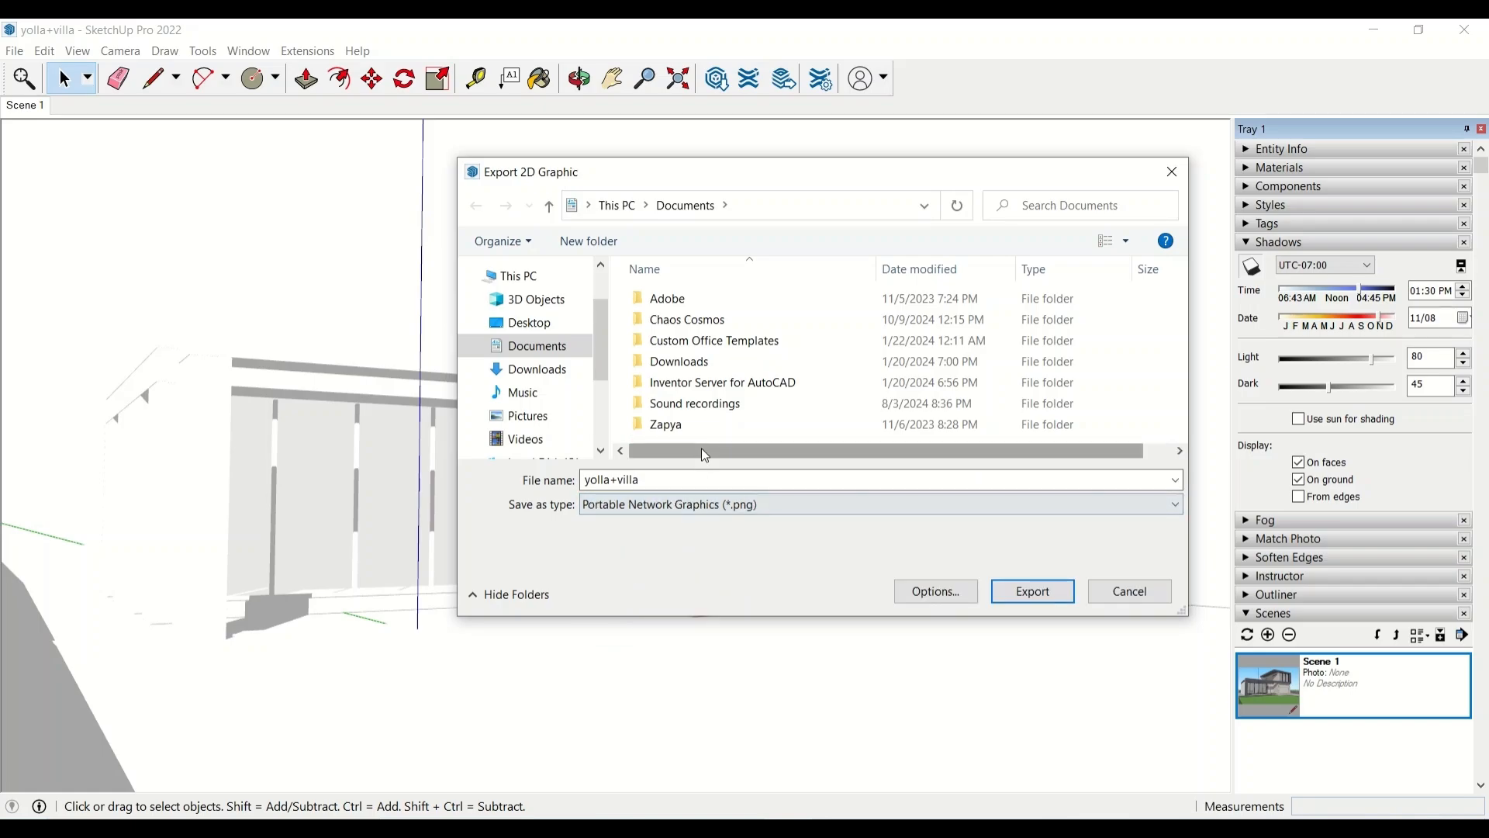
Export the shadow view as a PNG named yolla+villa-shadow in the Documents folder.
double_click(692, 481)
click(692, 481)
text(-shadow)
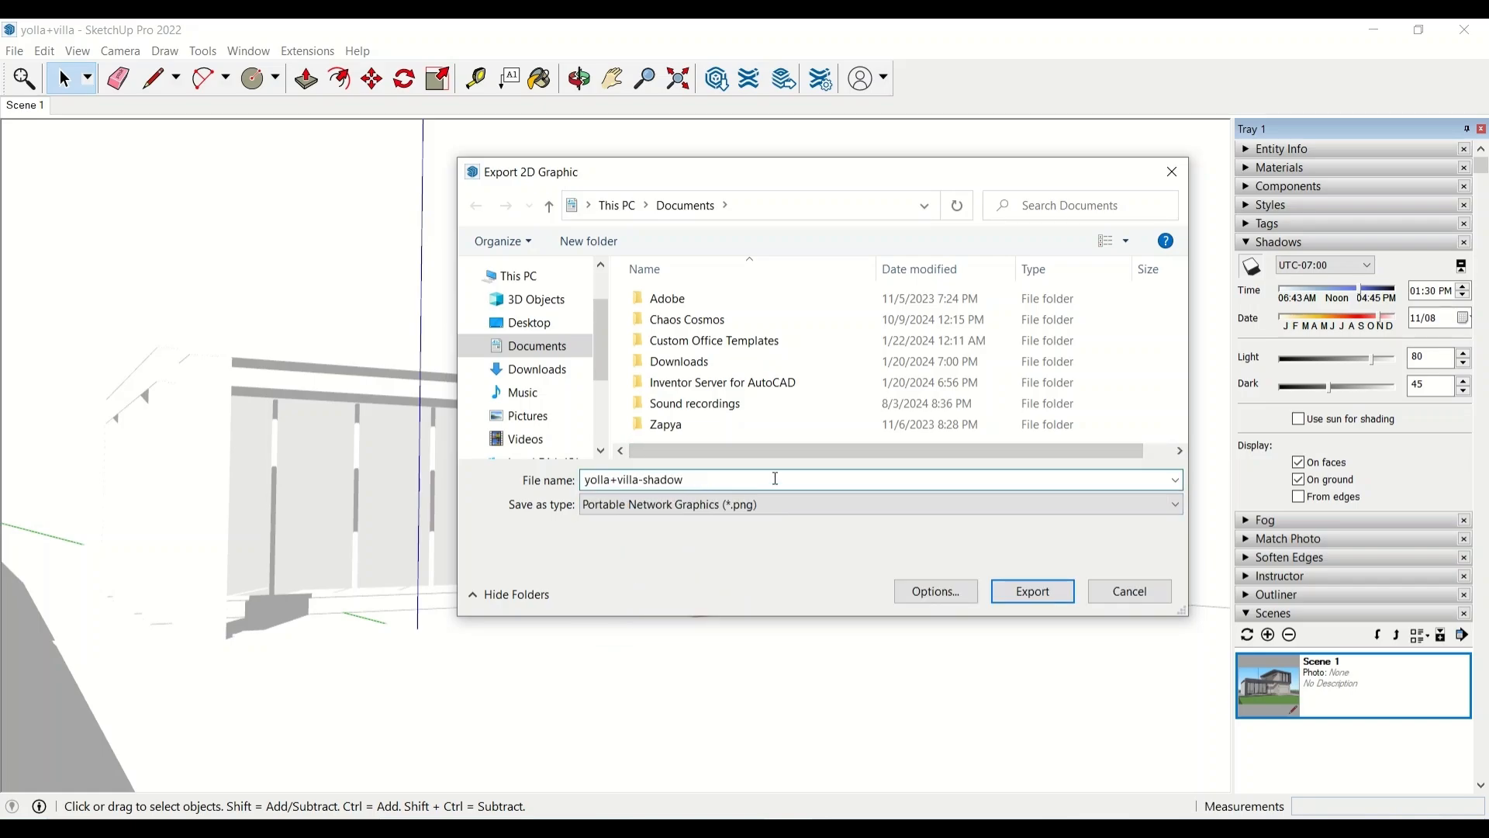
click(1018, 588)
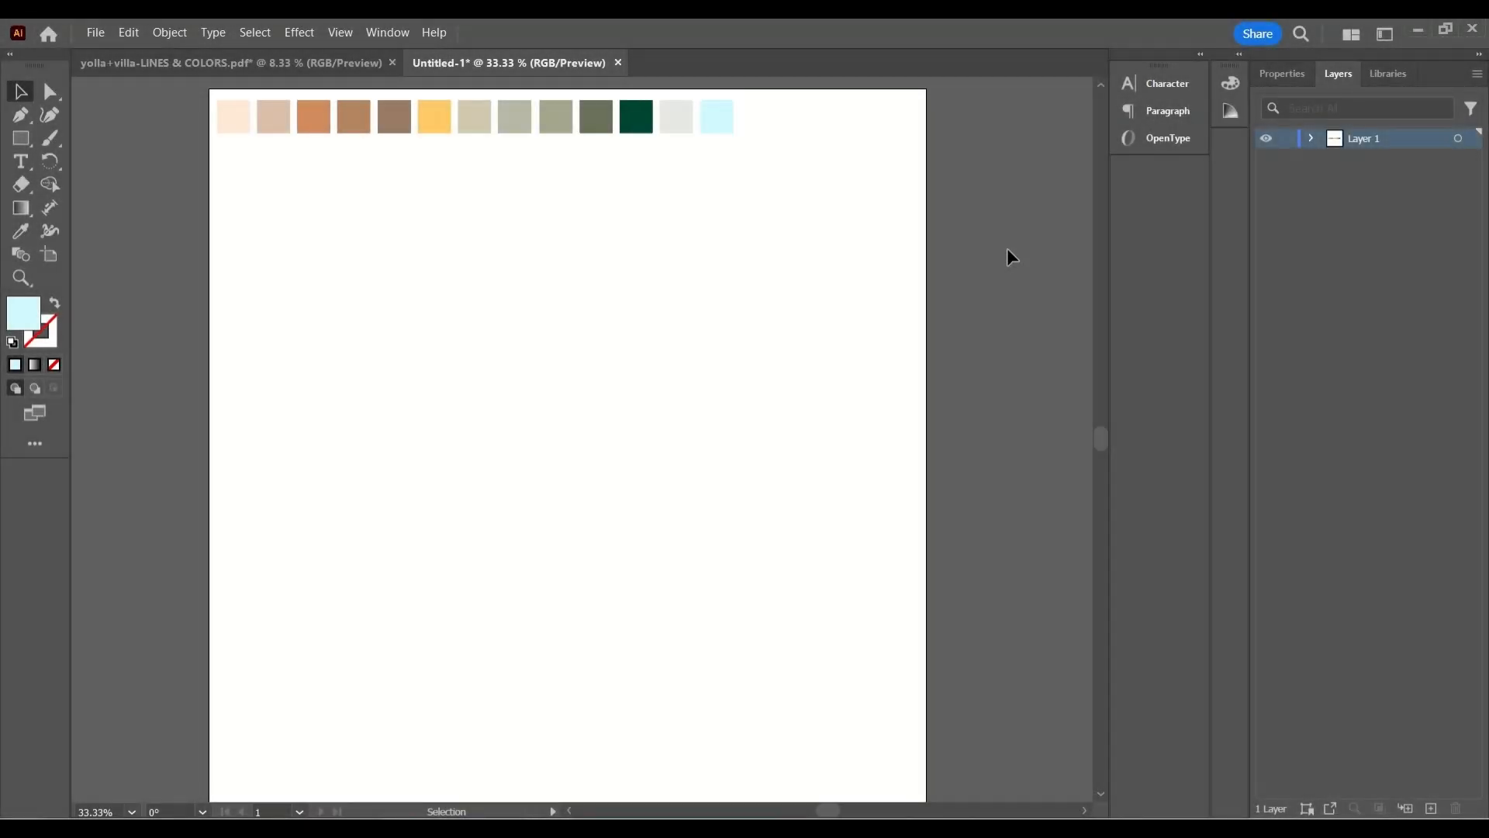
Switch to Illustrator and copy all villa artwork from yolla+villa-LINES & COLORS.pdf into the Untitled-1 document with the colour palette.
click(320, 60)
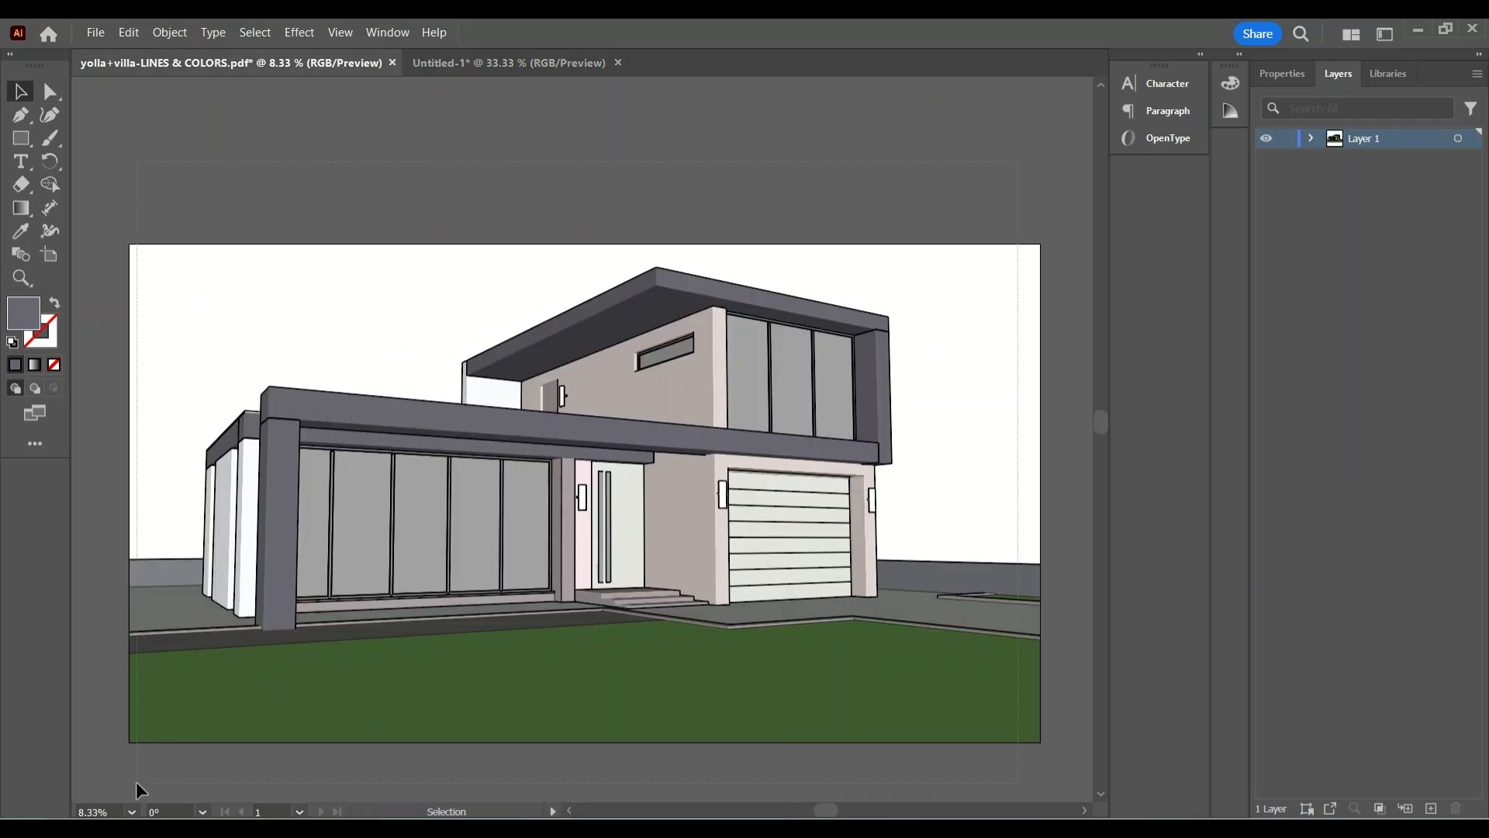
key(ctrl+a)
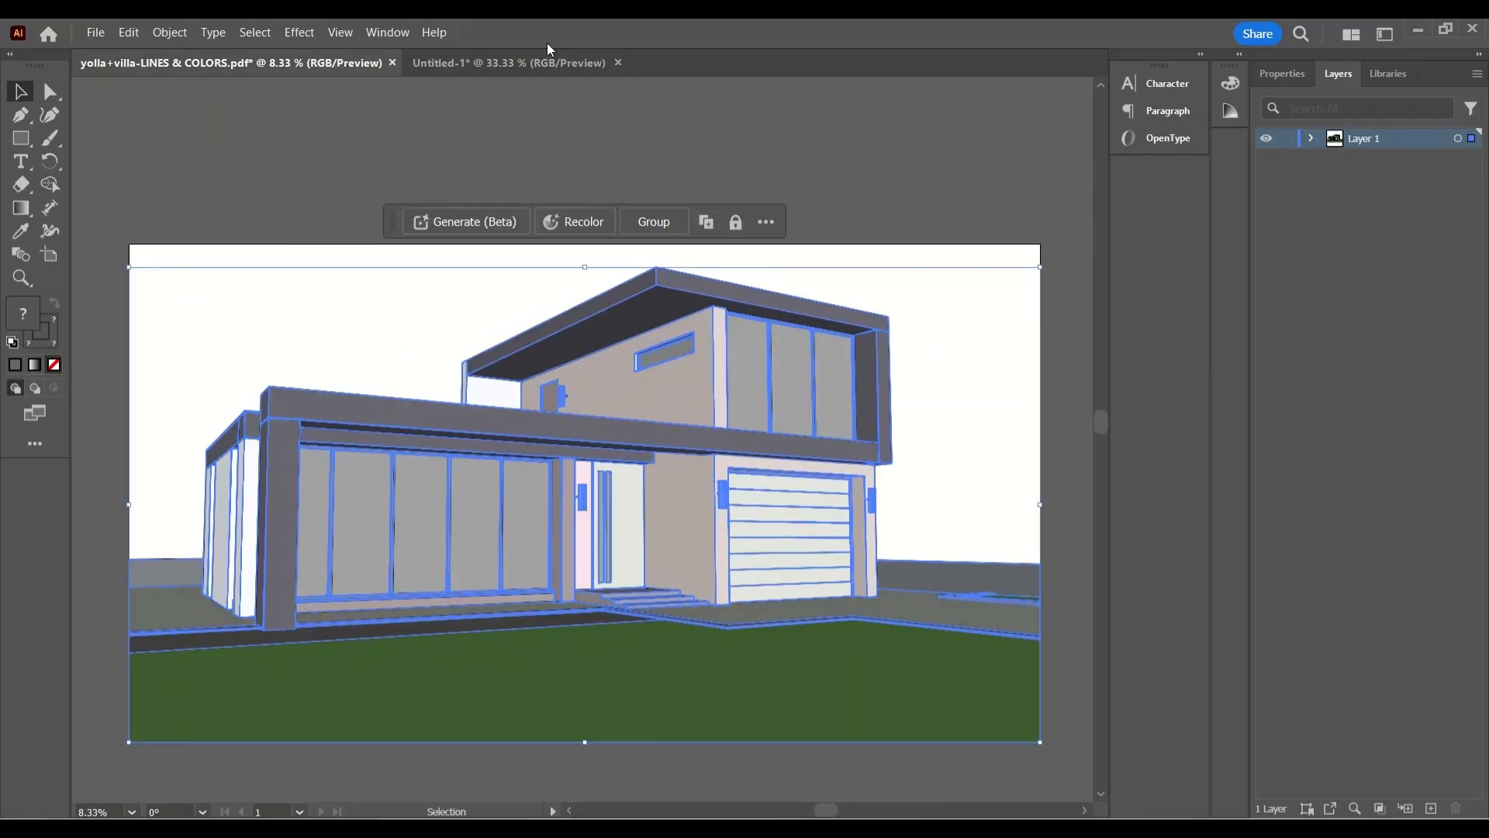
click(548, 62)
key(ctrl+v)
scroll(616, 422, down, 4)
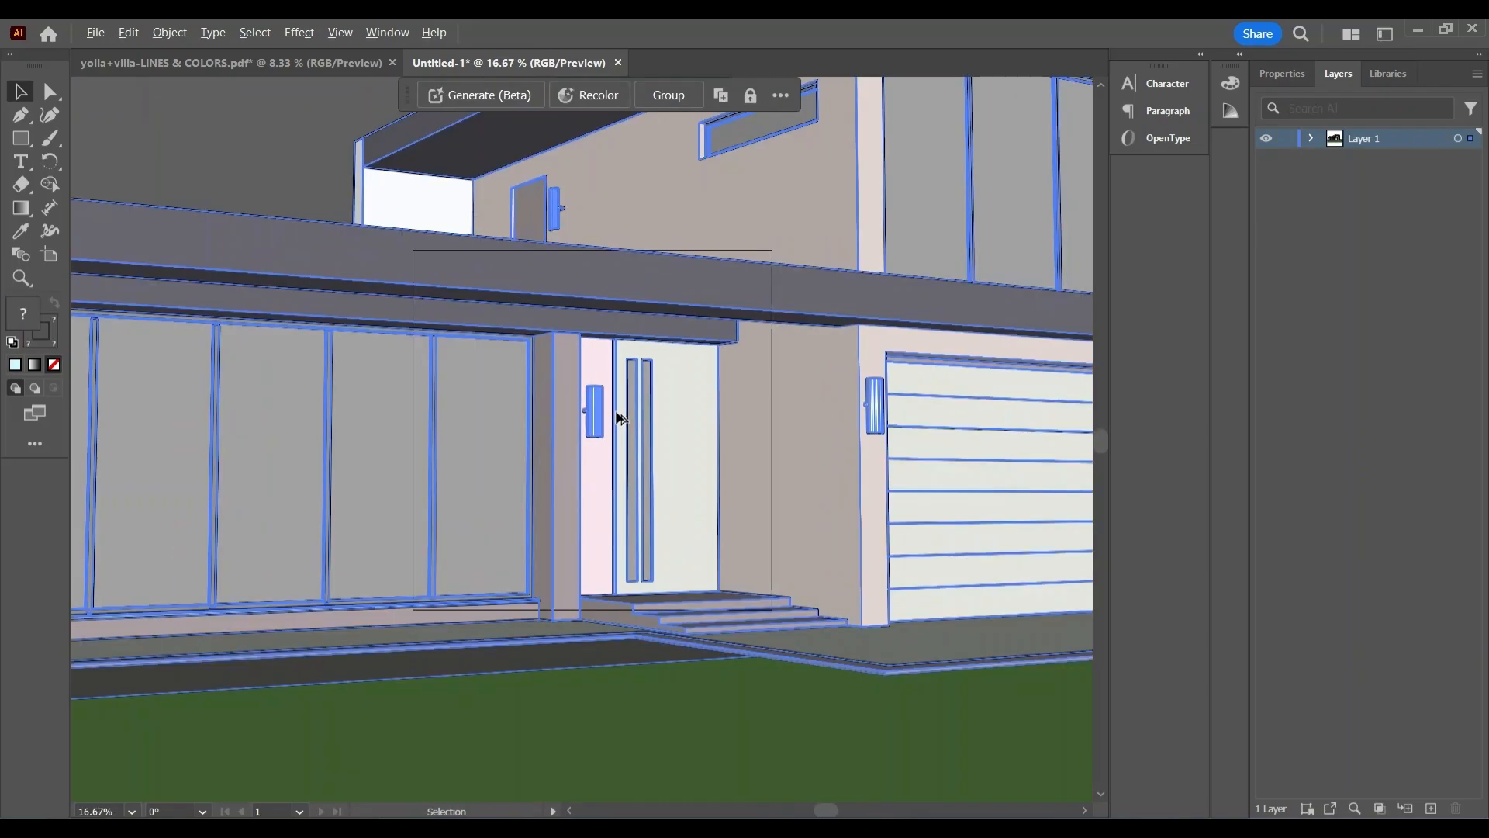
Scale the pasted villa artwork down to about the width of the artboard.
drag(1057, 419, 694, 462)
drag(152, 422, 515, 419)
drag(693, 420, 694, 421)
scroll(651, 465, up, 1)
scroll(589, 388, up, 3)
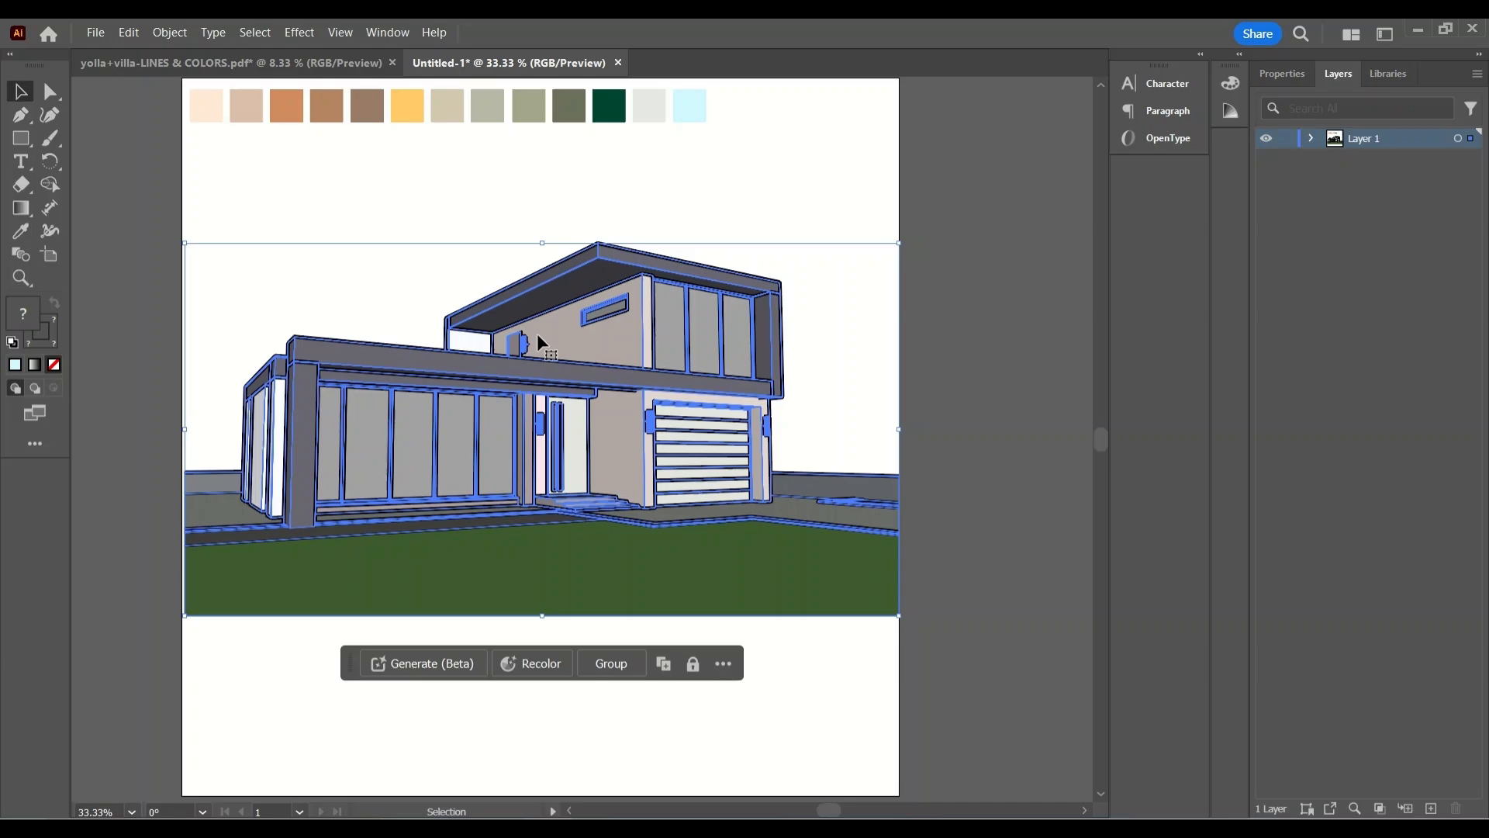
Move the villa artwork down to the artboard's lower edge and fine-tune its size to fit the page width.
drag(521, 512, 519, 684)
mouse_move(899, 614)
mouse_down()
mouse_move(913, 608)
mouse_move(899, 609)
mouse_up()
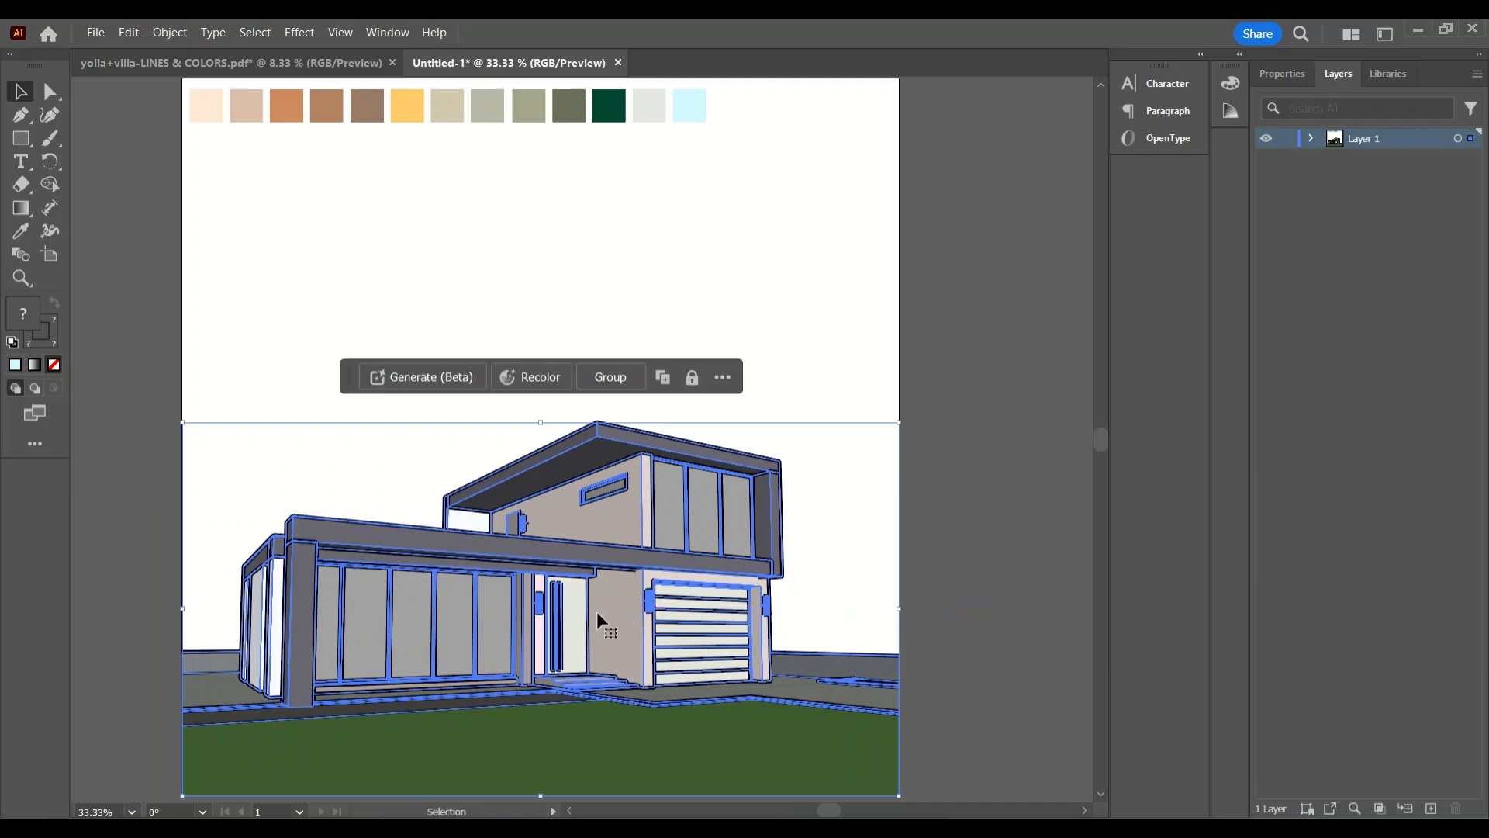
click(927, 506)
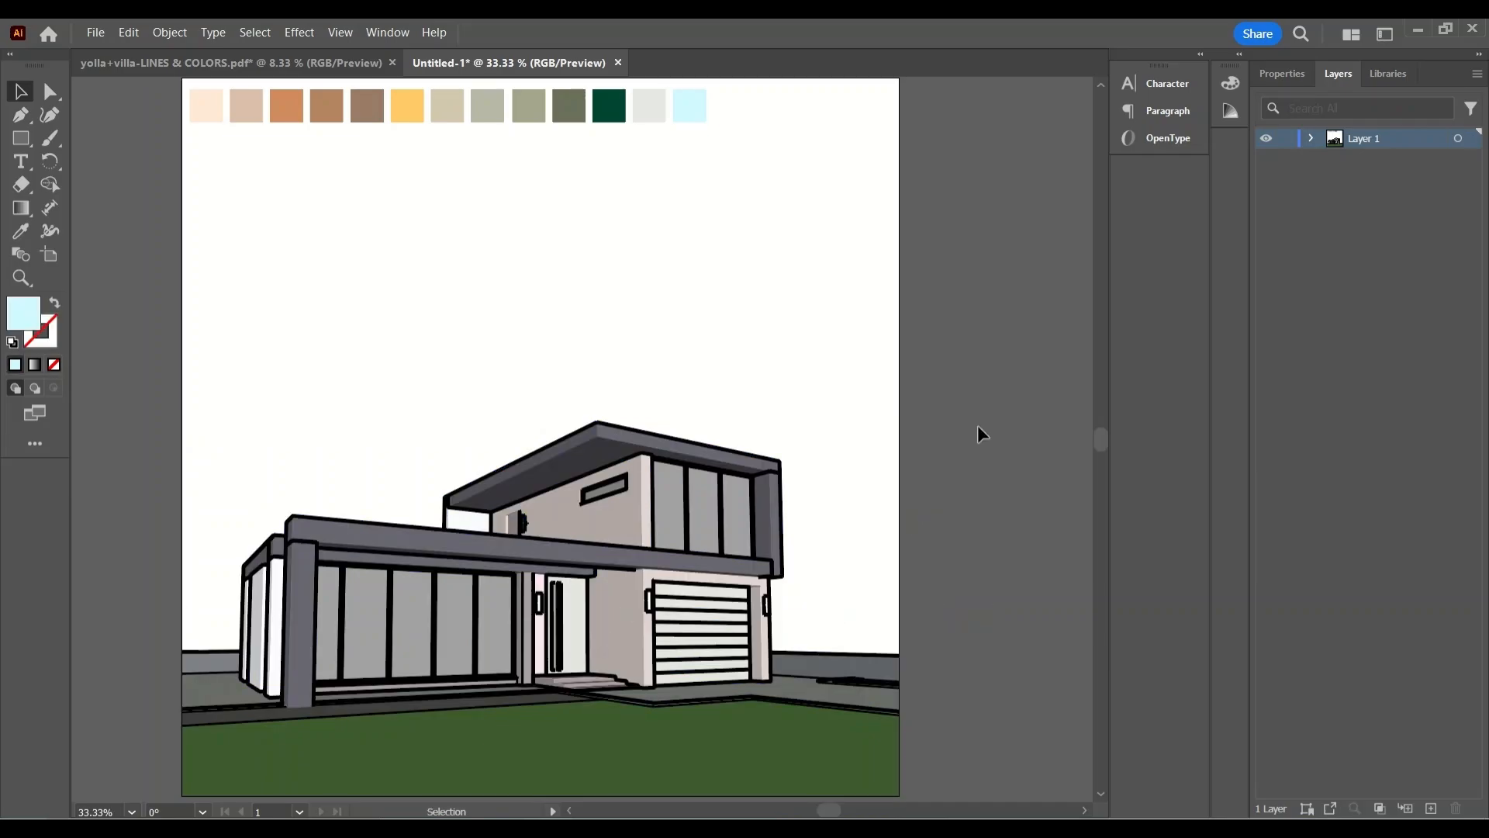
Set the stroke weight of the whole villa artwork to 0.25 pt.
click(763, 609)
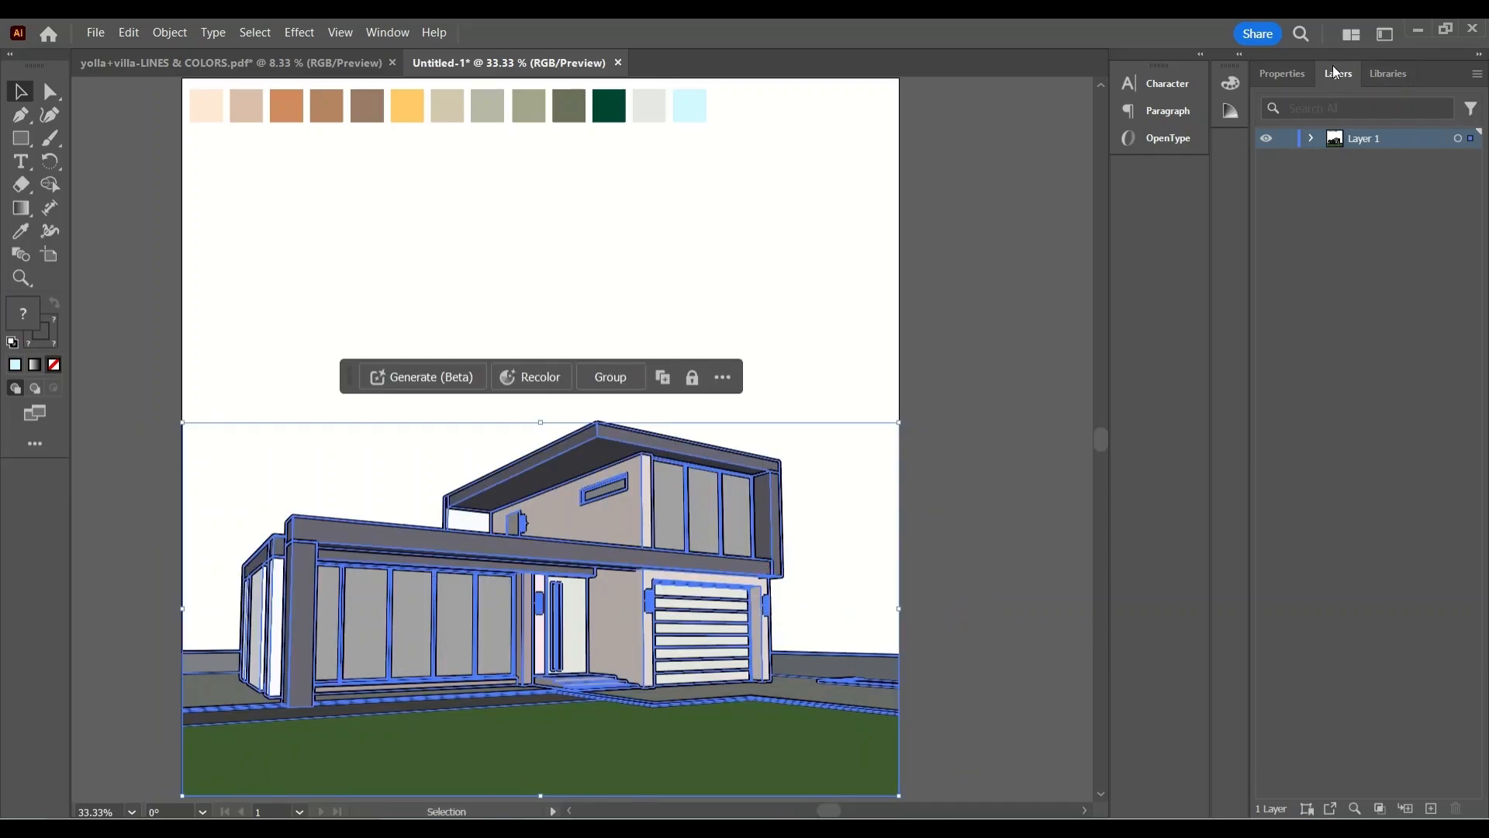
click(1302, 74)
click(1389, 357)
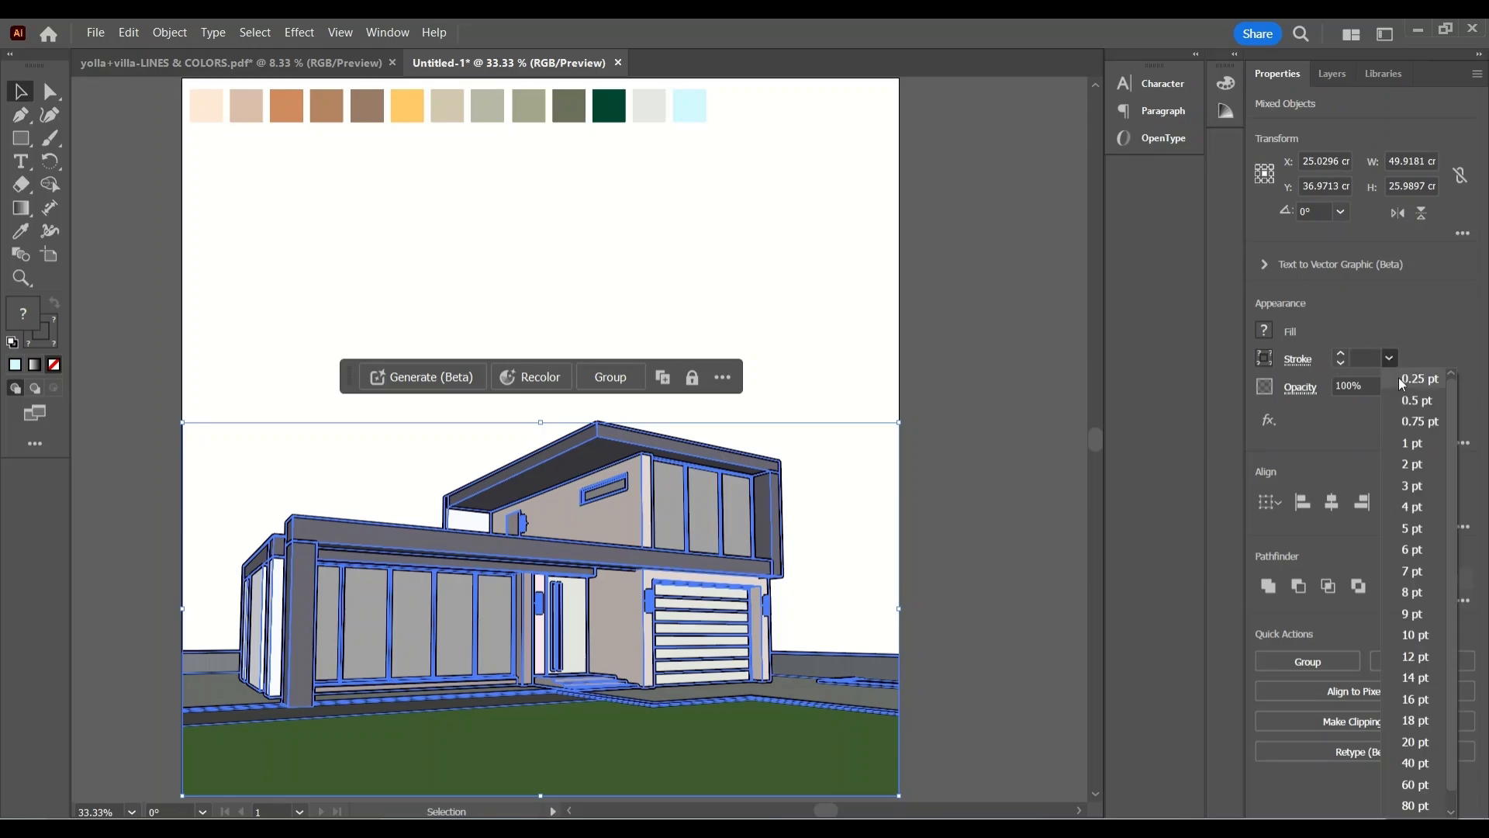
click(1399, 378)
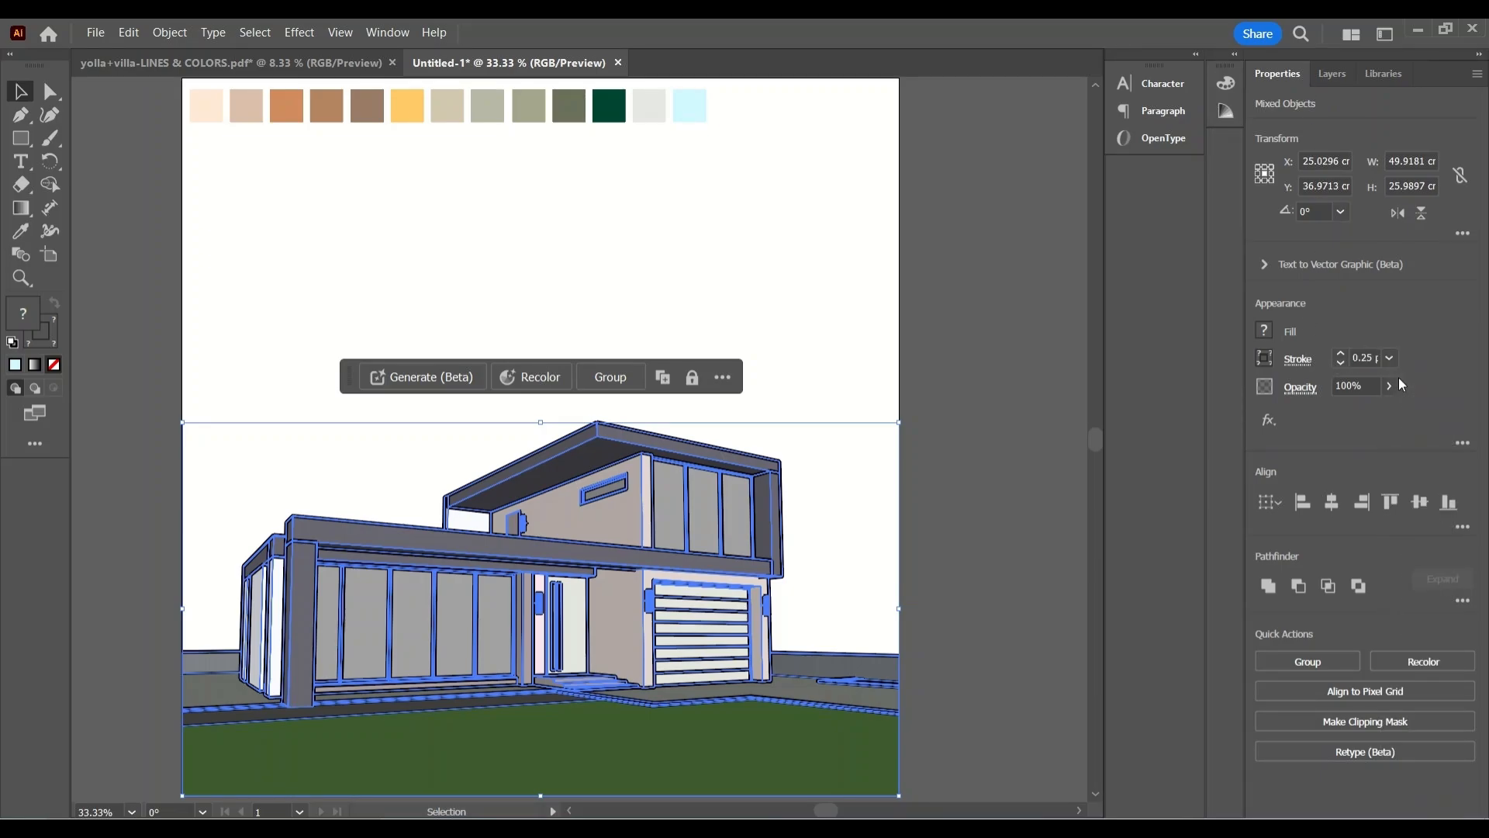
click(1029, 300)
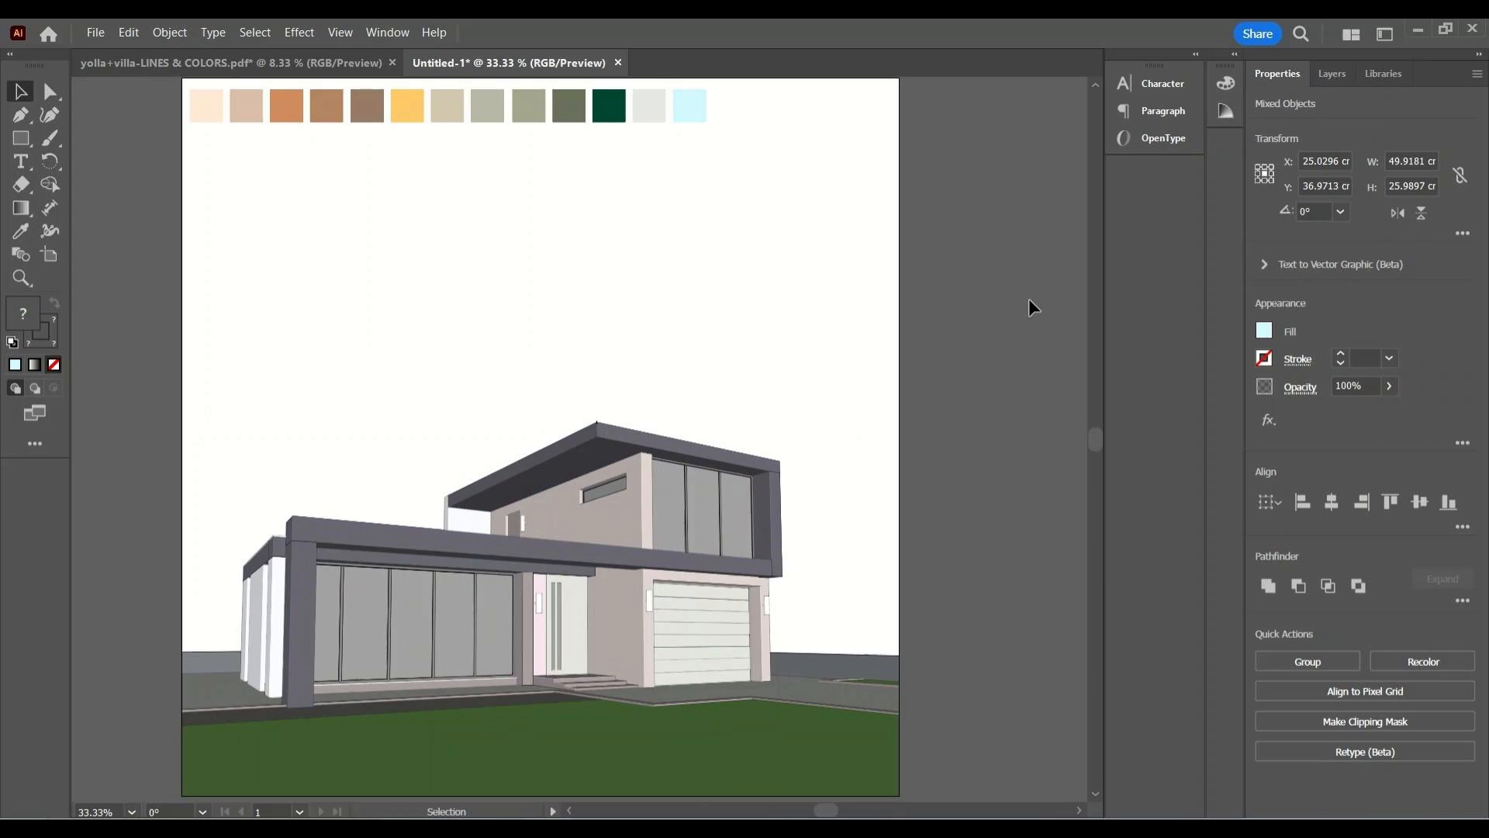
Recolour the dark roof soffit and all faces matching it with the palette's grey-brown swatch using the Eyedropper.
click(564, 472)
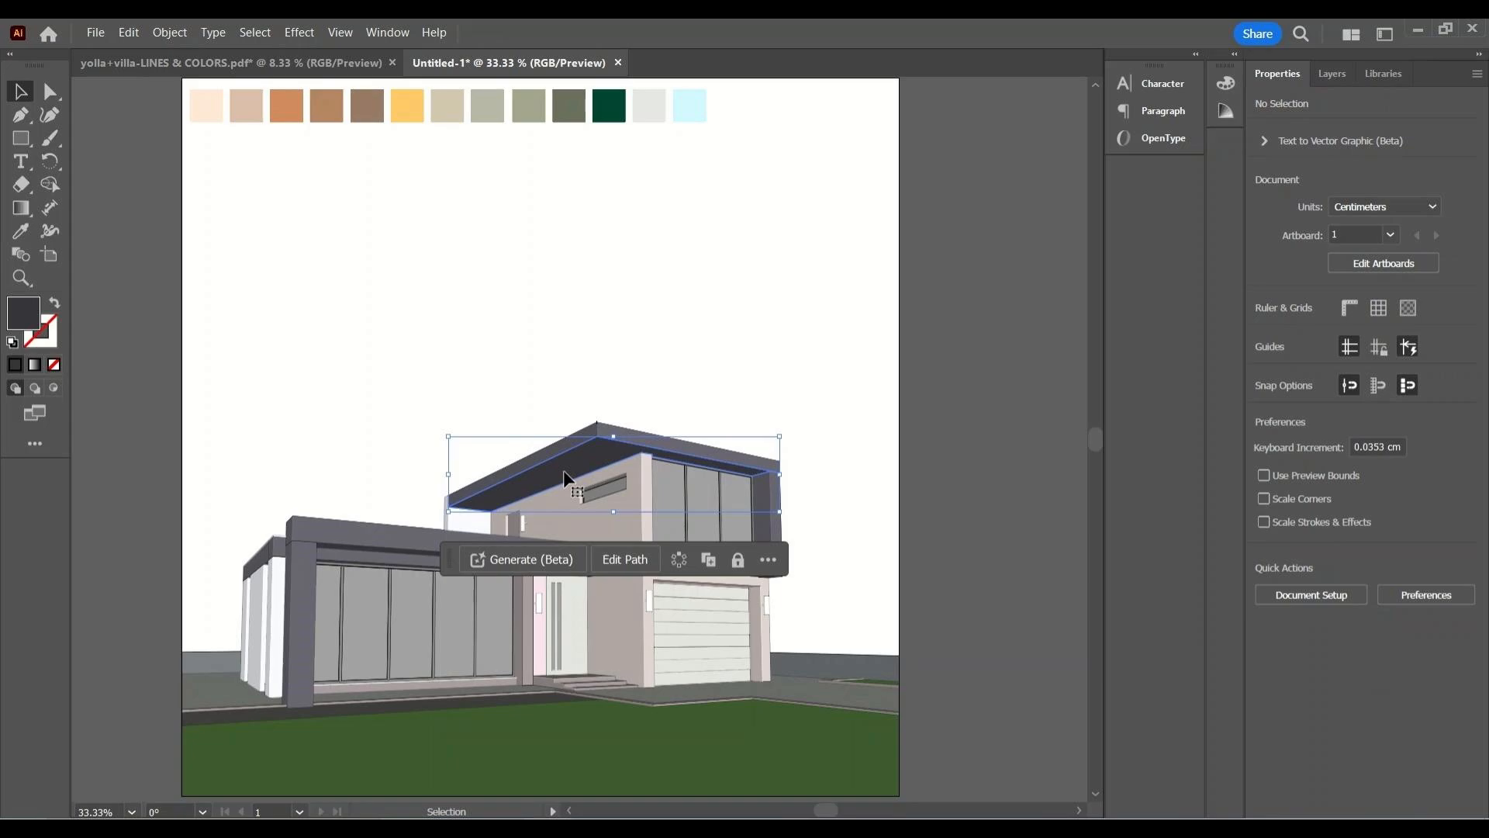
click(255, 32)
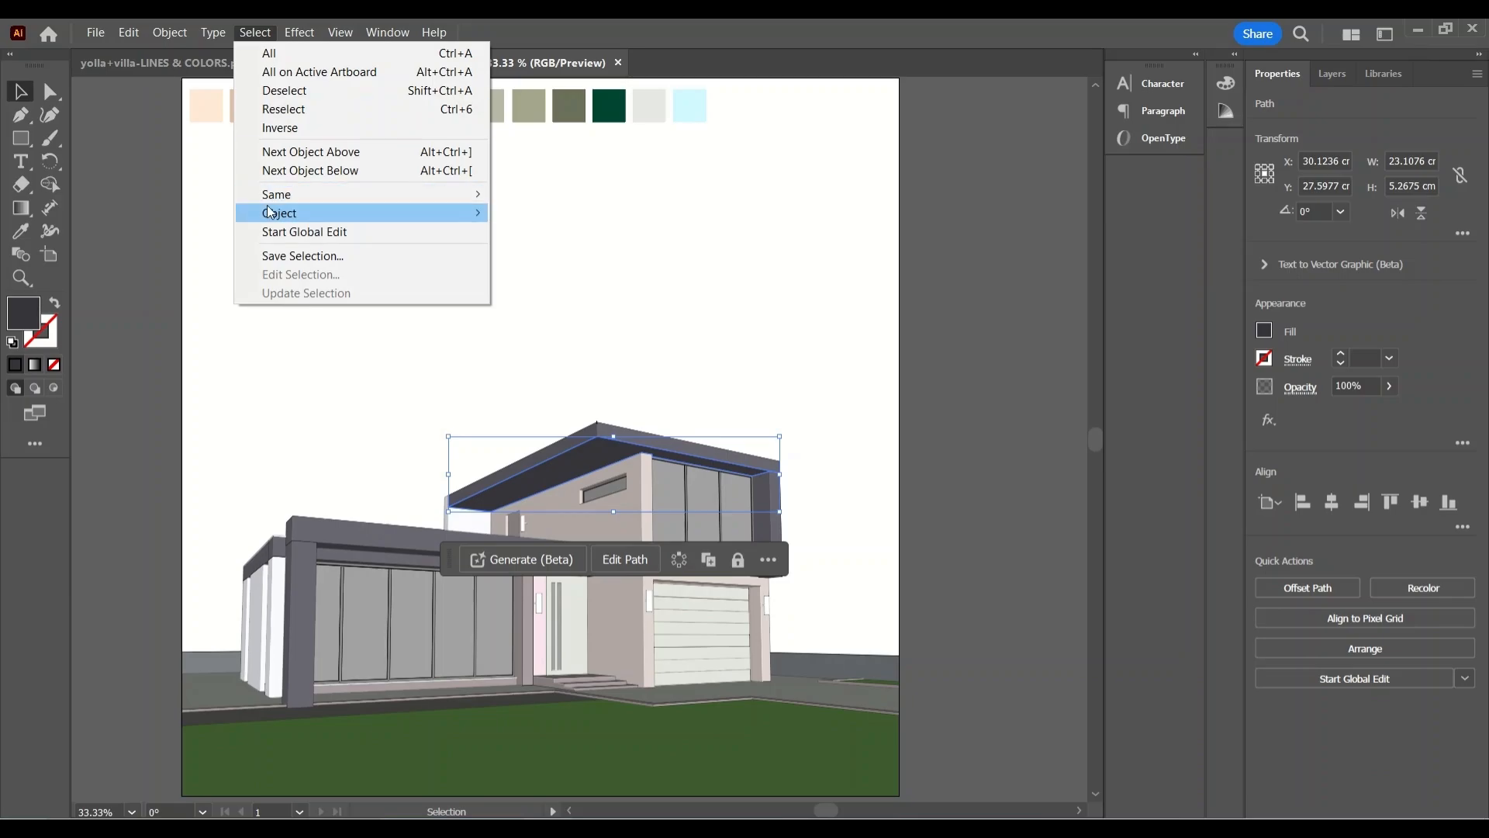
mouse_move(387, 193)
click(646, 233)
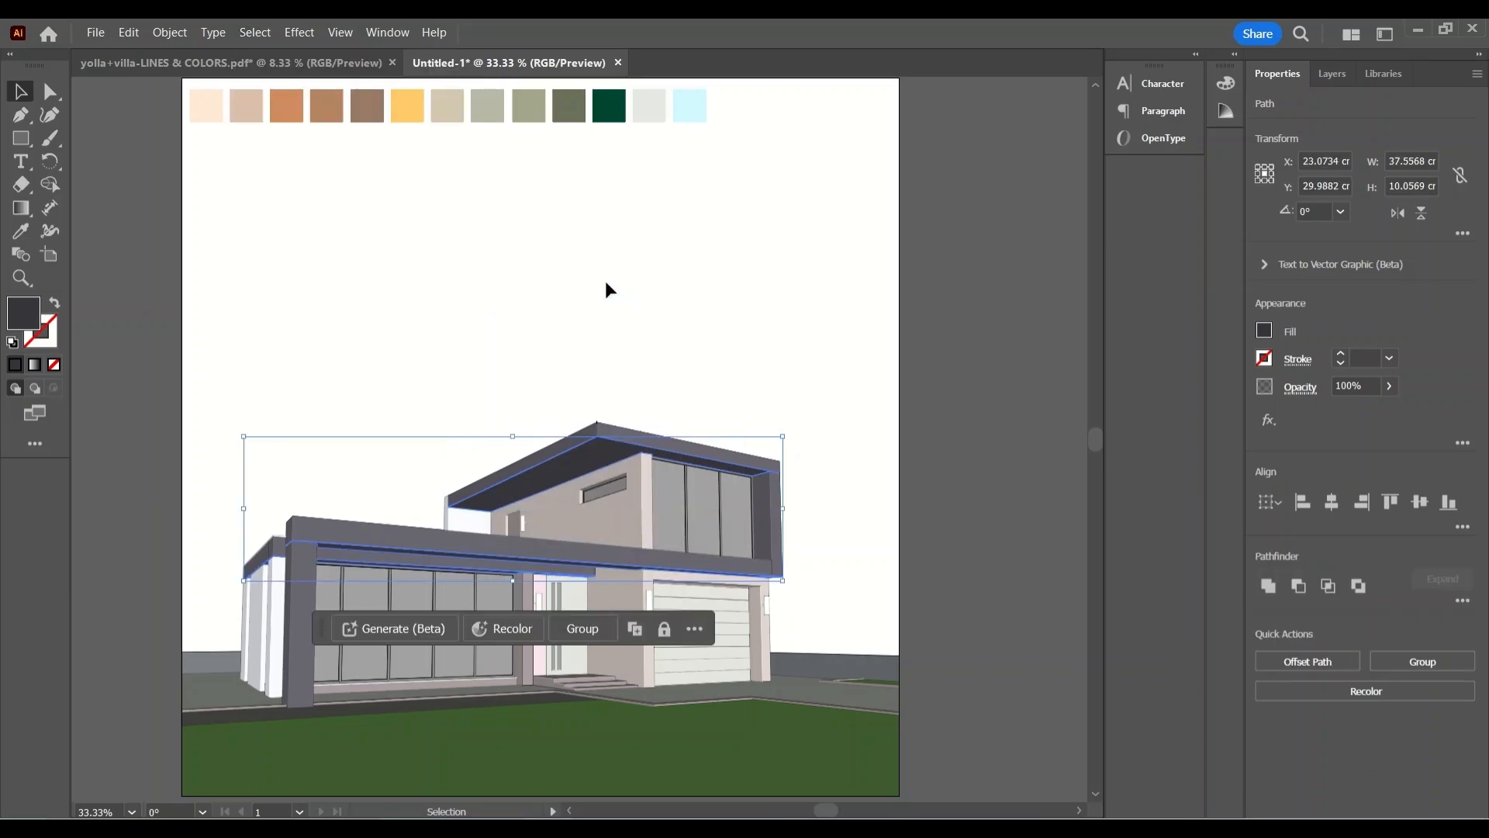
key(i)
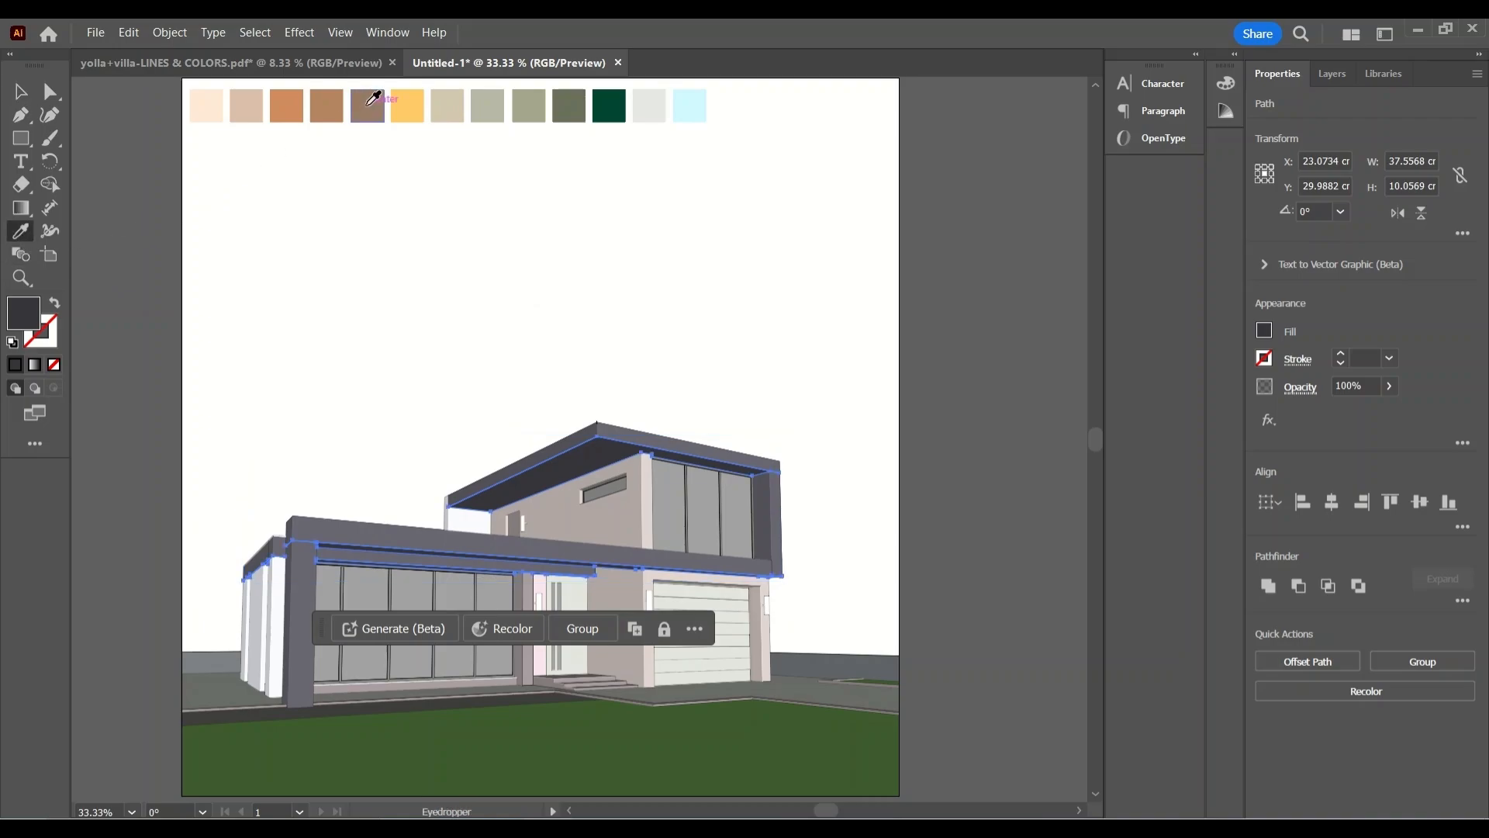
click(369, 102)
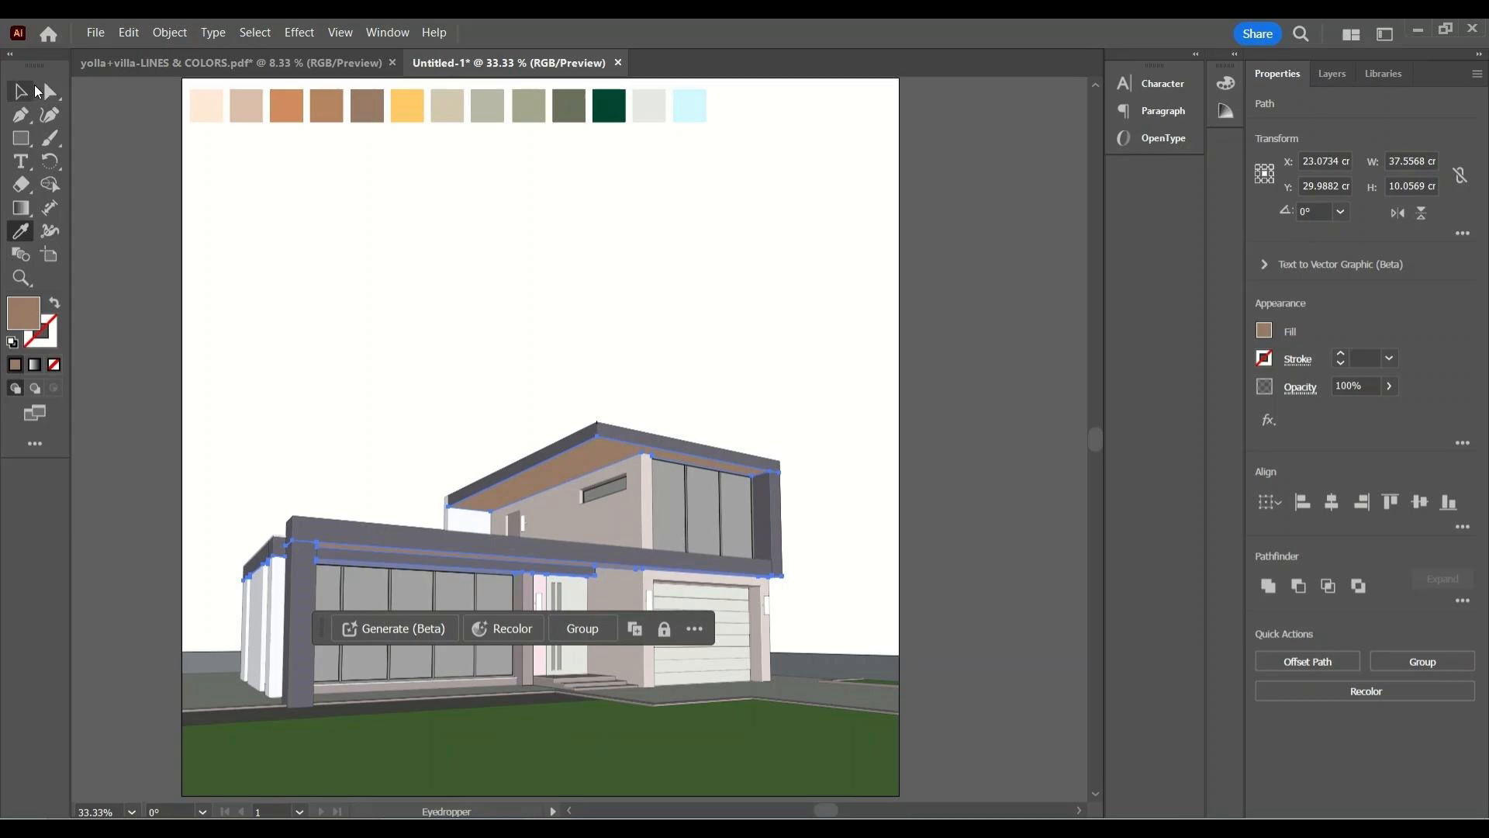
key(v)
Select every face with the same fill colour as the upper roof's shaded fascia and apply the medium brown swatch.
click(572, 437)
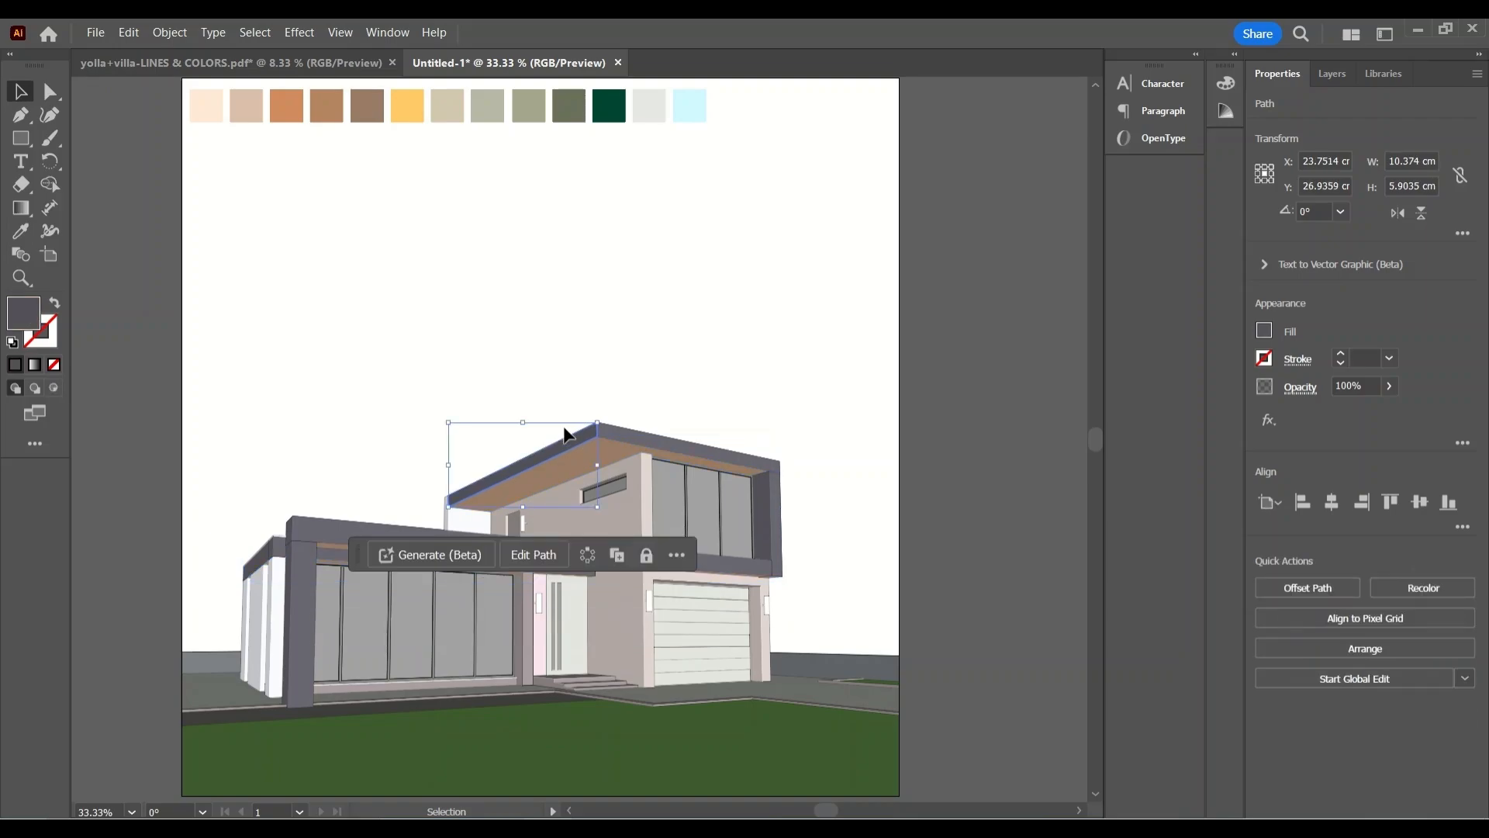
click(254, 31)
mouse_move(276, 194)
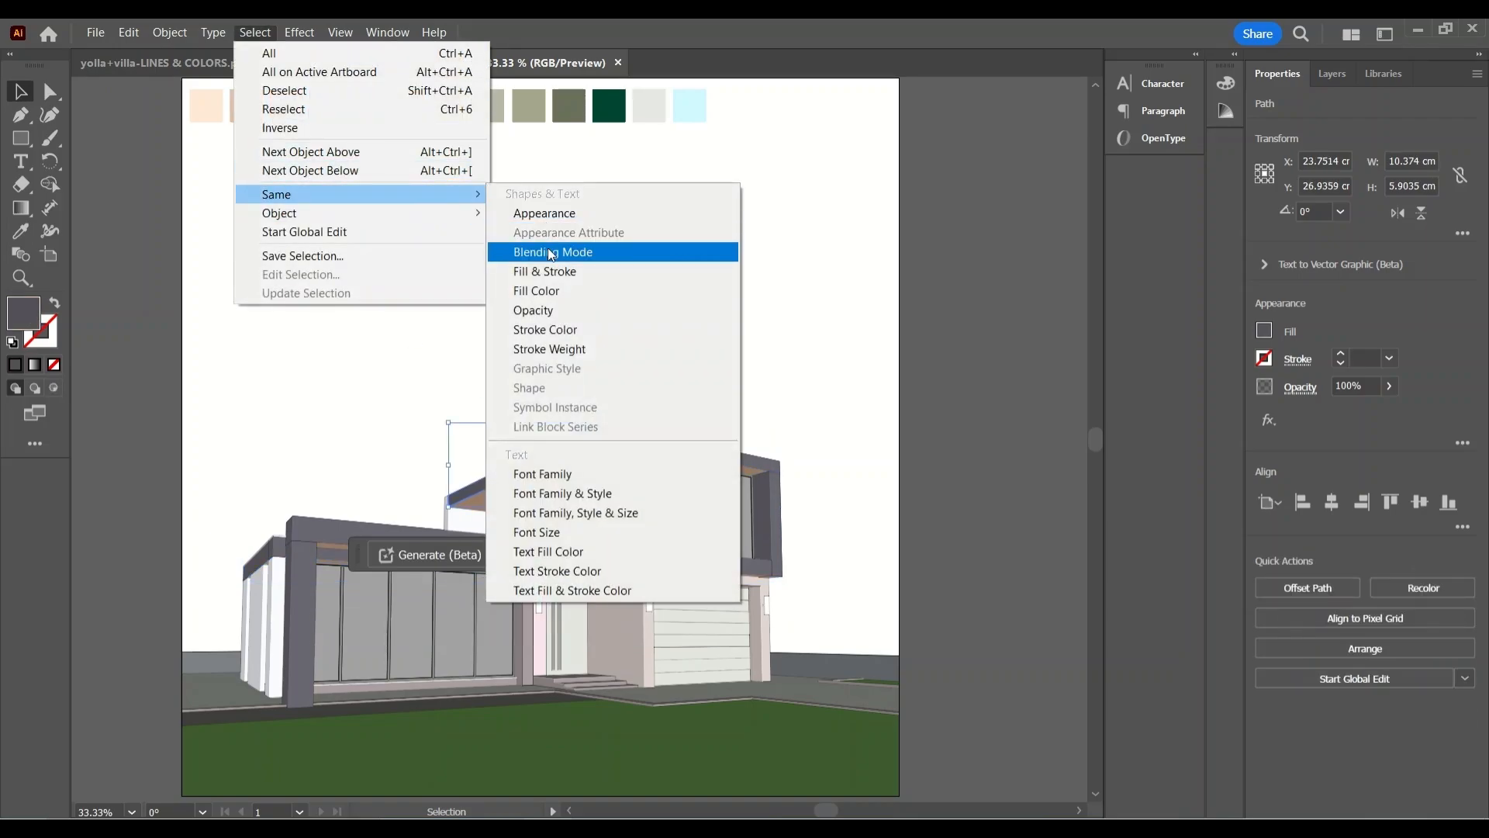
click(535, 290)
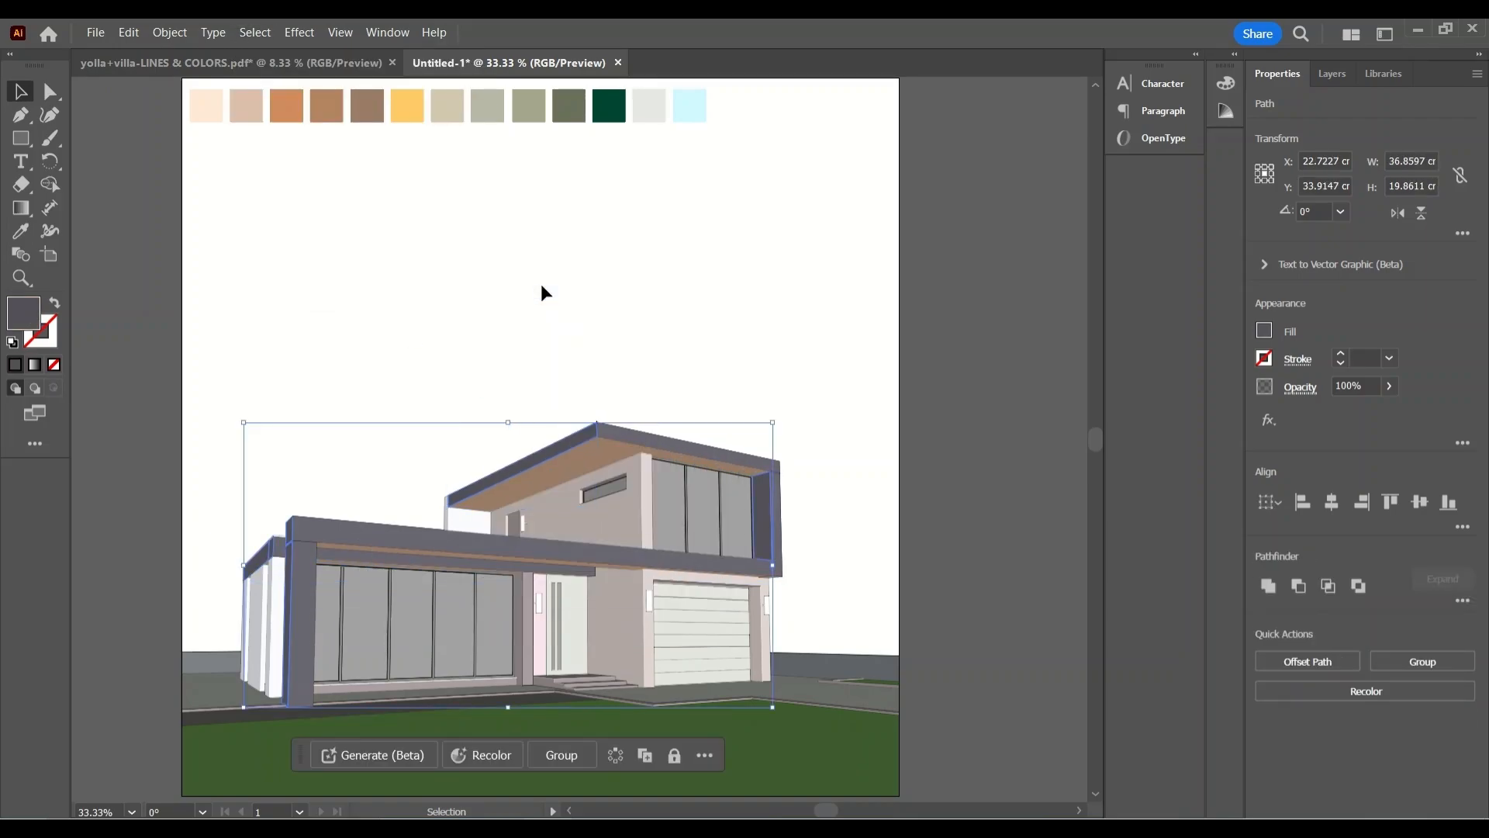
click(24, 233)
click(335, 104)
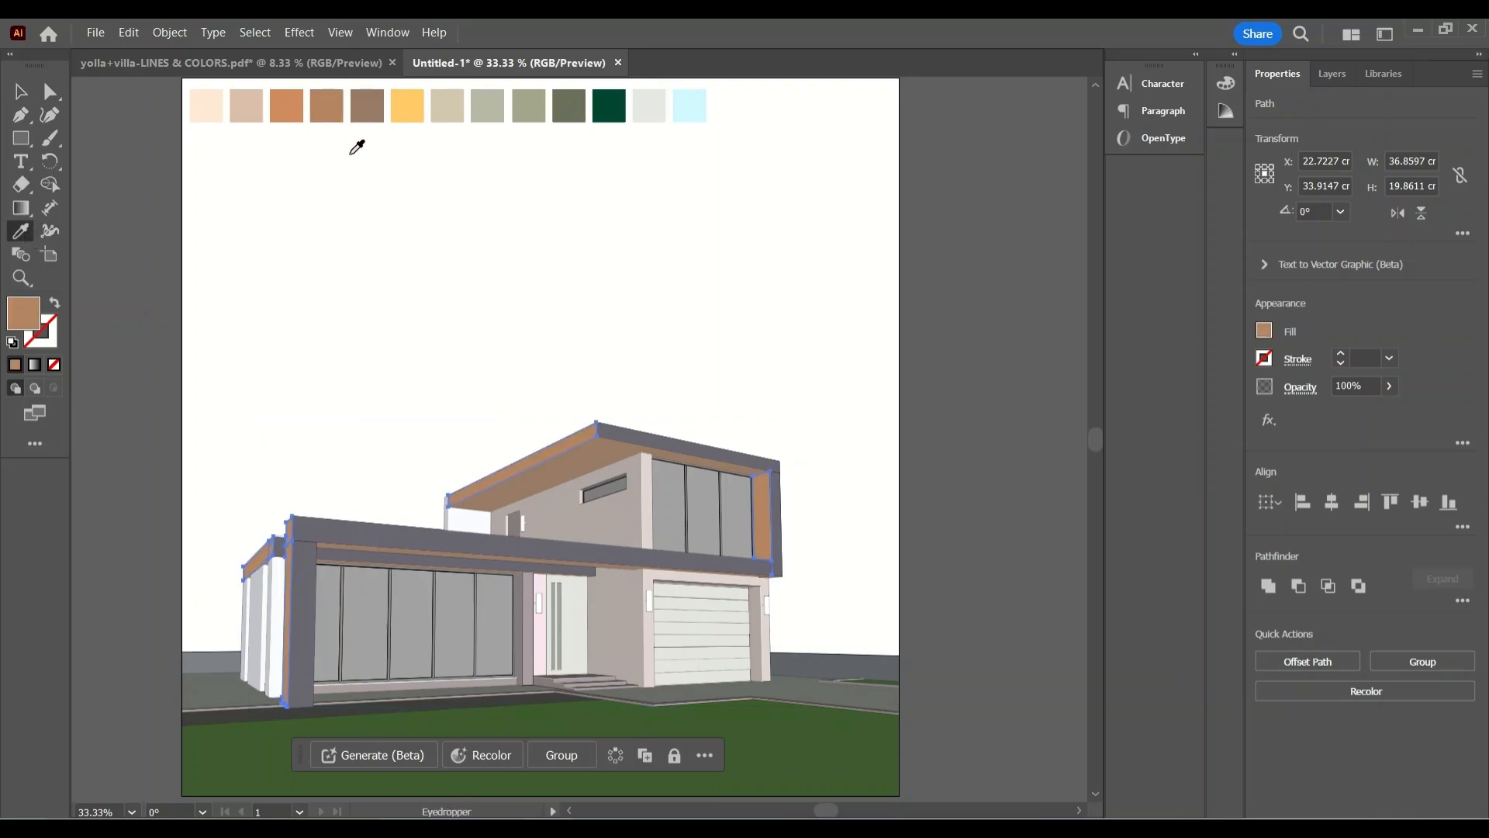
key(v)
Select all faces matching the grey front fascia of the upper roof and apply the terracotta orange swatch.
click(642, 453)
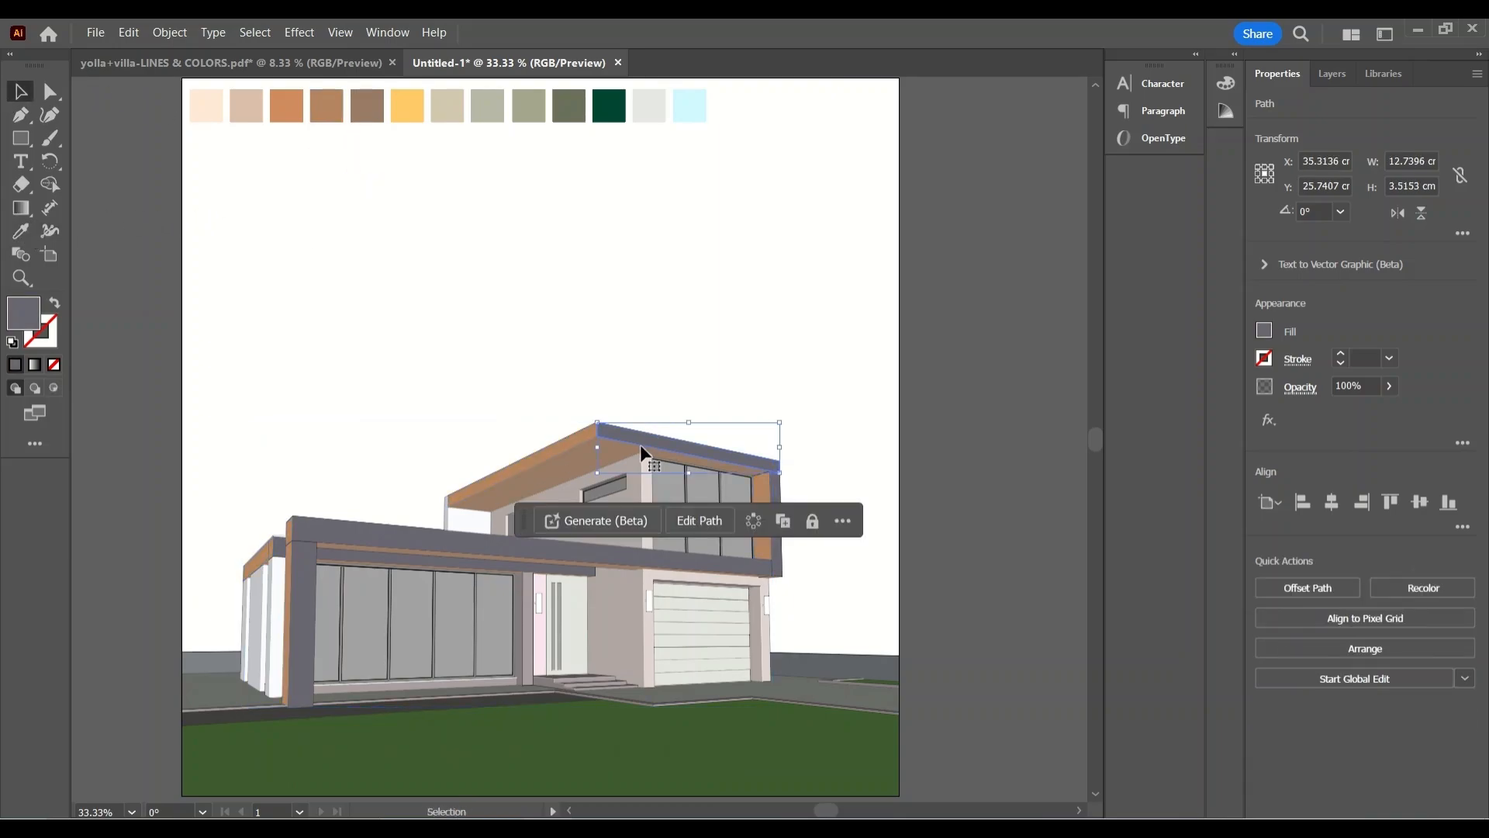
click(255, 31)
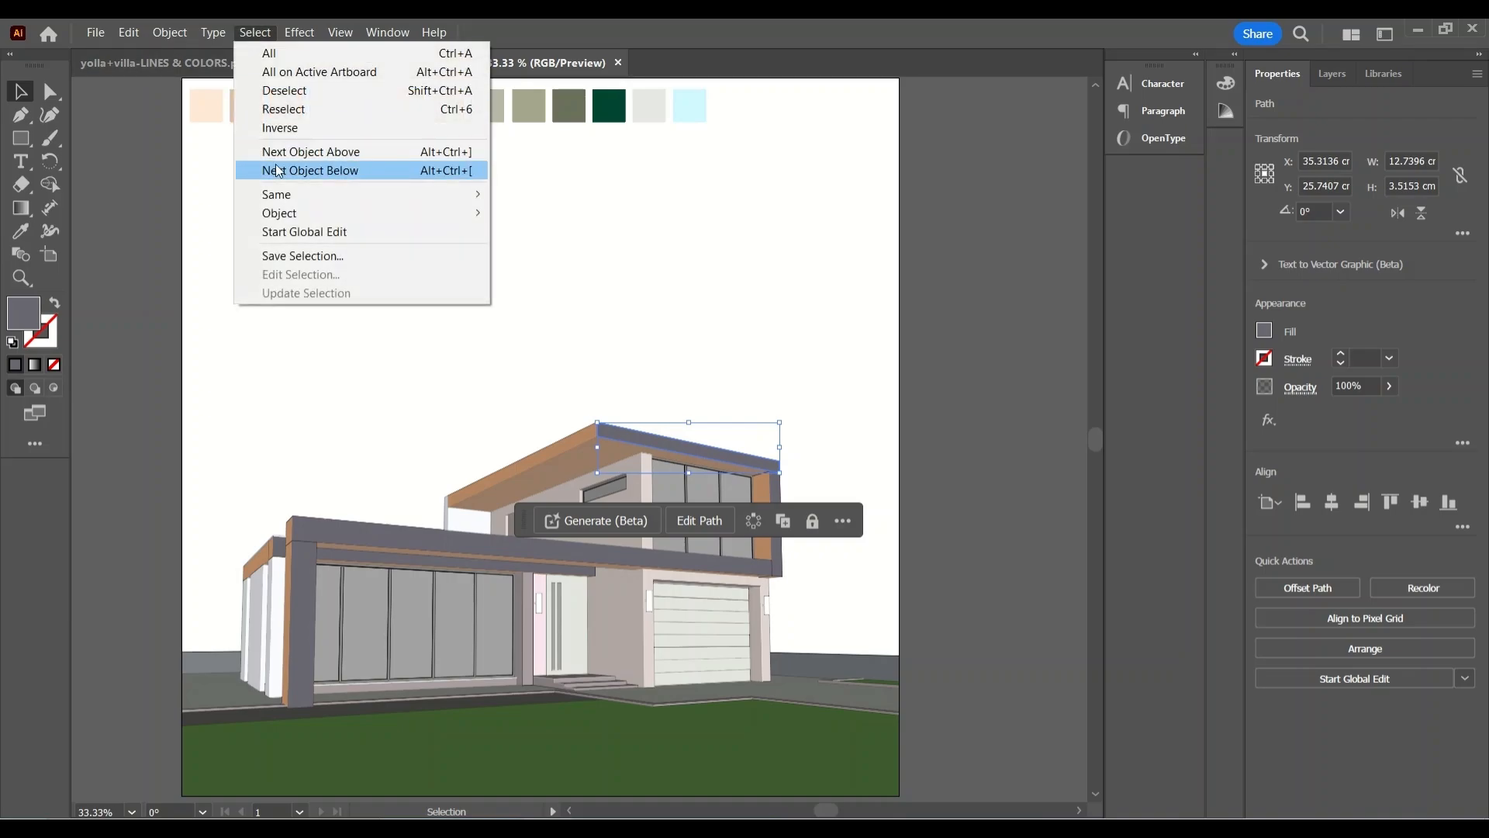
click(533, 296)
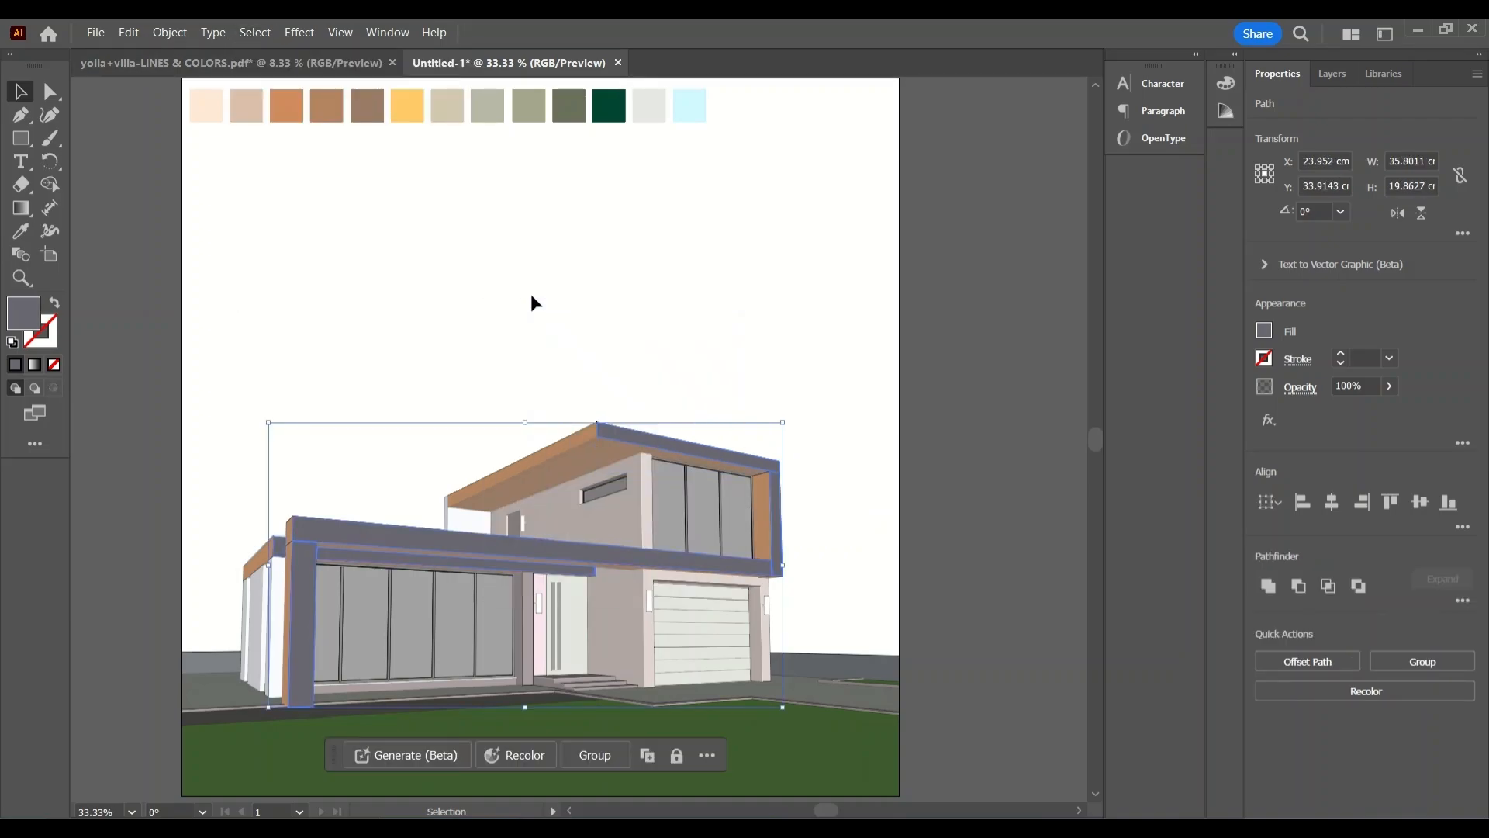
key(i)
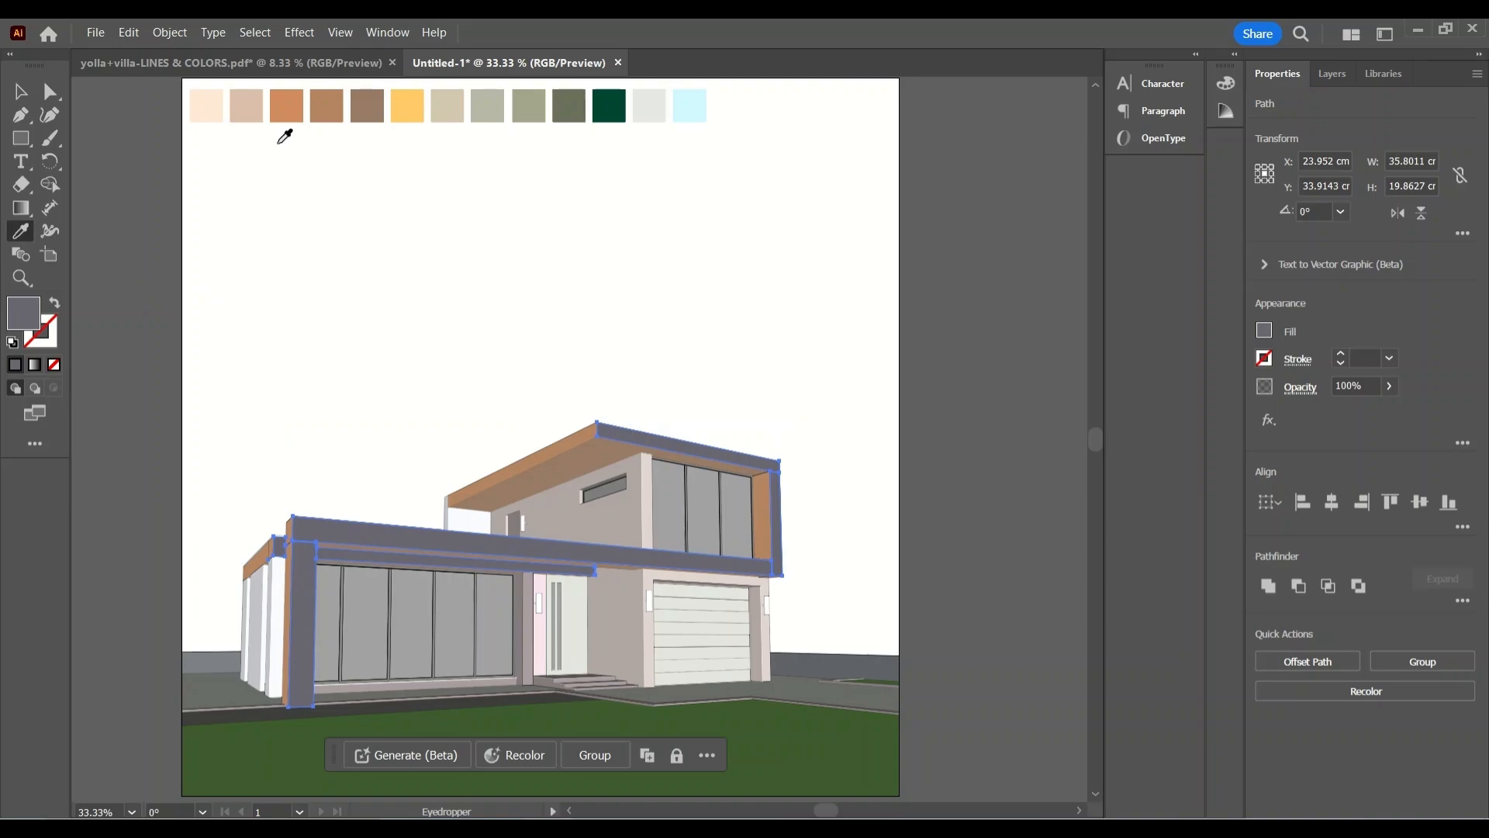
click(287, 104)
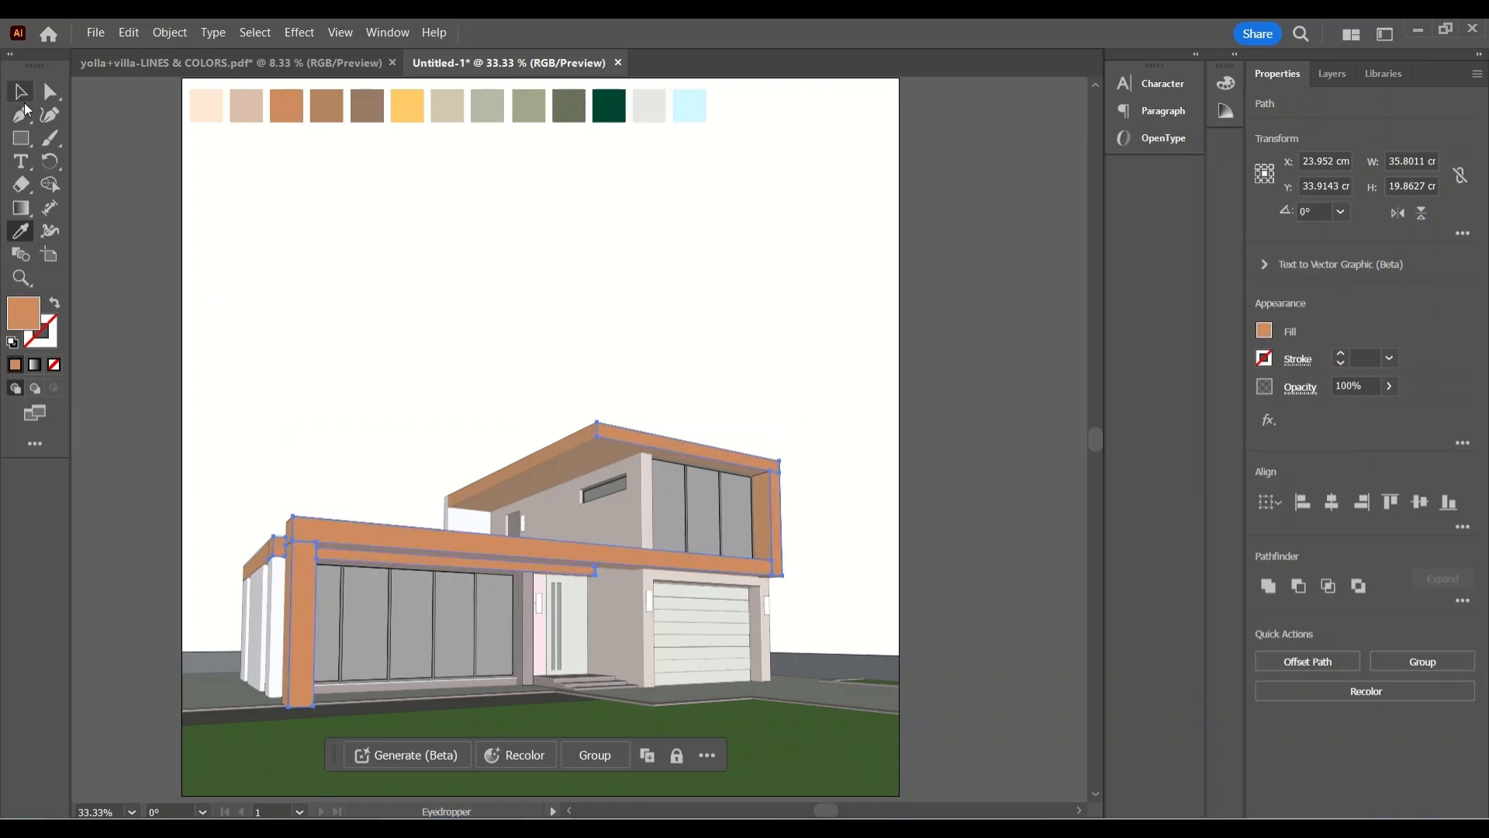
key(v)
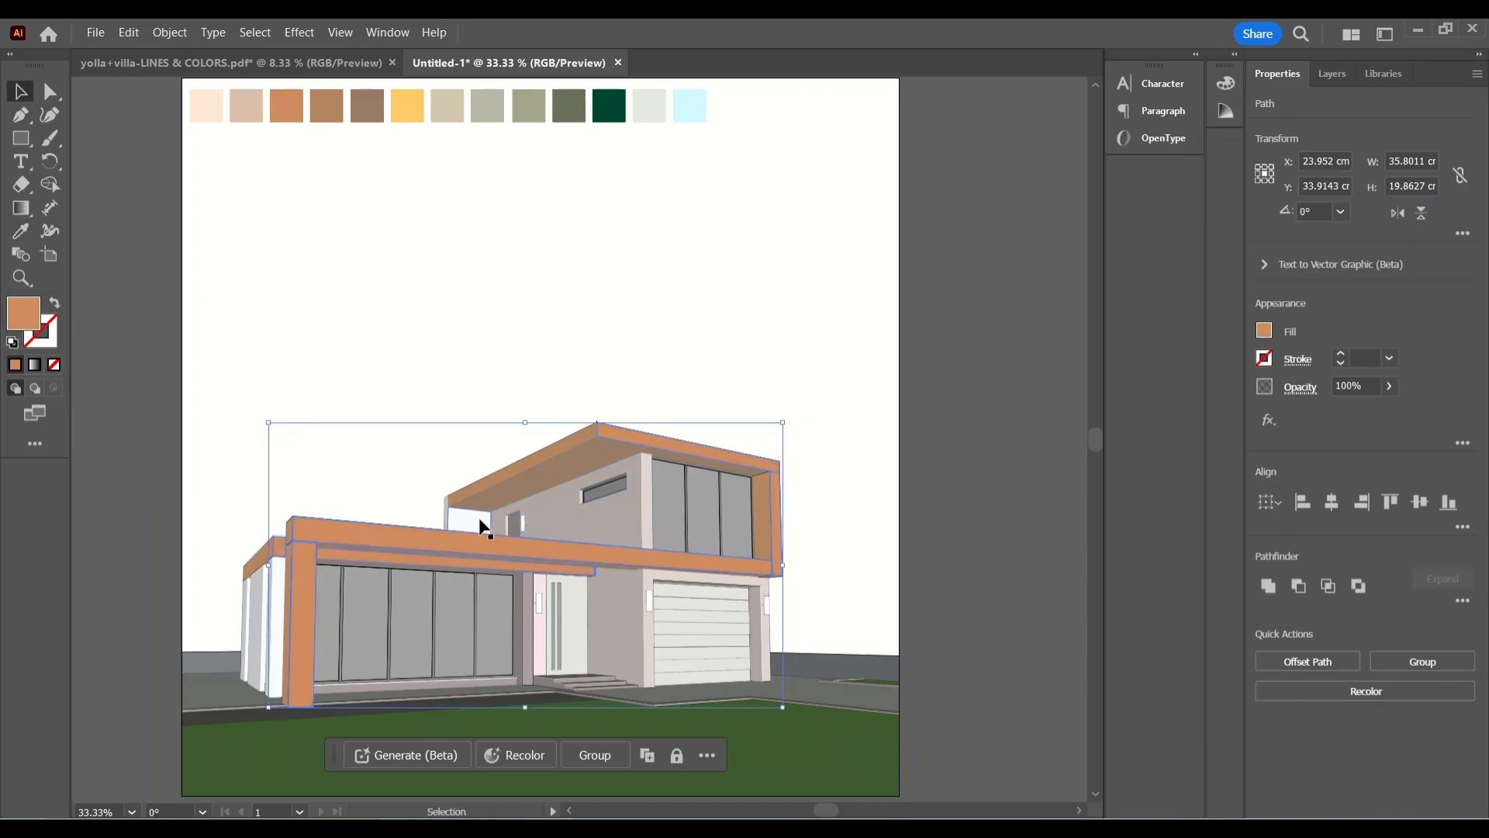
Select the narrow light grey face beside the upper terrace wall with its matching faces and apply the pinkish beige swatch.
click(448, 512)
click(254, 32)
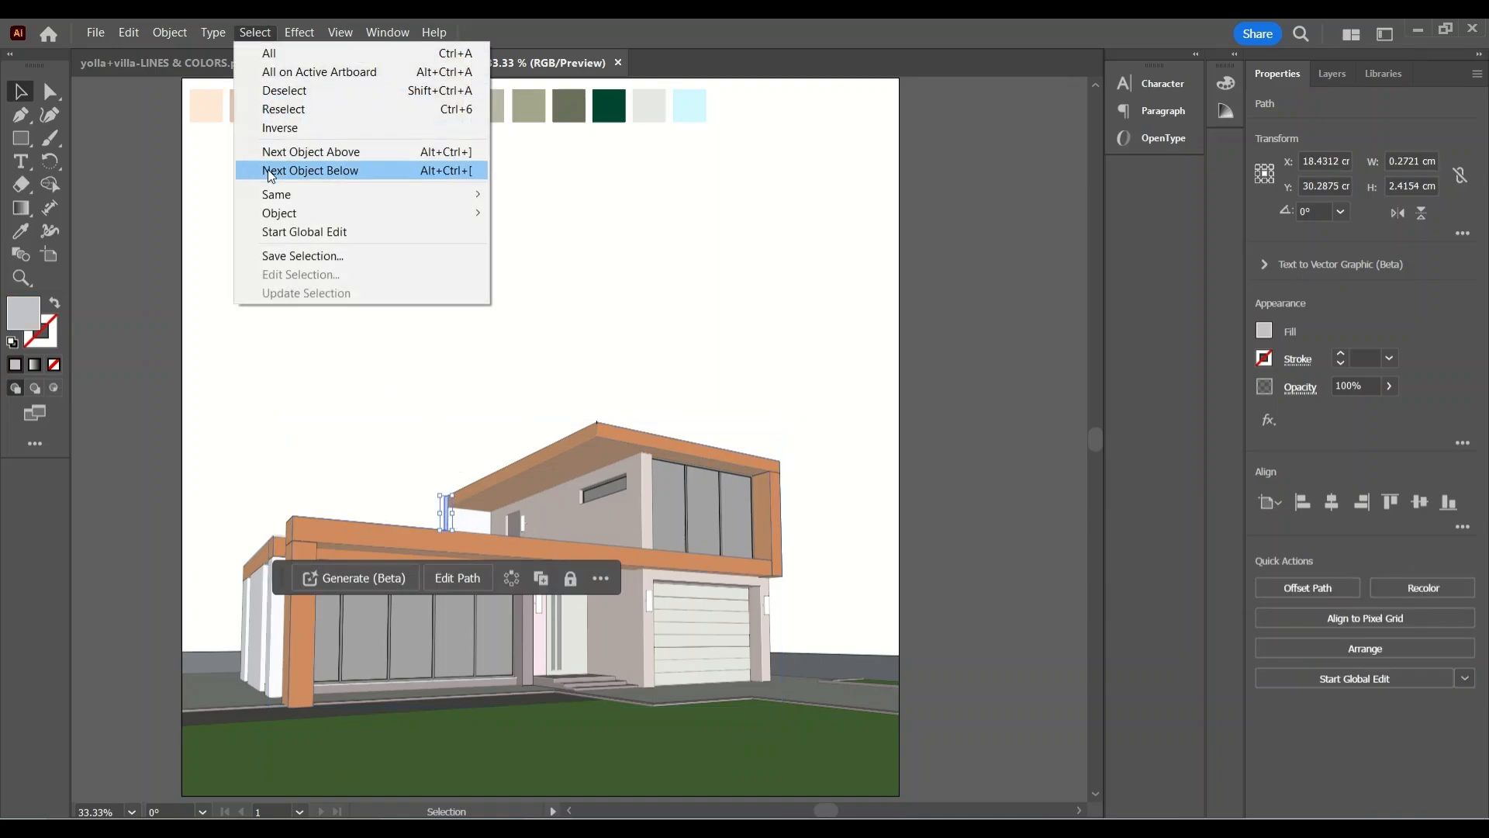
mouse_move(349, 194)
click(546, 273)
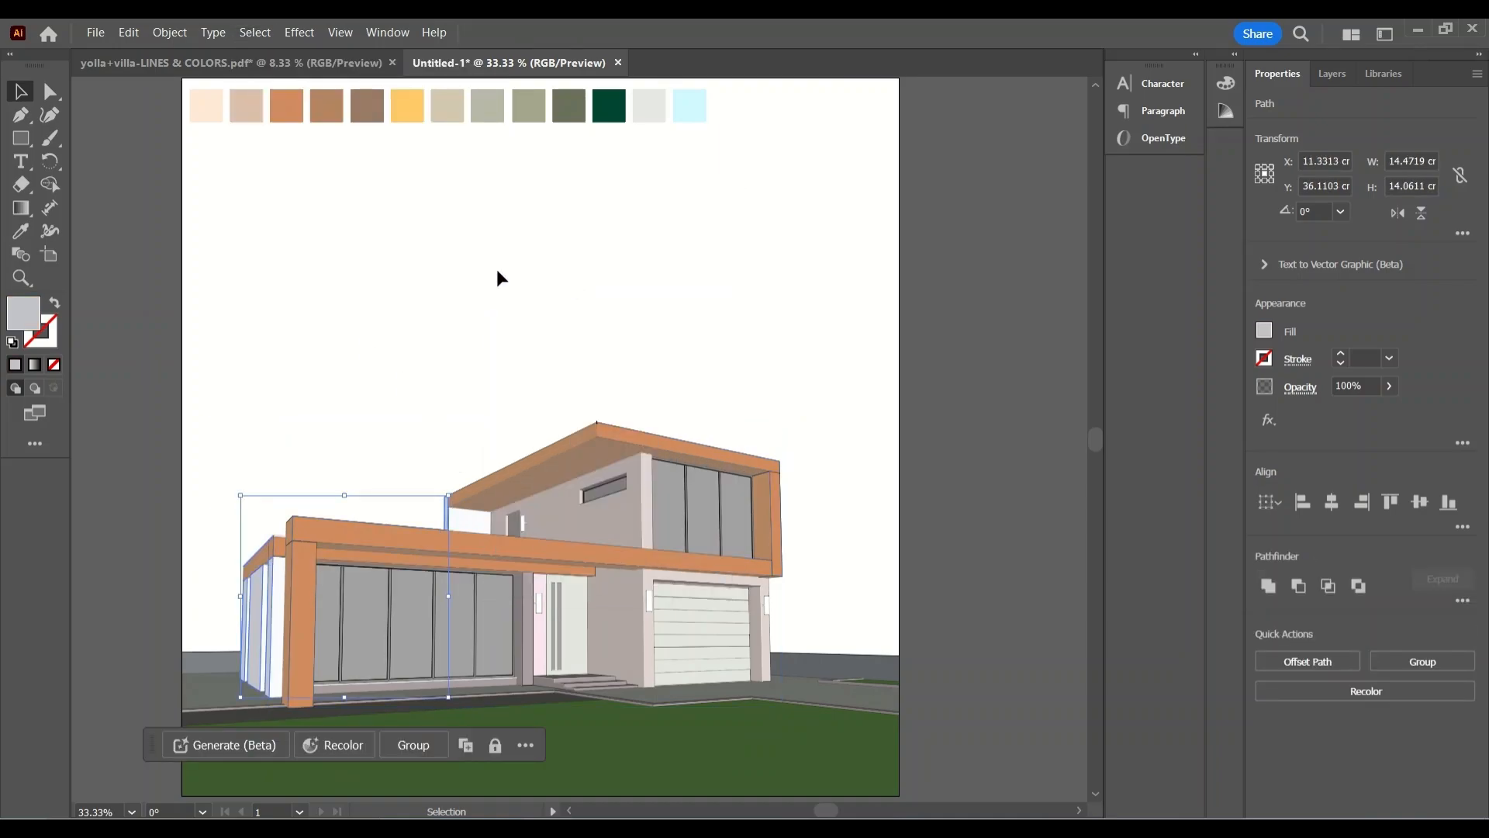
key(i)
click(254, 110)
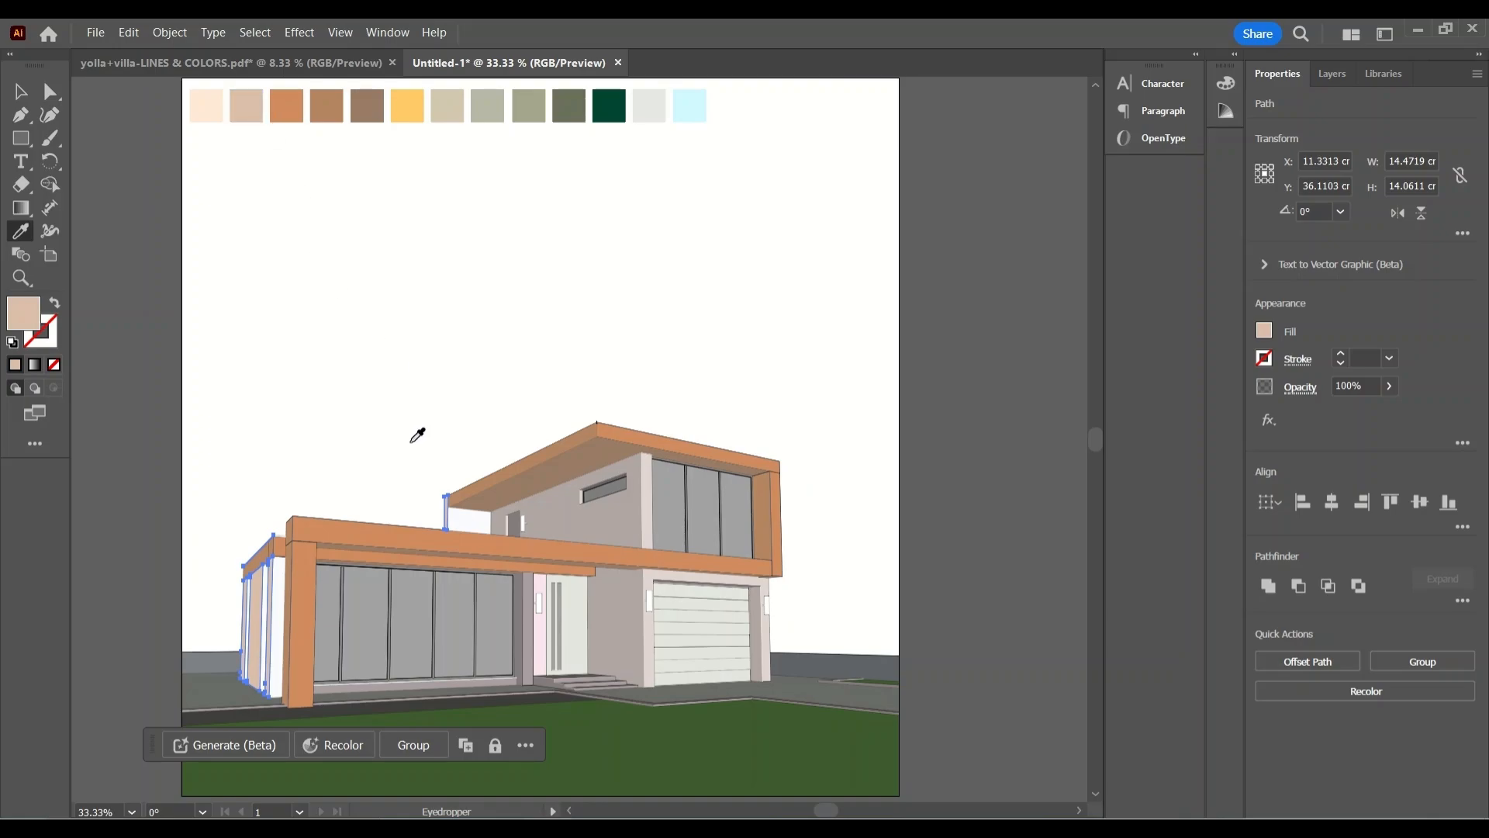
key(v)
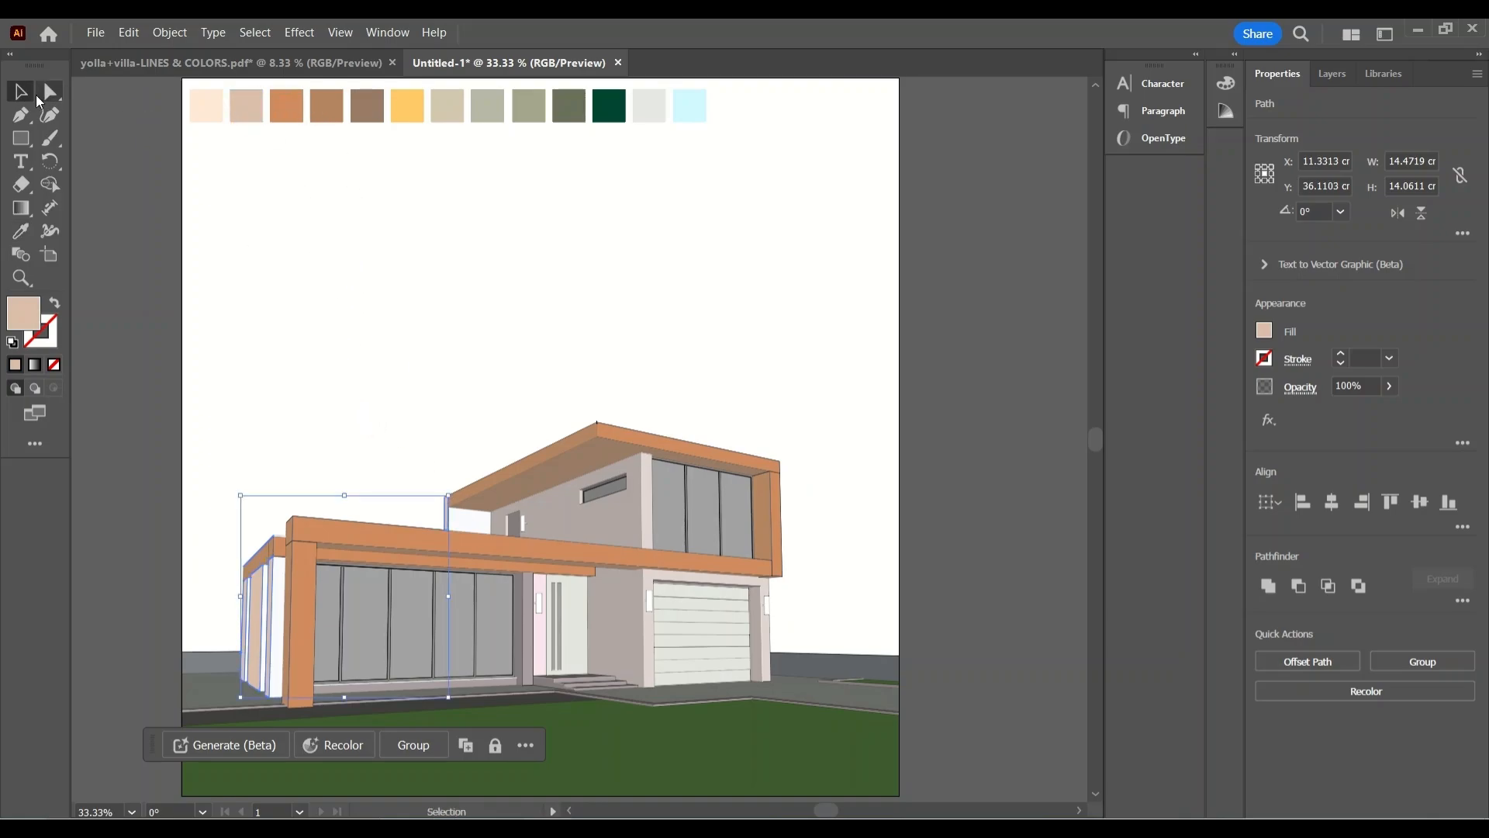
Select the white upper terrace wall and all faces matching it and apply the pale cream swatch.
click(469, 527)
click(245, 40)
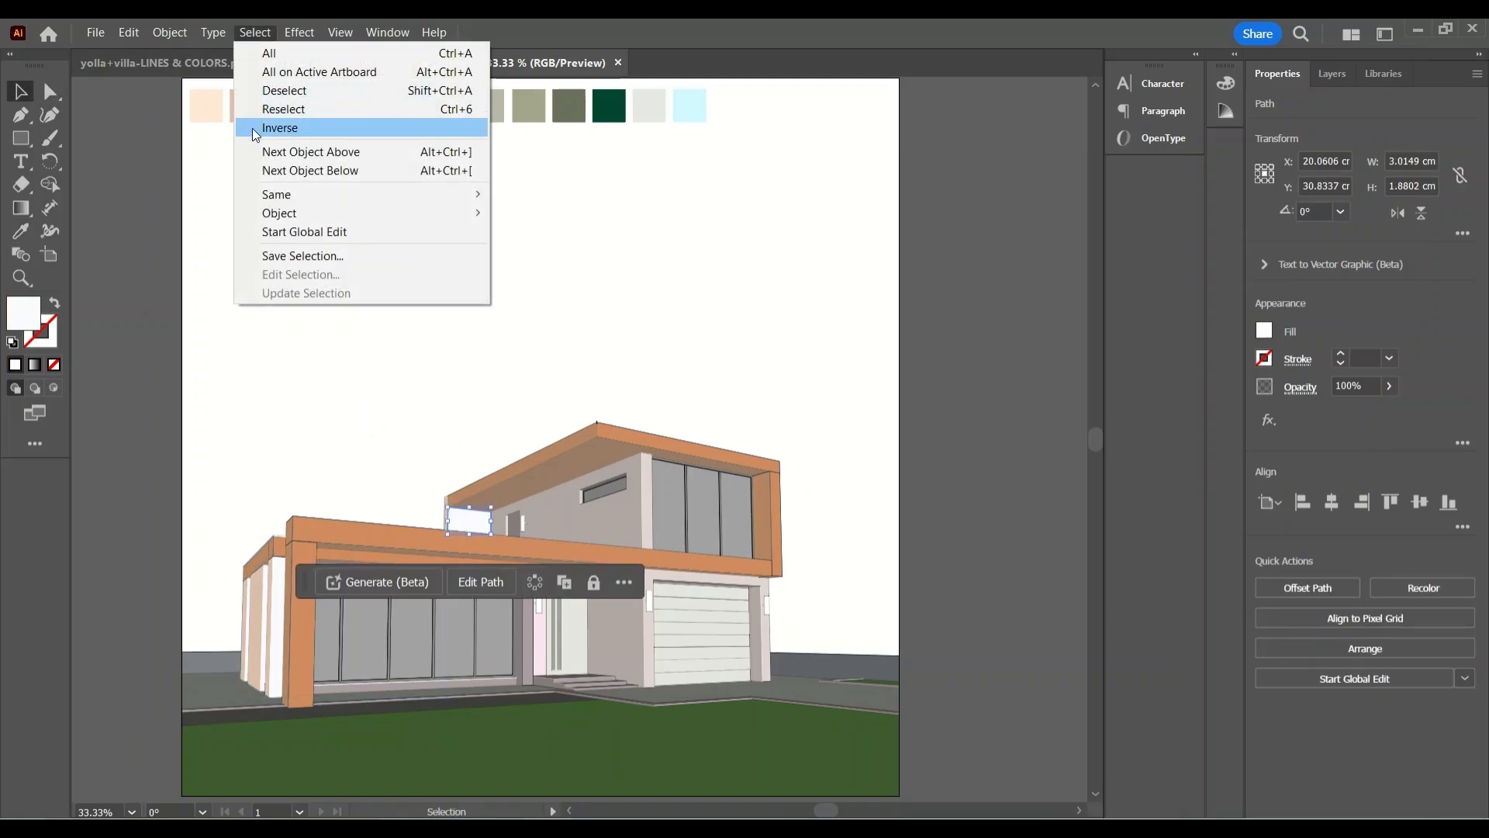
mouse_move(326, 190)
click(587, 292)
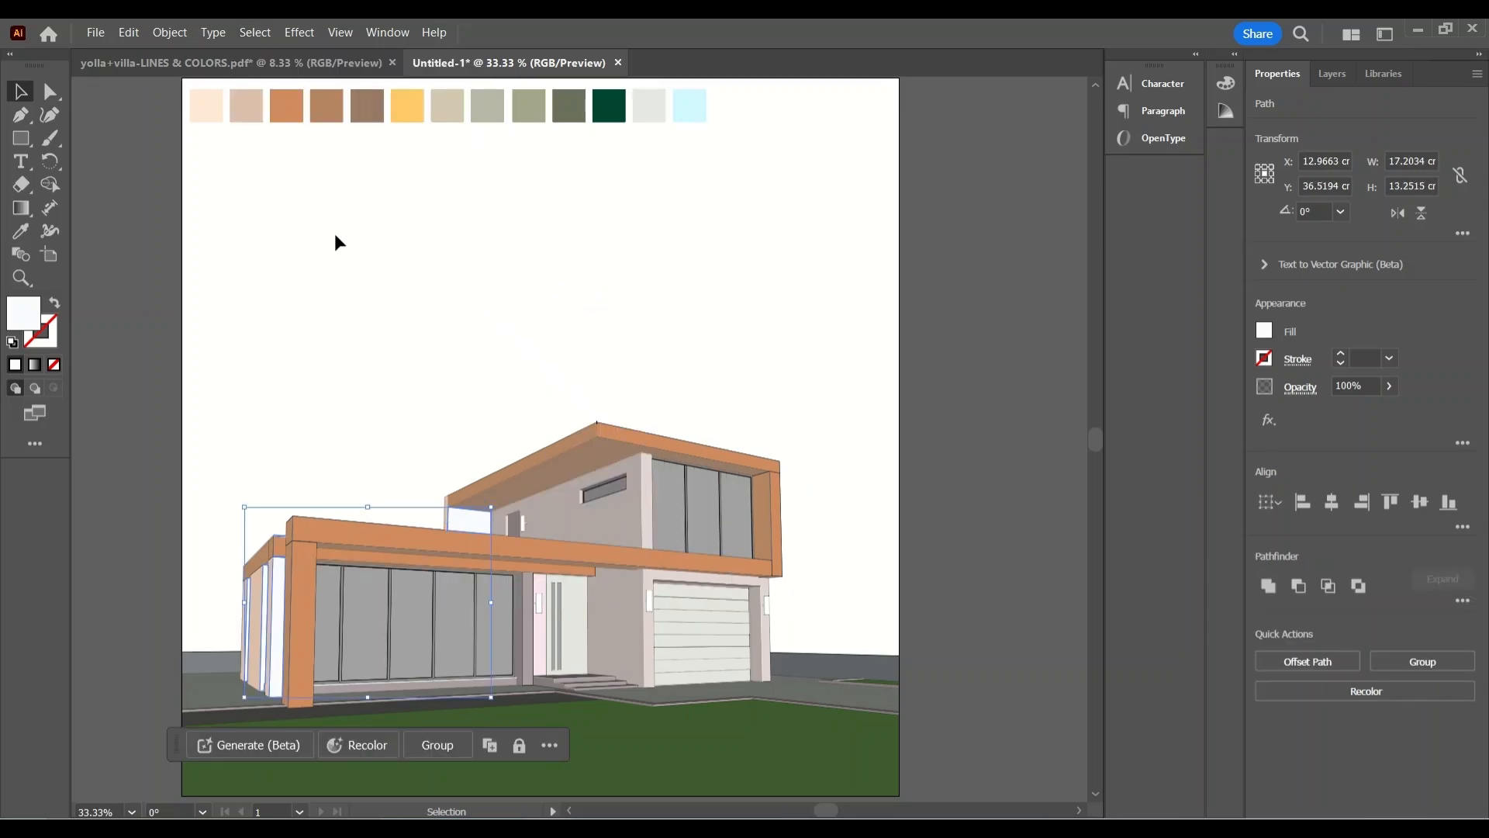
key(i)
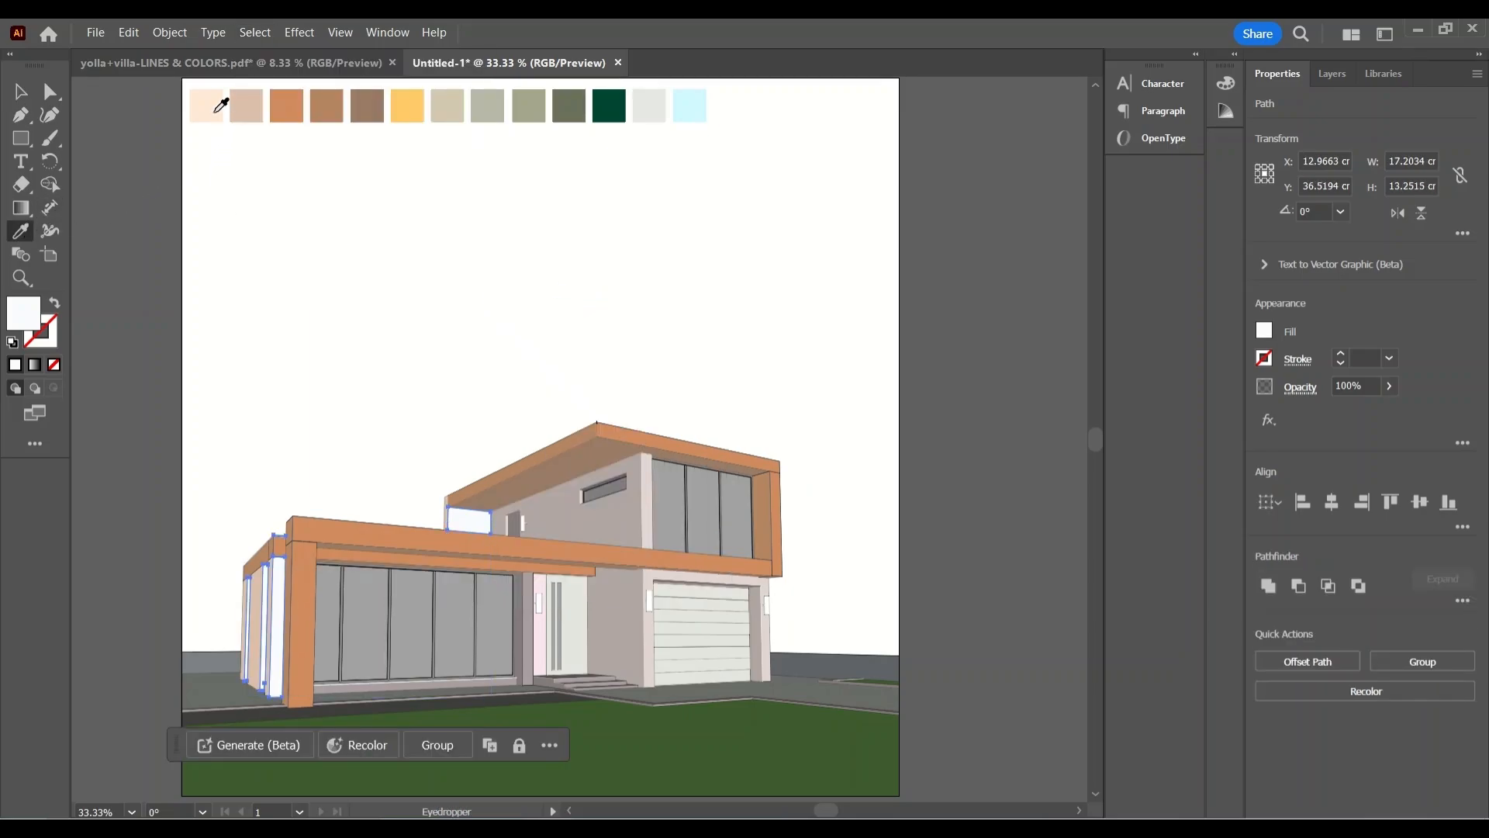
click(208, 109)
key(v)
Select the pale pink wall beside the front door with all faces sharing its fill and apply the pale cream swatch.
click(549, 642)
click(254, 32)
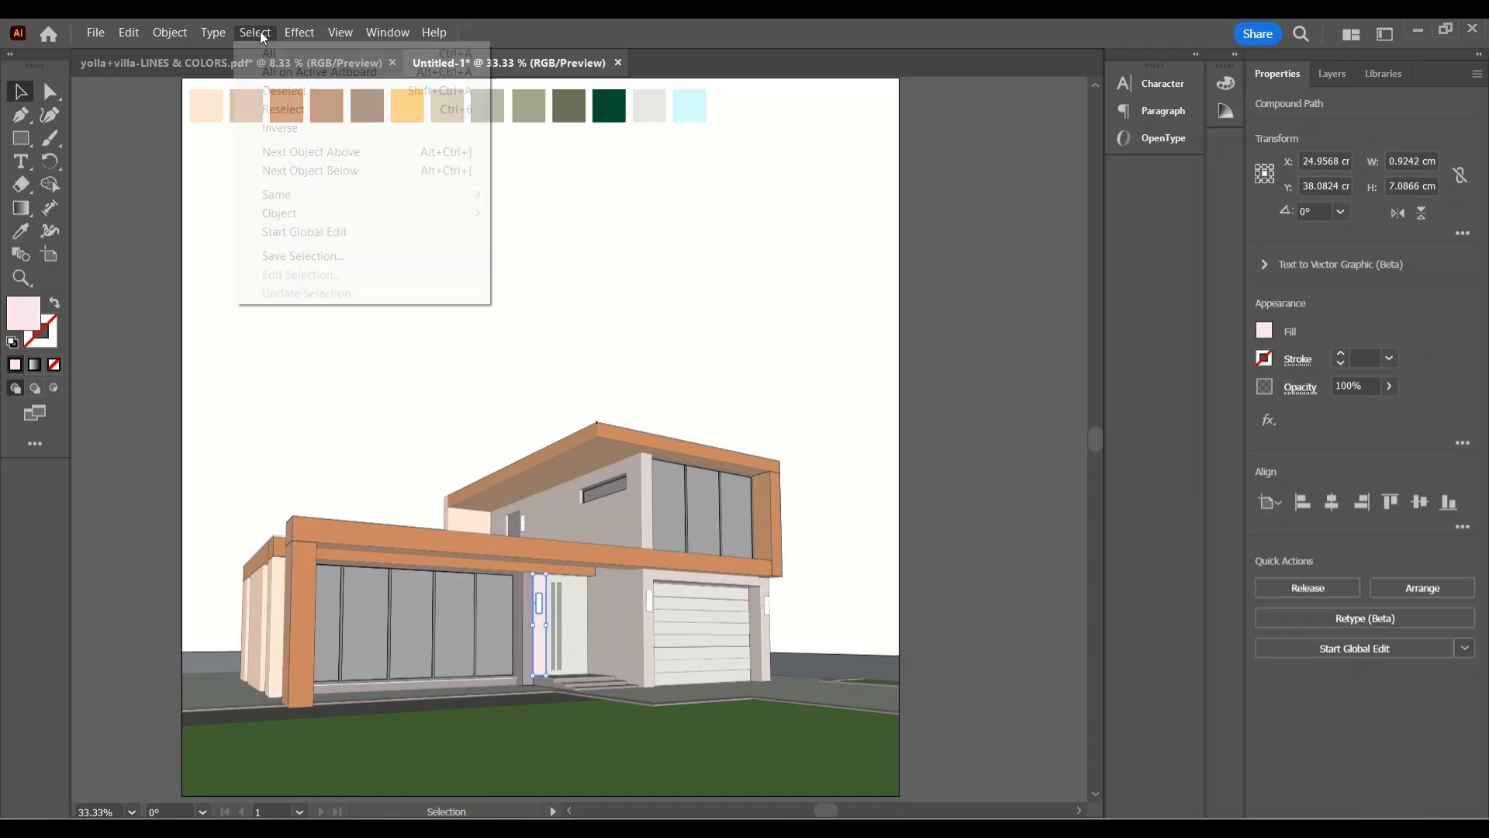
mouse_move(266, 196)
click(545, 296)
click(18, 236)
click(207, 109)
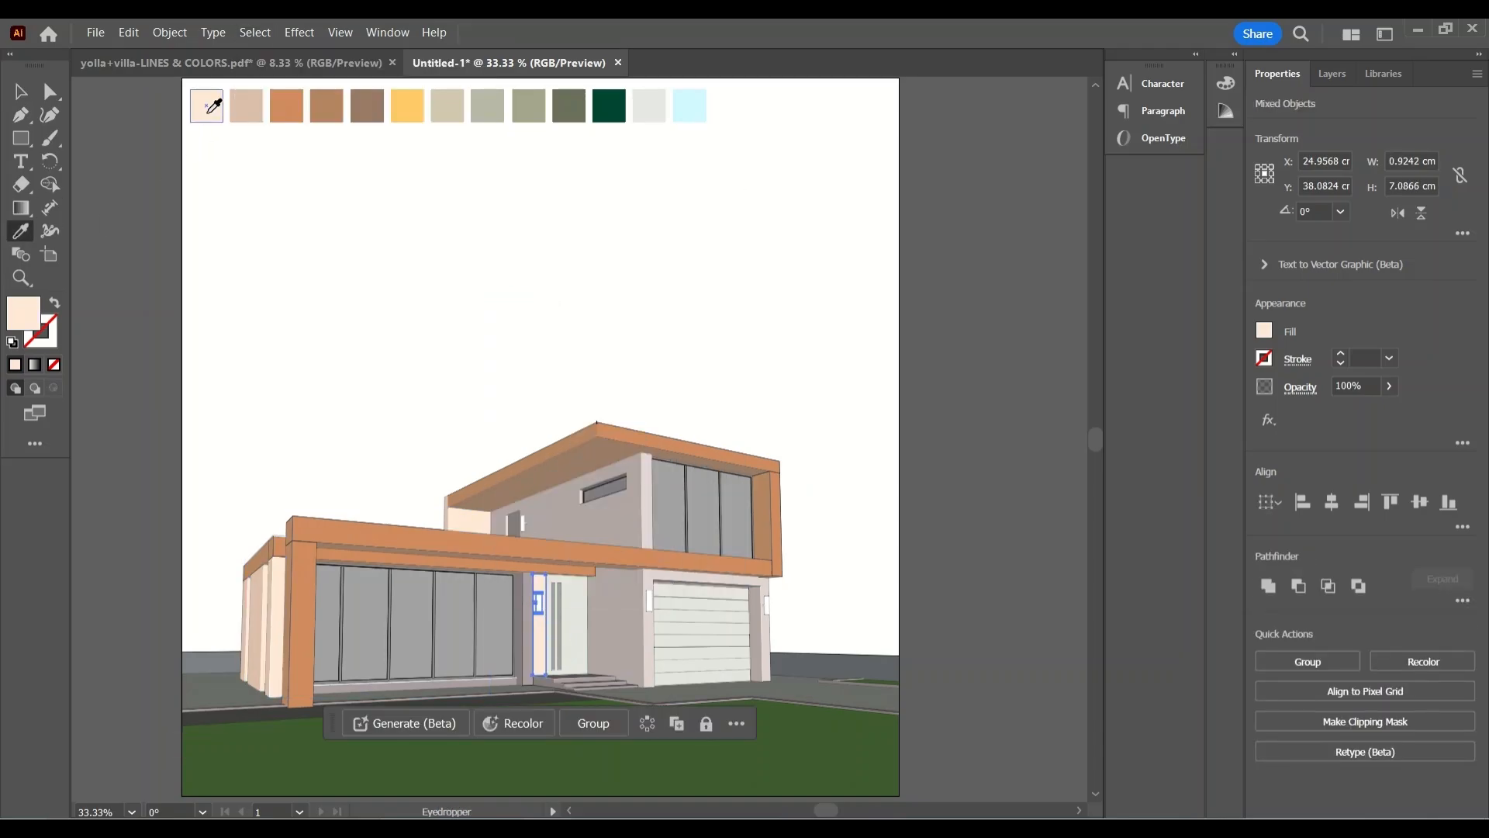
key(v)
click(419, 356)
Select the small dark grey face on the upper side wall with all faces matching its fill colour and apply the dark olive swatch.
click(515, 521)
click(256, 32)
mouse_move(276, 194)
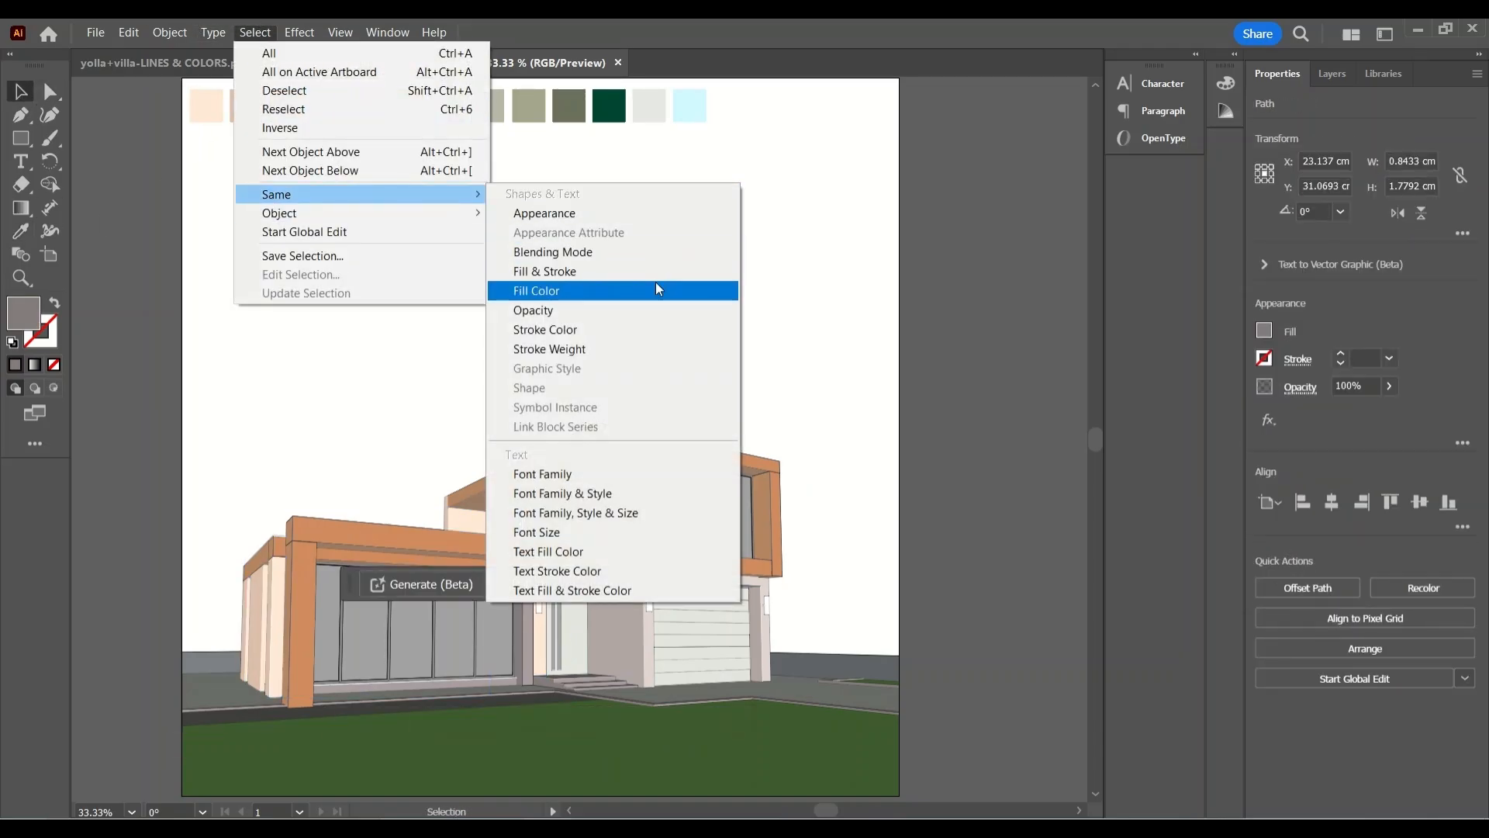
click(658, 289)
click(20, 231)
click(572, 109)
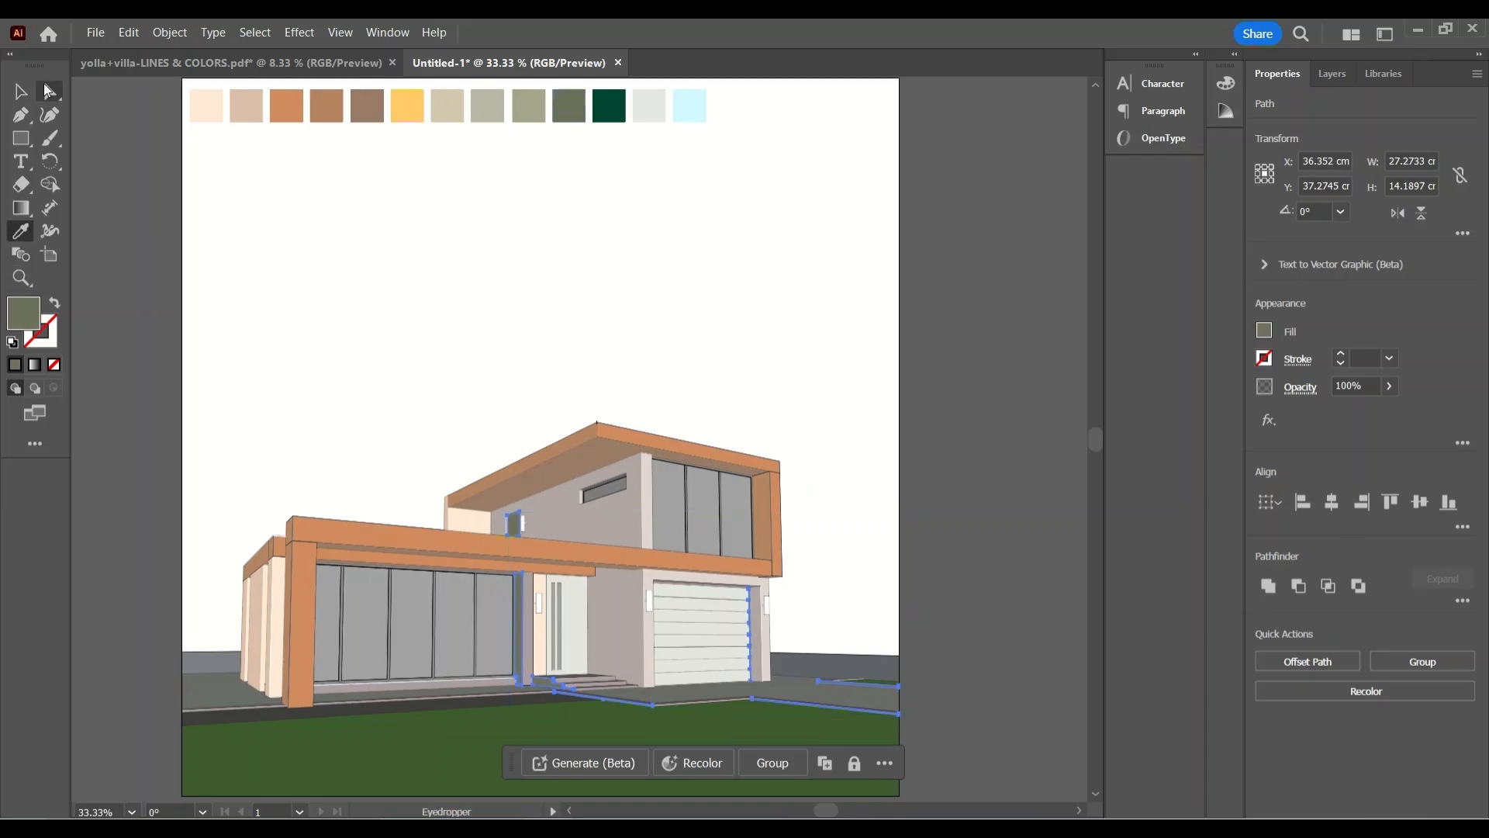
key(v)
Select the mauve column between the large windows and entrance with its same-fill faces and apply the sage green swatch.
click(528, 594)
click(255, 33)
mouse_move(276, 194)
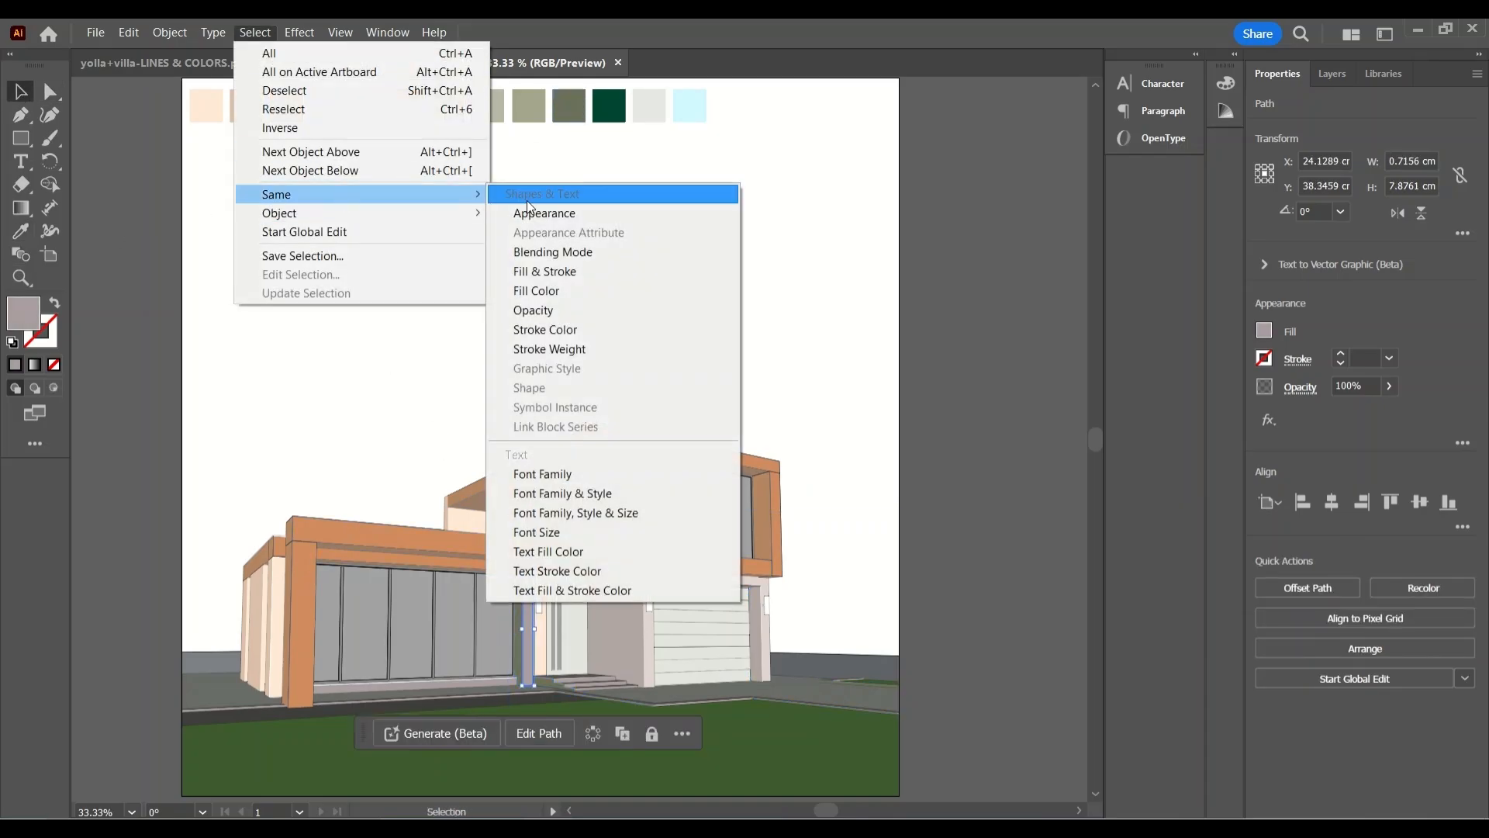
click(532, 291)
key(i)
click(529, 106)
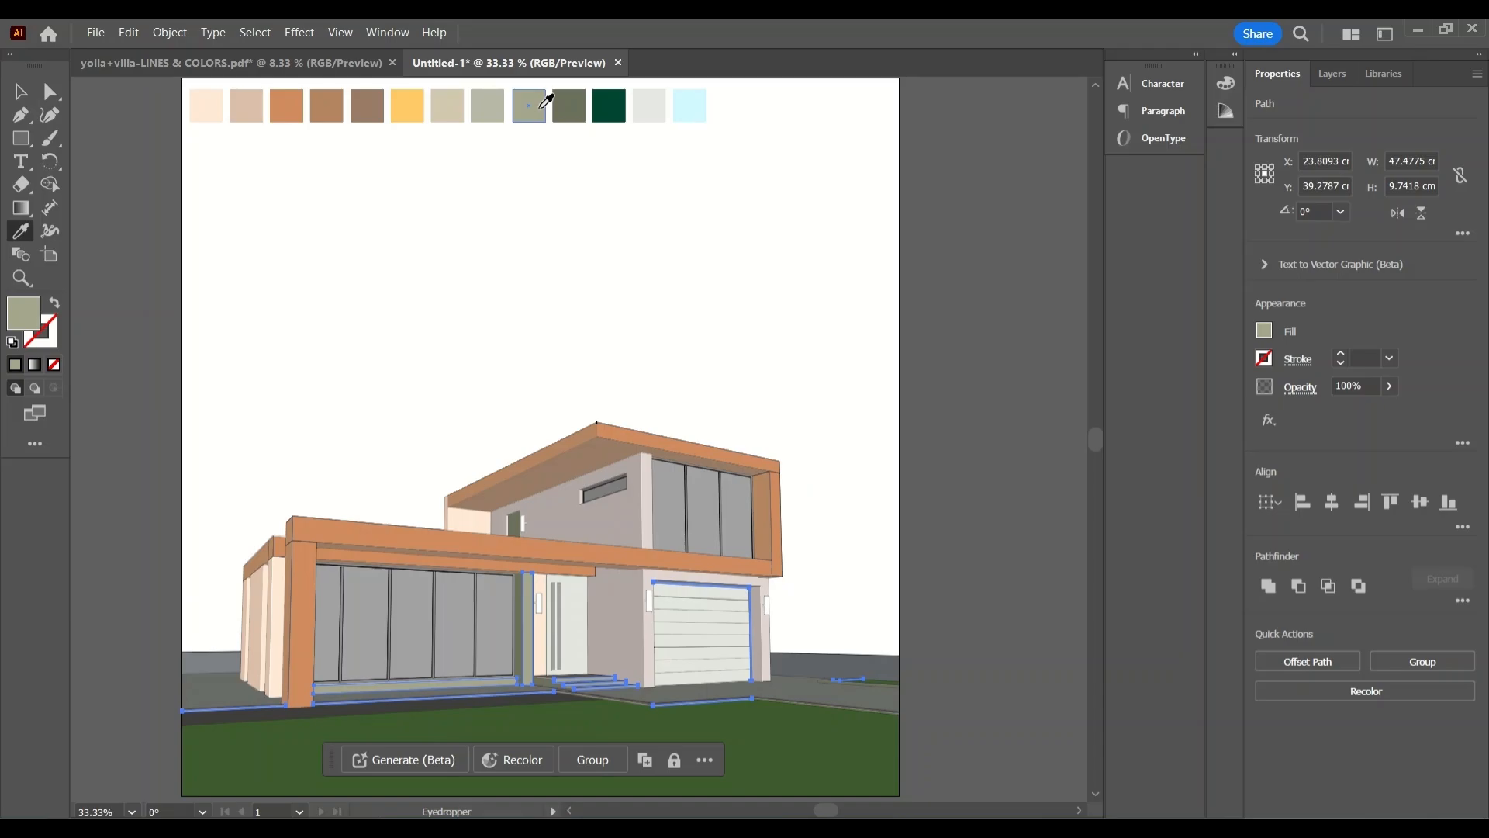
key(v)
Select the wall between the front door and garage with all faces of the same fill and apply the light grey-green swatch.
click(613, 599)
click(255, 32)
mouse_move(276, 194)
click(557, 299)
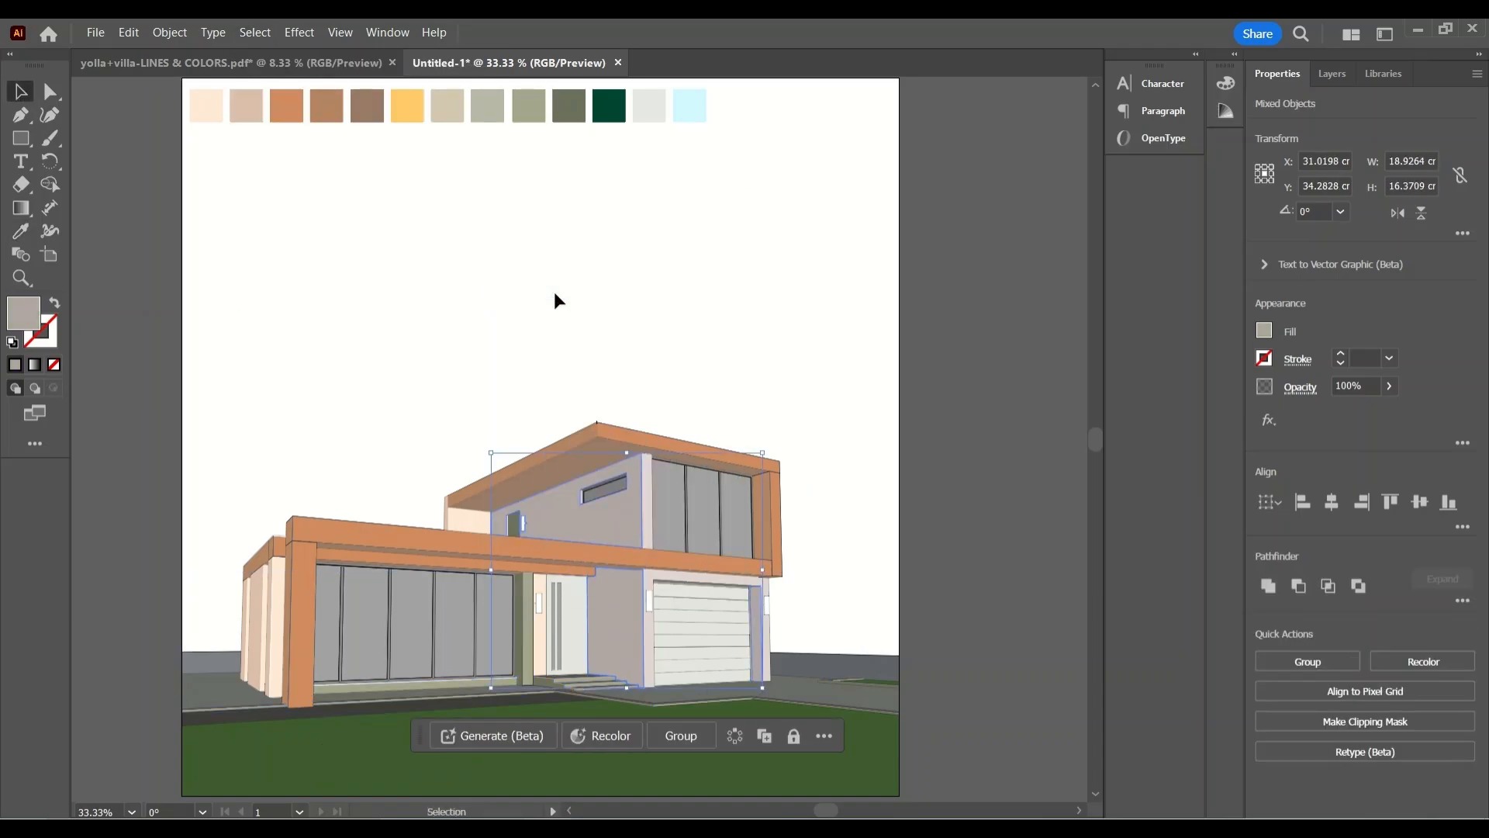
key(i)
click(487, 105)
key(v)
Select the narrow light wall strip beside the upper windows with its same-fill faces and apply the khaki beige swatch.
click(648, 534)
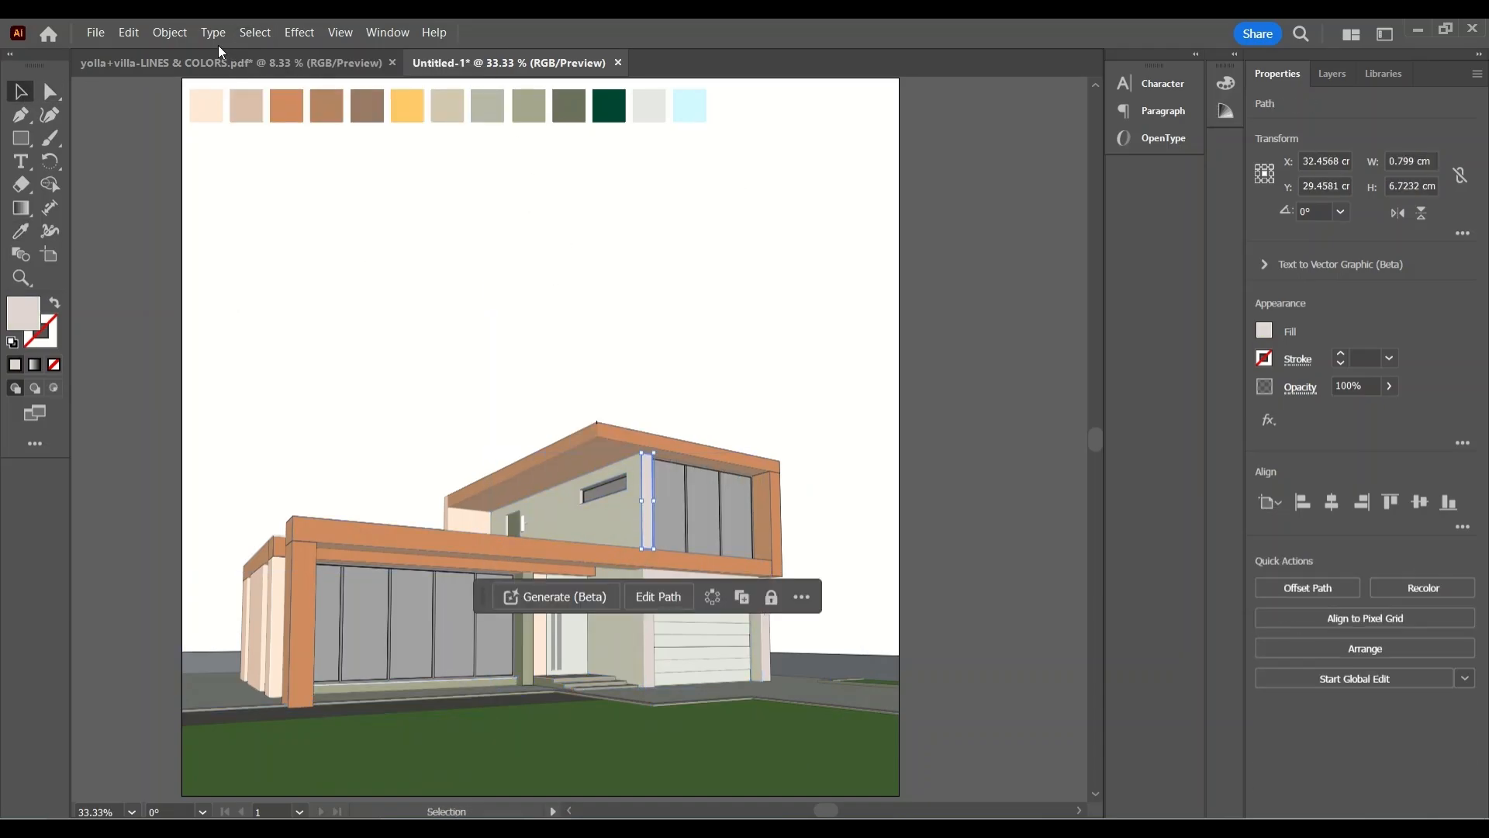
click(255, 32)
click(557, 293)
Select an upper-floor window pane with all faces matching its fill colour and apply the light grey swatch.
click(701, 512)
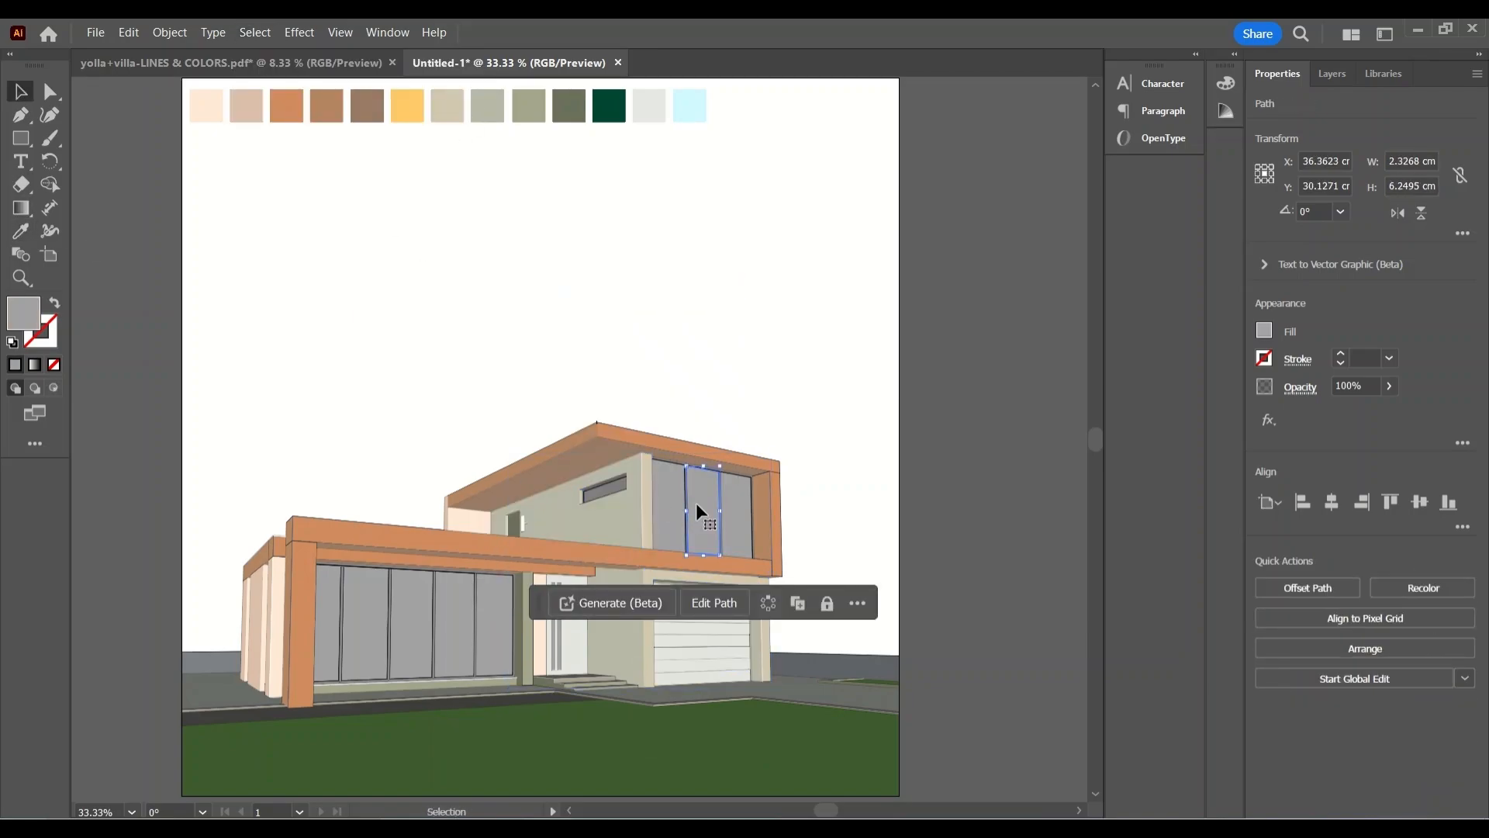
click(255, 32)
click(509, 292)
key(i)
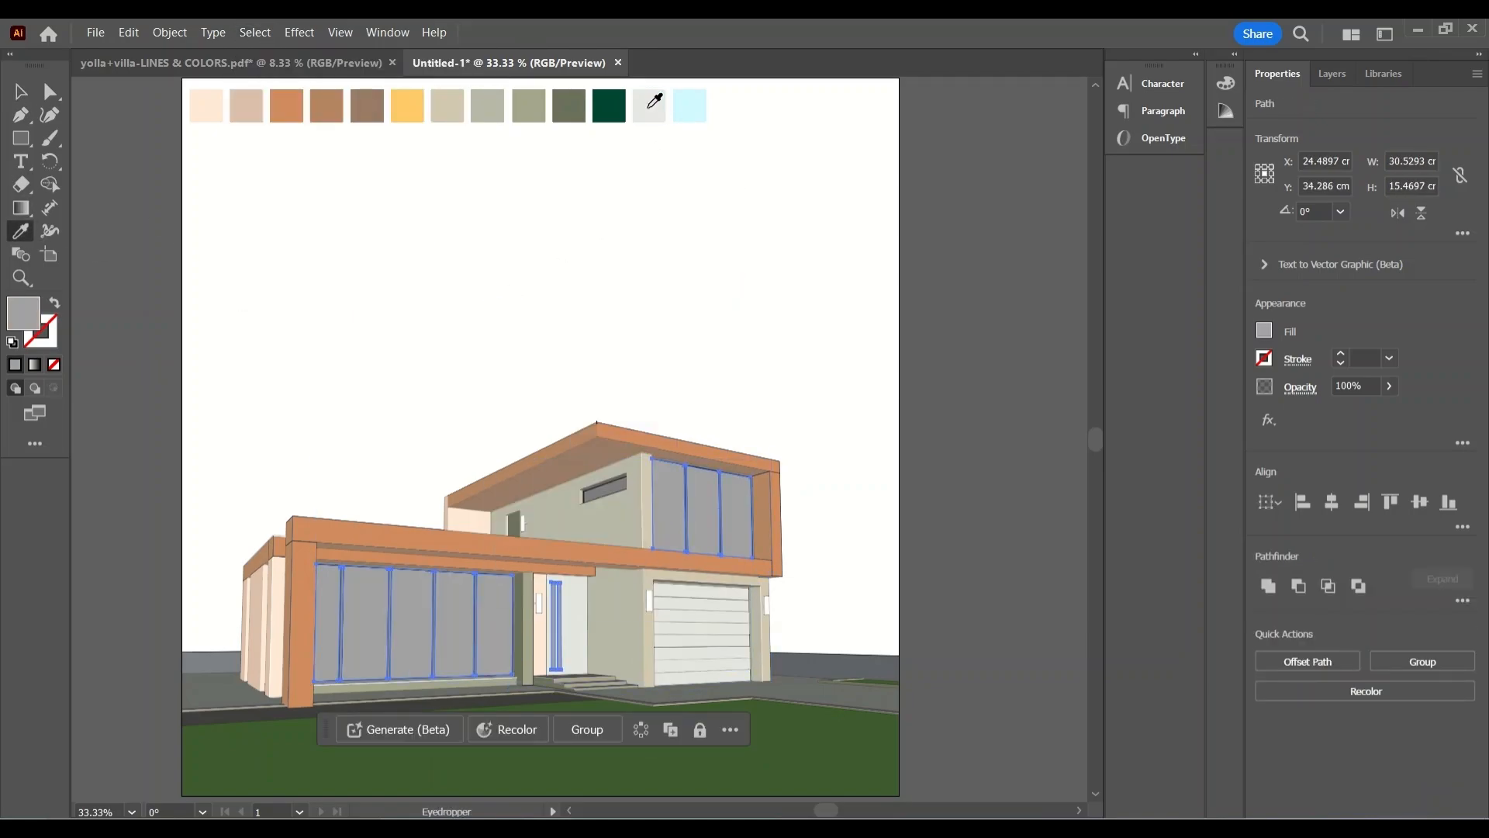
click(650, 107)
key(v)
Select a garage door panel together with its matching faces, including the front door, and apply the yellow swatch.
click(682, 609)
click(255, 33)
mouse_move(280, 194)
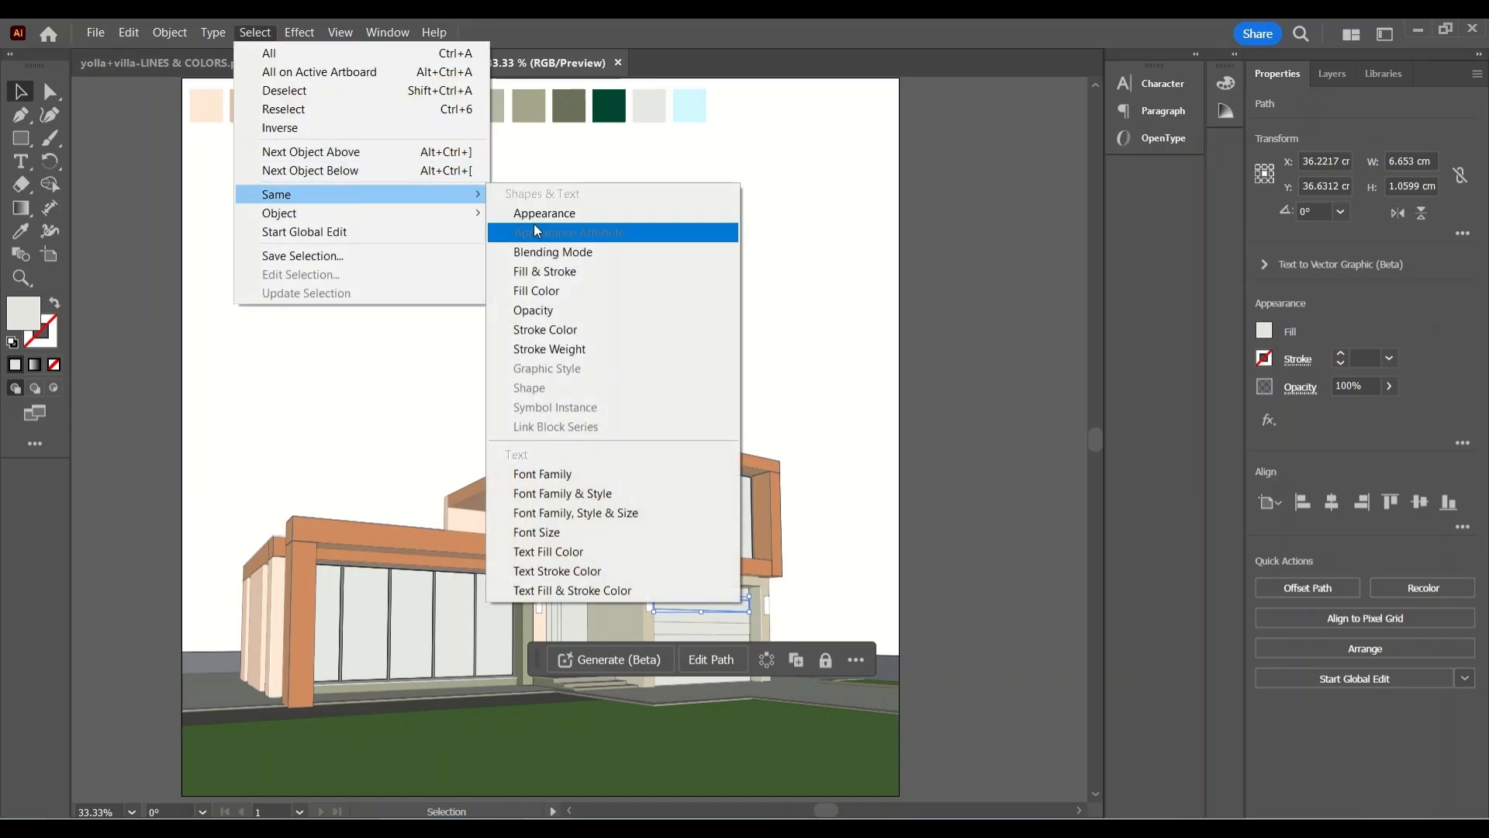
click(537, 232)
key(i)
click(407, 106)
key(v)
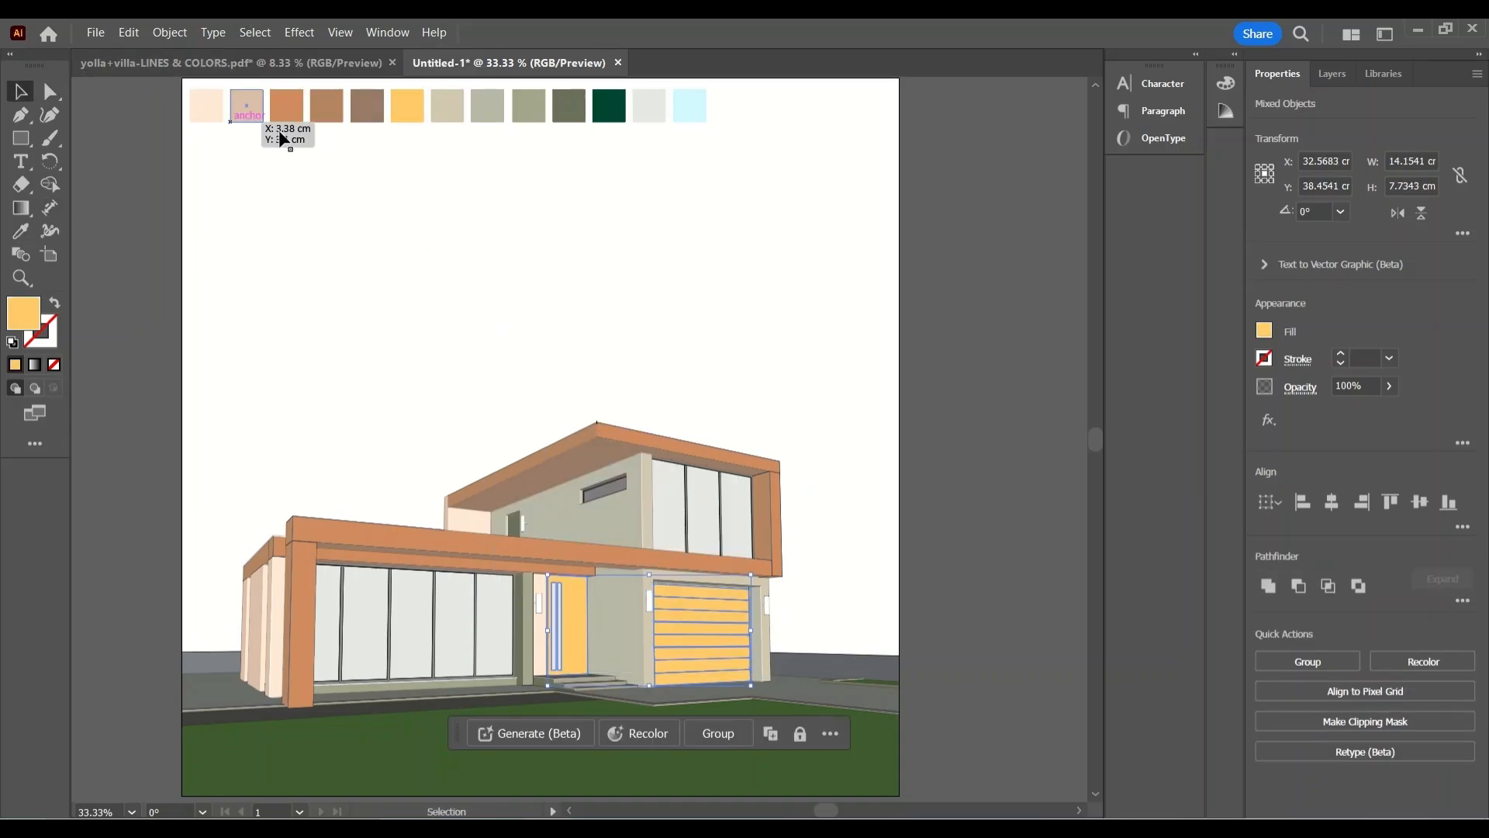
click(969, 171)
Add a new layer beneath the house artwork and draw a rectangle about 49.9 by 50 cm covering the artboard on it.
click(1331, 72)
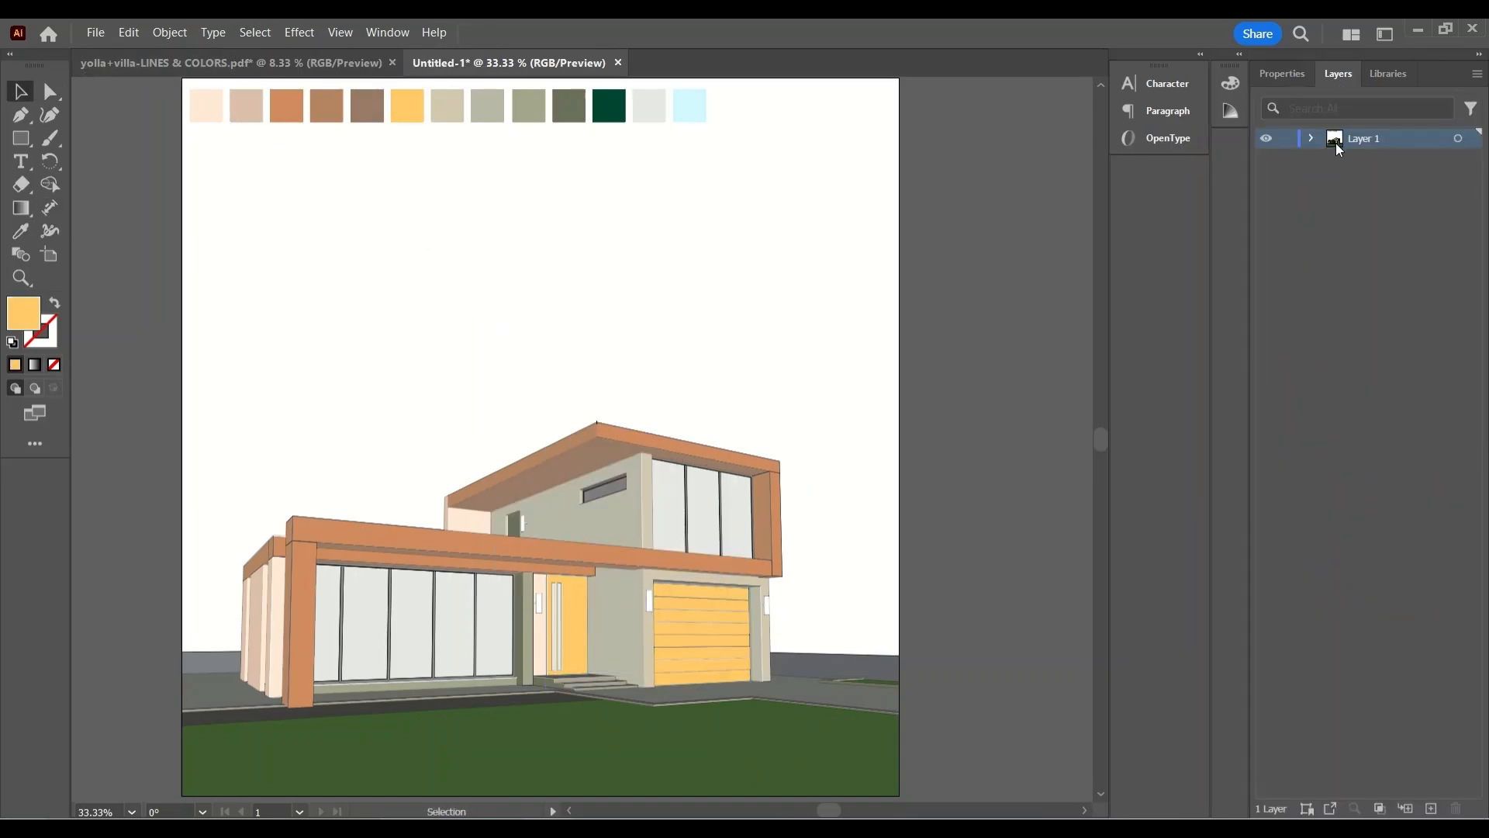
click(1431, 808)
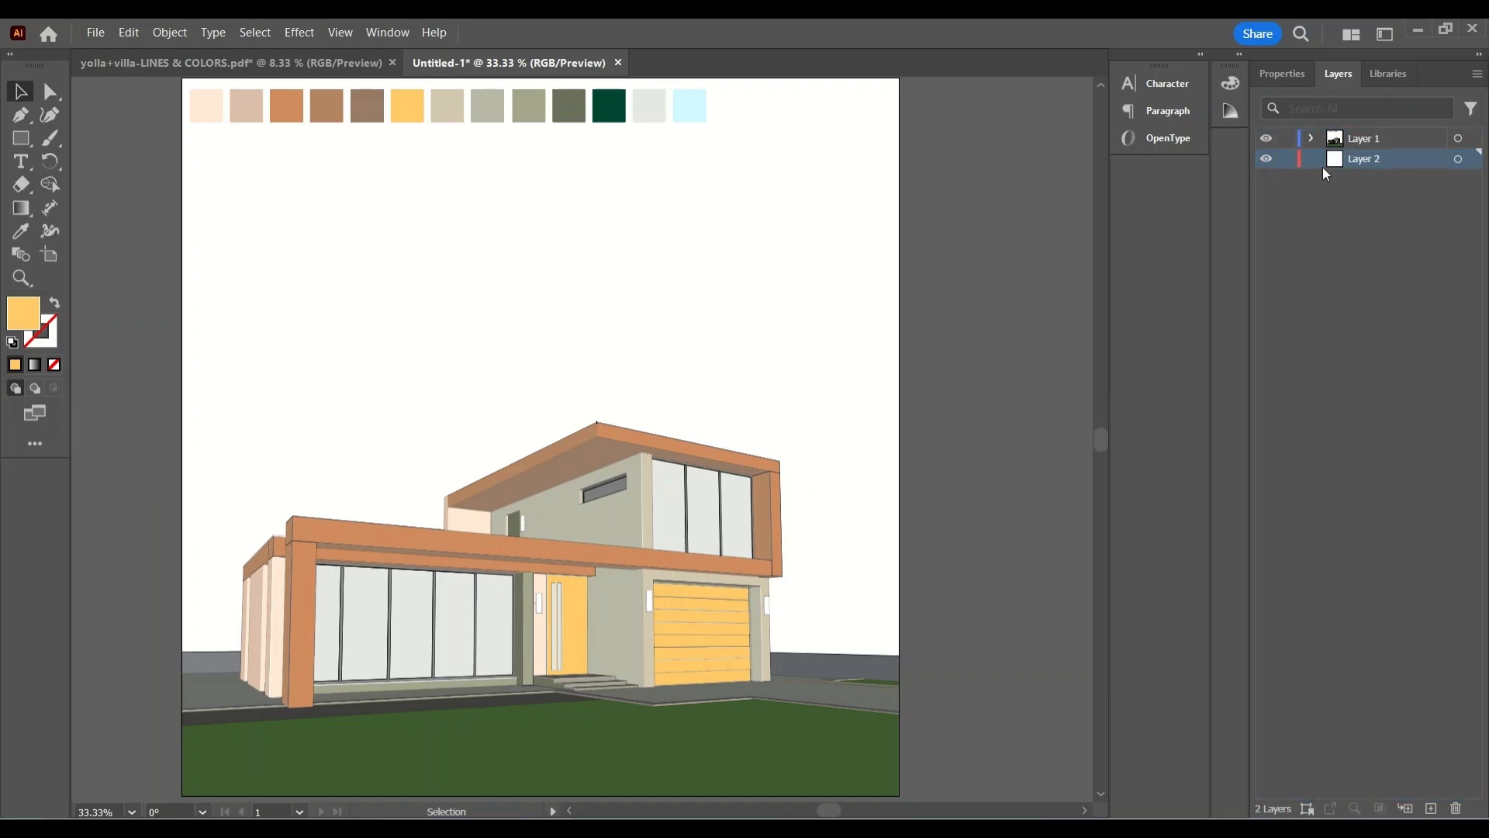
click(21, 138)
drag(896, 78, 180, 793)
click(1282, 73)
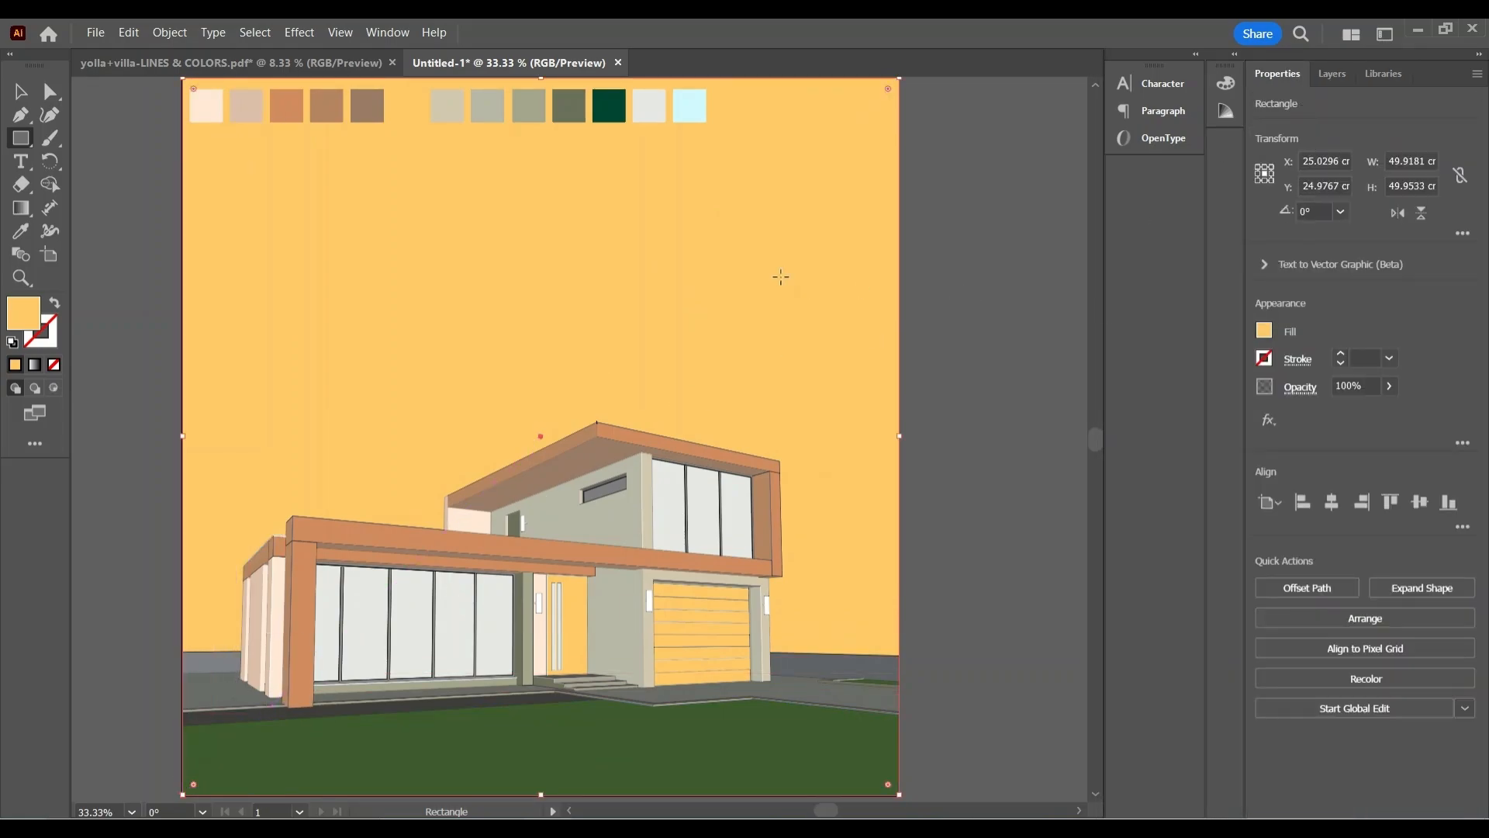
Fill the background rectangle with the light cyan swatch and lock it.
key(i)
click(689, 105)
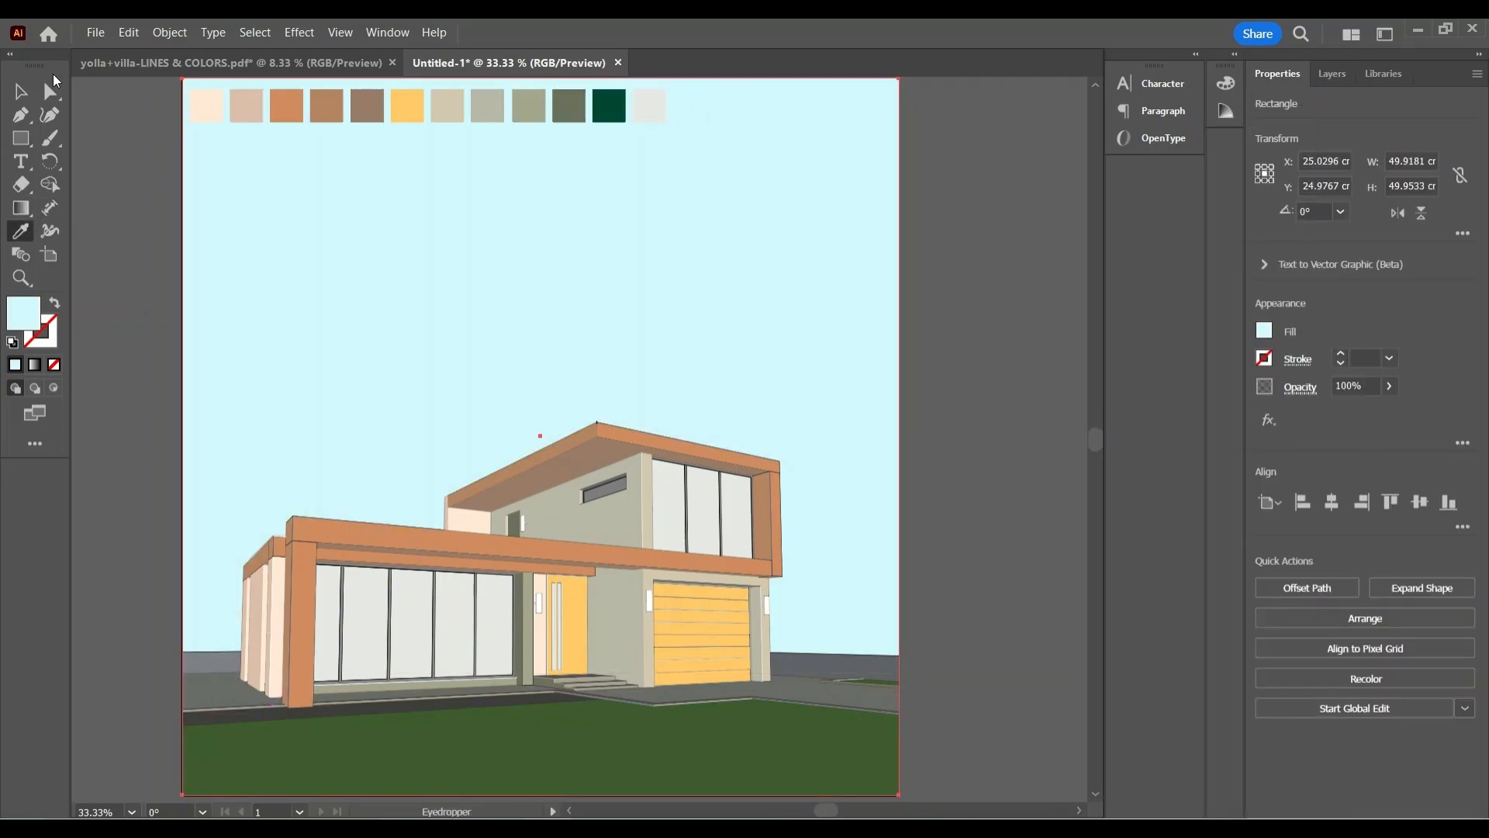
key(v)
key(ctrl+2)
Recolour the large foreground lawn with the dark green swatch.
click(499, 761)
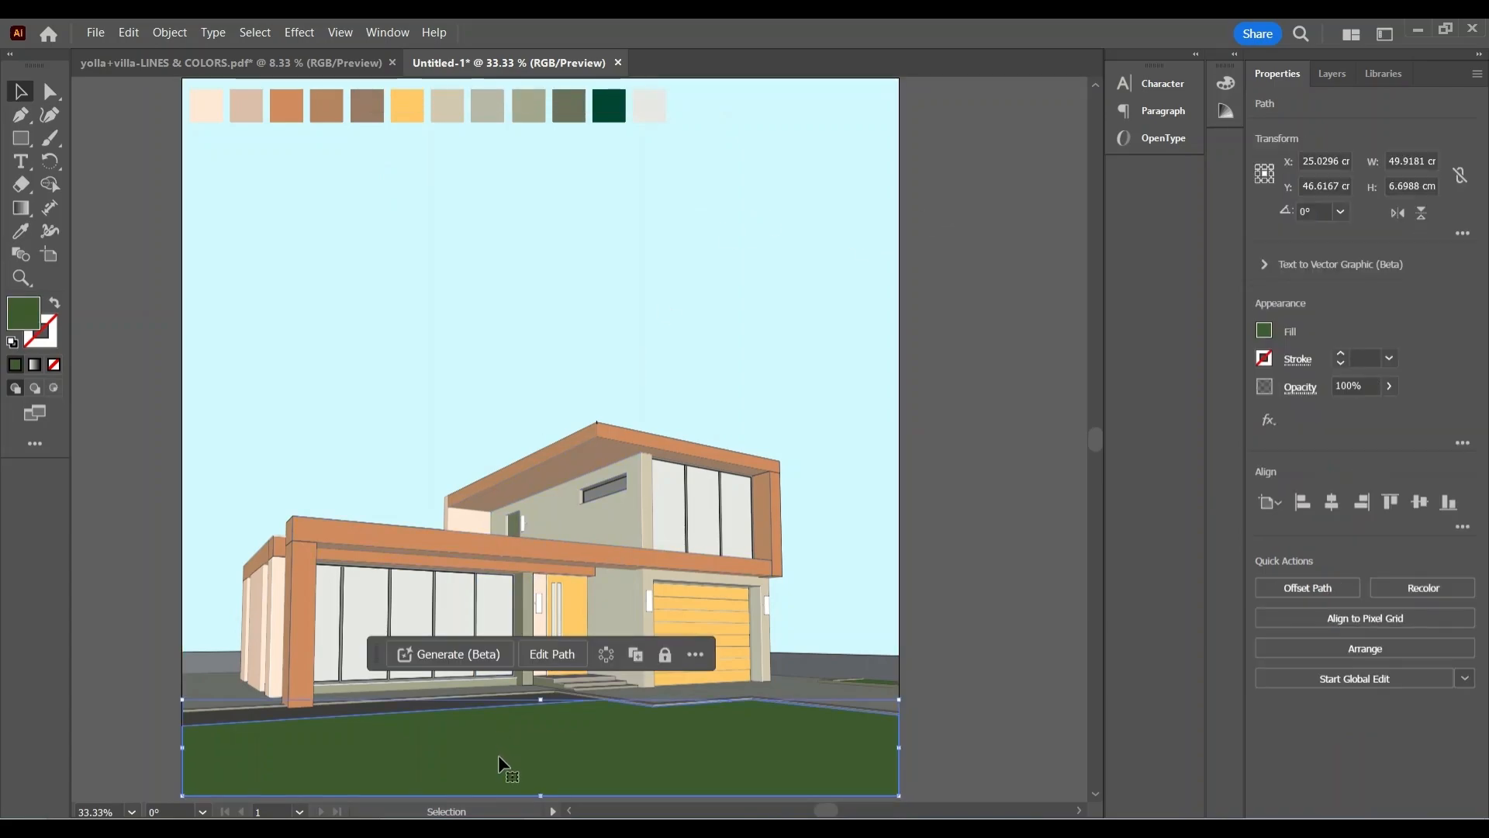
key(i)
click(609, 105)
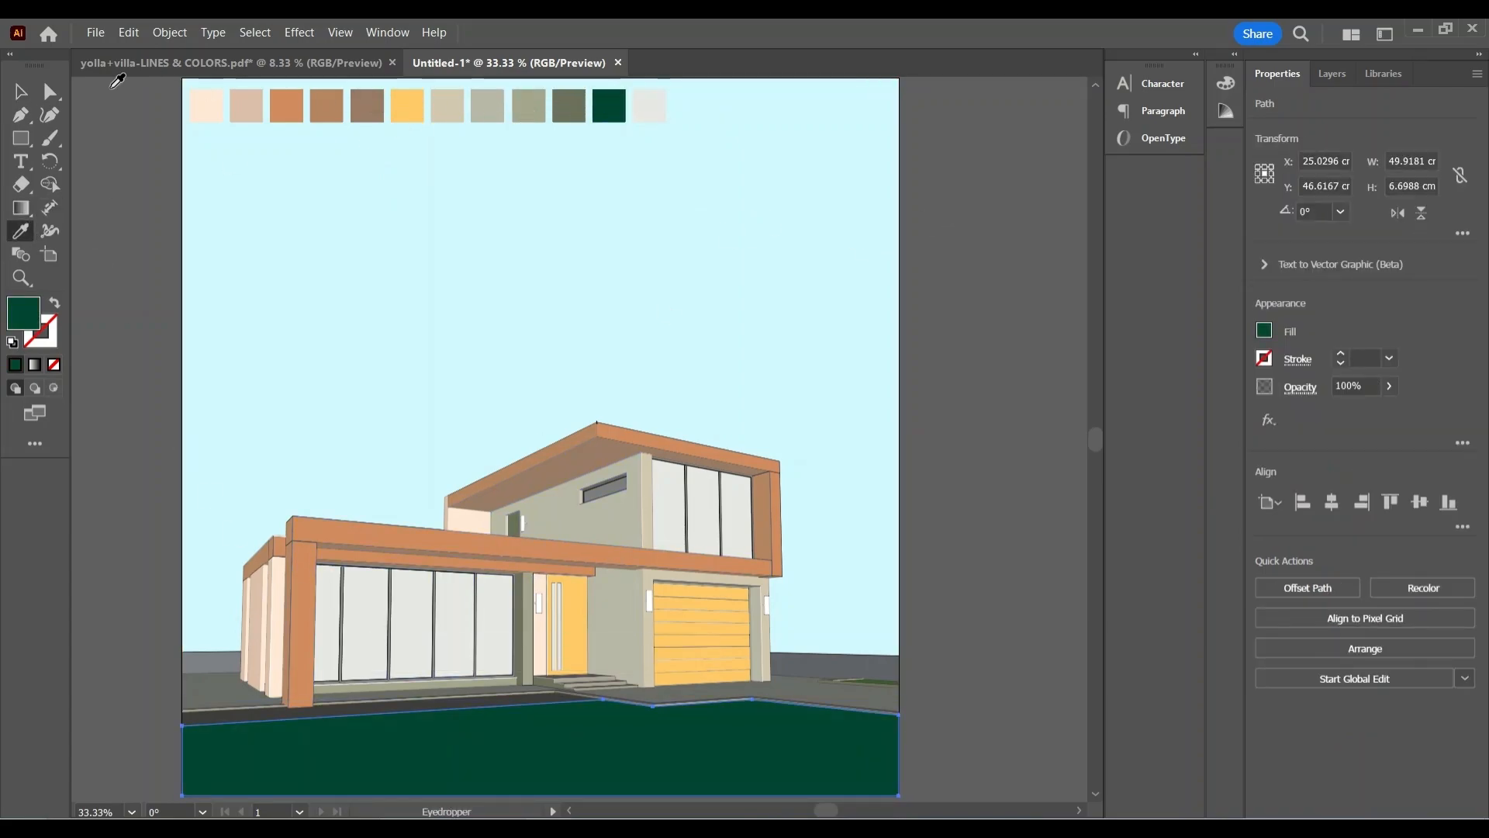
key(v)
Delete the colour palette strip from the artboard.
click(929, 252)
click(649, 116)
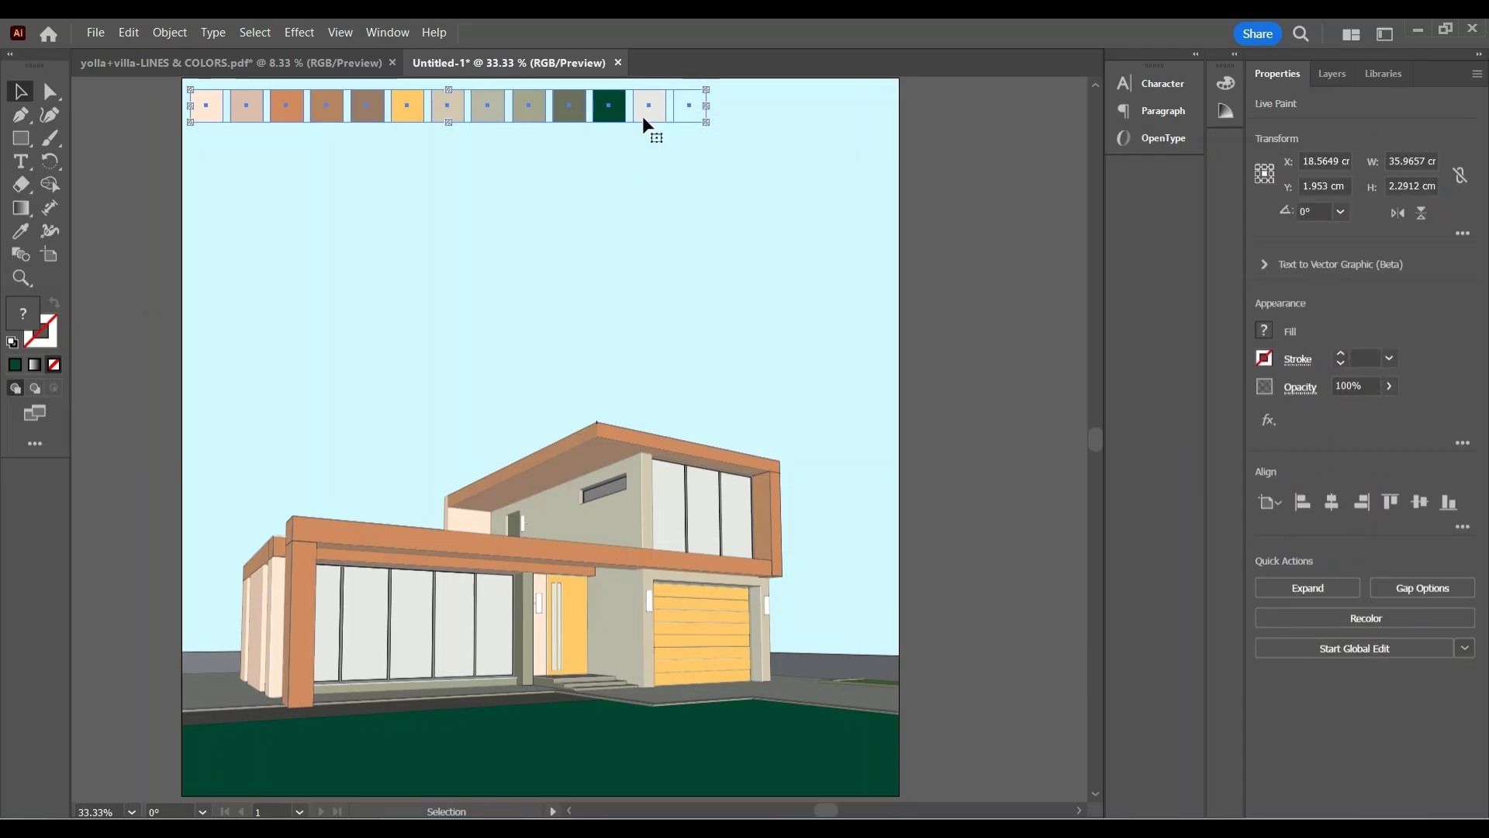
key(Delete)
Save a copy in the new project folder as an Adobe PDF named illustration file, without preserving Illustrator editing capabilities.
click(110, 37)
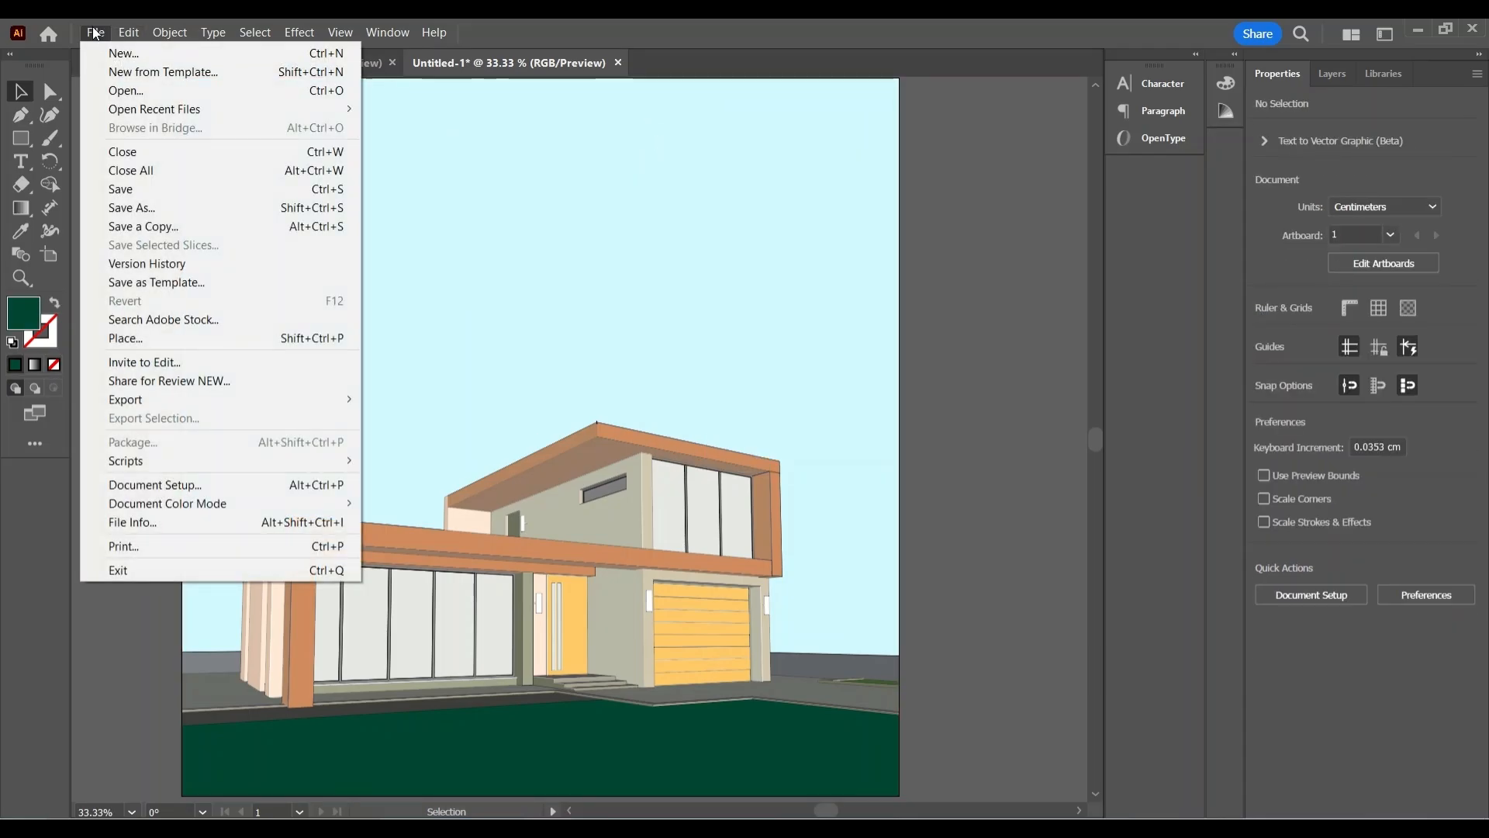
click(124, 227)
click(701, 449)
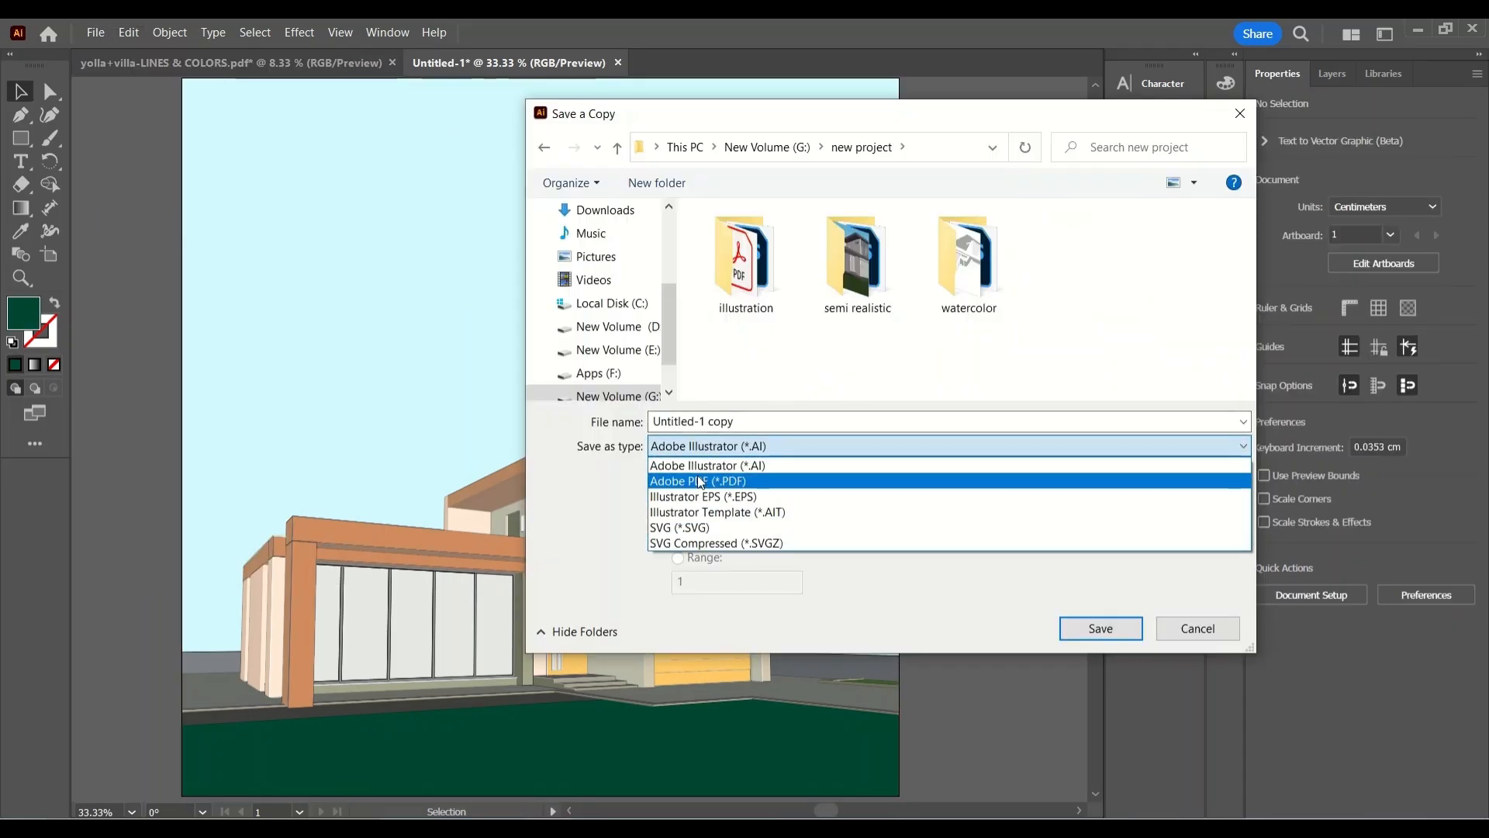
click(703, 459)
click(709, 424)
text(illus)
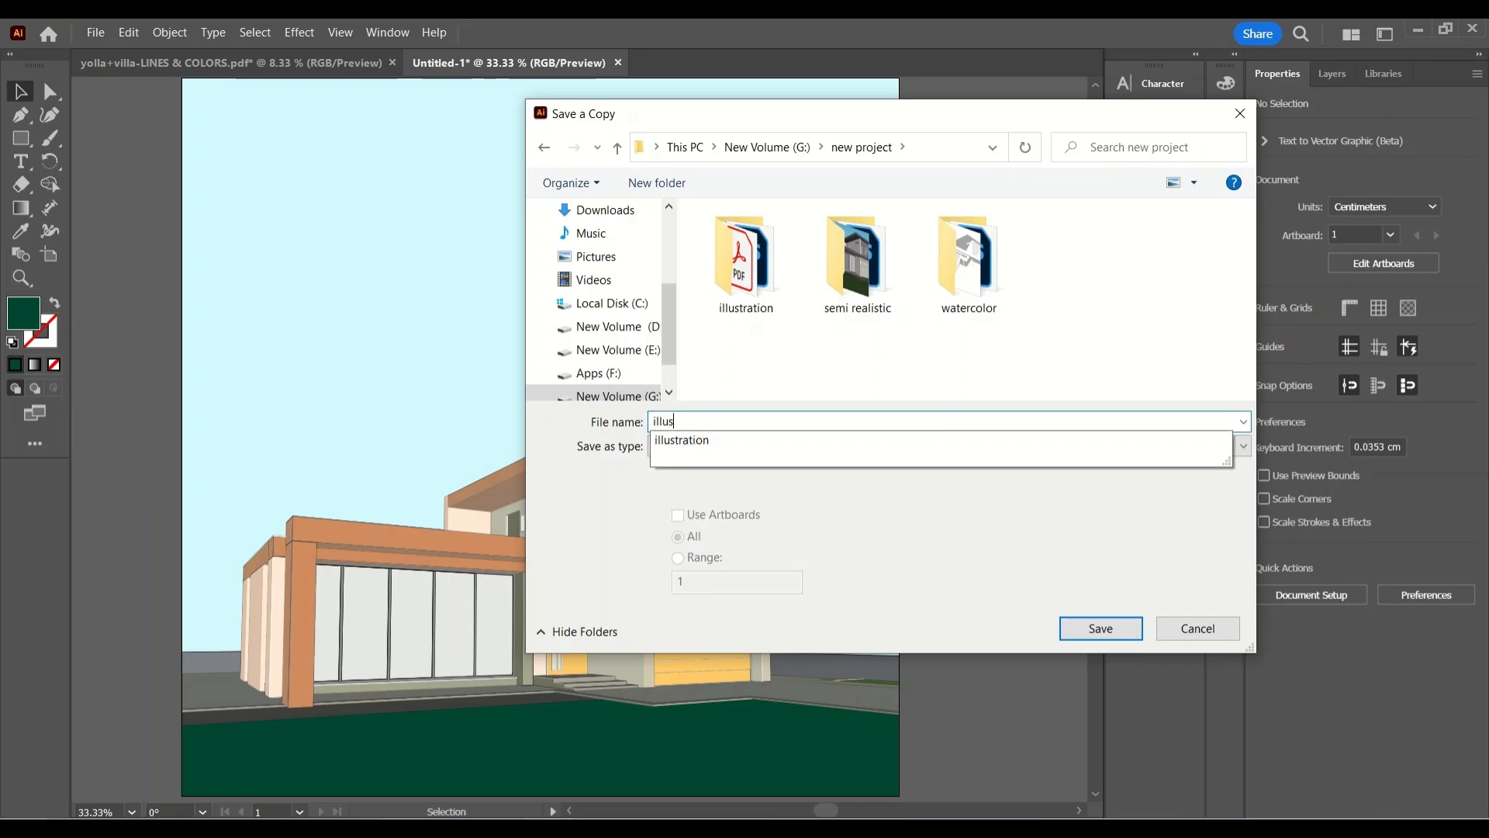
text(tration file)
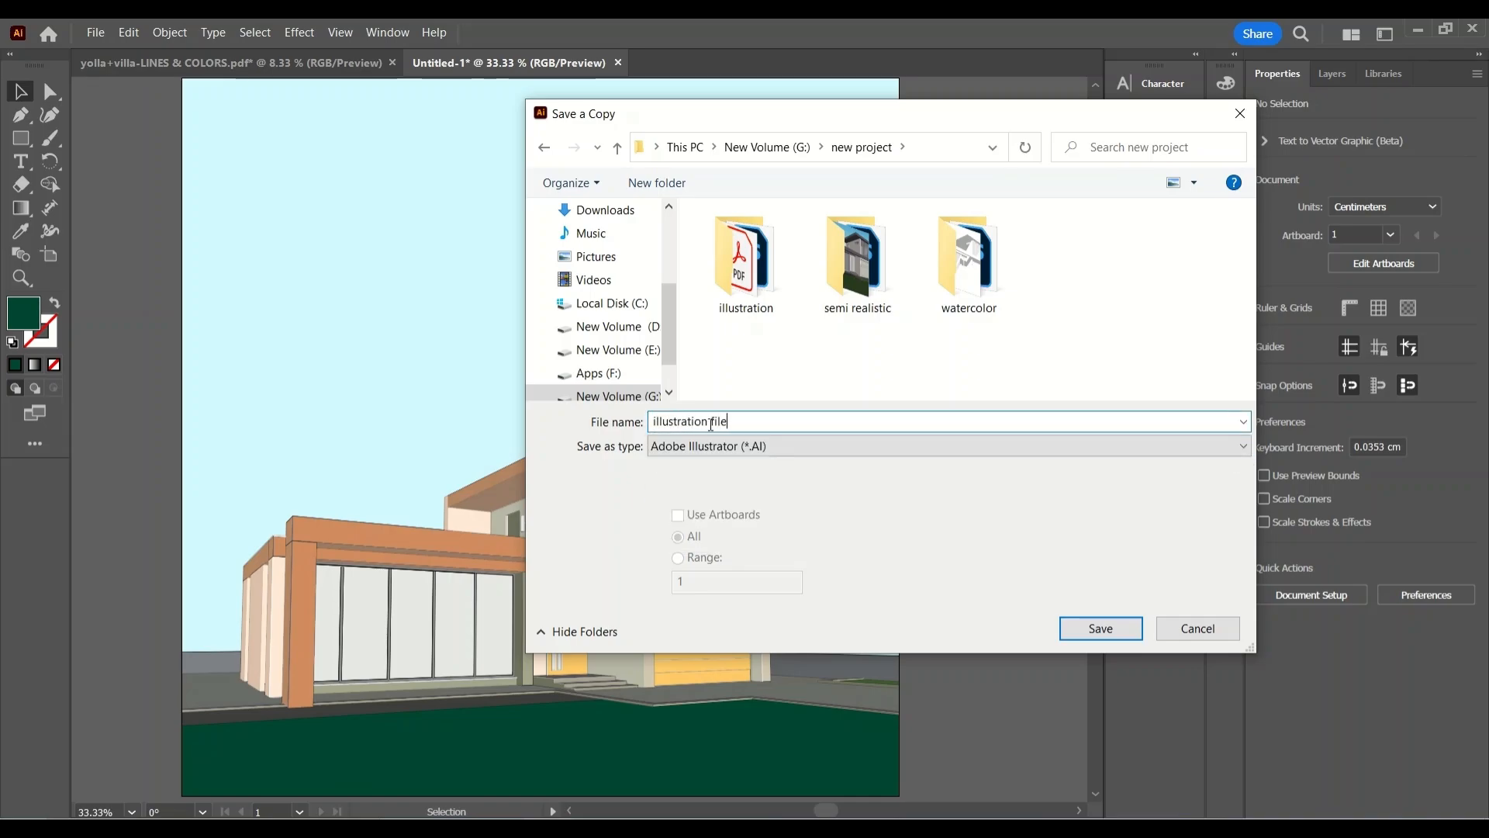
click(717, 446)
click(718, 468)
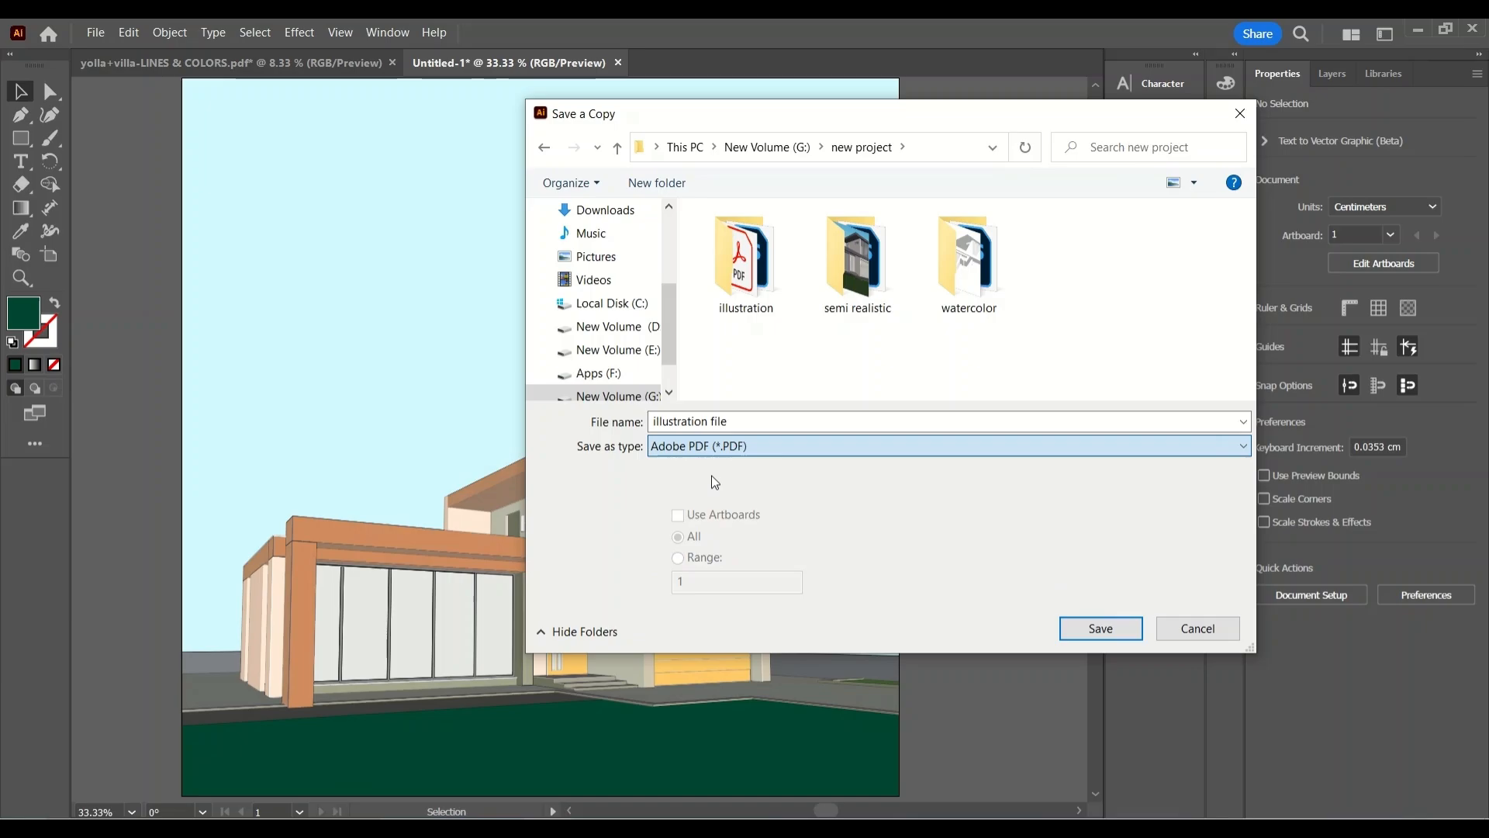
click(1100, 628)
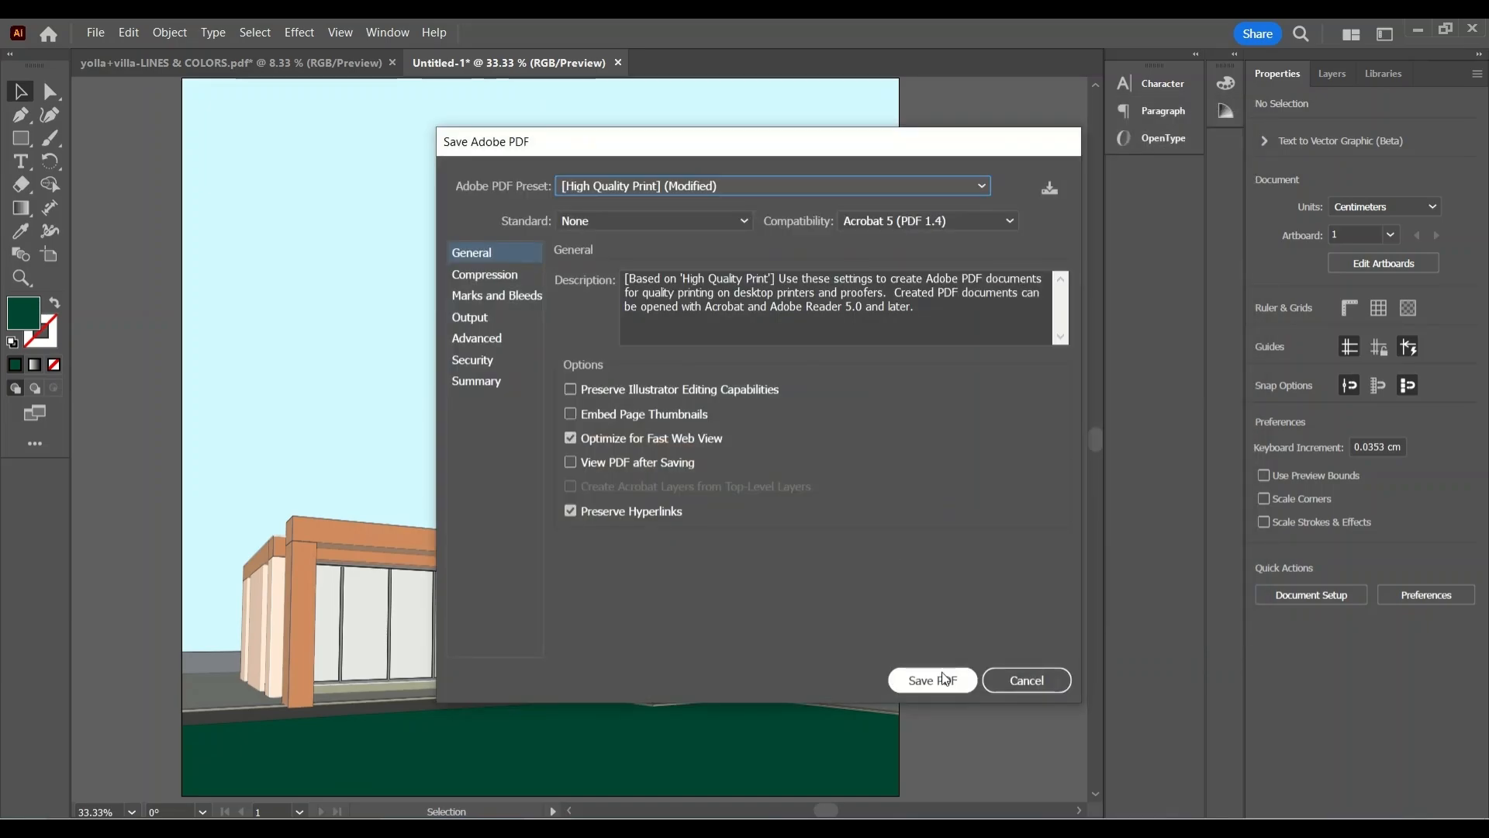
click(932, 679)
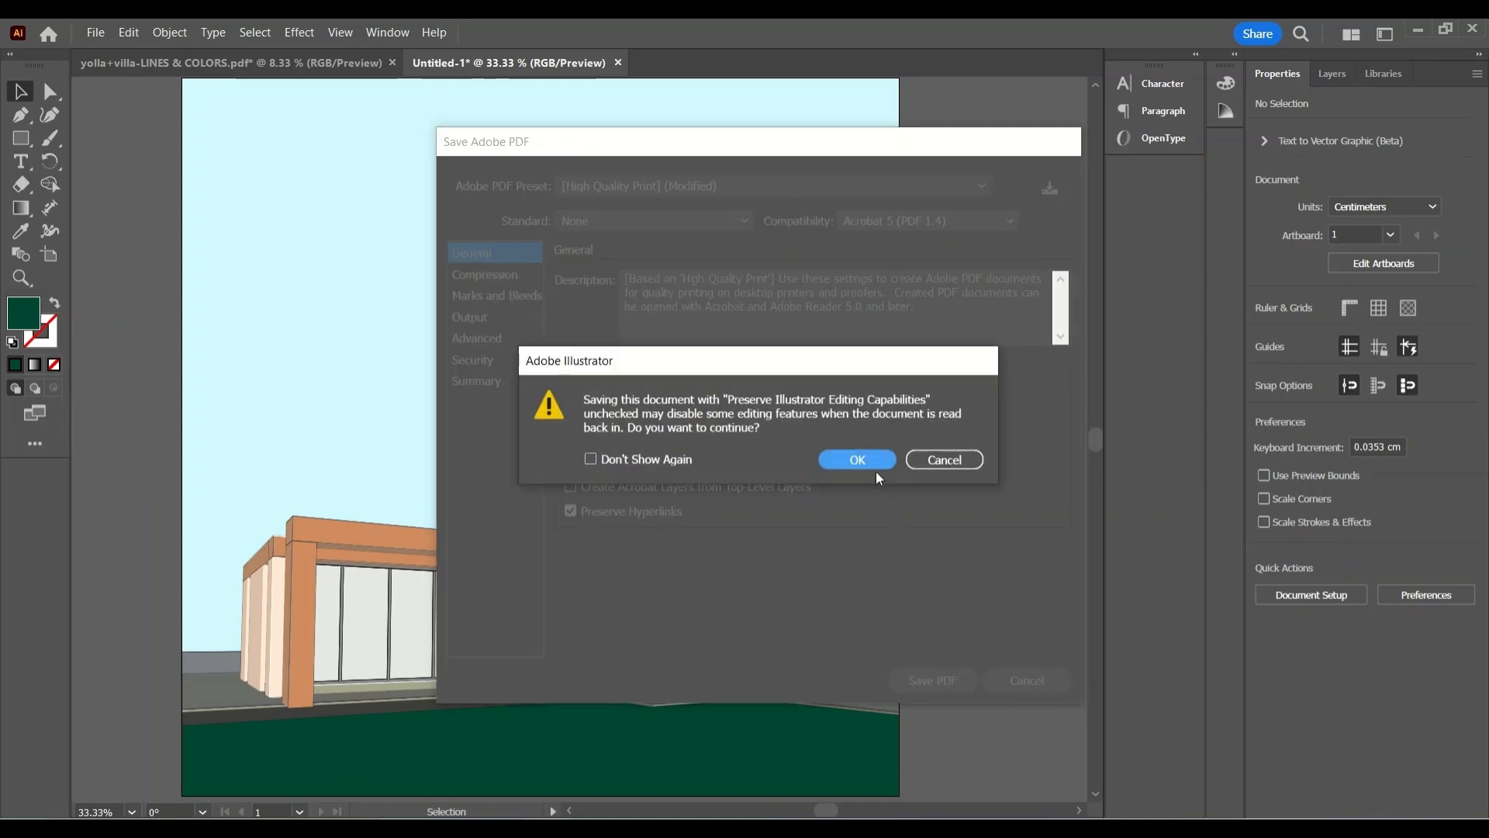
click(871, 462)
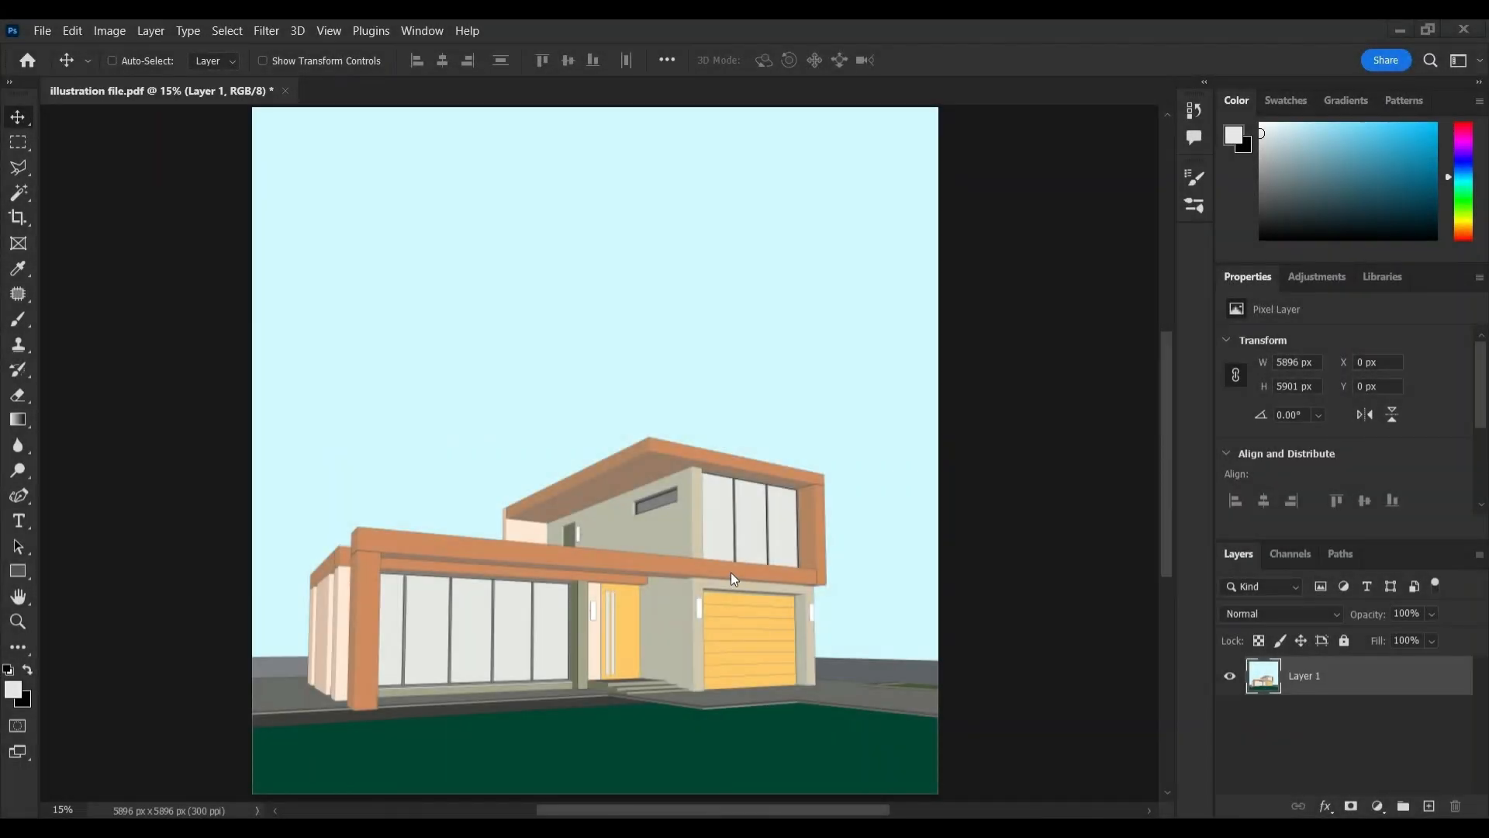
In Photoshop, select the dark green lawn with the Magic Wand, copy it to a new layer and name it grass.
click(20, 196)
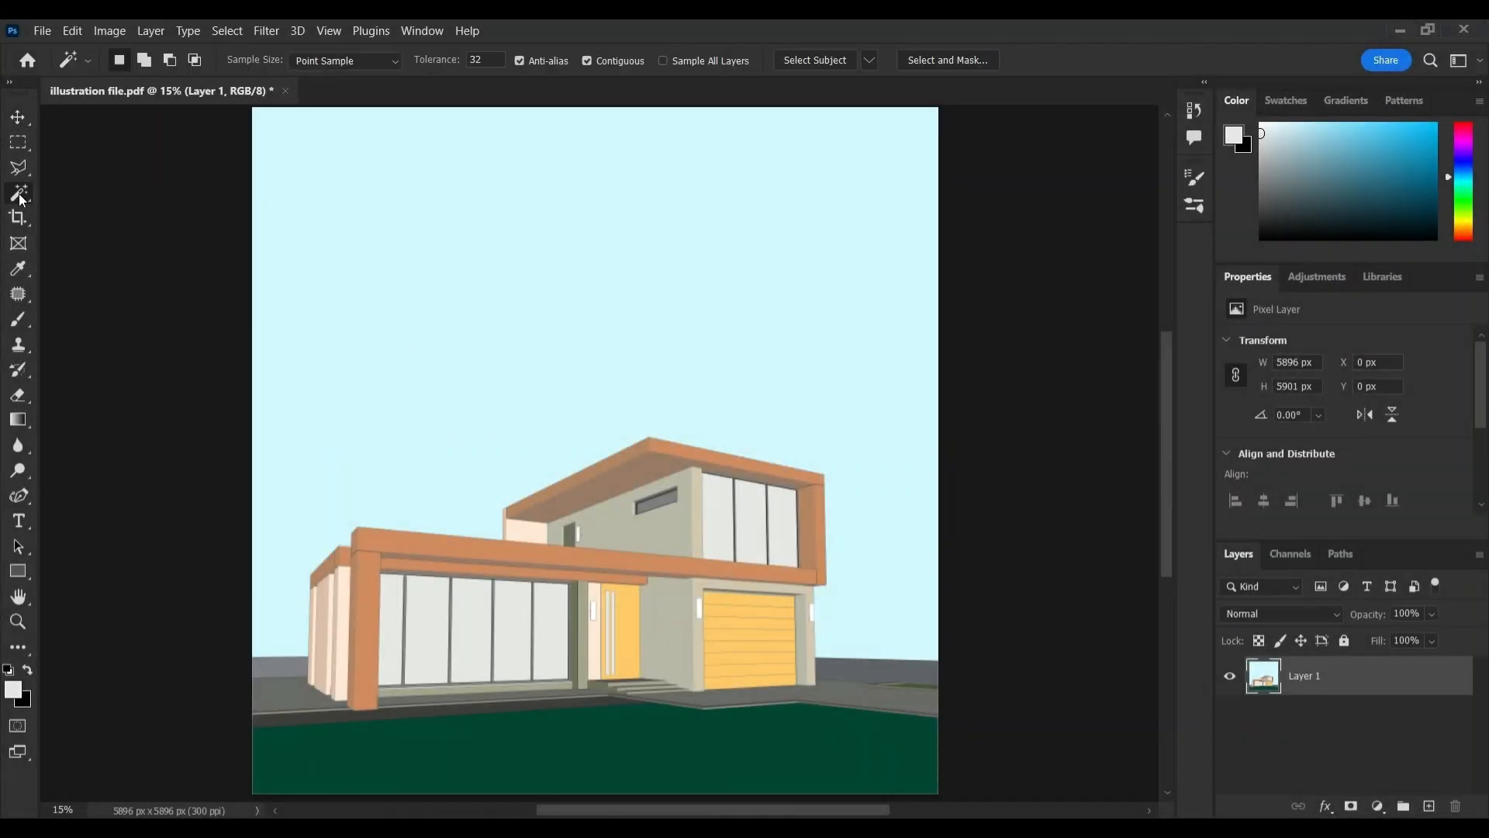
click(620, 768)
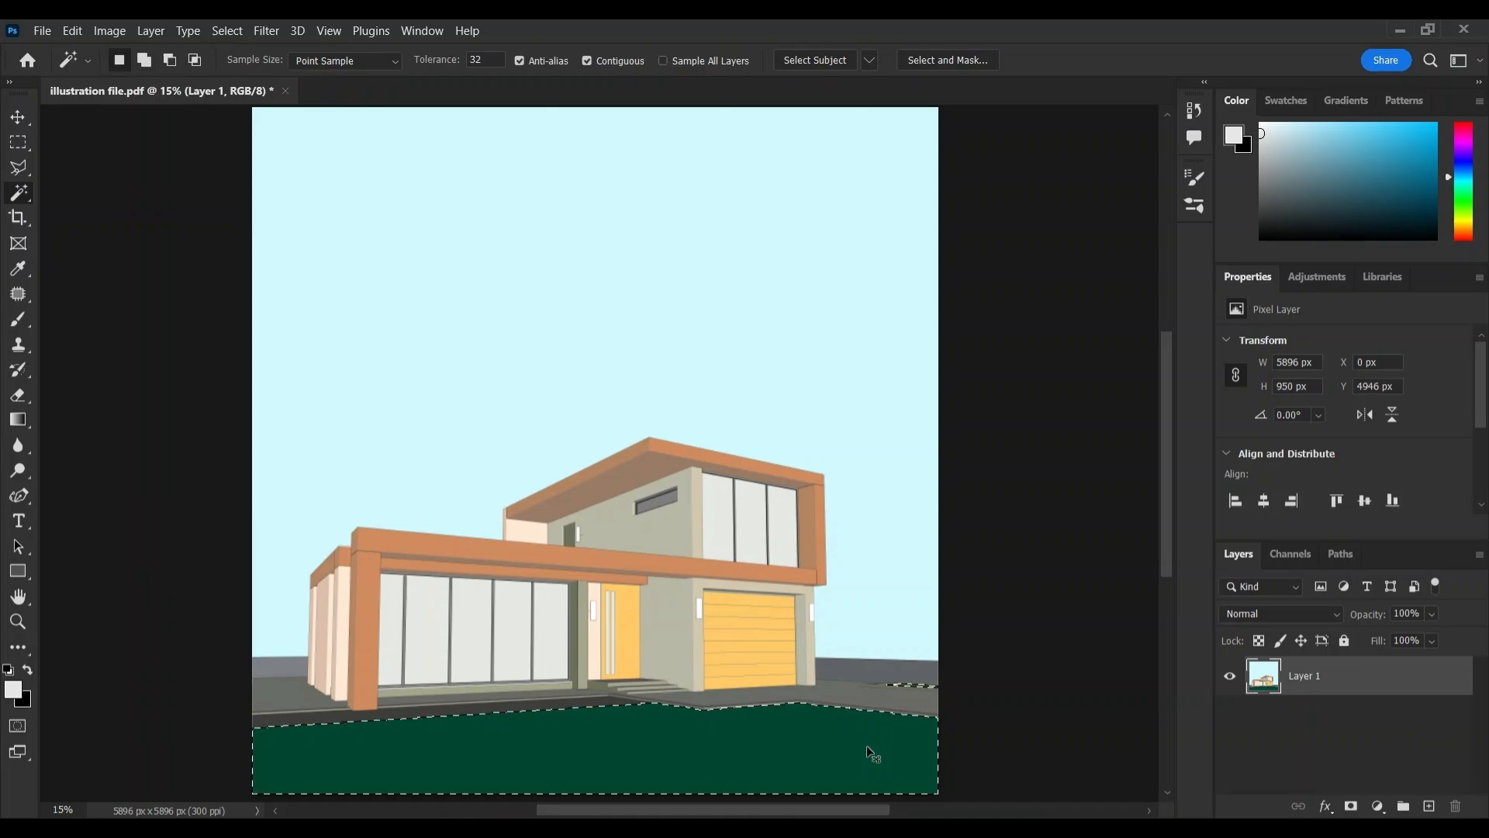
key(ctrl+j)
double_click(1317, 676)
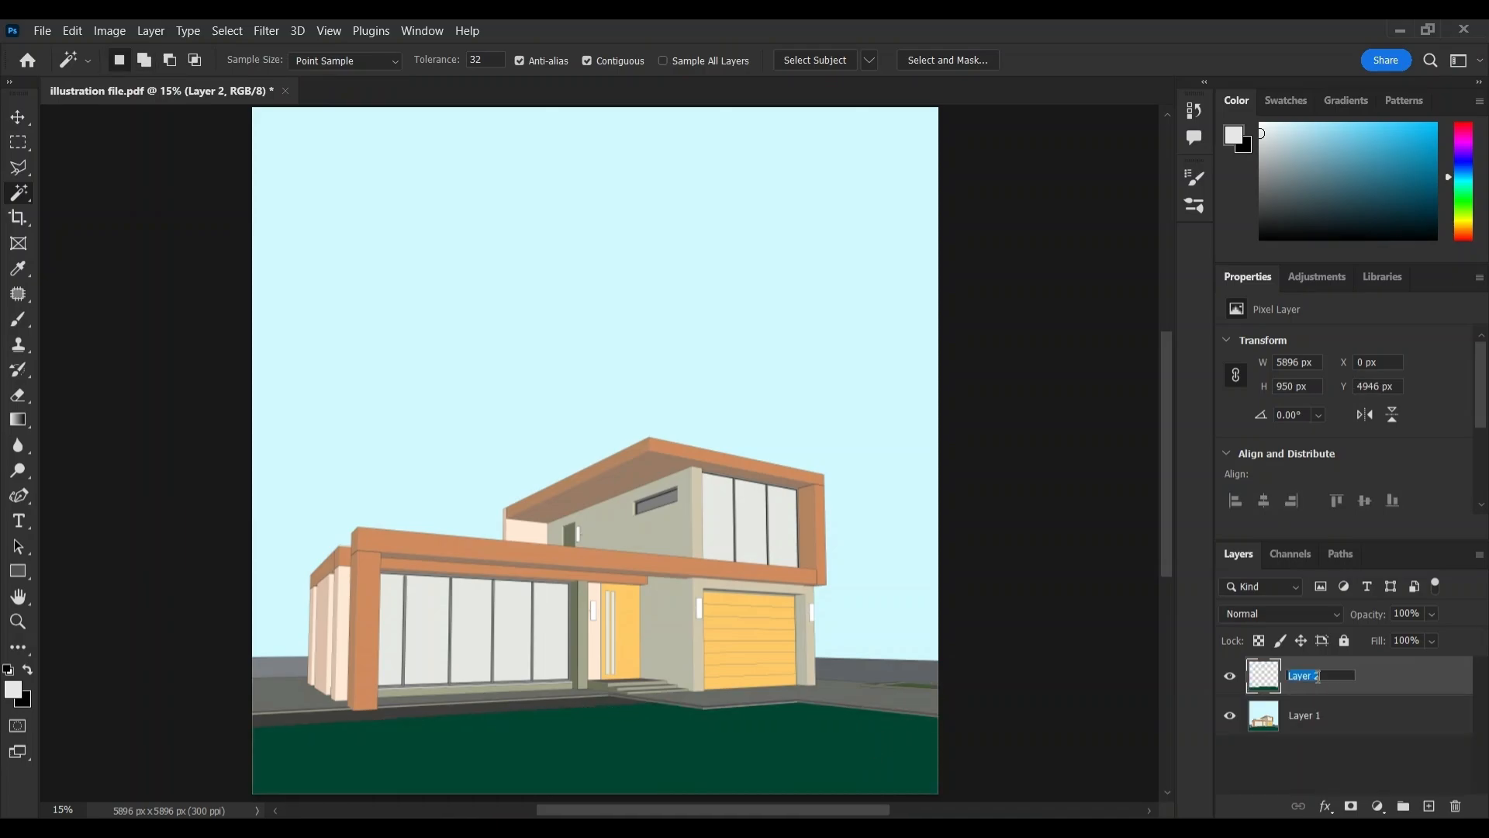
text(grass)
key(Return)
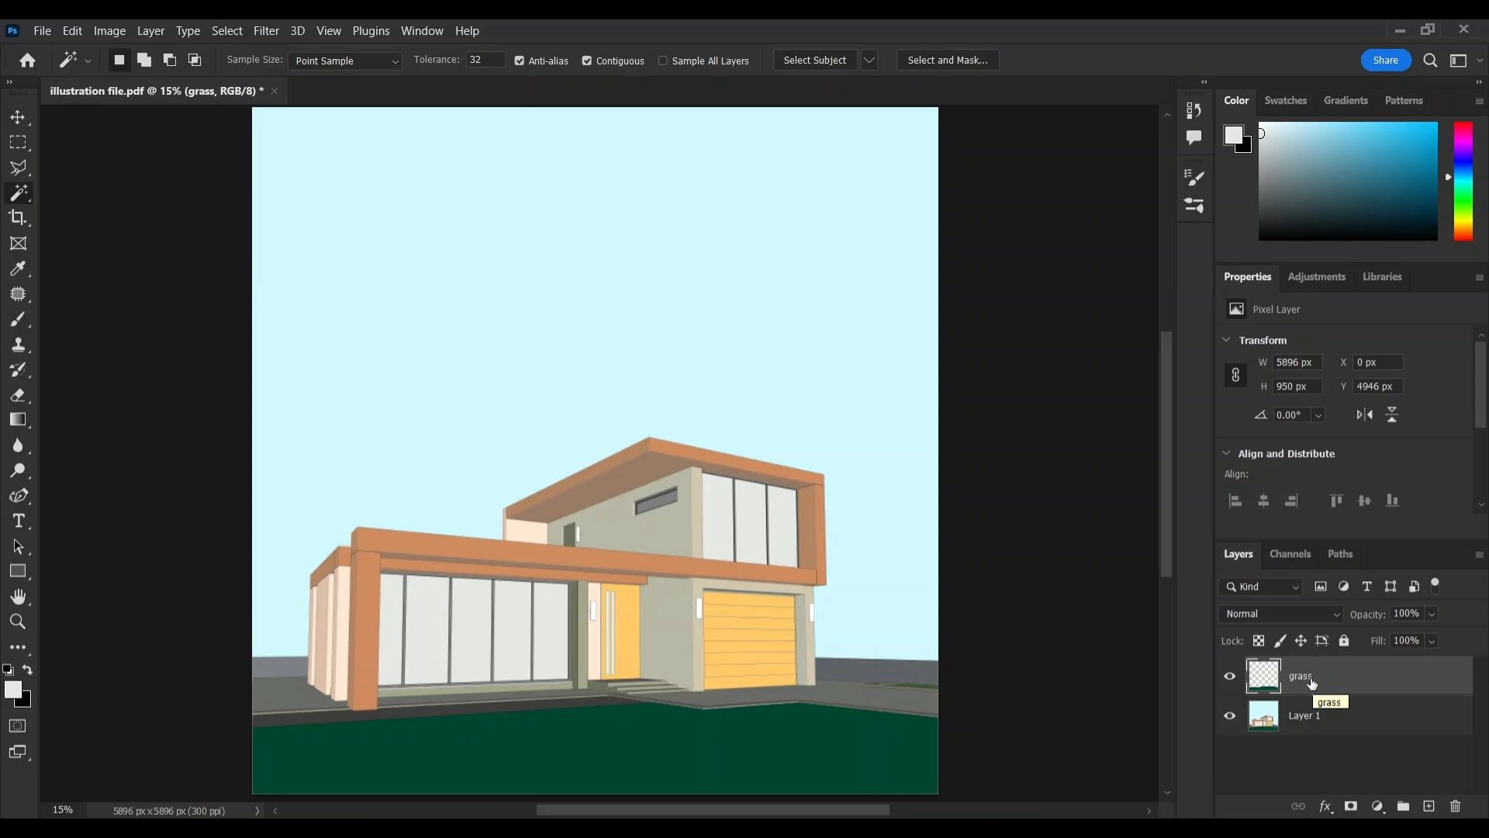
Place the lonely-tree-field image over the lower part of the canvas and clip it to the grass layer.
click(675, 819)
drag(735, 437, 580, 691)
drag(613, 574, 625, 707)
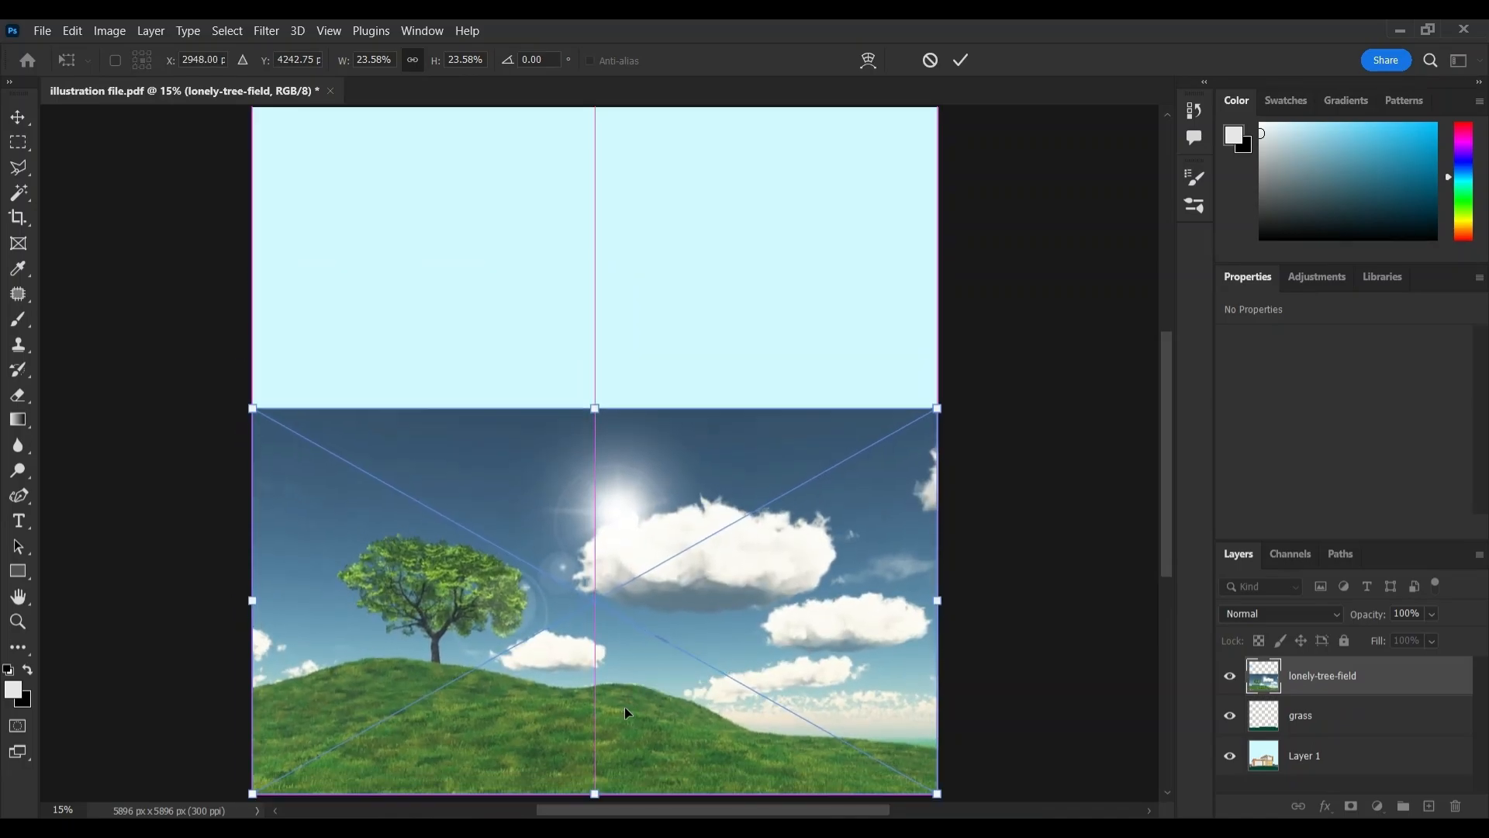
key(Return)
key(ctrl+alt+g)
Scale the clipped field image to 31.69% and shift it sideways so its grass fills the lawn.
key(ctrl+t)
drag(594, 408, 595, 356)
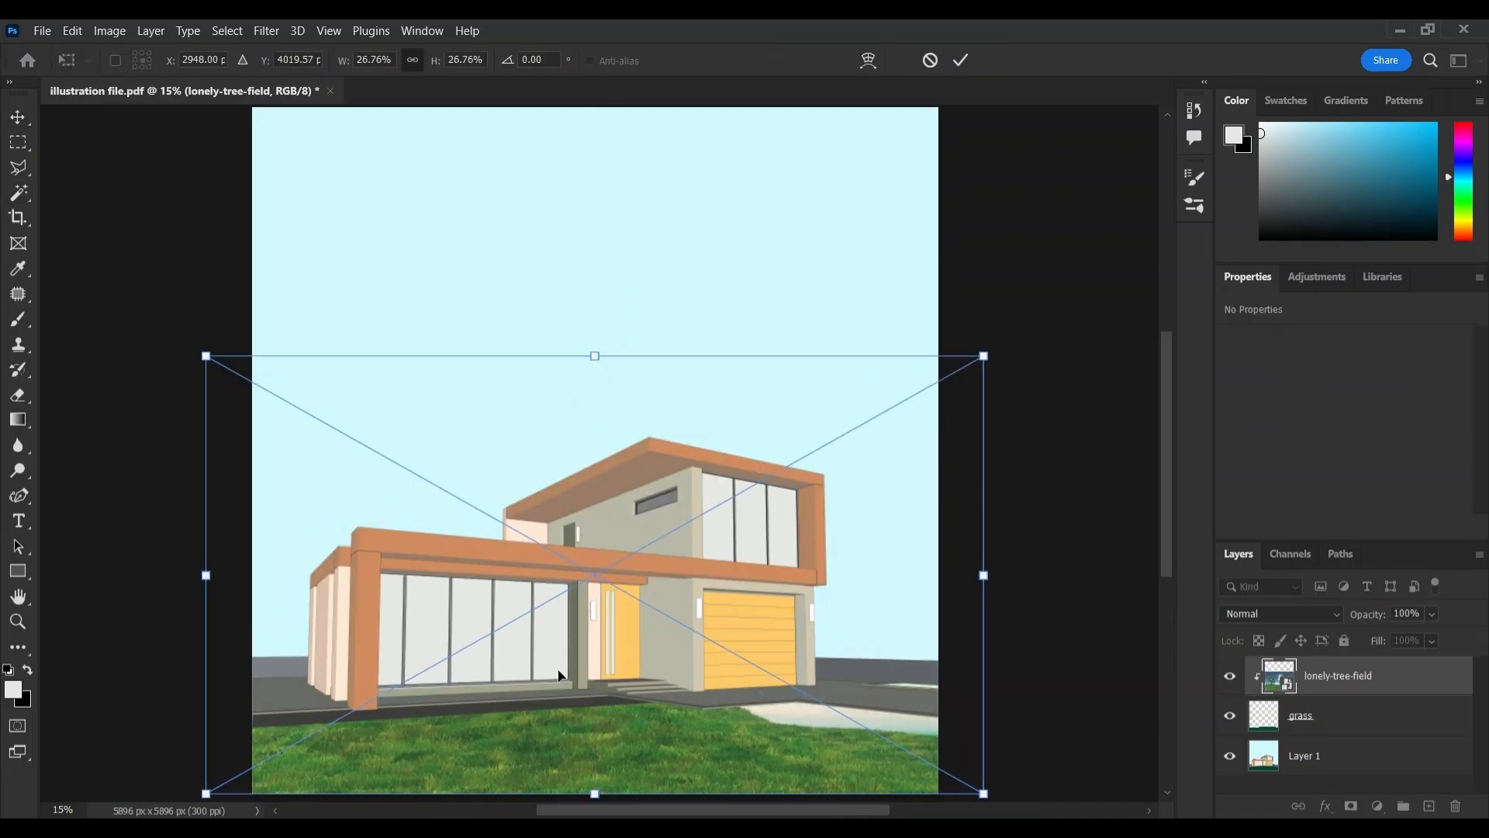
drag(587, 704, 634, 709)
drag(642, 356, 641, 276)
key(Return)
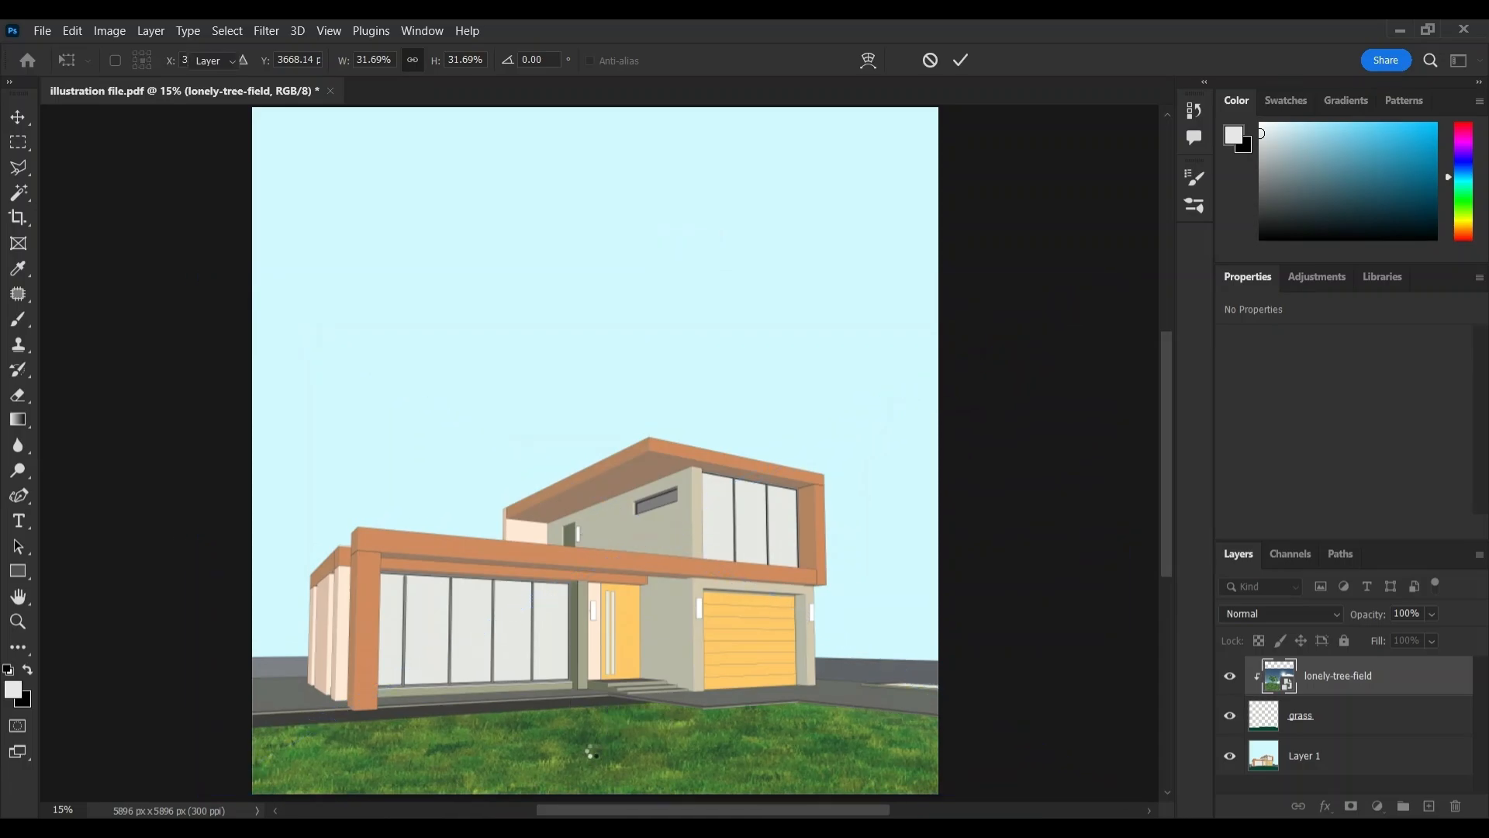
Group the lonely-tree-field and grass layers and name the group grass.
shift+click(1310, 723)
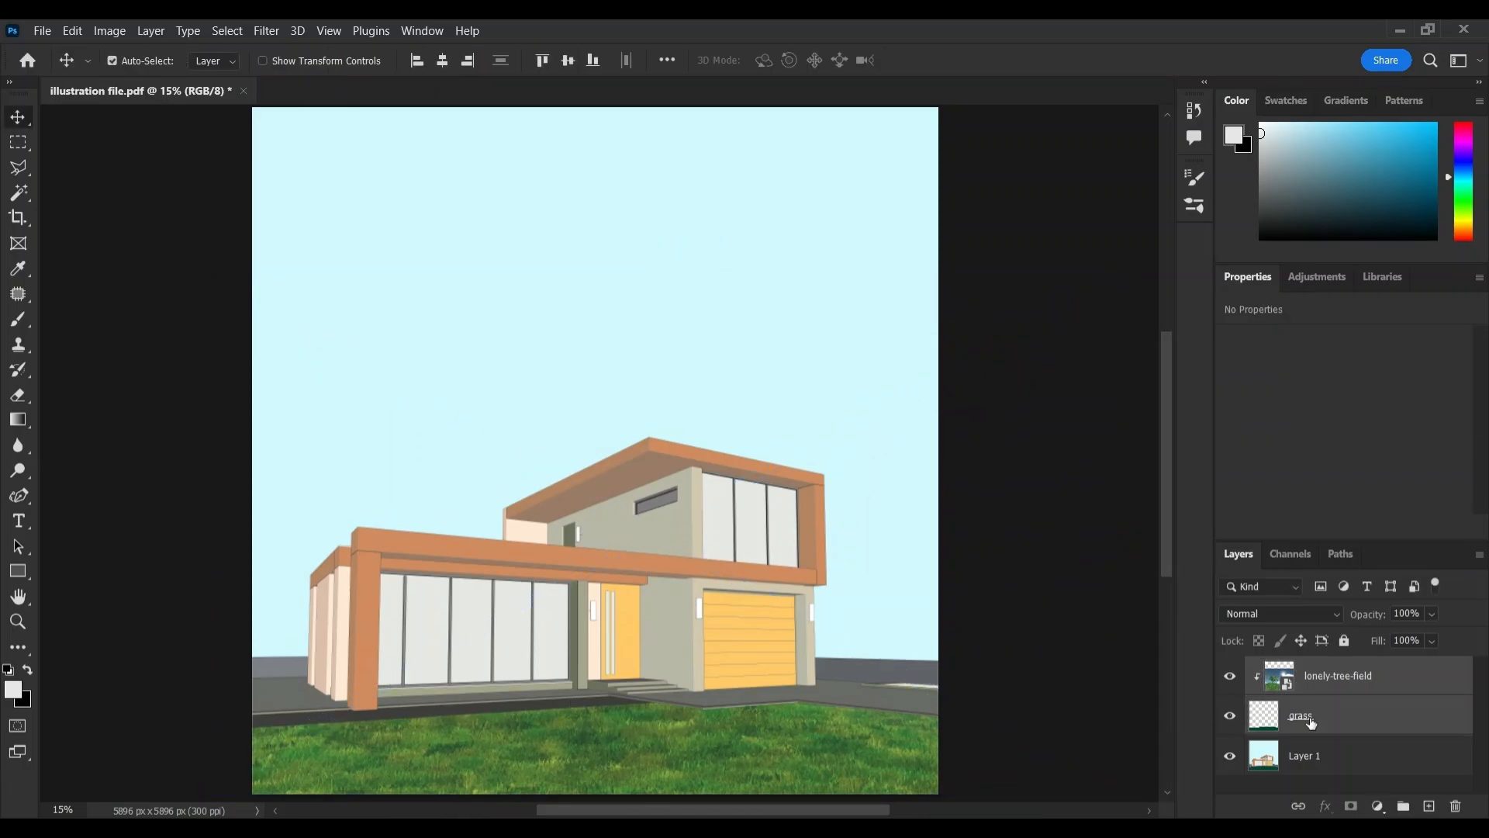
key(ctrl+g)
double_click(1304, 668)
Select the sky on Layer 1 with the Magic Wand, copy it to a layer named sky and move it above the grass group.
click(1316, 721)
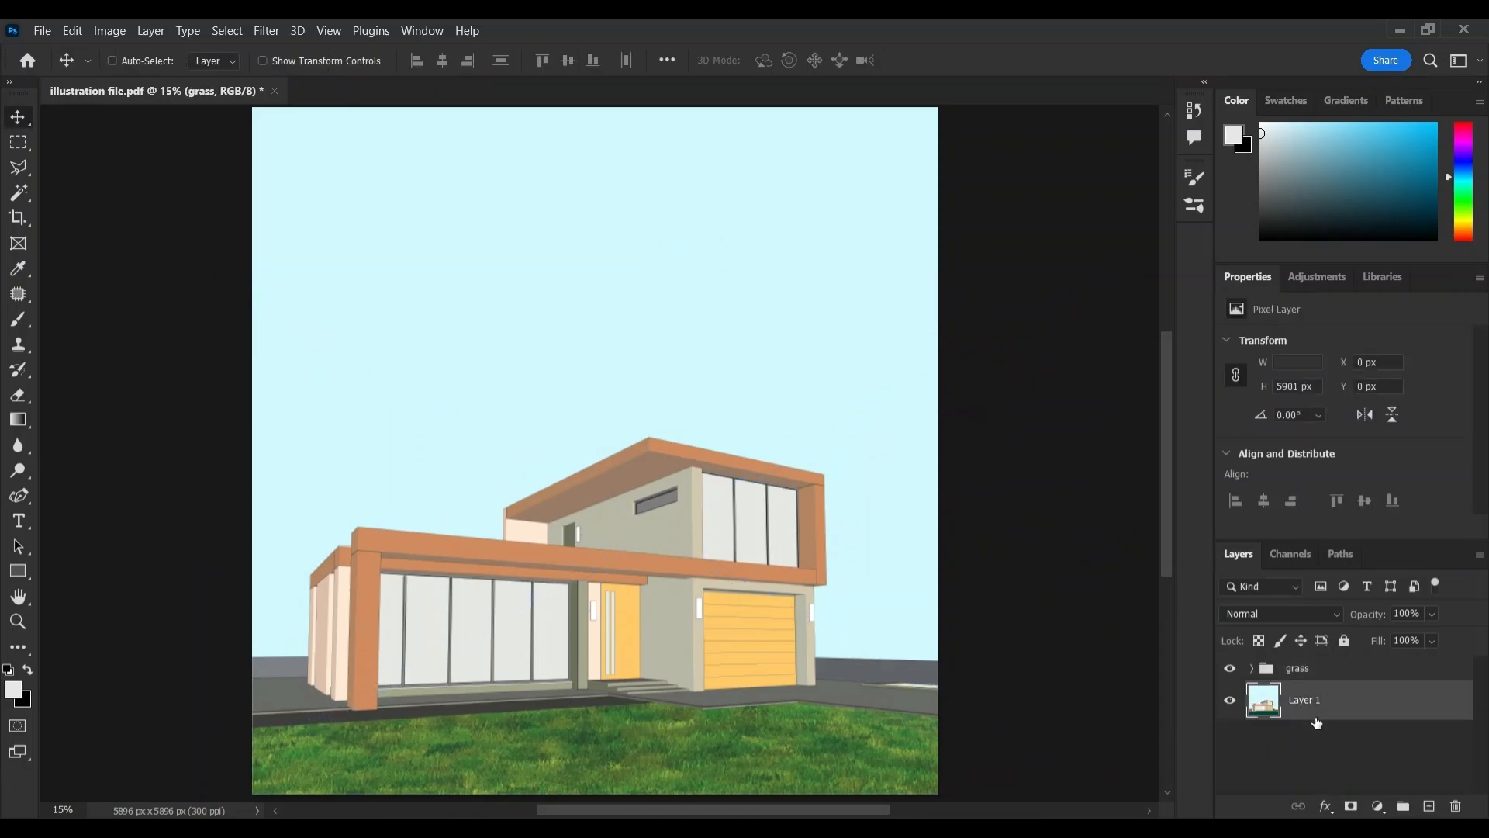
click(18, 193)
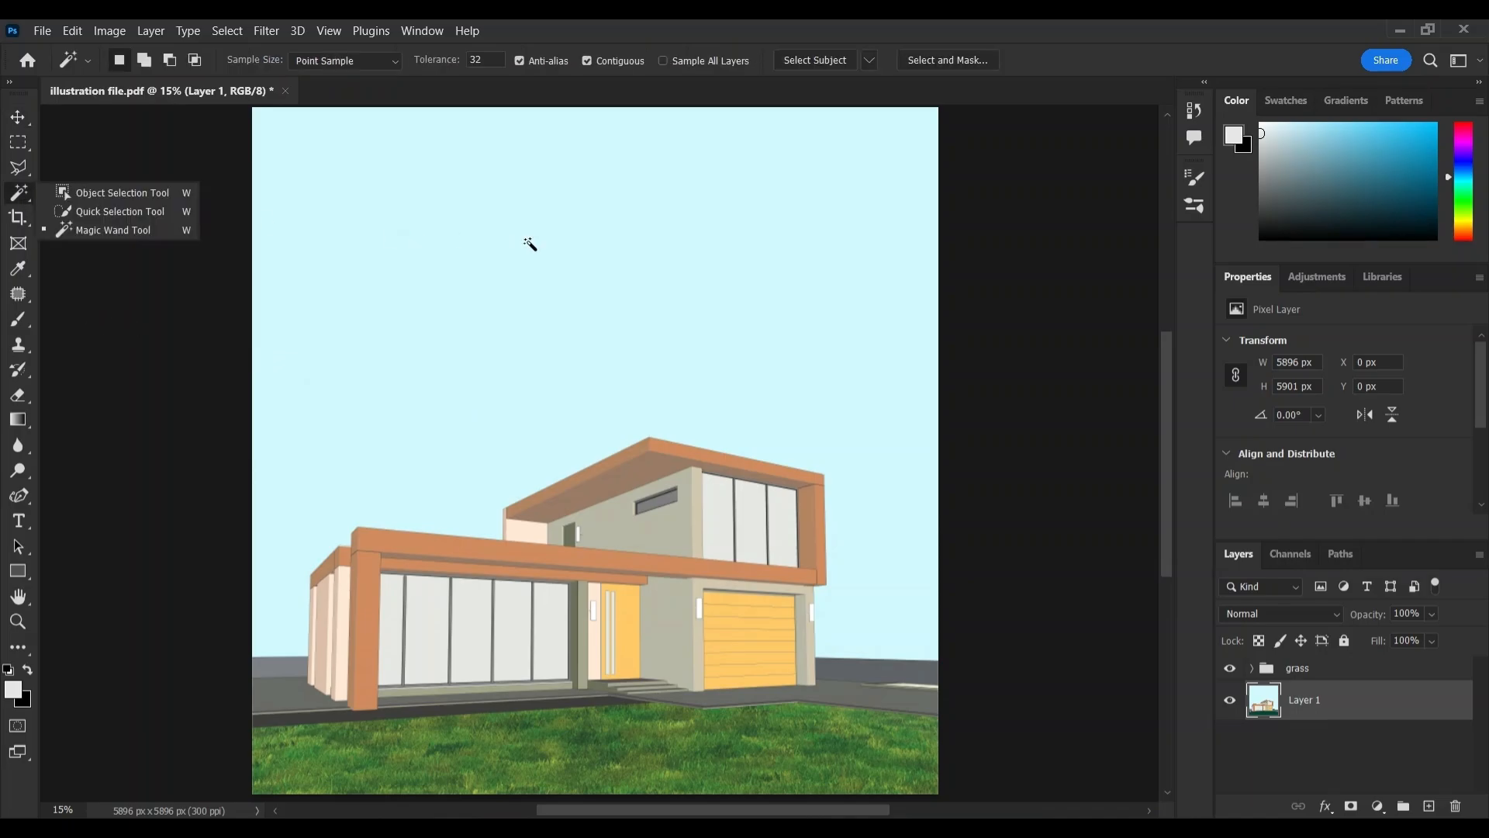
click(532, 248)
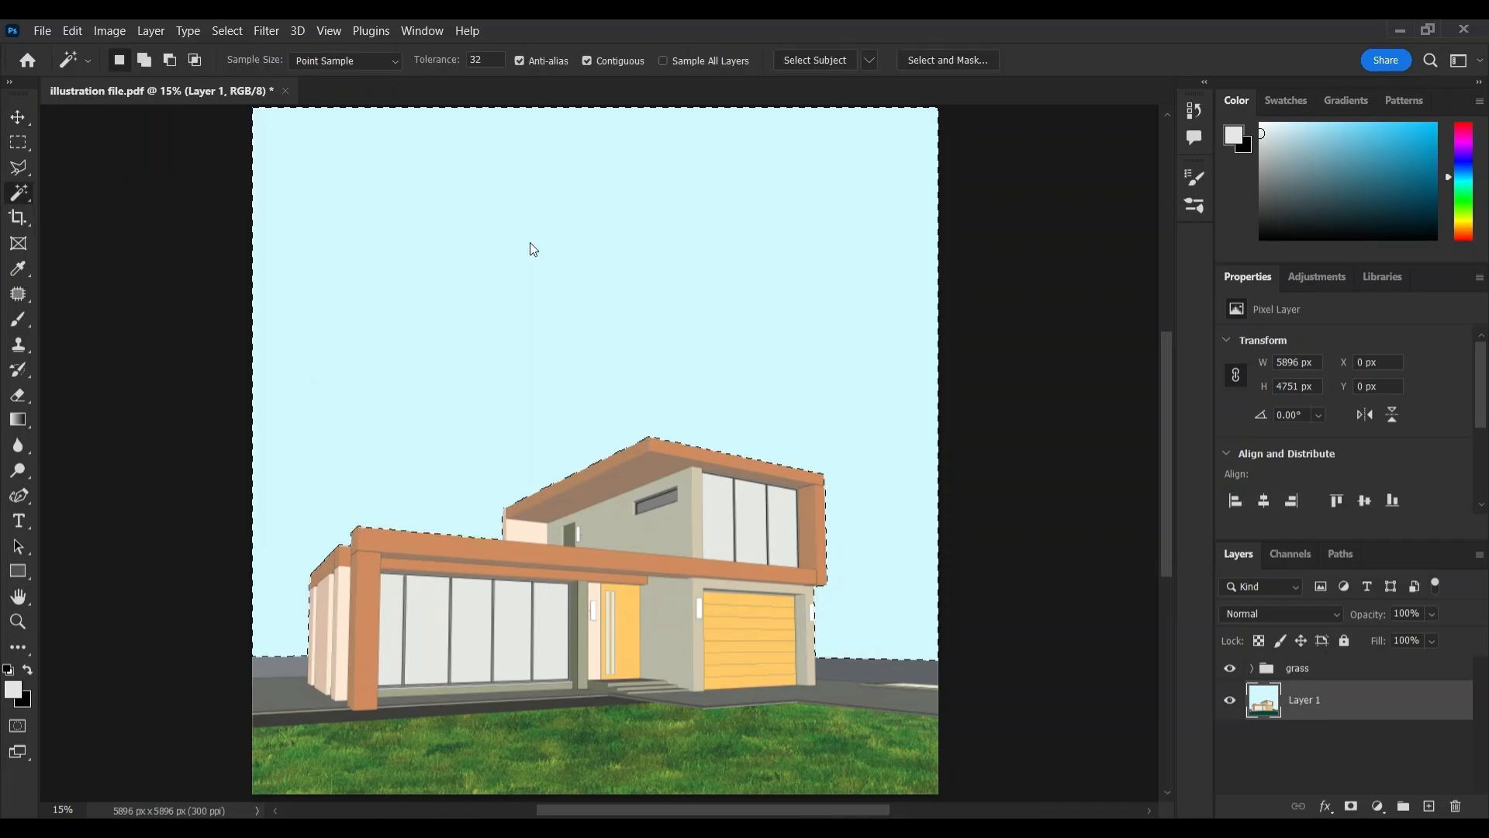
key(ctrl+j)
double_click(1315, 702)
text(sky)
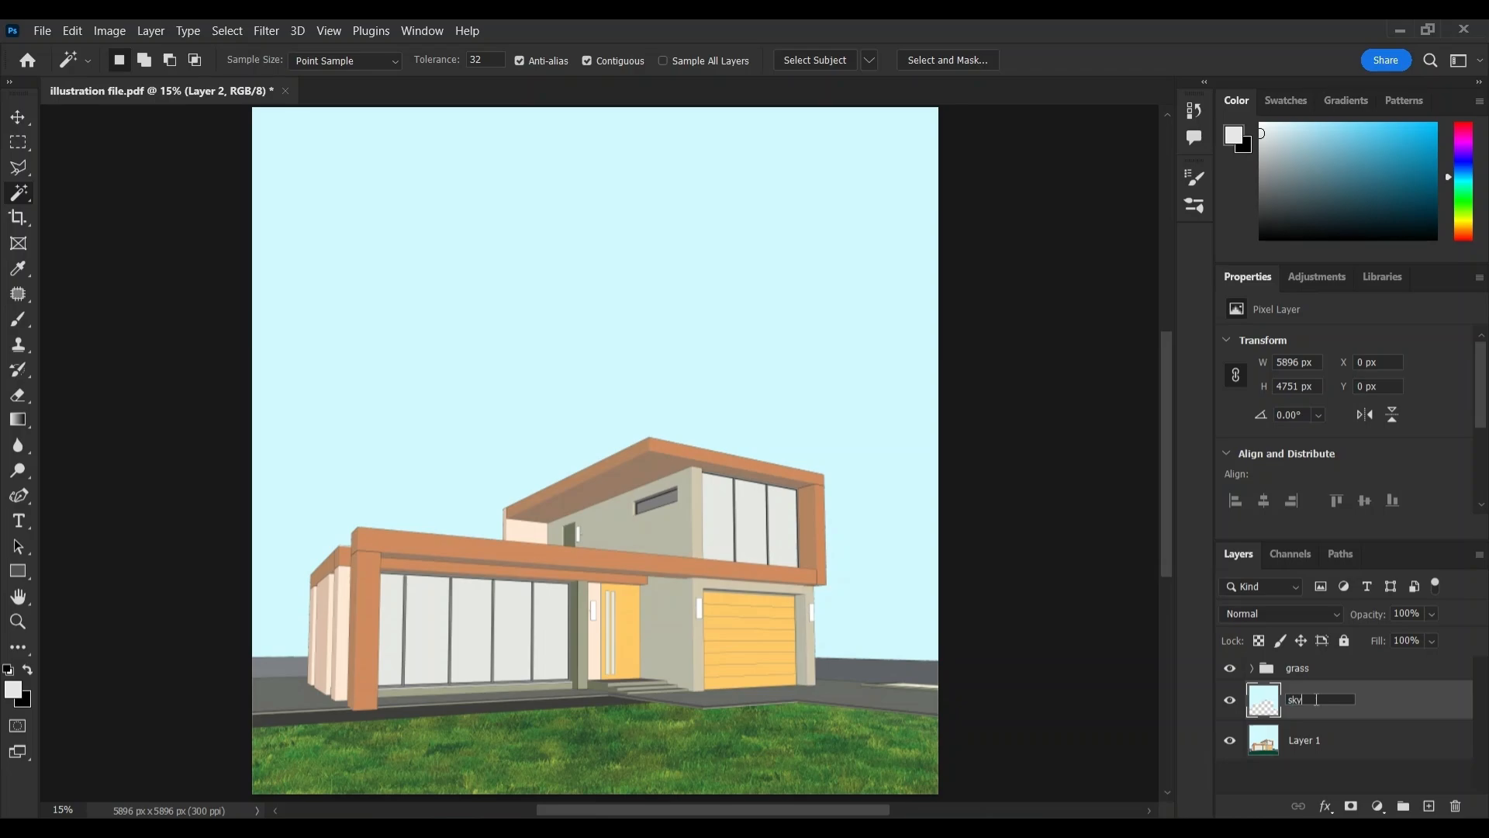
key(Return)
drag(1319, 700, 1331, 663)
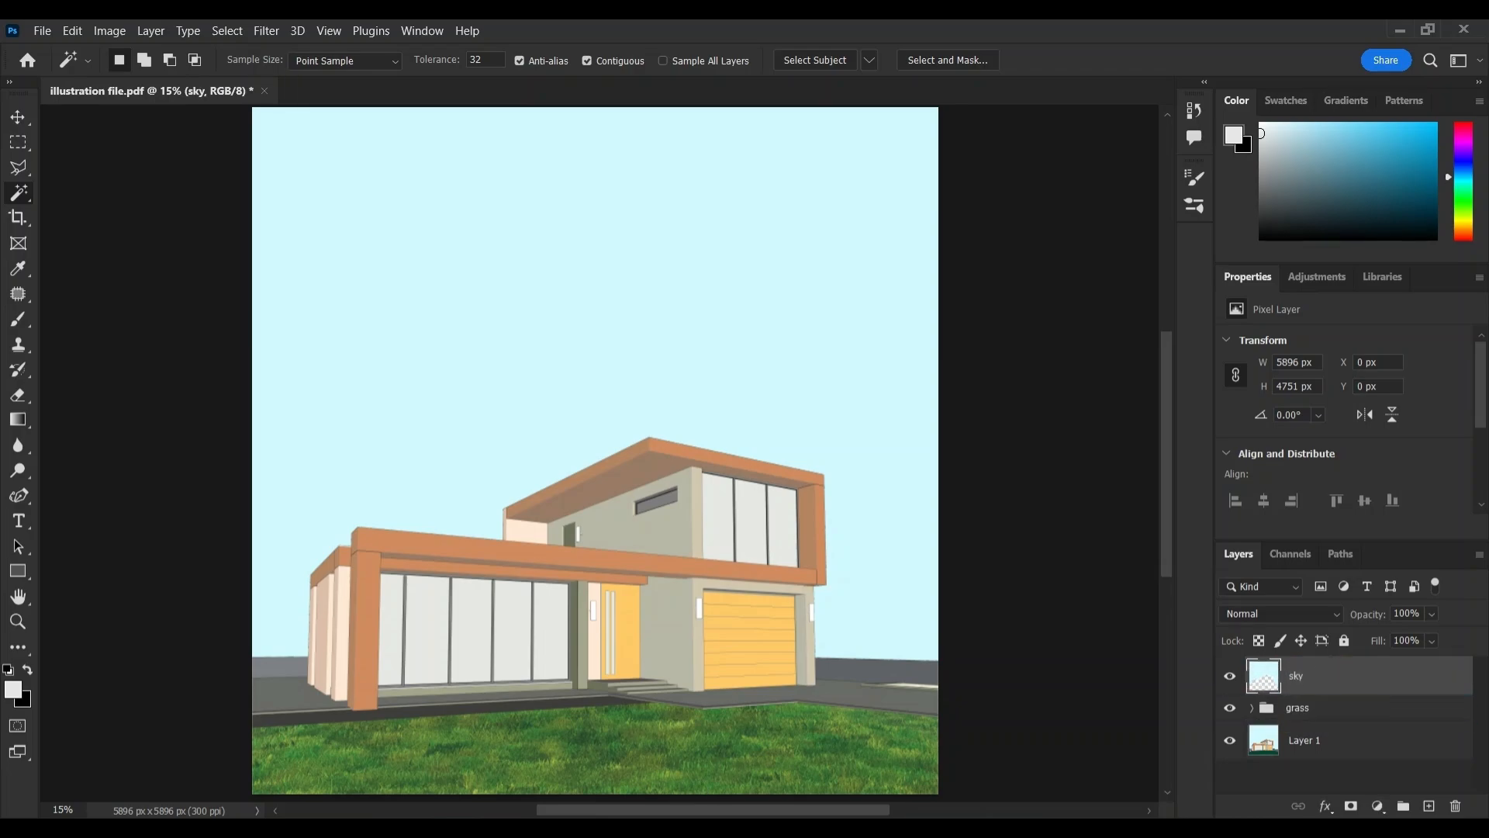
Place the pexels-jeffrey-czum-3330118 image, scale it to the full canvas width and clip it to the sky layer.
click(651, 831)
drag(992, 301, 657, 562)
drag(928, 453, 941, 453)
drag(268, 451, 253, 452)
click(961, 64)
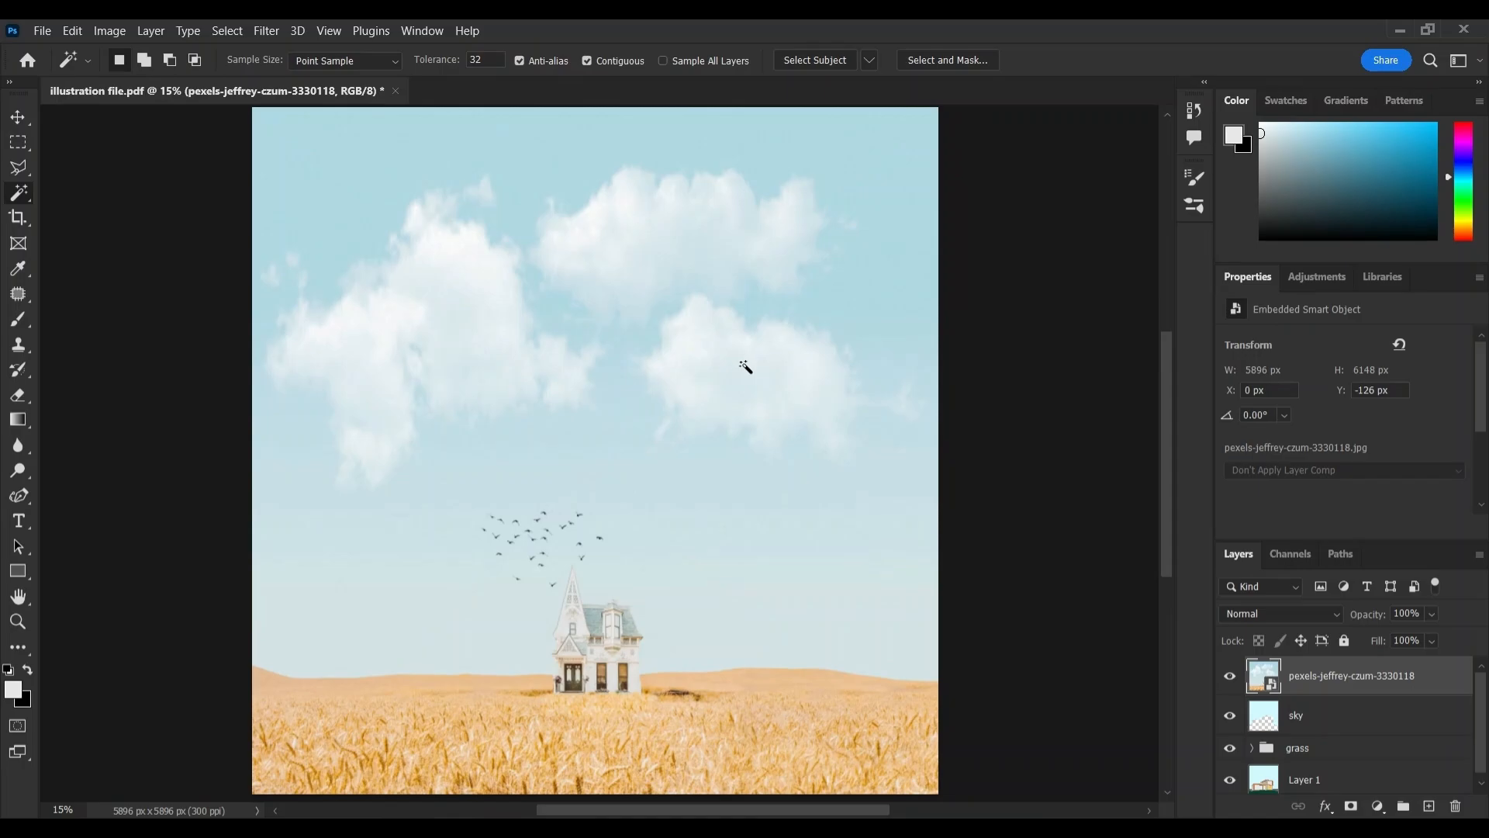
key(ctrl+alt+g)
Place tree image 99817-OLIH5X-5834, enlarge and mirror it behind the low roof, and clip it to the sky layer.
click(11, 118)
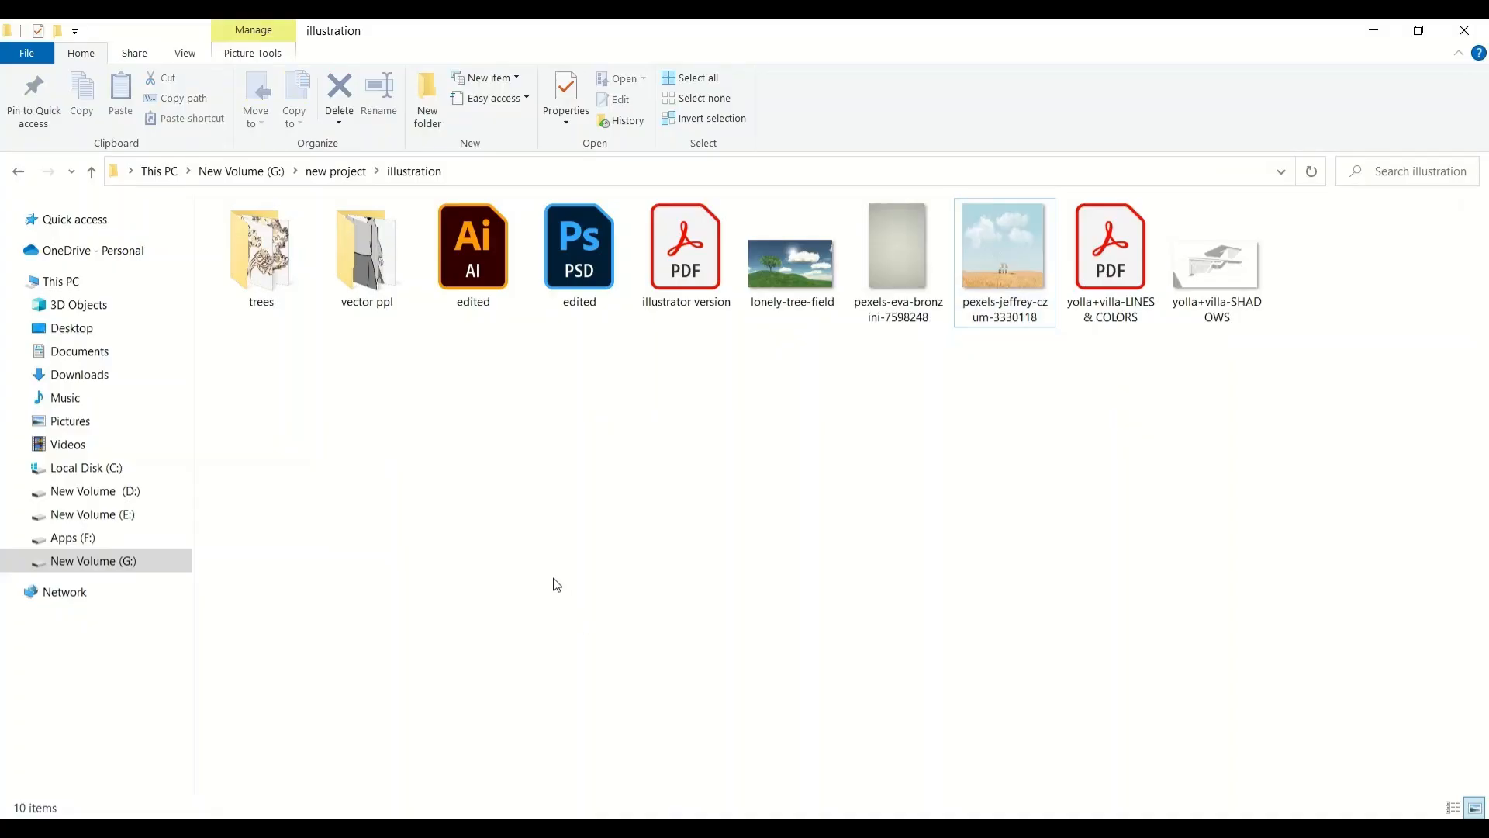
double_click(260, 248)
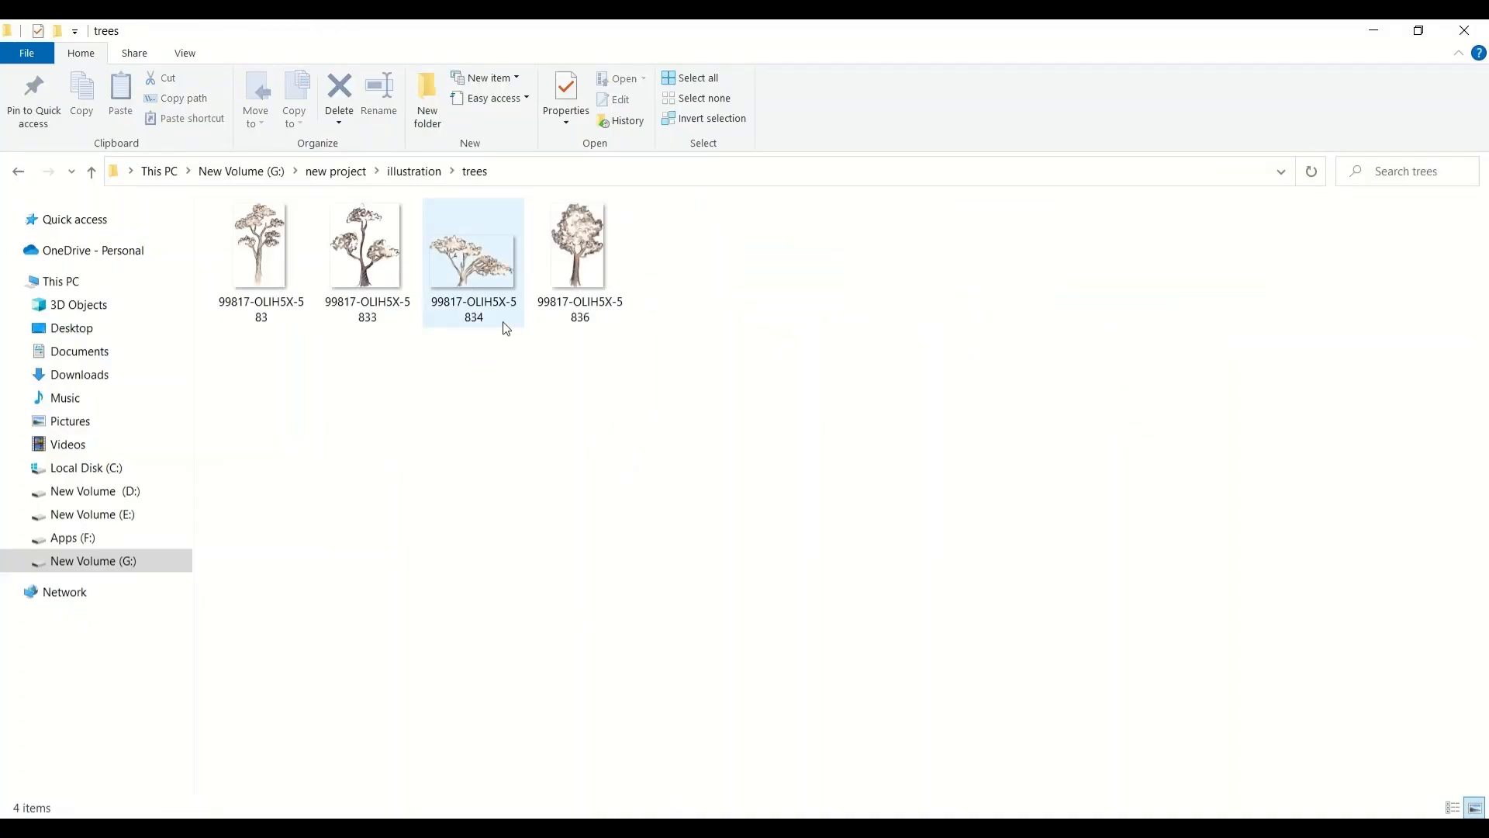
drag(504, 326, 545, 582)
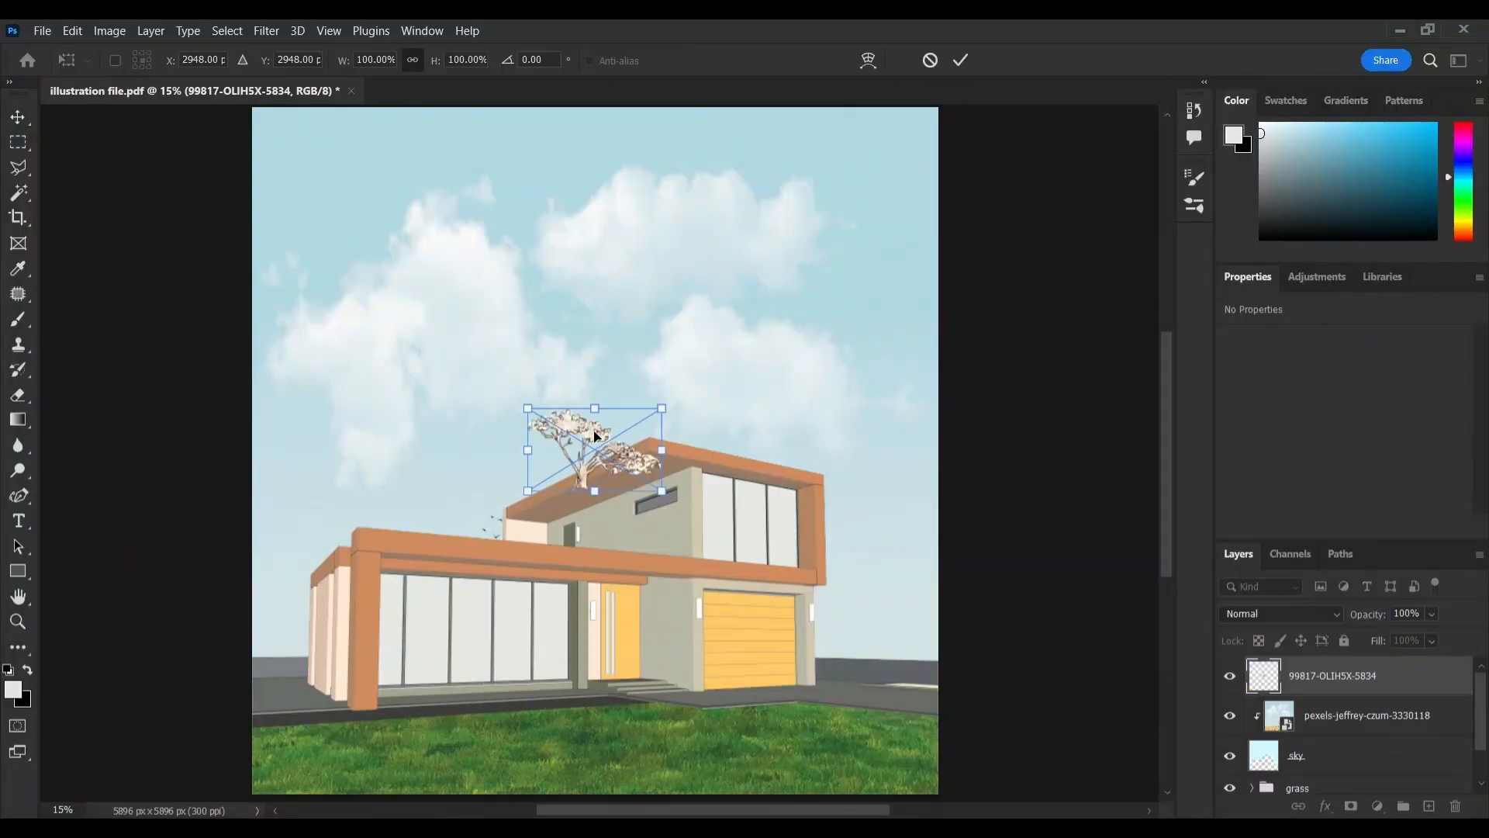
drag(594, 434, 496, 444)
right_click(497, 450)
click(512, 450)
key(Return)
key(ctrl+alt+g)
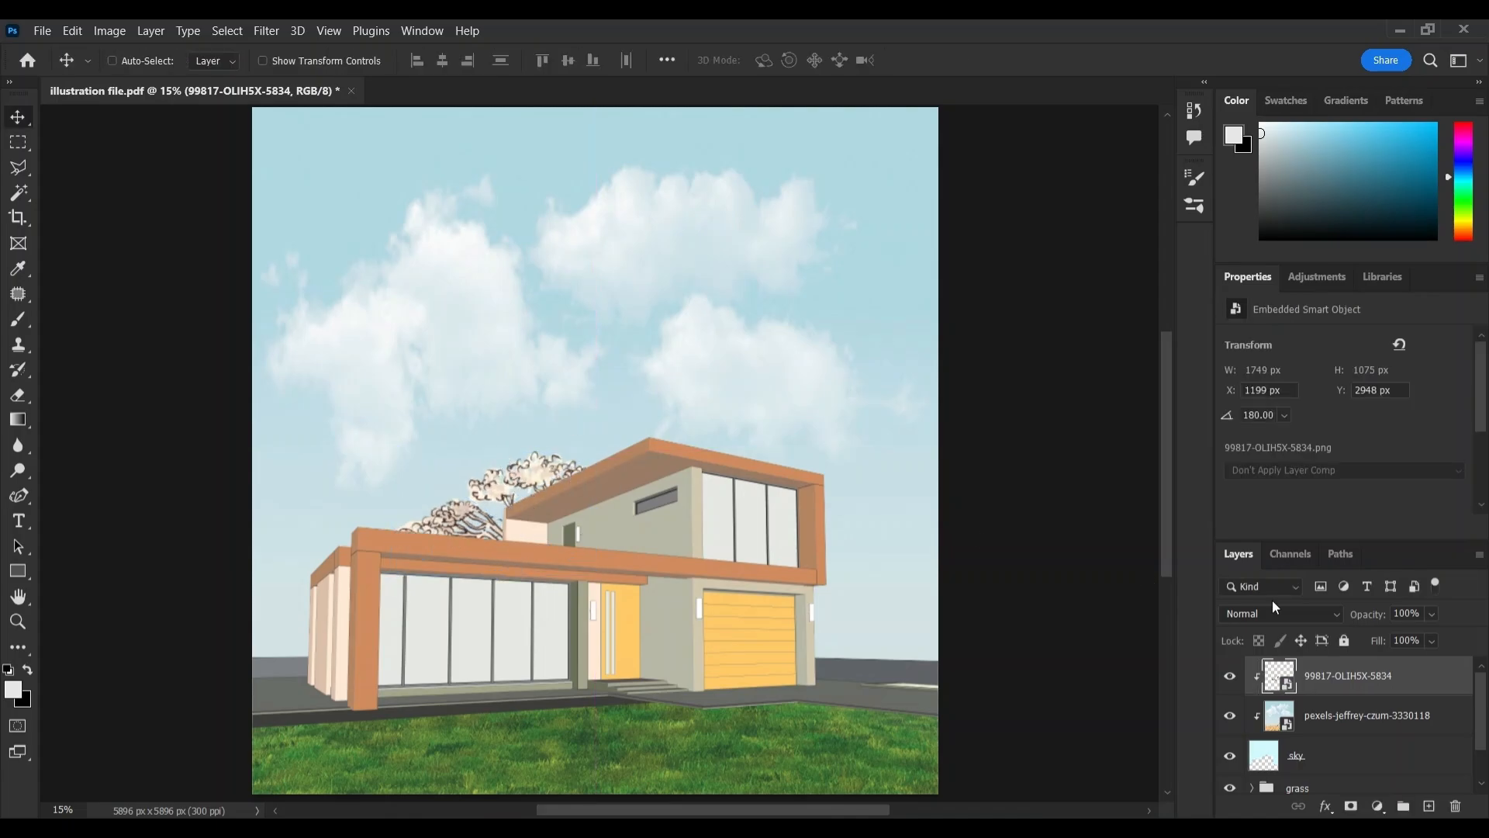
Group the background tree, the cloud image and the sky layer and name the group BG.
shift+click(1359, 756)
key(ctrl+g)
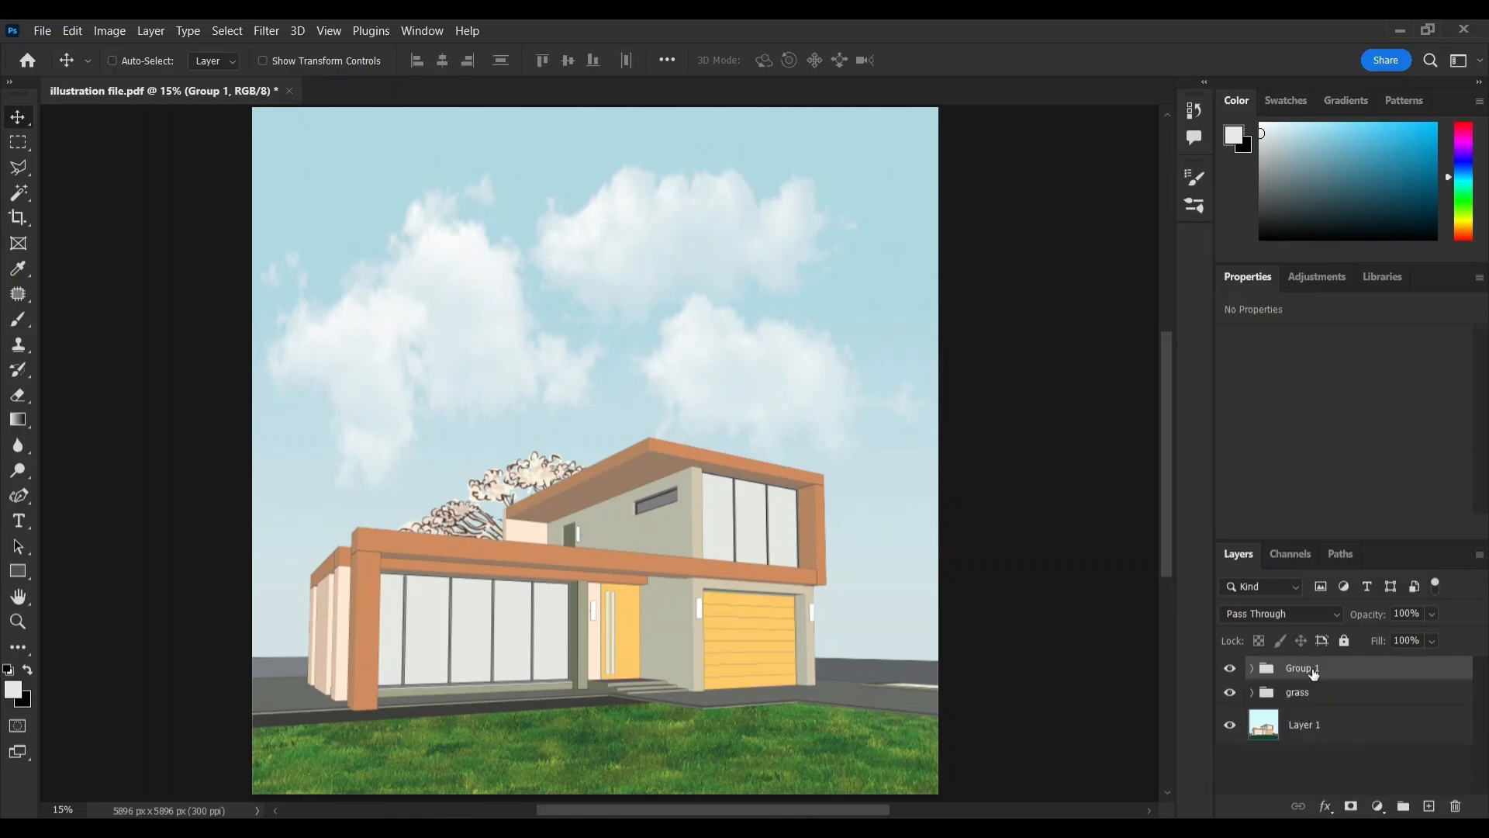
key(Return)
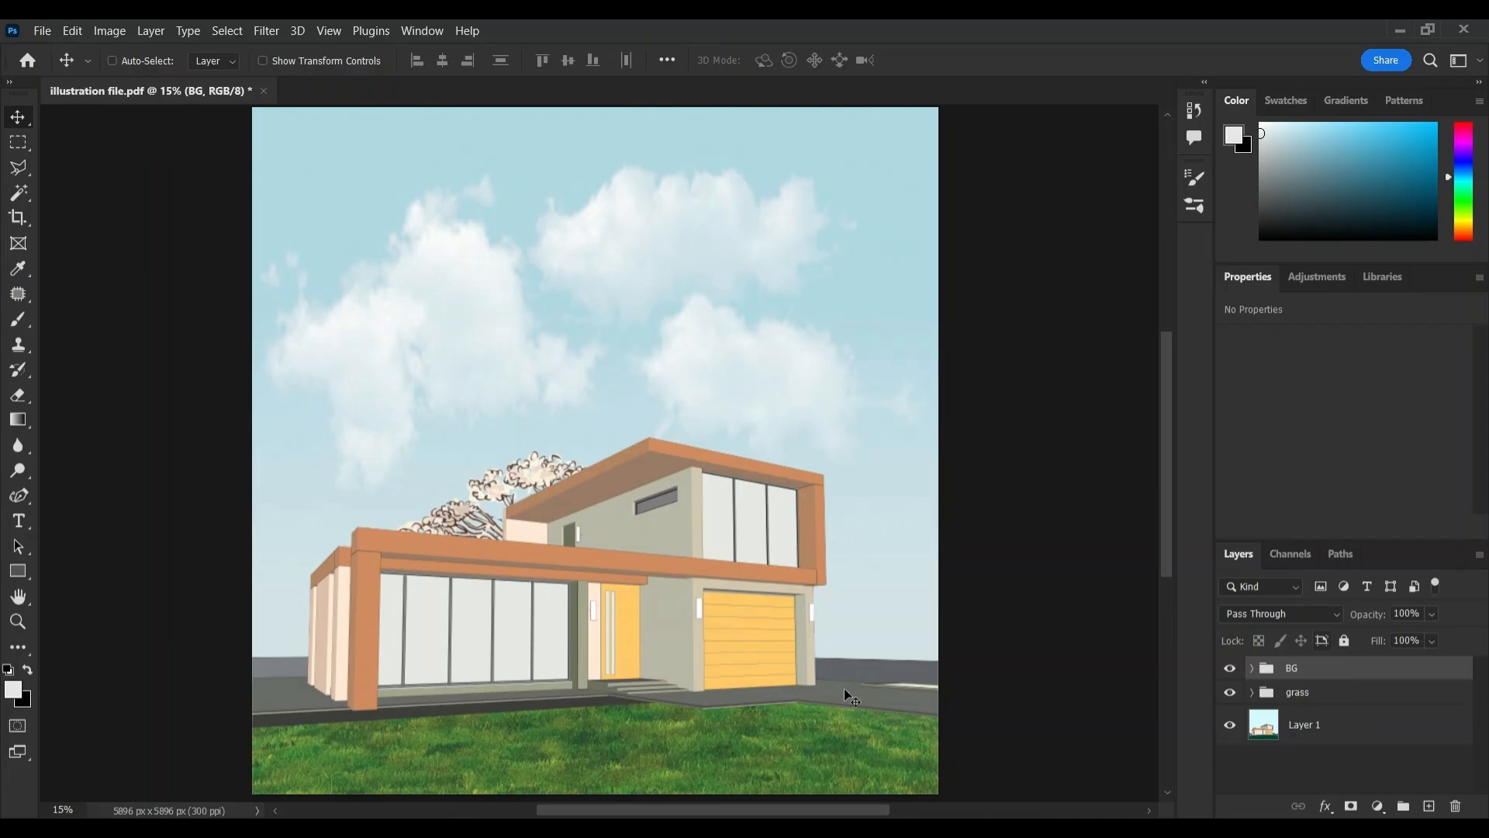
Place tree image 99817-OLIH5X-5836 at the lawn's right edge, scaled to 200.68%.
key(alt+Tab)
drag(581, 295, 845, 674)
drag(636, 450, 718, 451)
drag(634, 485, 935, 656)
key(Return)
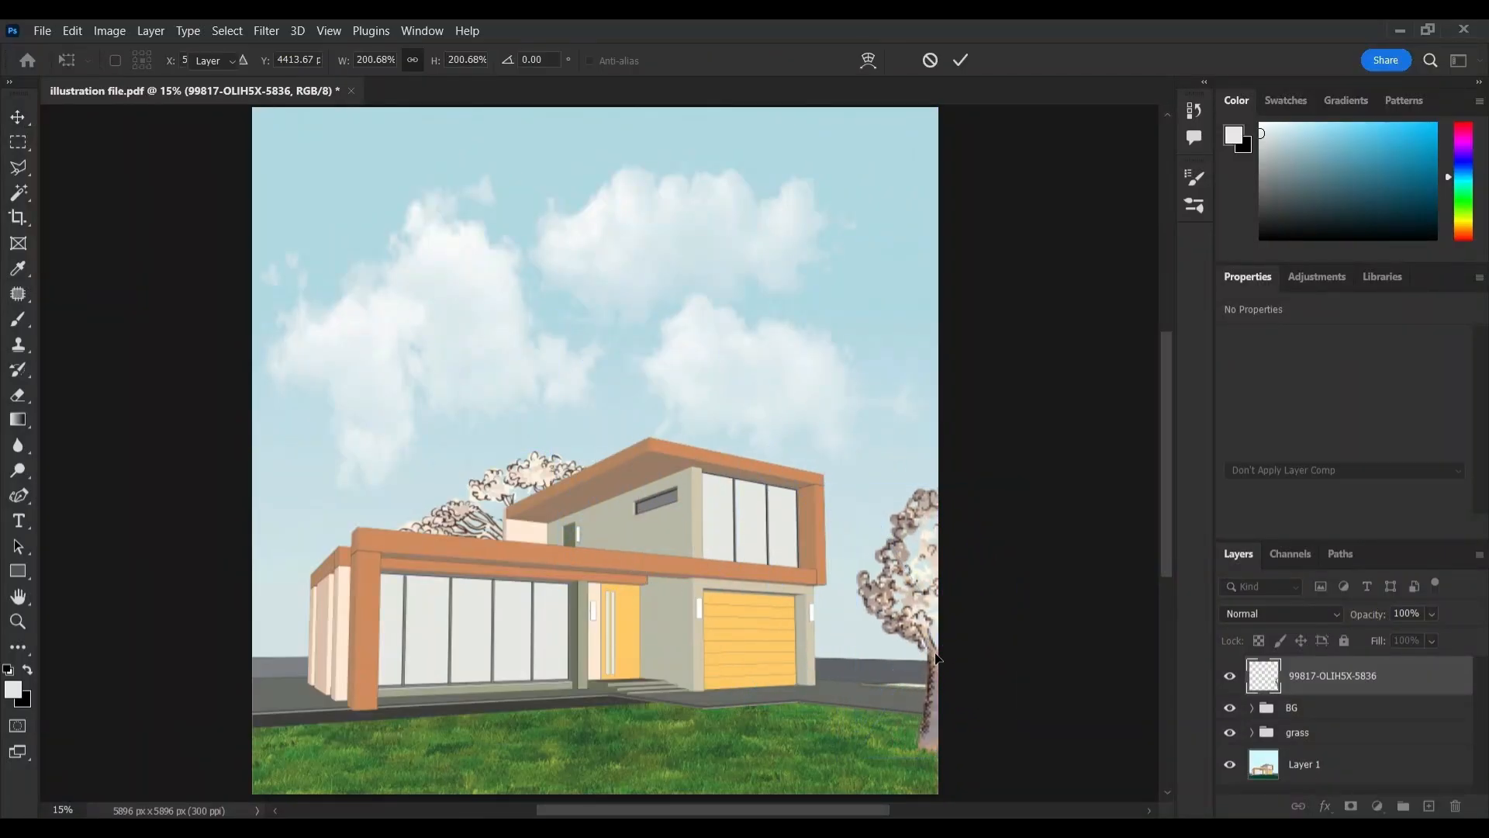
Place tree image 99817-OLIH5X-583 at the canvas's left edge, enlarged so its branches reach in front of the house.
click(504, 830)
drag(271, 269, 396, 621)
drag(606, 407, 275, 632)
drag(307, 606, 372, 447)
drag(344, 504, 264, 422)
key(Return)
key(ctrl+t)
key(Return)
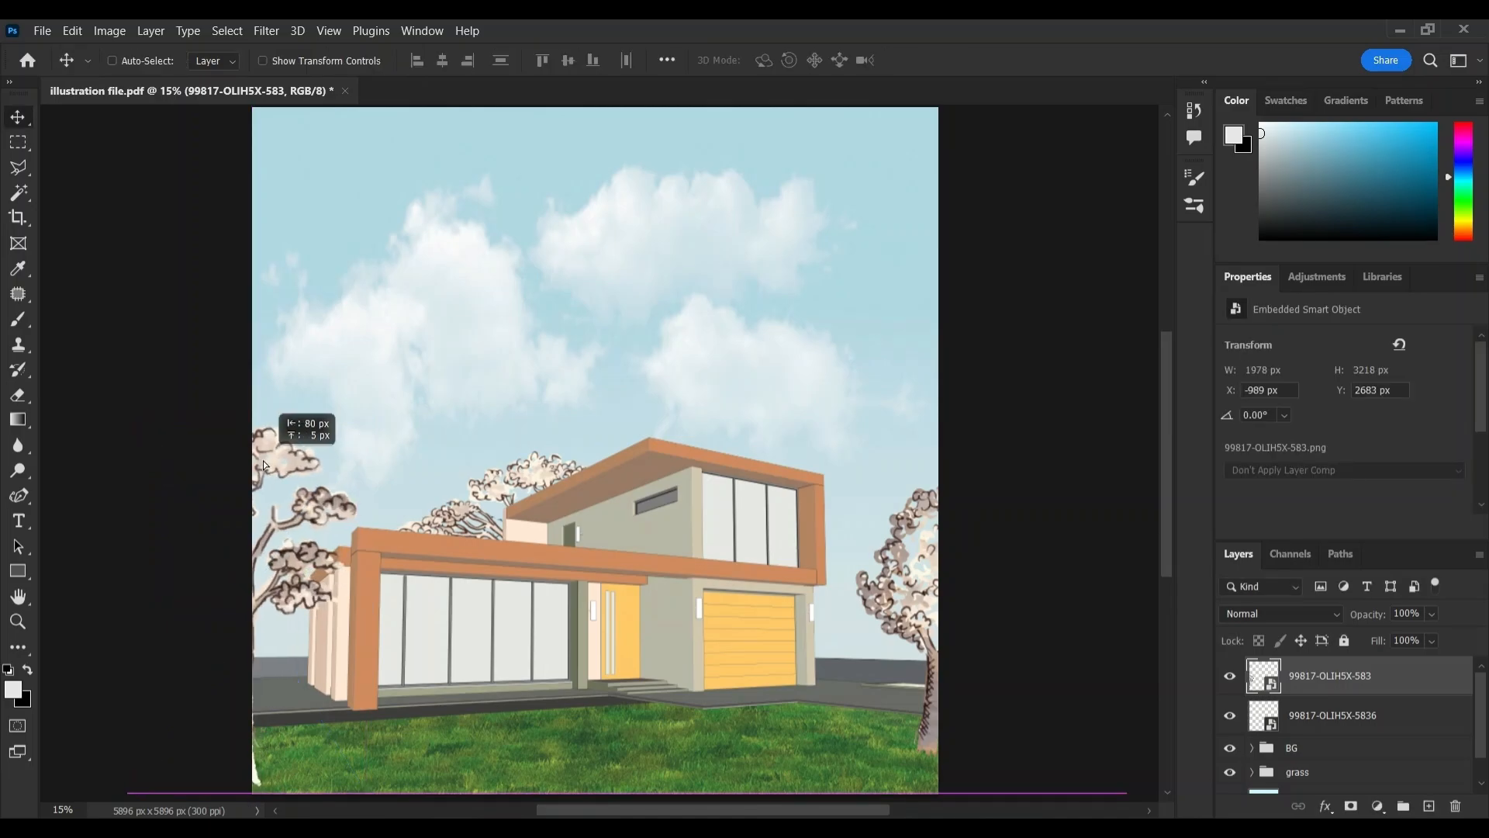
Shift the right-hand tree slightly inward, then group both foreground trees and name the group trees.
drag(876, 613, 853, 609)
ctrl+click(1318, 675)
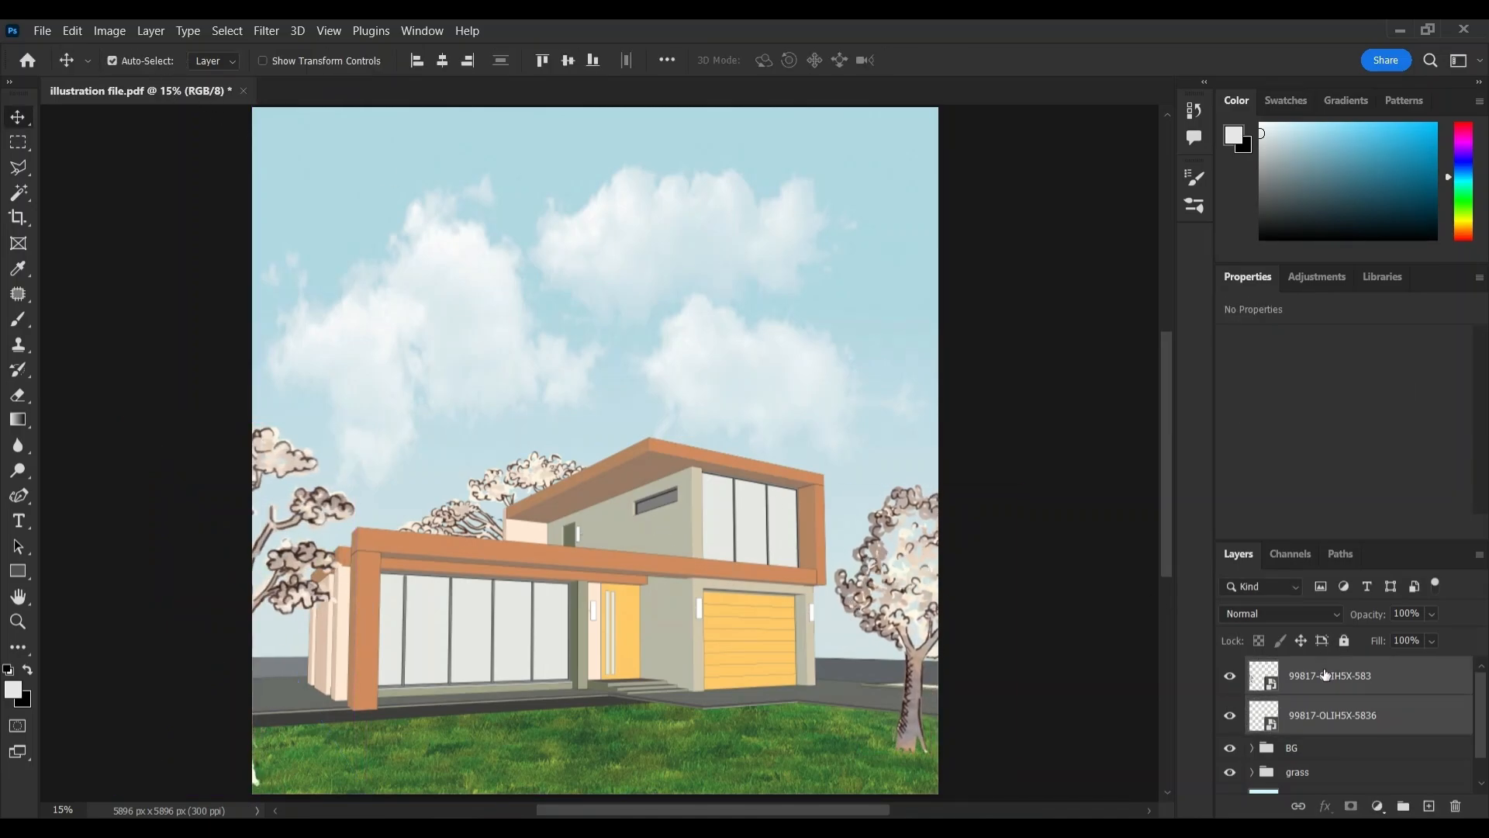
key(ctrl+g)
key(Return)
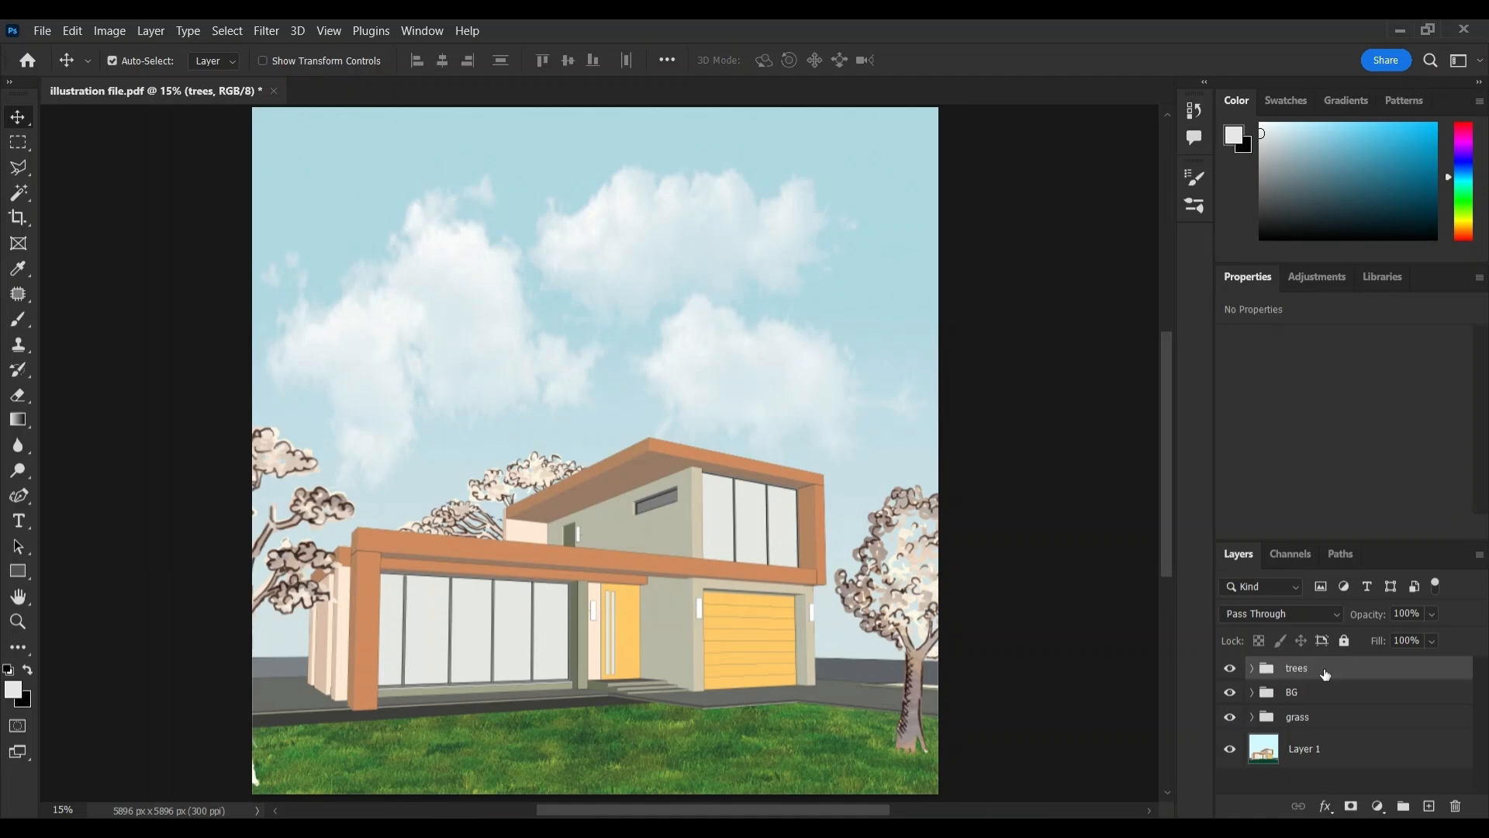
Place the Woman-with-Striped-Bag figure on the lawn in front of the entrance steps.
click(496, 827)
drag(469, 541, 596, 434)
drag(596, 157, 684, 705)
click(960, 60)
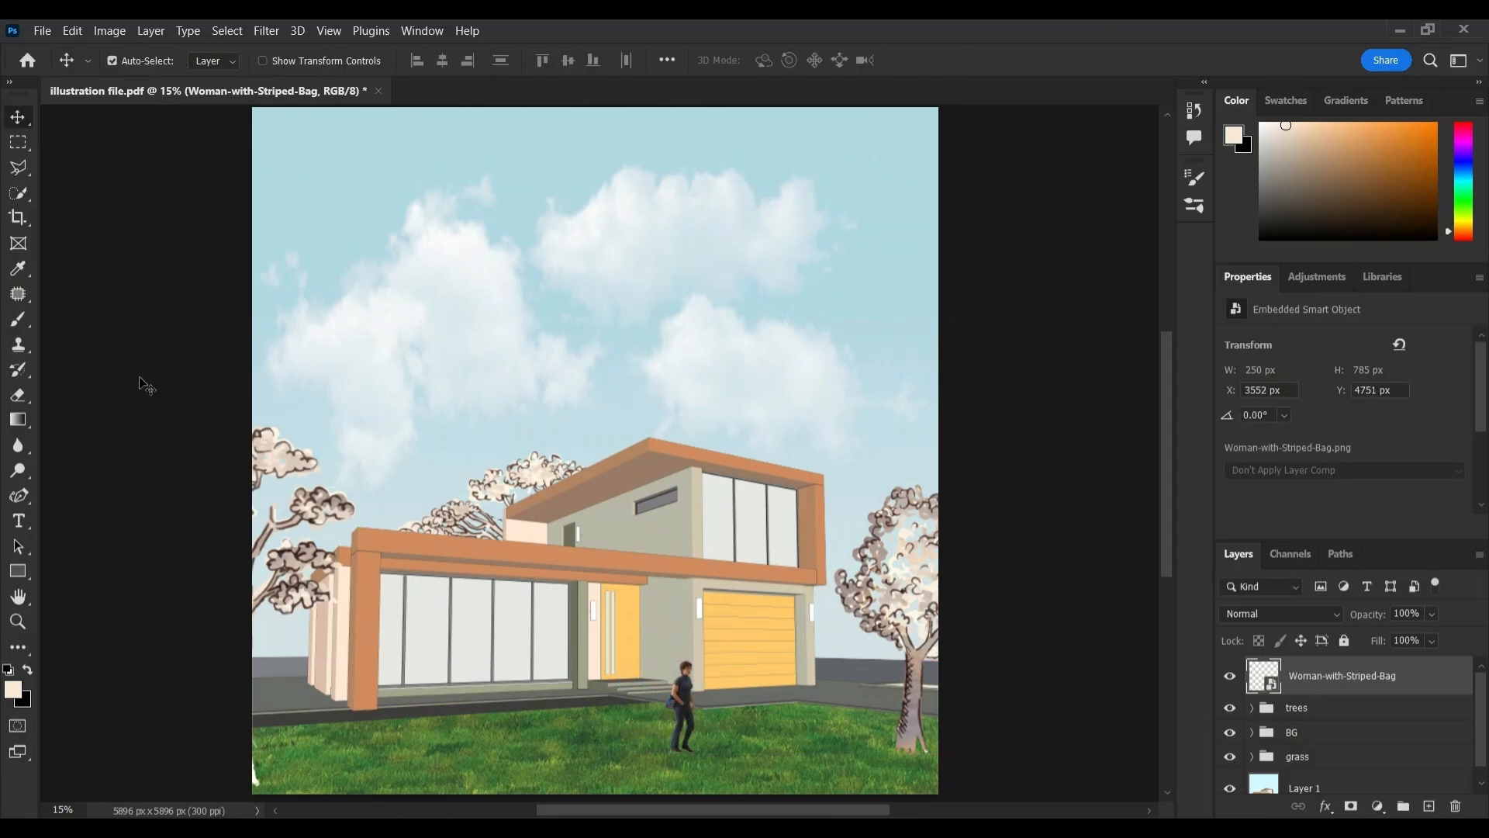
Select the woman's silhouette, rasterize her layer and brush the whole figure in the pale cream foreground colour.
click(18, 192)
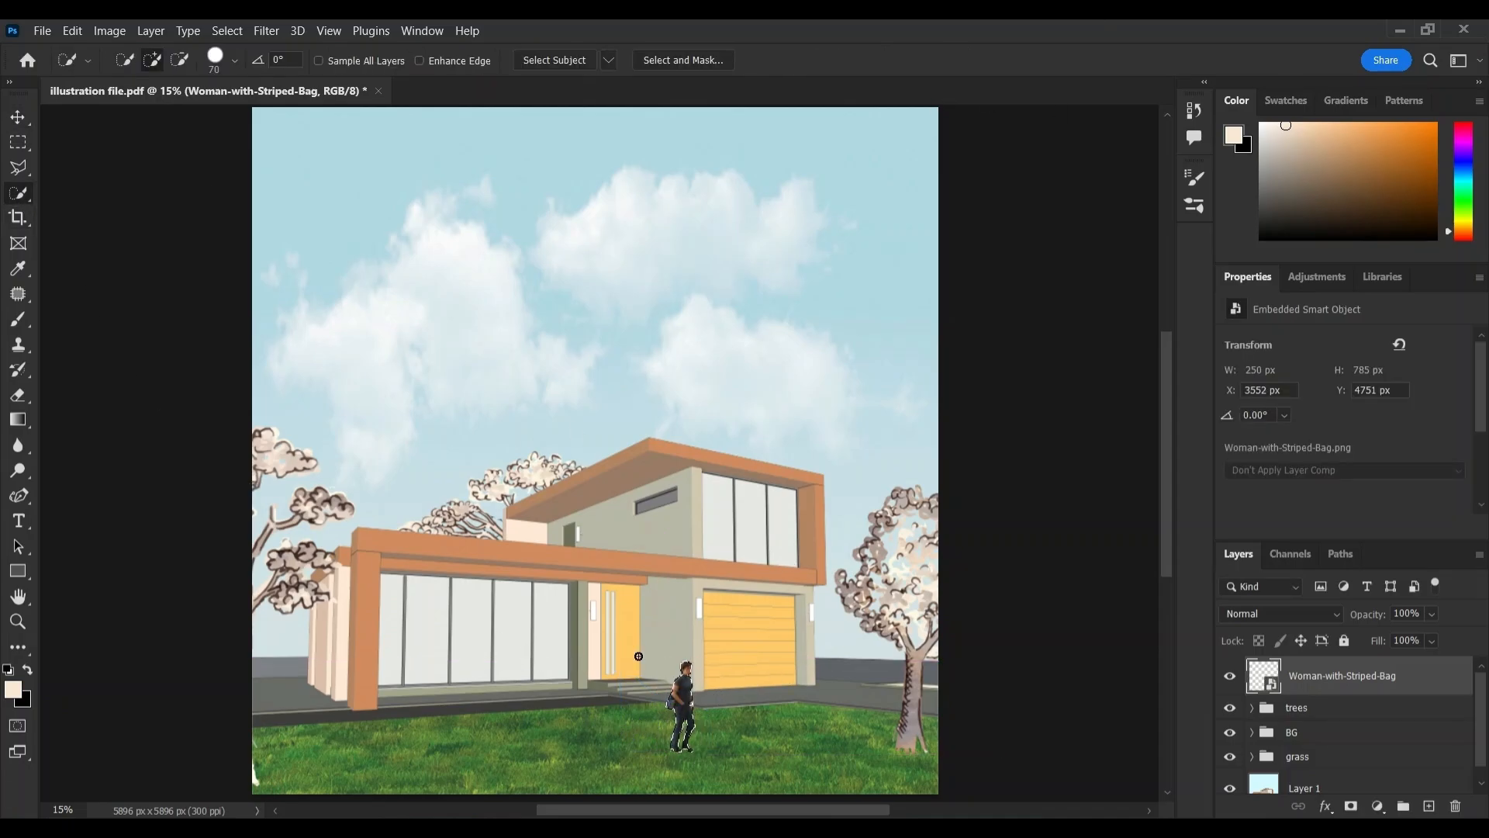
click(18, 318)
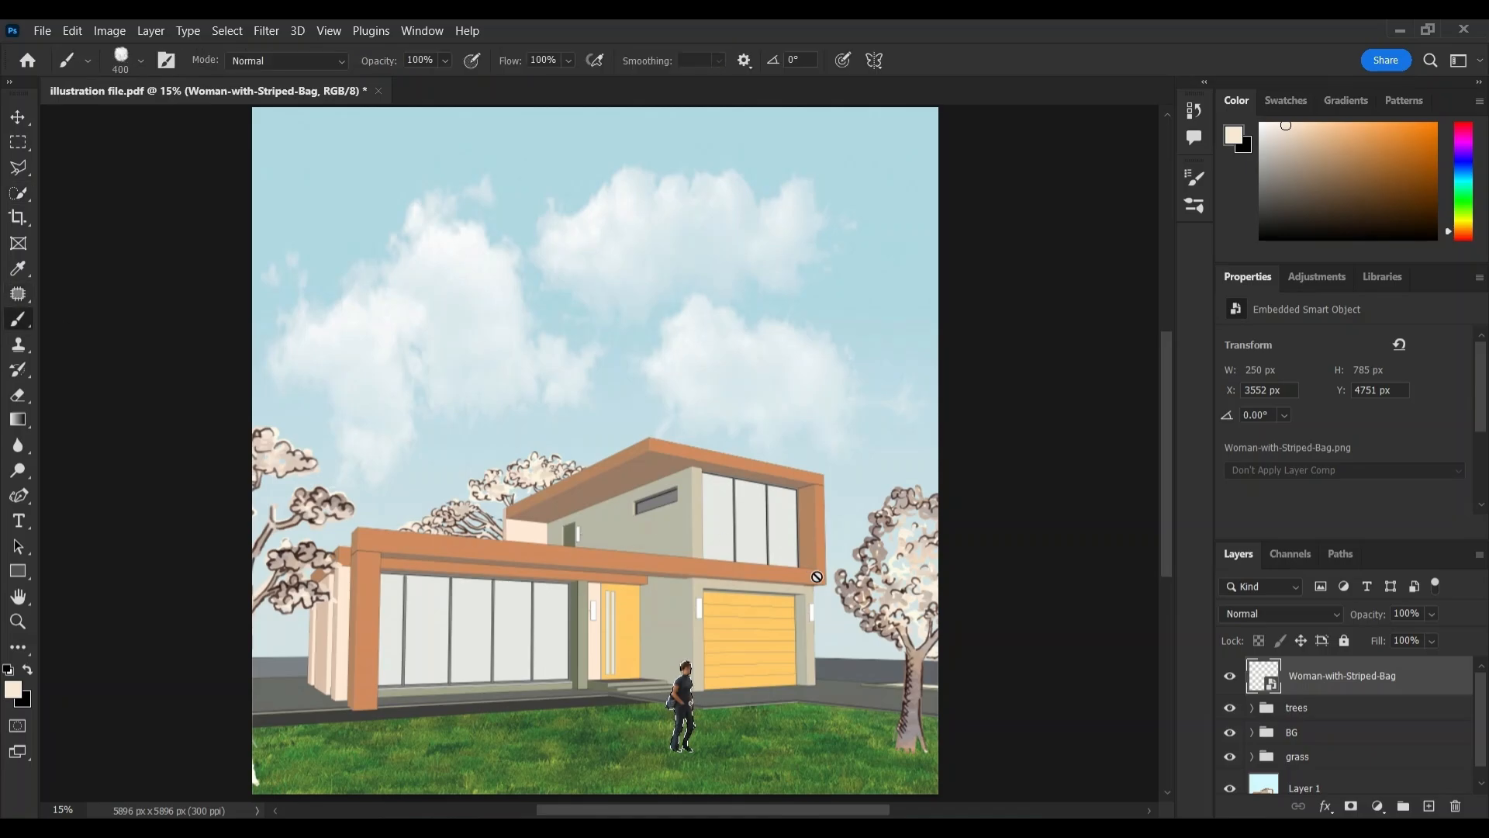
click(696, 687)
click(704, 341)
mouse_move(682, 675)
mouse_down()
mouse_move(688, 748)
mouse_move(686, 721)
mouse_up()
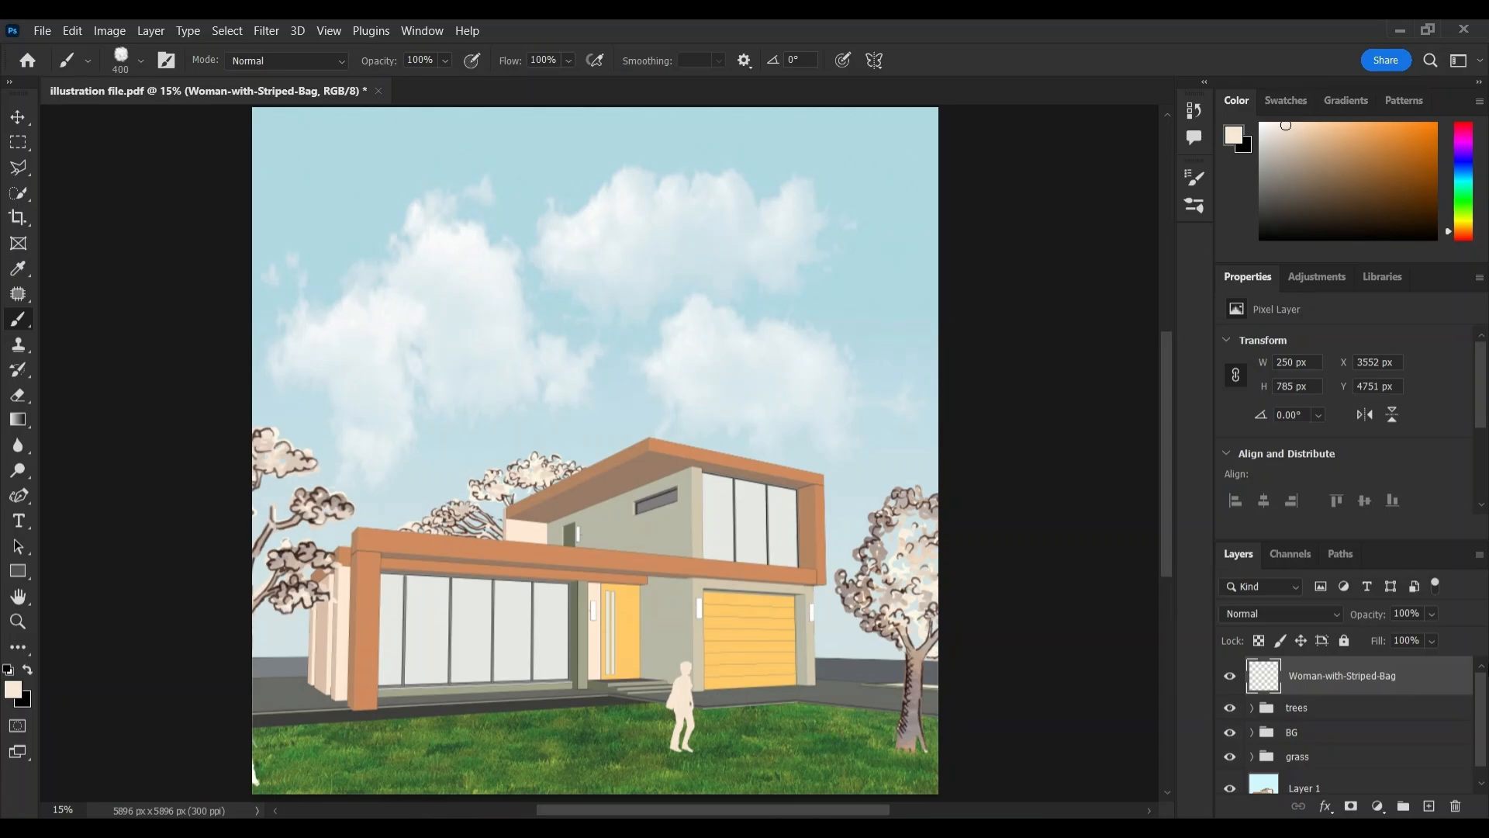
key(v)
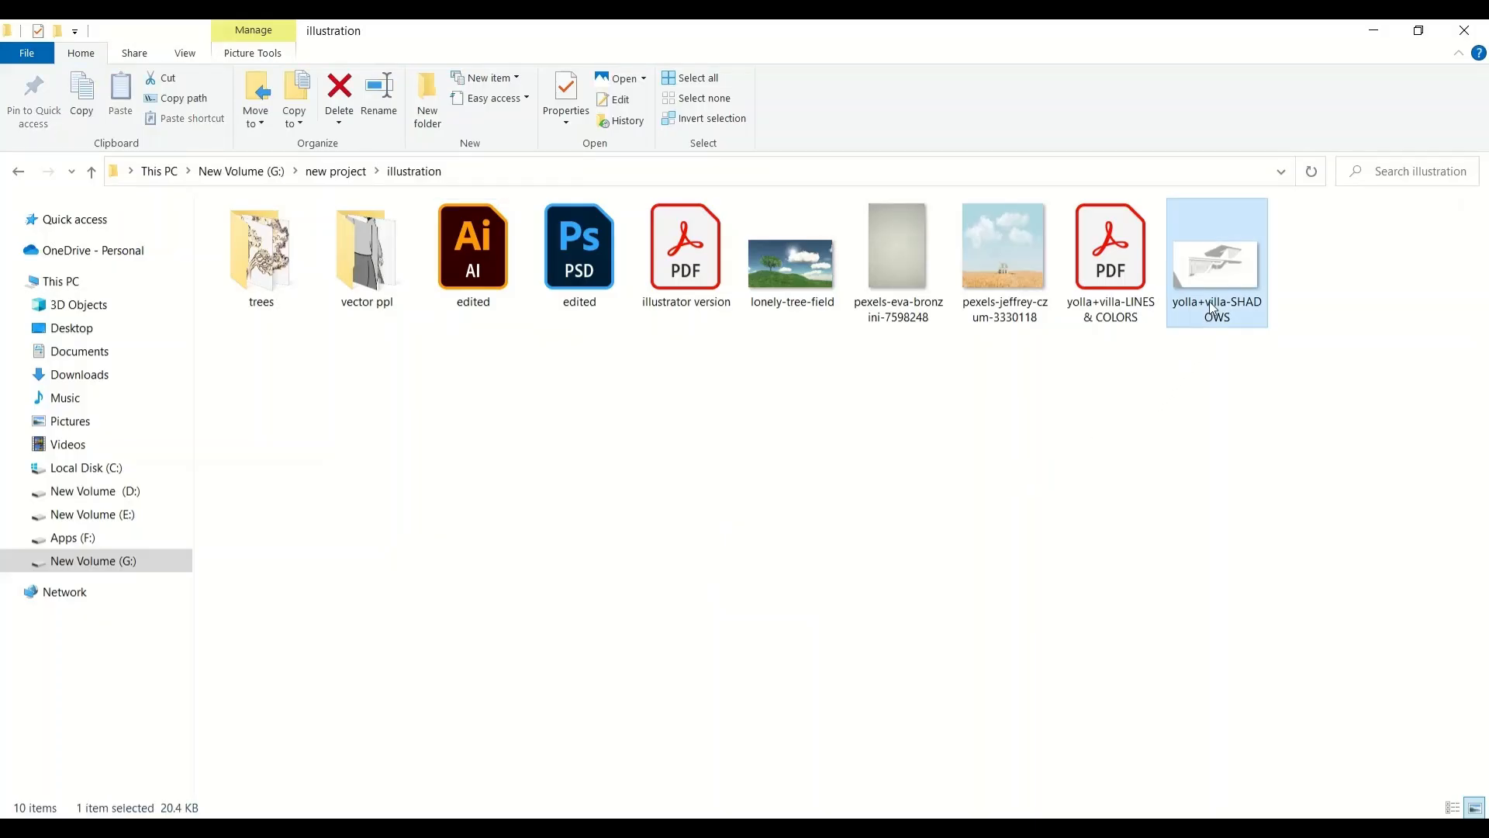
Place the yolla+villa-SHADOWS image, scale it to the full canvas width and align it with the house.
drag(1209, 301, 504, 815)
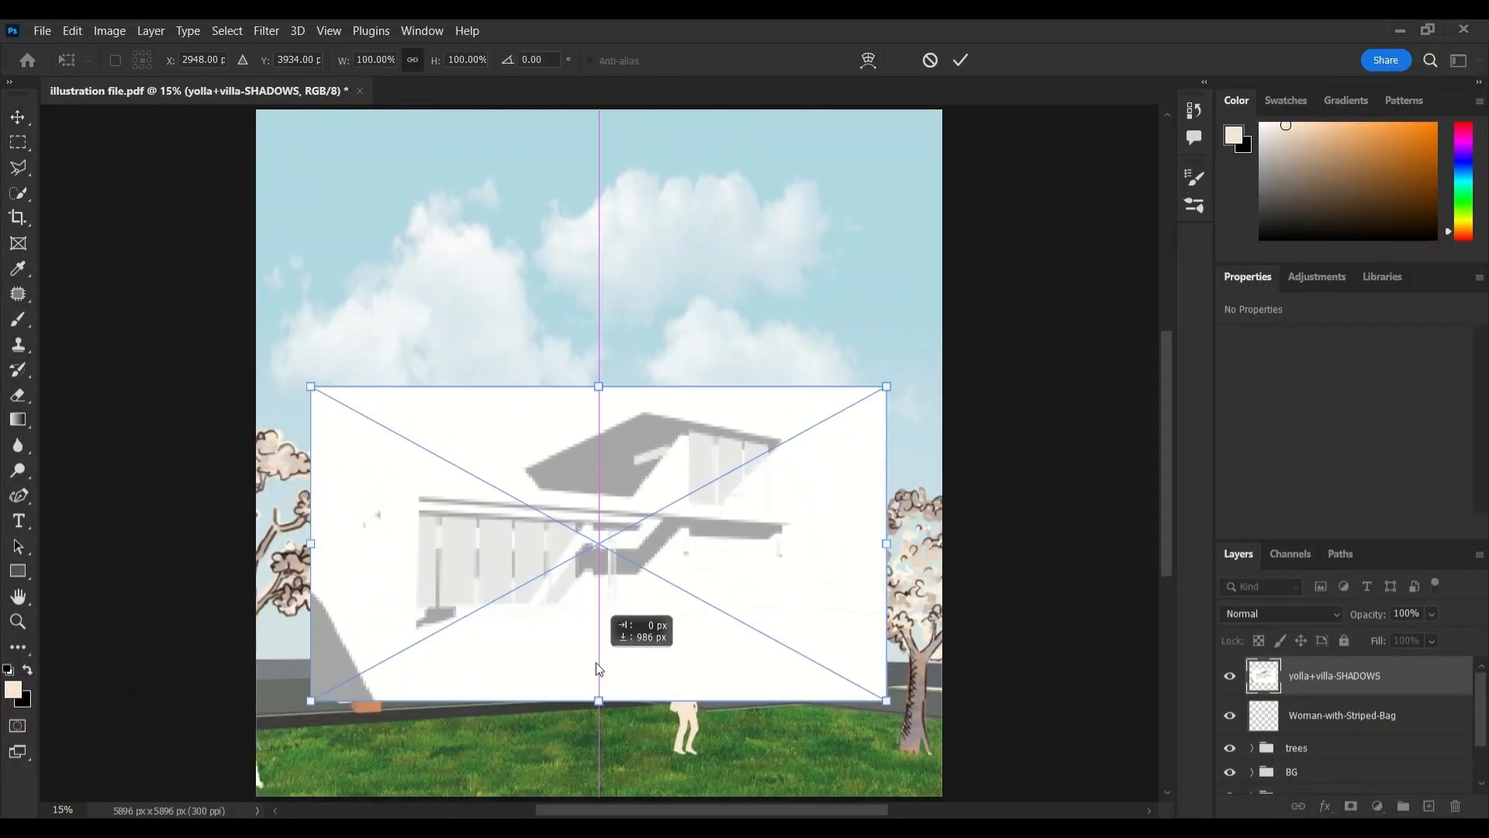
drag(768, 543, 948, 632)
drag(311, 636, 259, 629)
drag(641, 651, 636, 620)
key(Return)
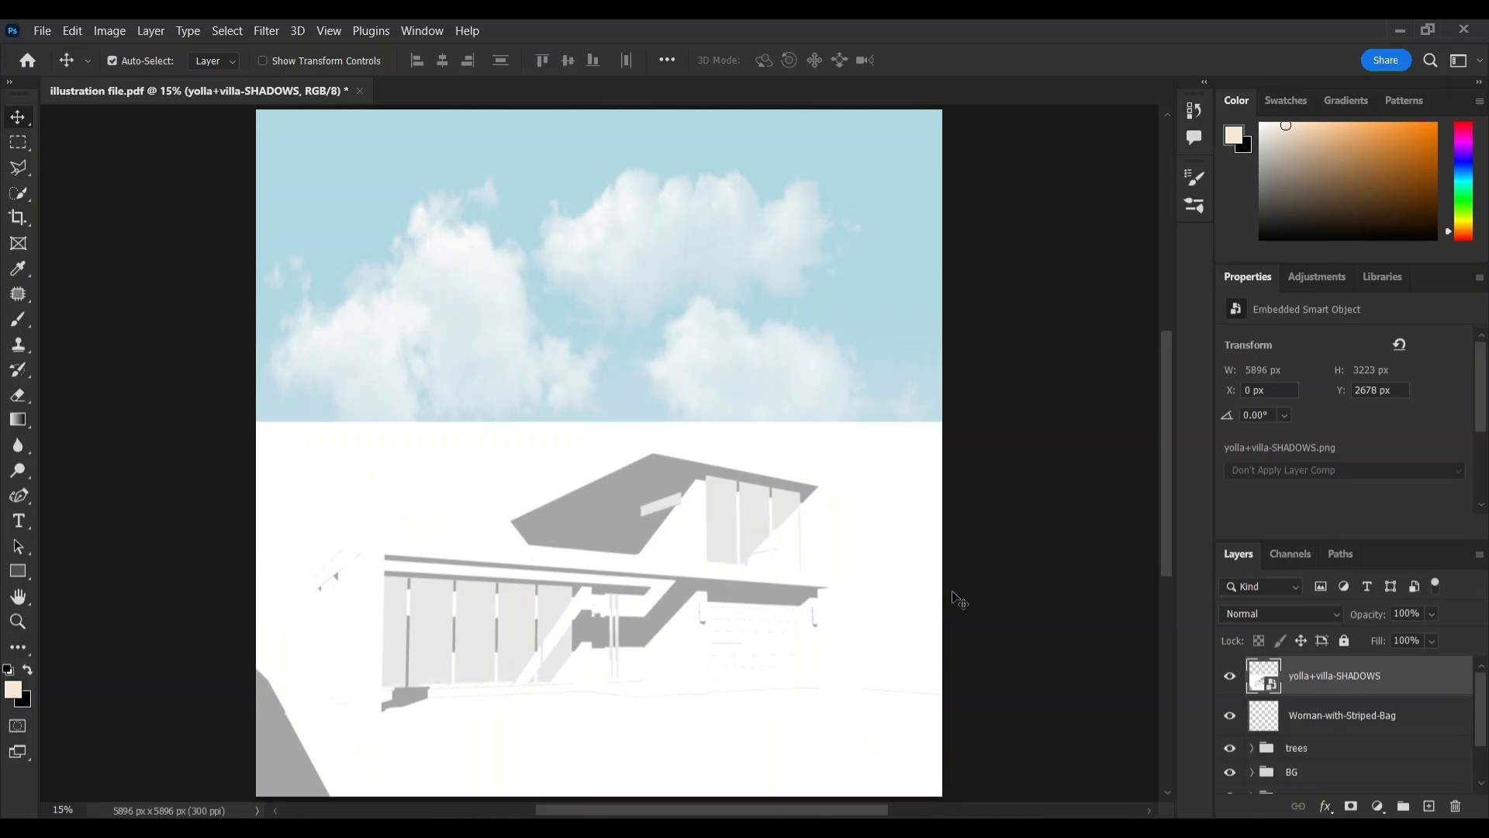
Set the yolla+villa-SHADOWS layer's blending mode to Multiply and check its effect on the house.
click(1280, 614)
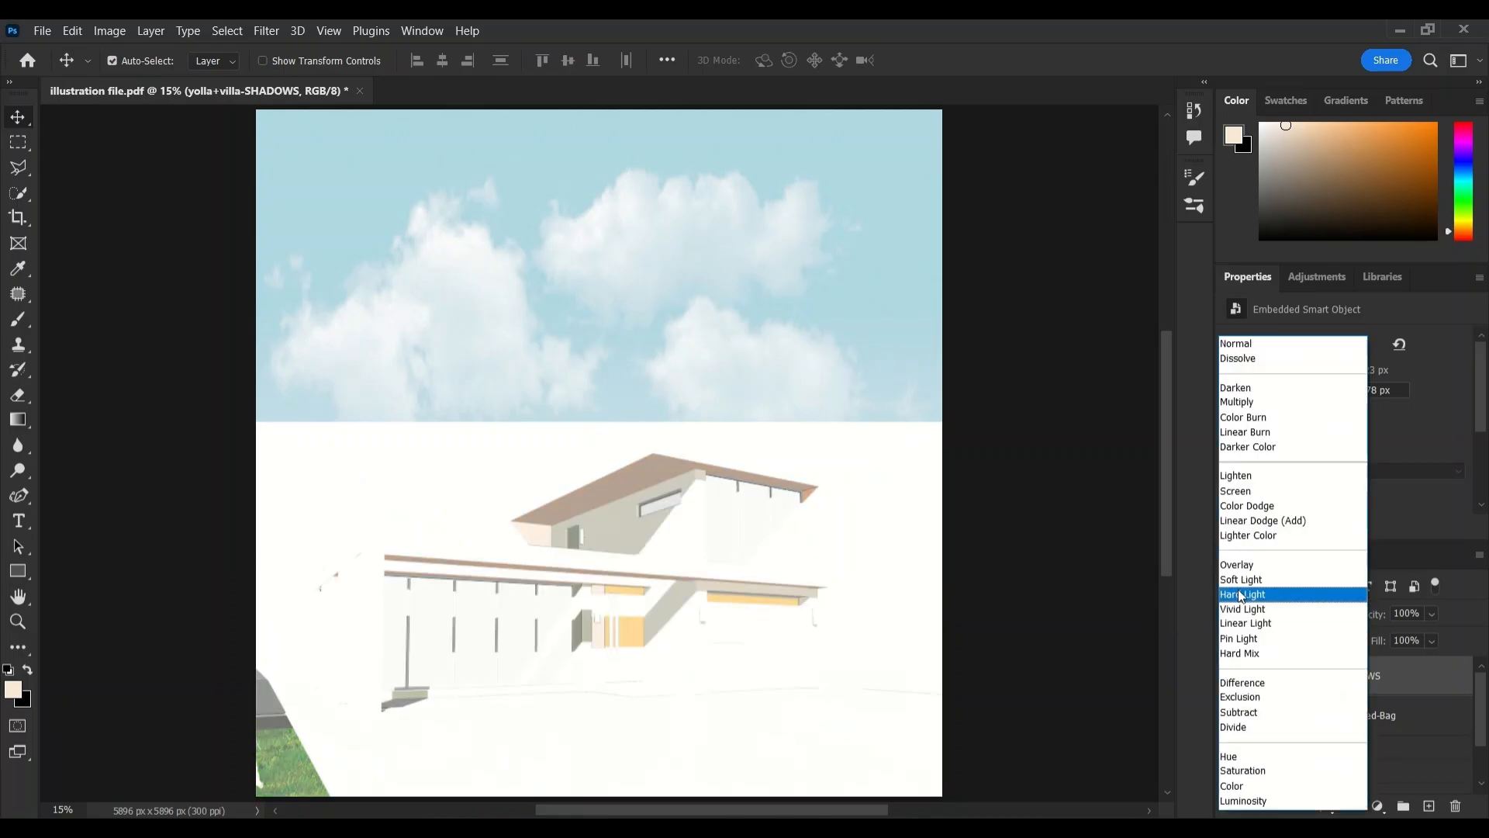
click(1255, 402)
click(1231, 683)
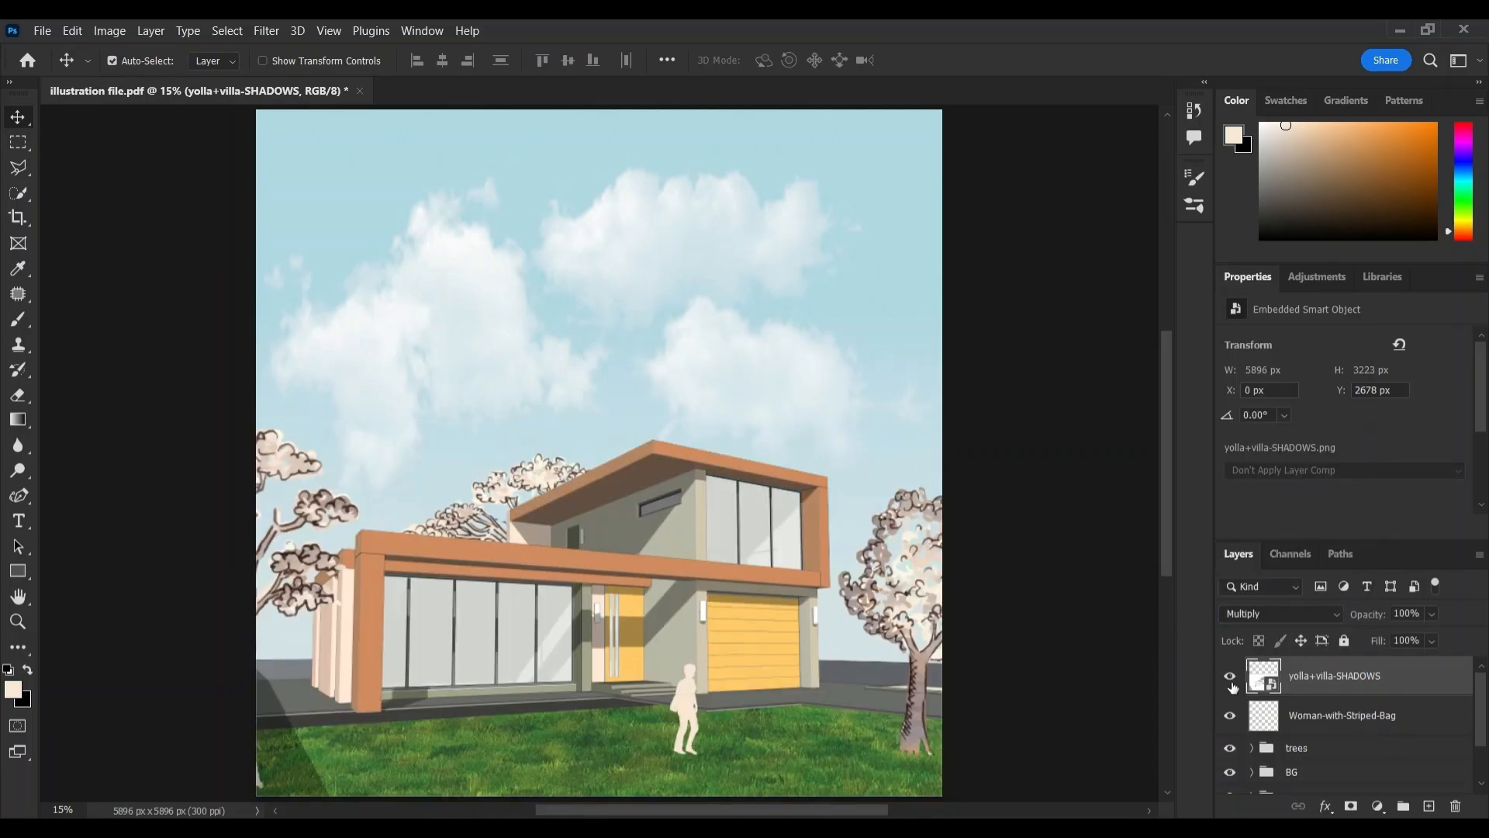
Place the pexels-eva-bronzini-7598248 paper texture on top of everything and scale it to cover the canvas.
key(alt+Tab)
drag(892, 252, 654, 566)
drag(827, 452, 941, 452)
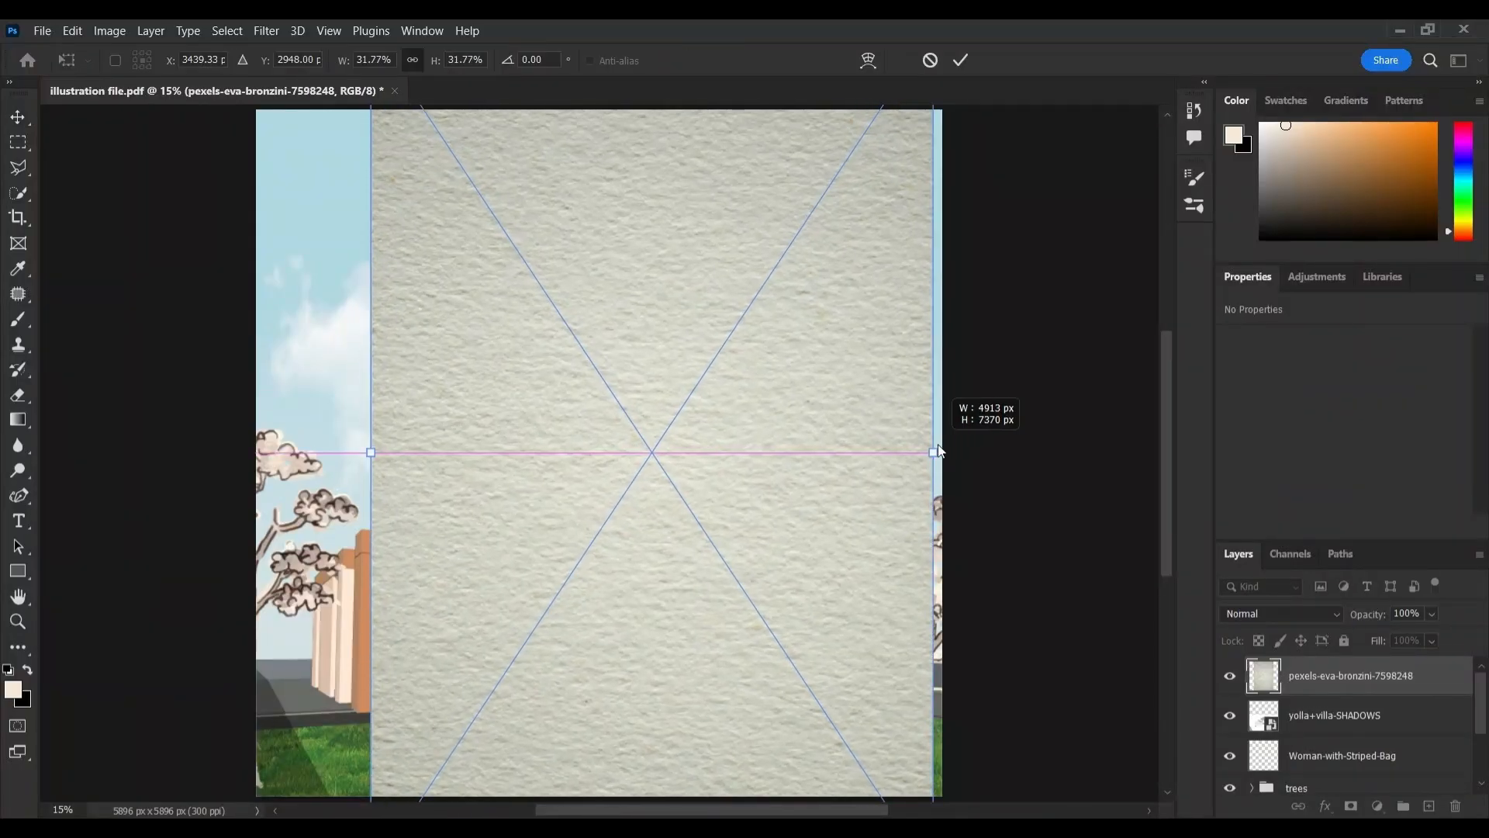
drag(370, 452, 266, 449)
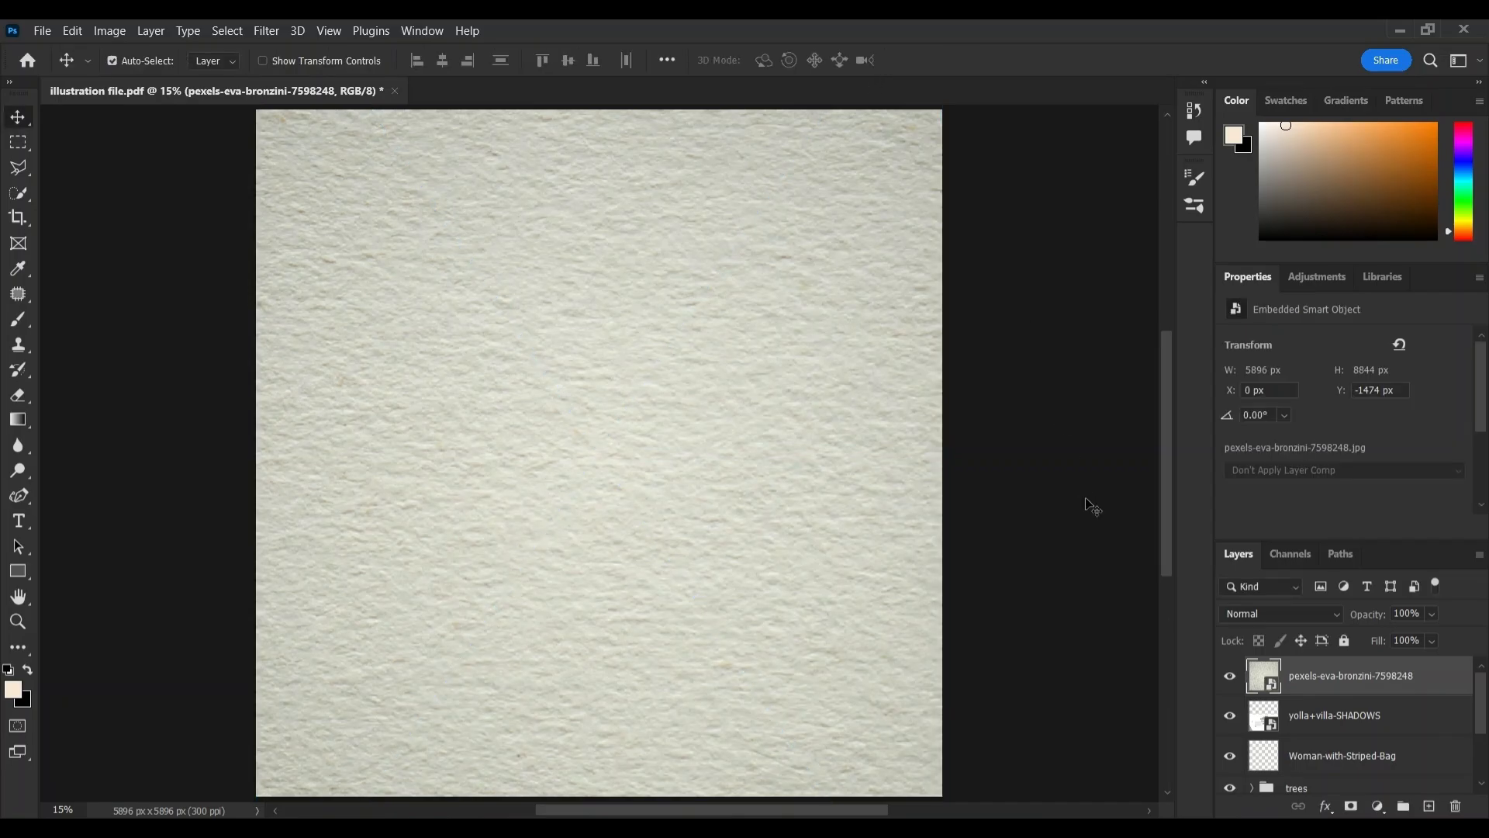
Set the paper texture layer's blending mode to Divide and its opacity to 51%.
click(1280, 614)
click(1311, 718)
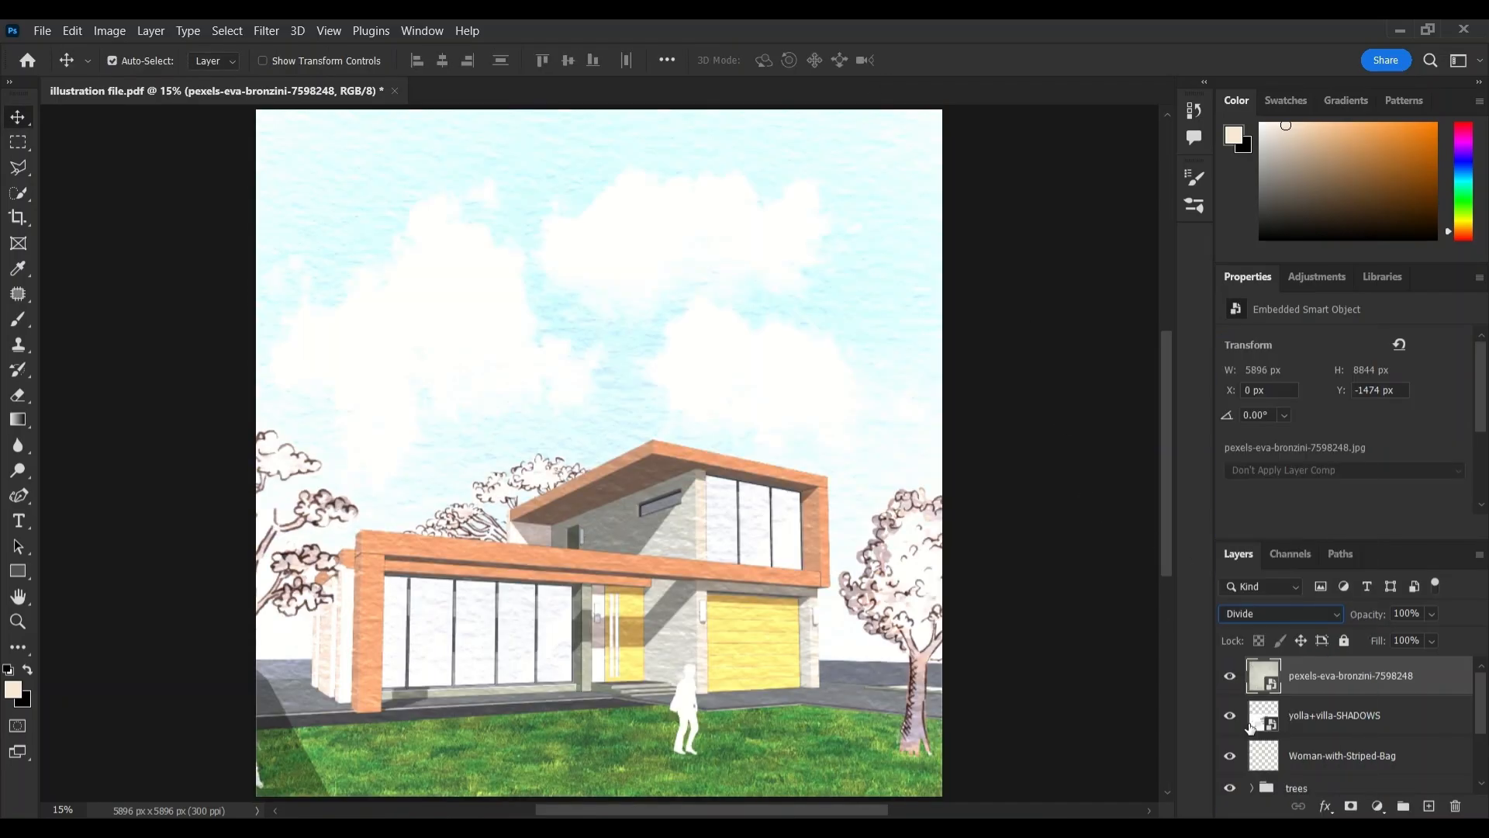
click(1431, 614)
click(1409, 633)
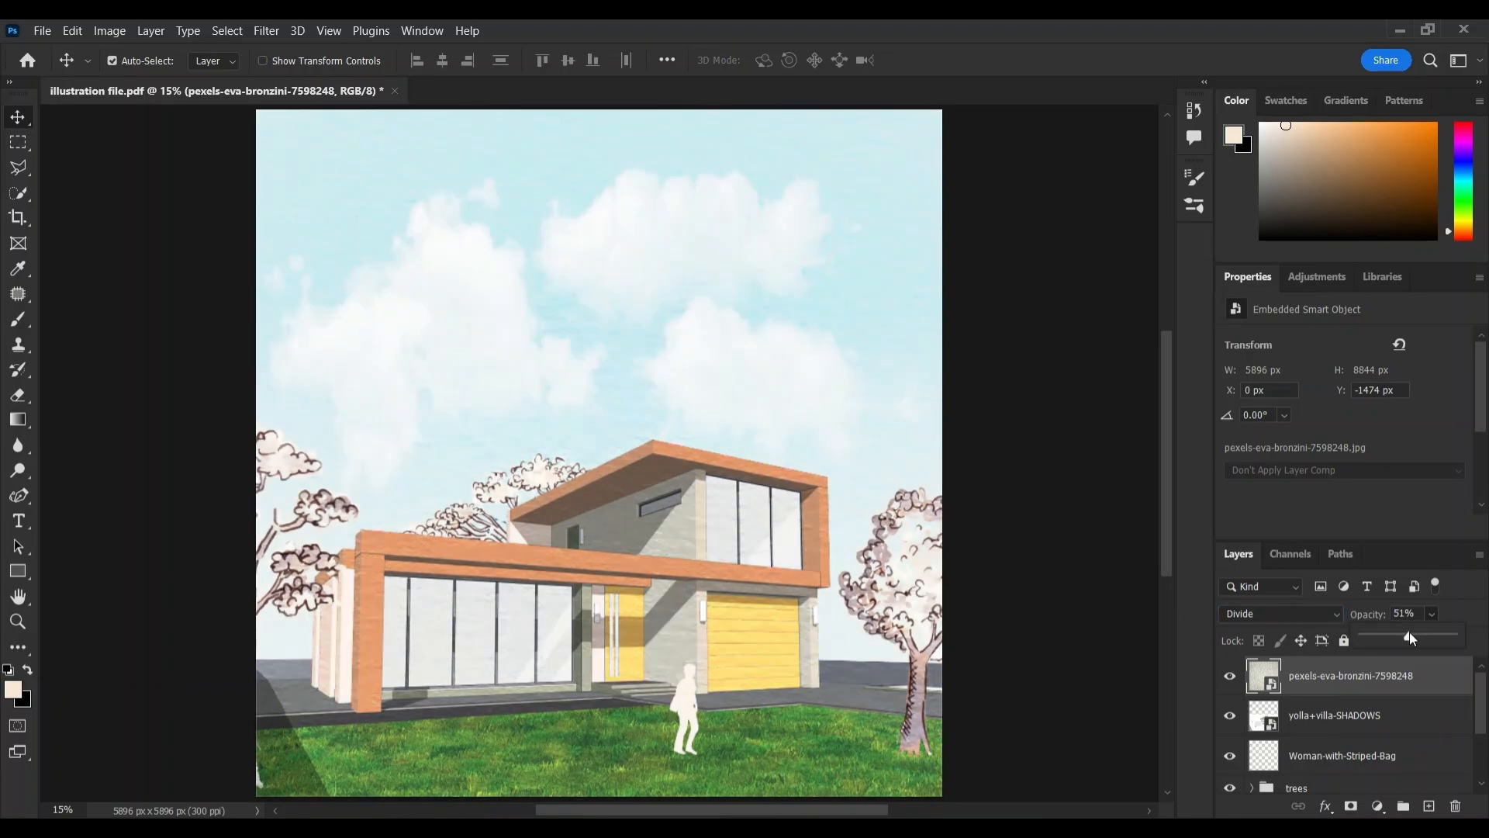
click(1016, 531)
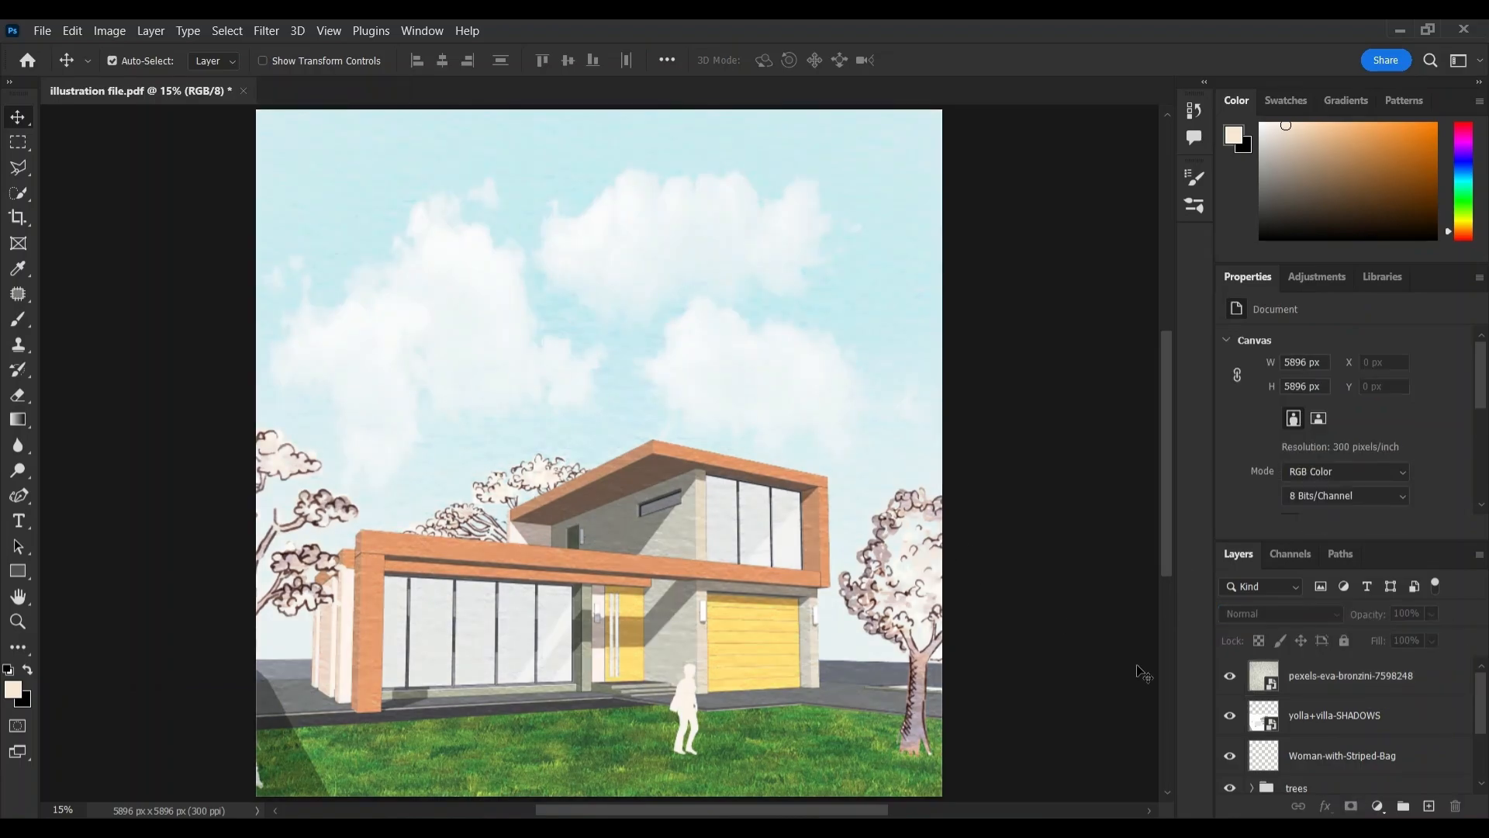
click(1230, 687)
click(1316, 719)
key(ctrl+z)
key(ctrl+z)
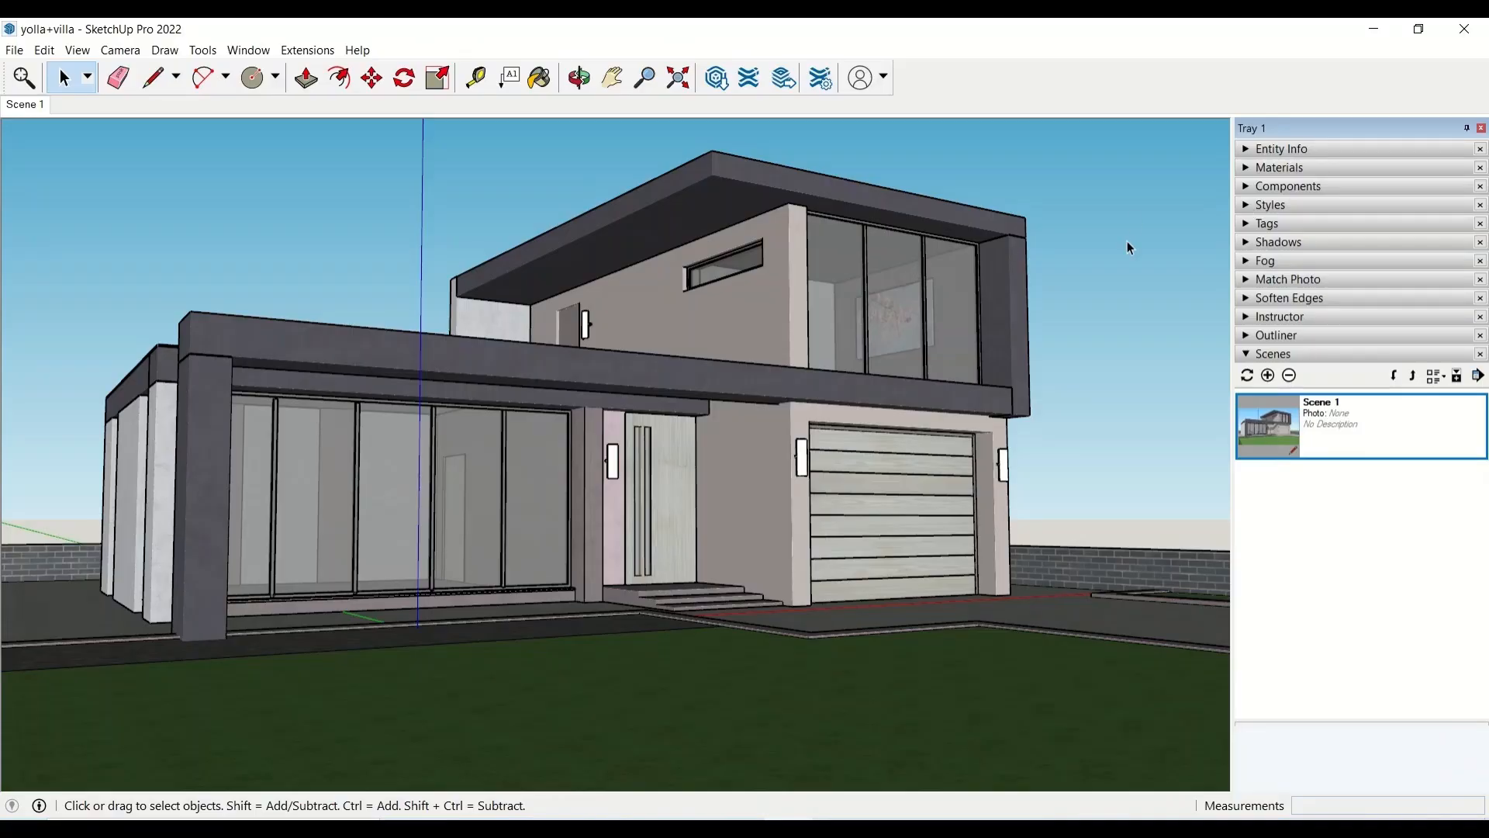
In SketchUp, apply the HiddenLine style to the villa scene and turn on its Profiles edges.
click(1270, 205)
click(1269, 416)
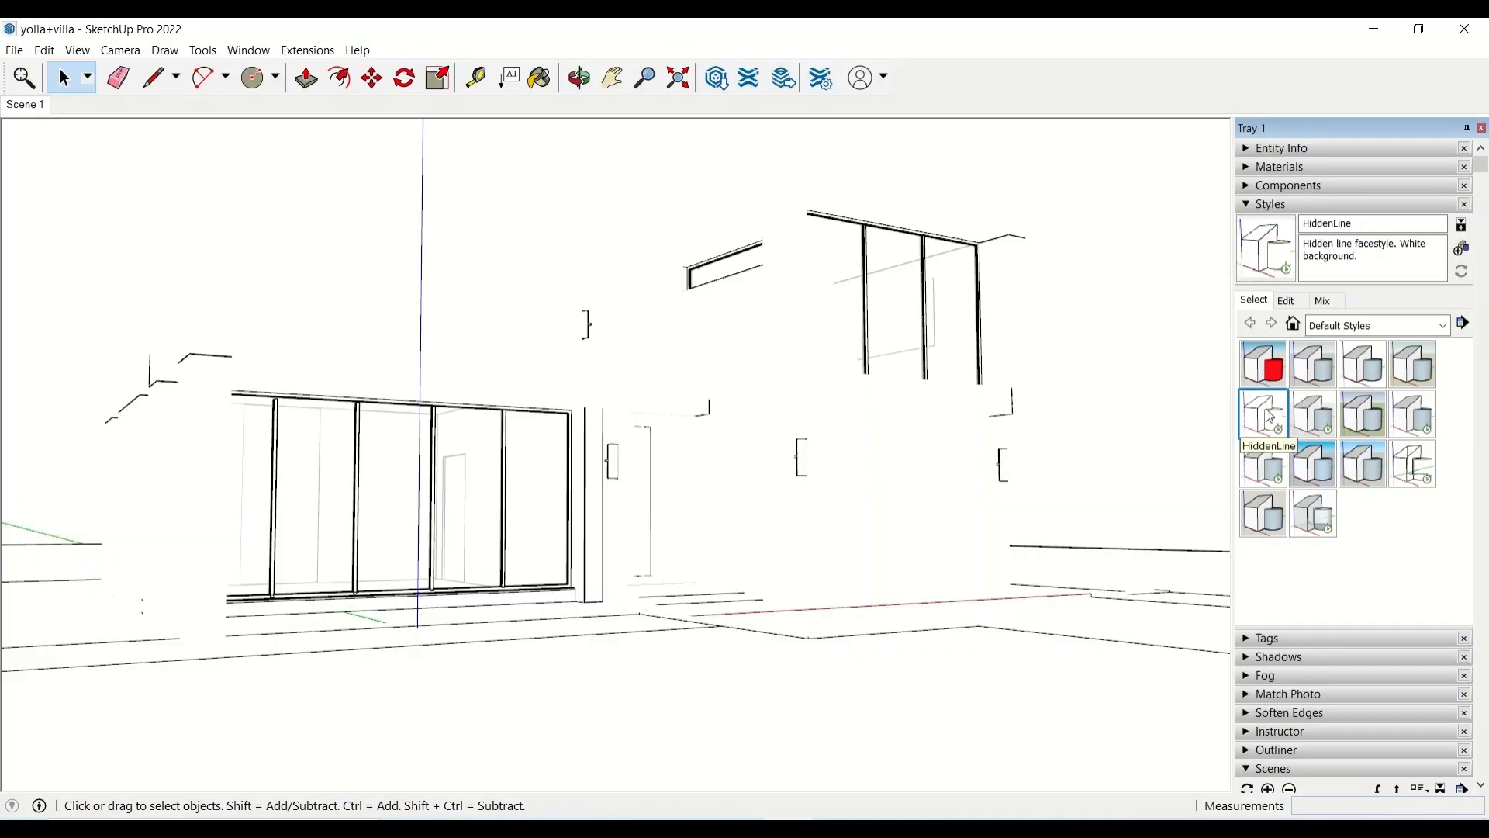
click(1283, 300)
click(1262, 400)
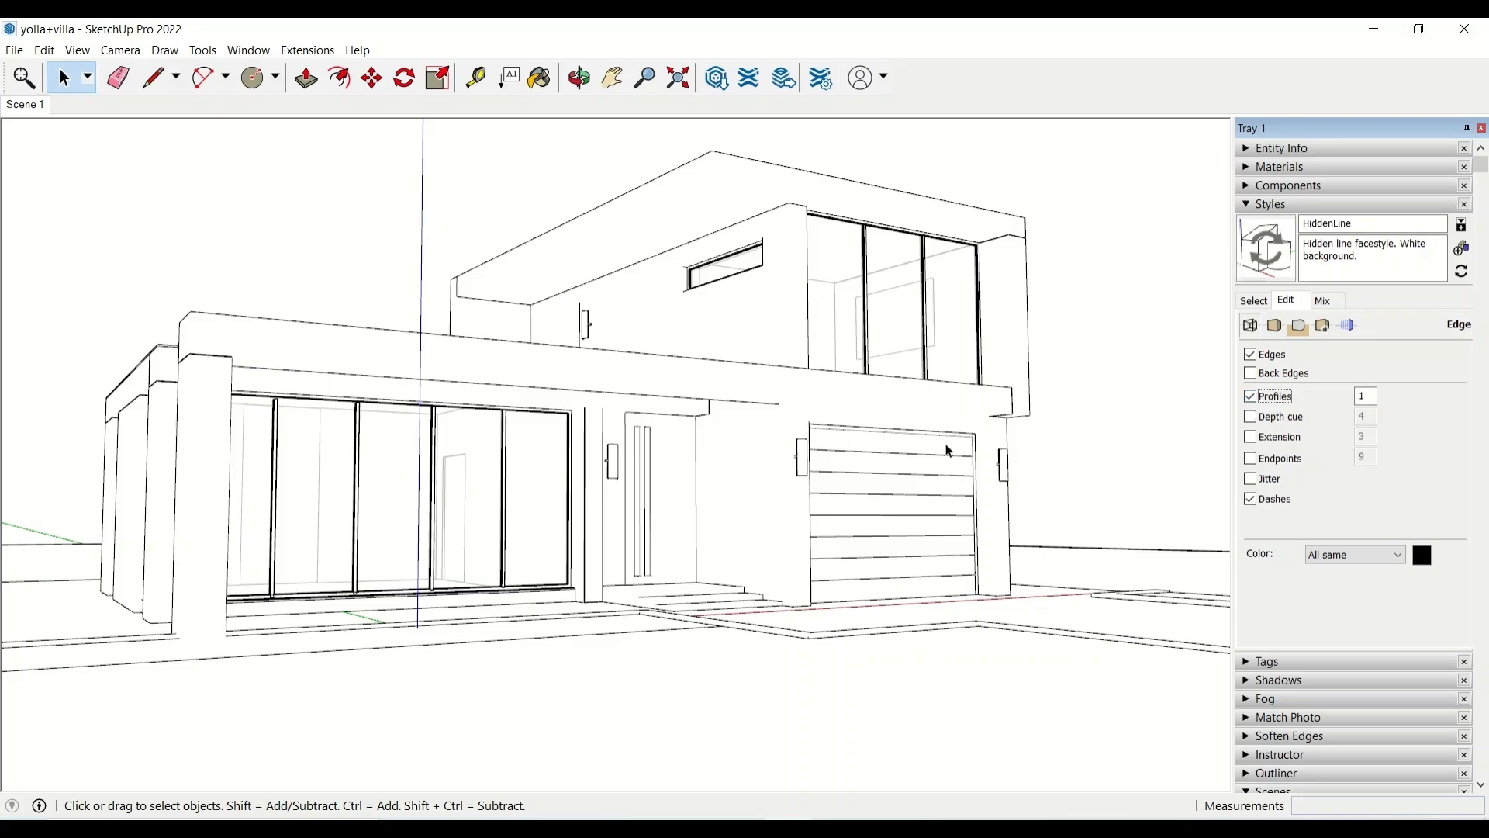
Export the hidden-line view as a 2D graphic in PDF format named yolla+villa-liness.
click(14, 49)
mouse_move(327, 355)
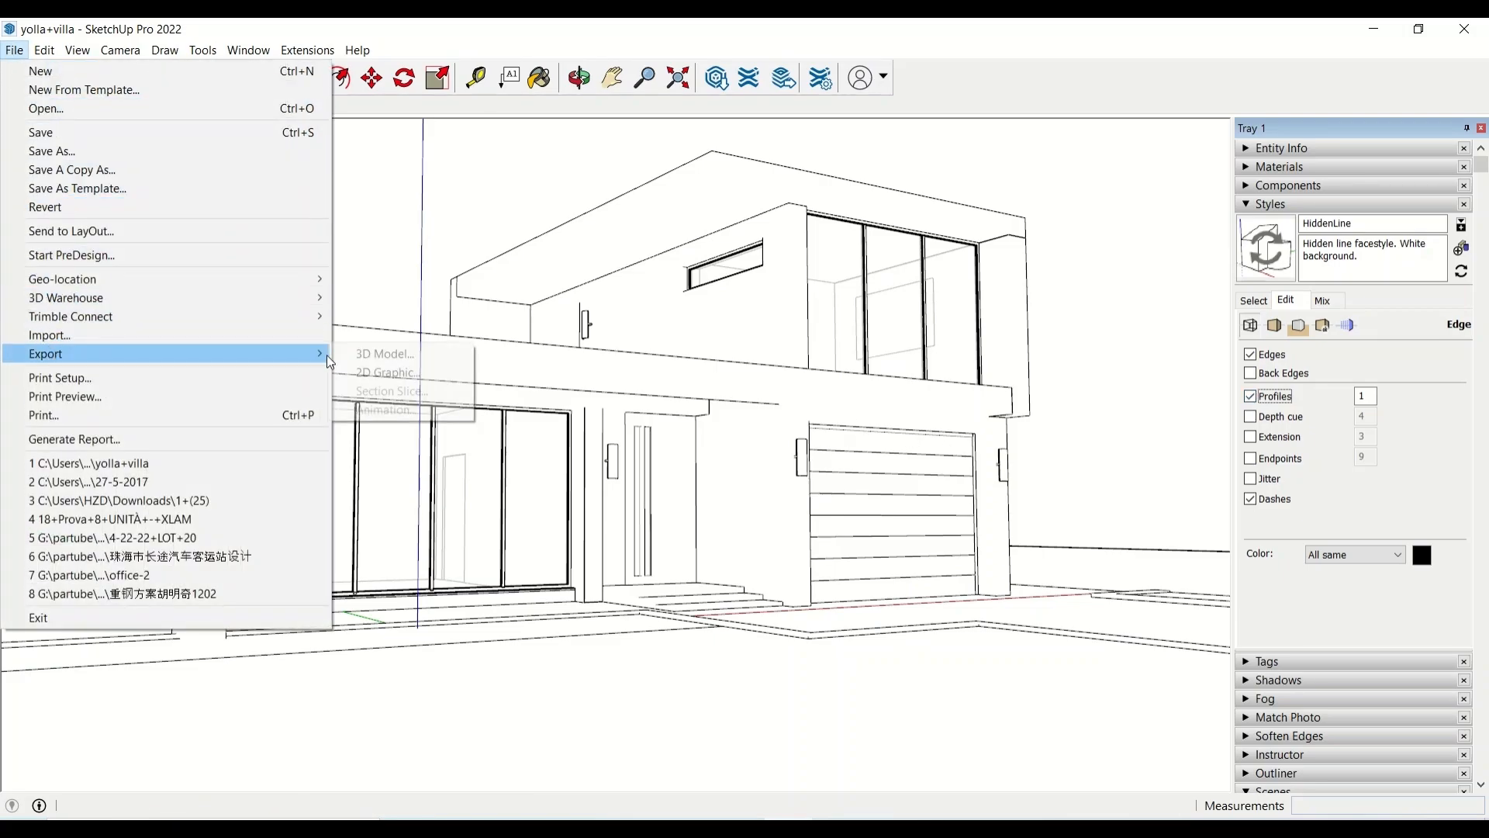
click(383, 376)
click(722, 477)
text(-lines)
click(722, 475)
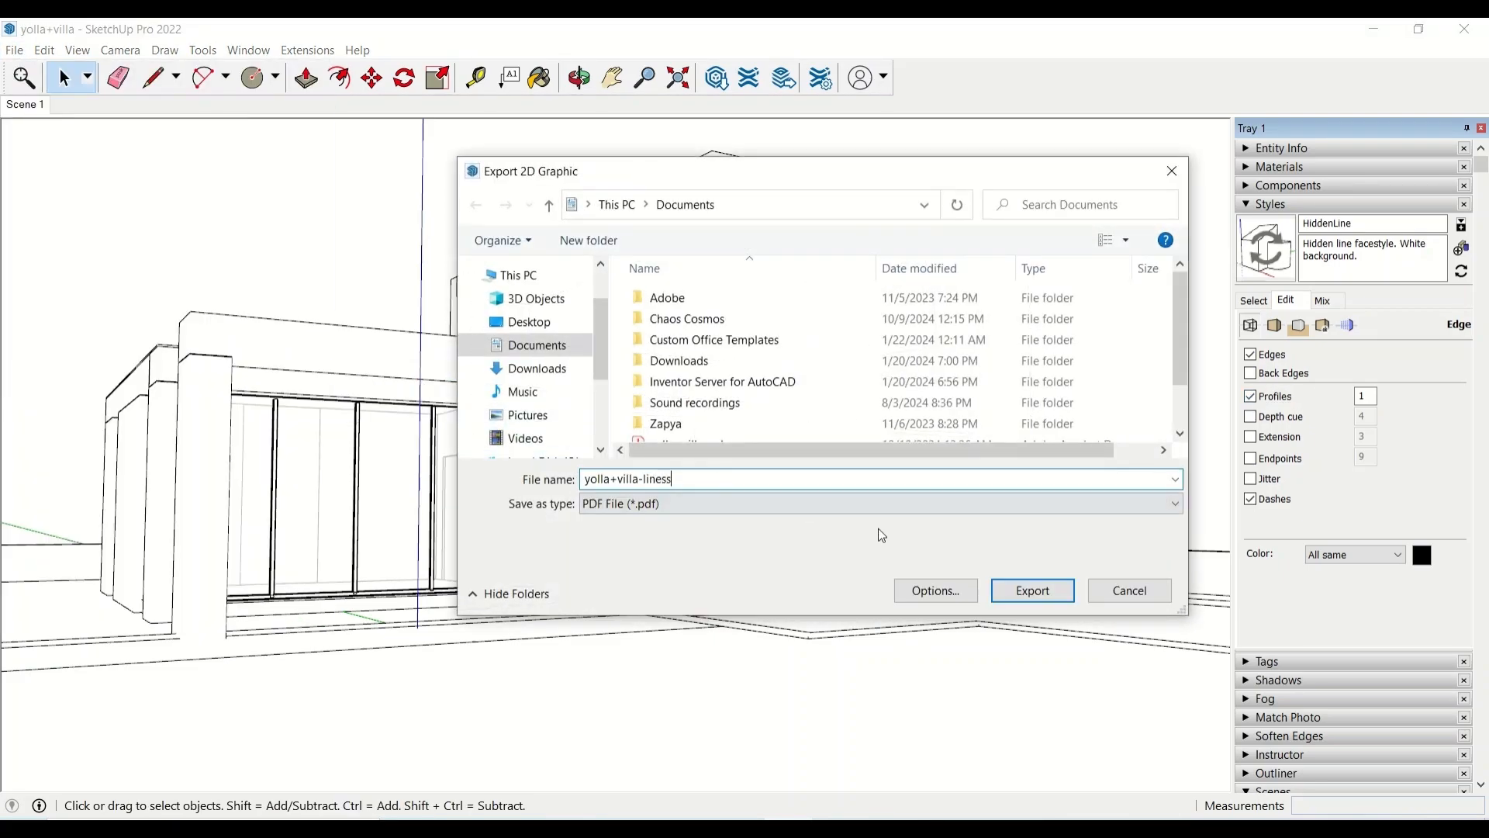
click(1034, 586)
Reapply the HiddenLine style, turn off its edges and switch on the shadows in the villa scene.
click(1263, 420)
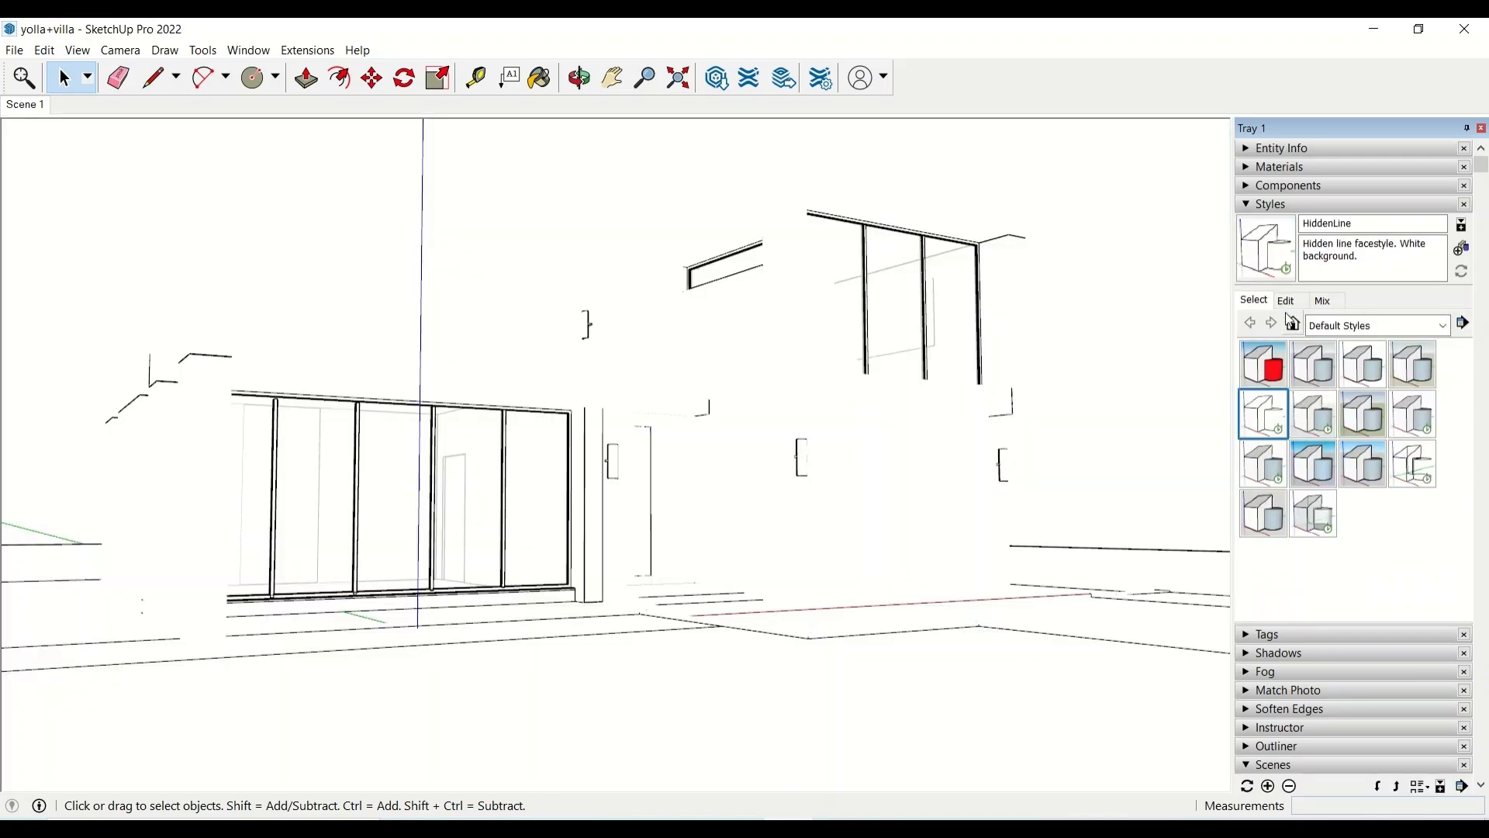
click(1285, 304)
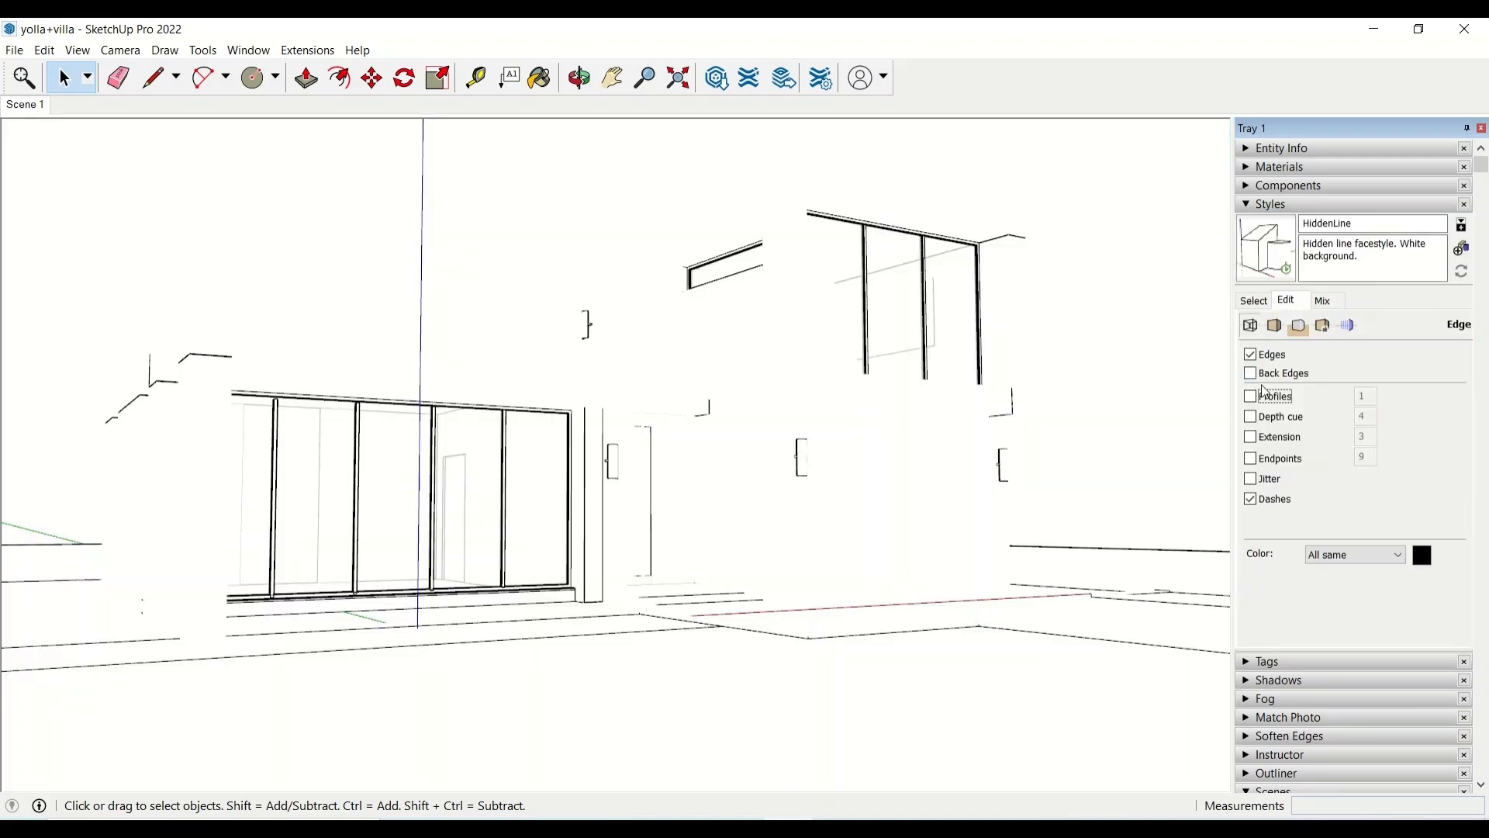
click(1251, 355)
click(1256, 206)
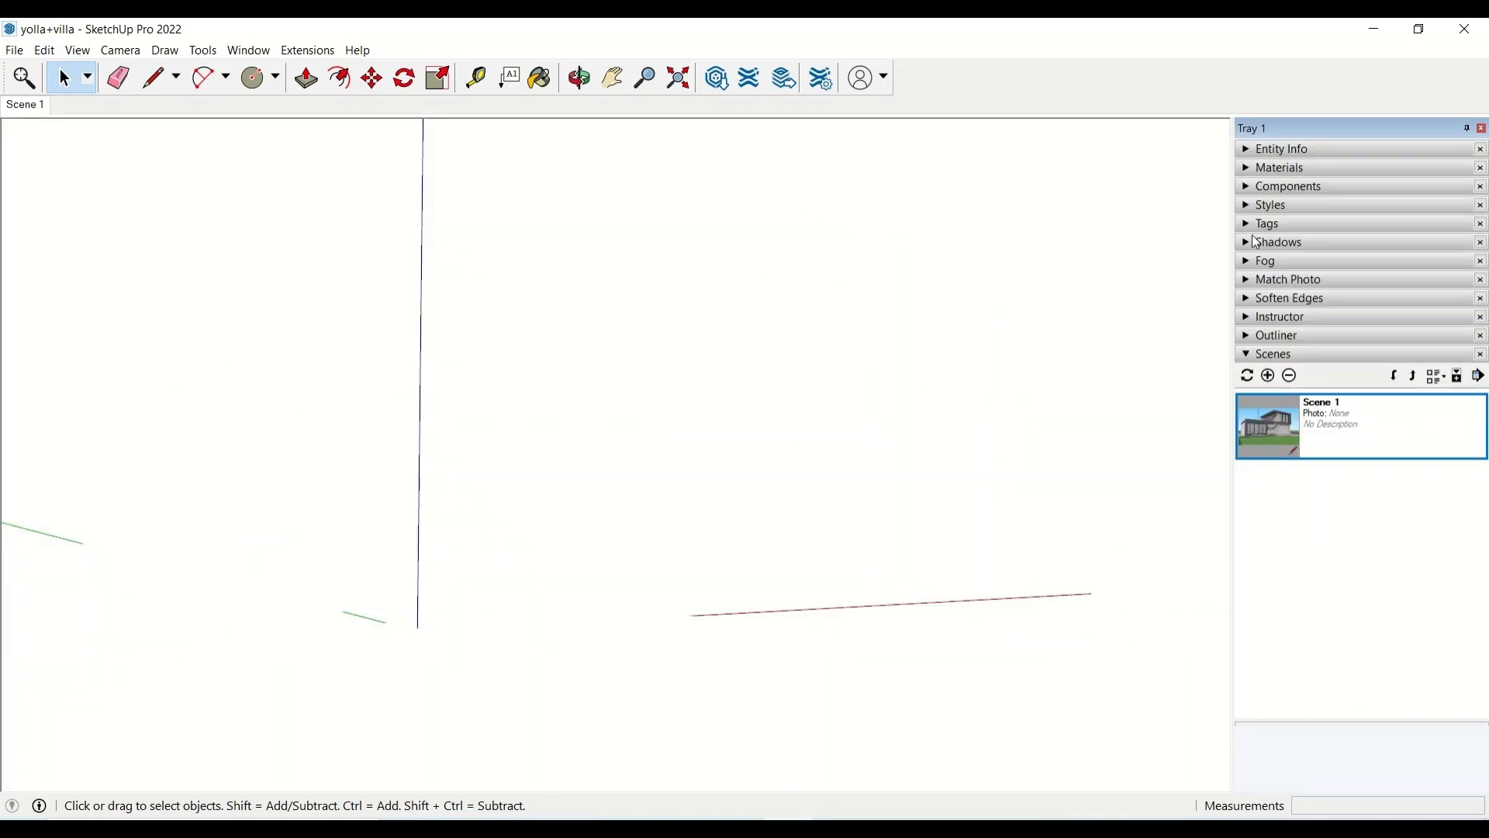
click(1279, 243)
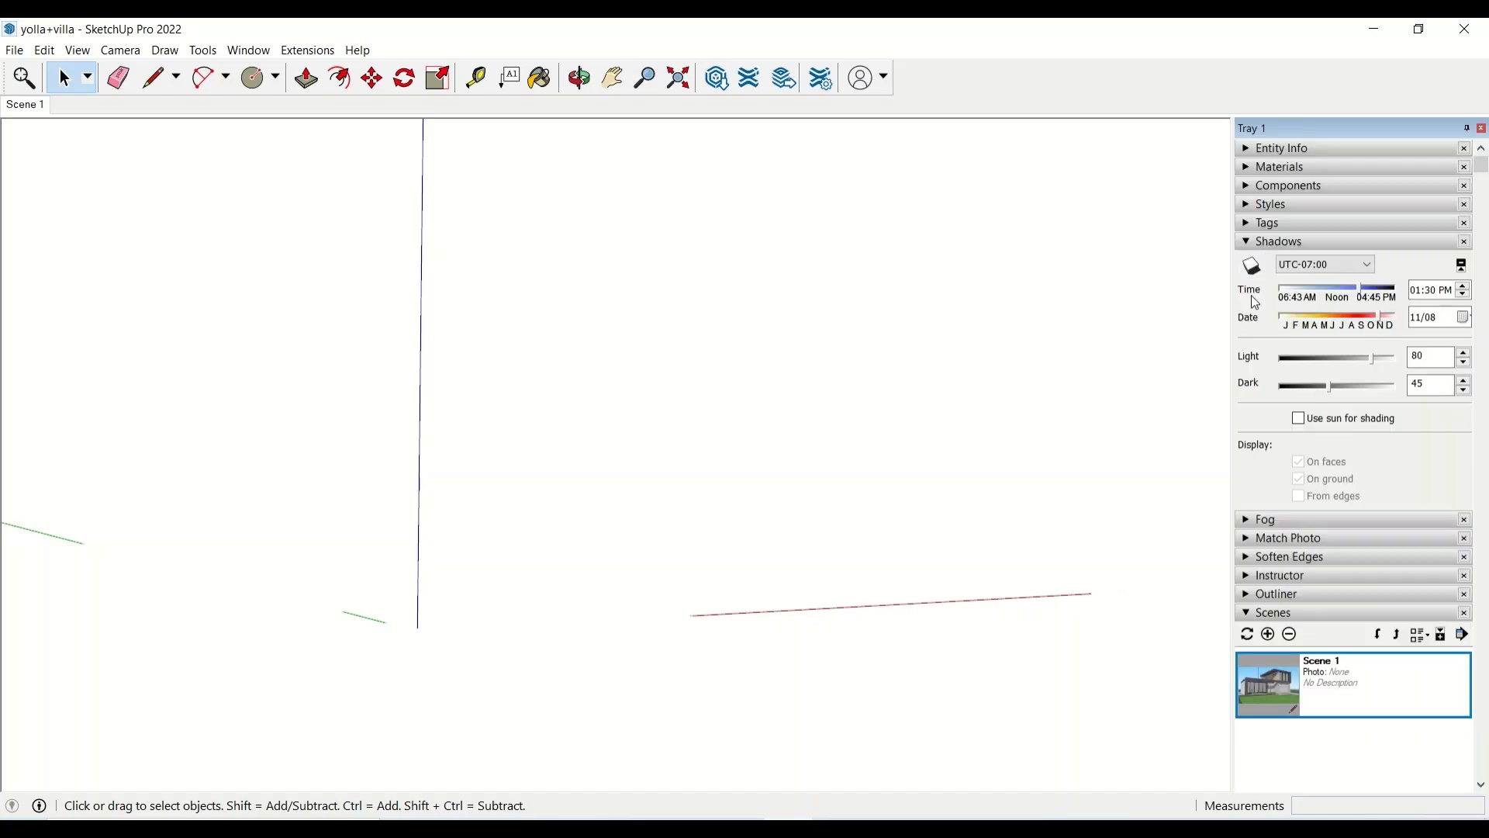
click(1252, 266)
Export the shadow-only view as a 2D graphic in PNG format named yolla+villashadow.
click(14, 50)
mouse_move(236, 347)
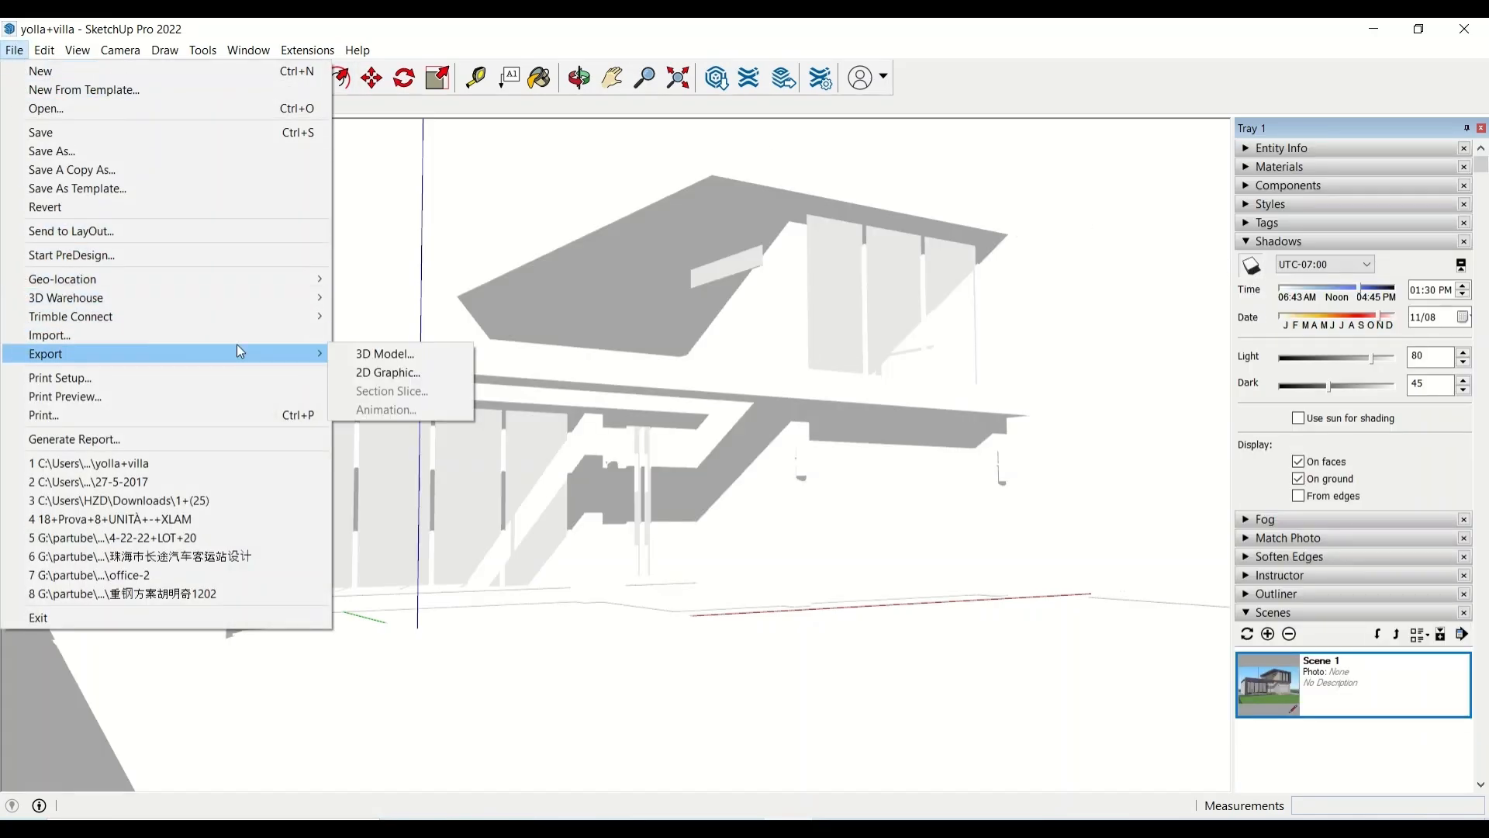
click(347, 378)
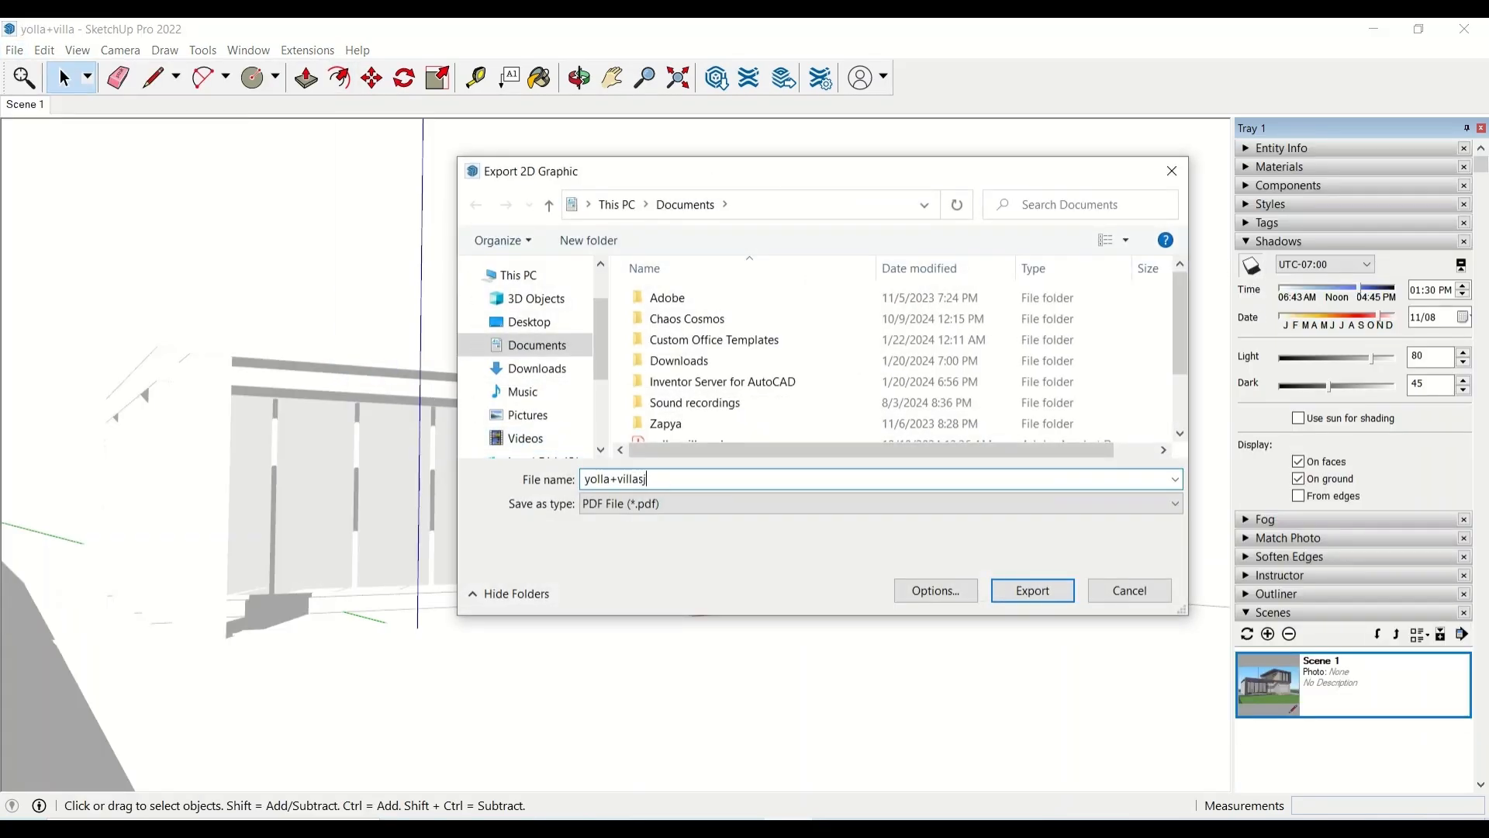
click(706, 504)
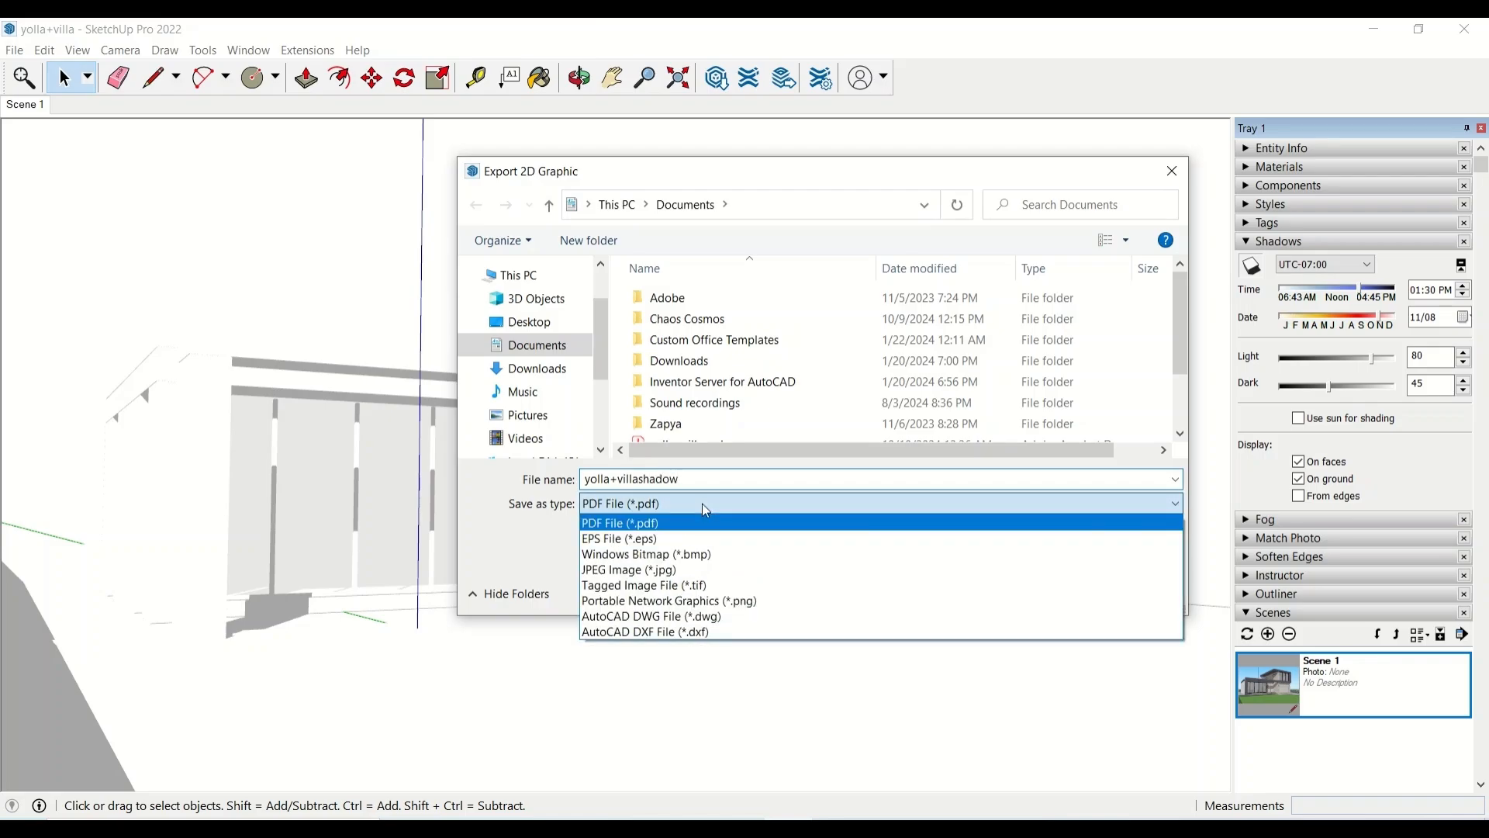
click(654, 600)
click(998, 579)
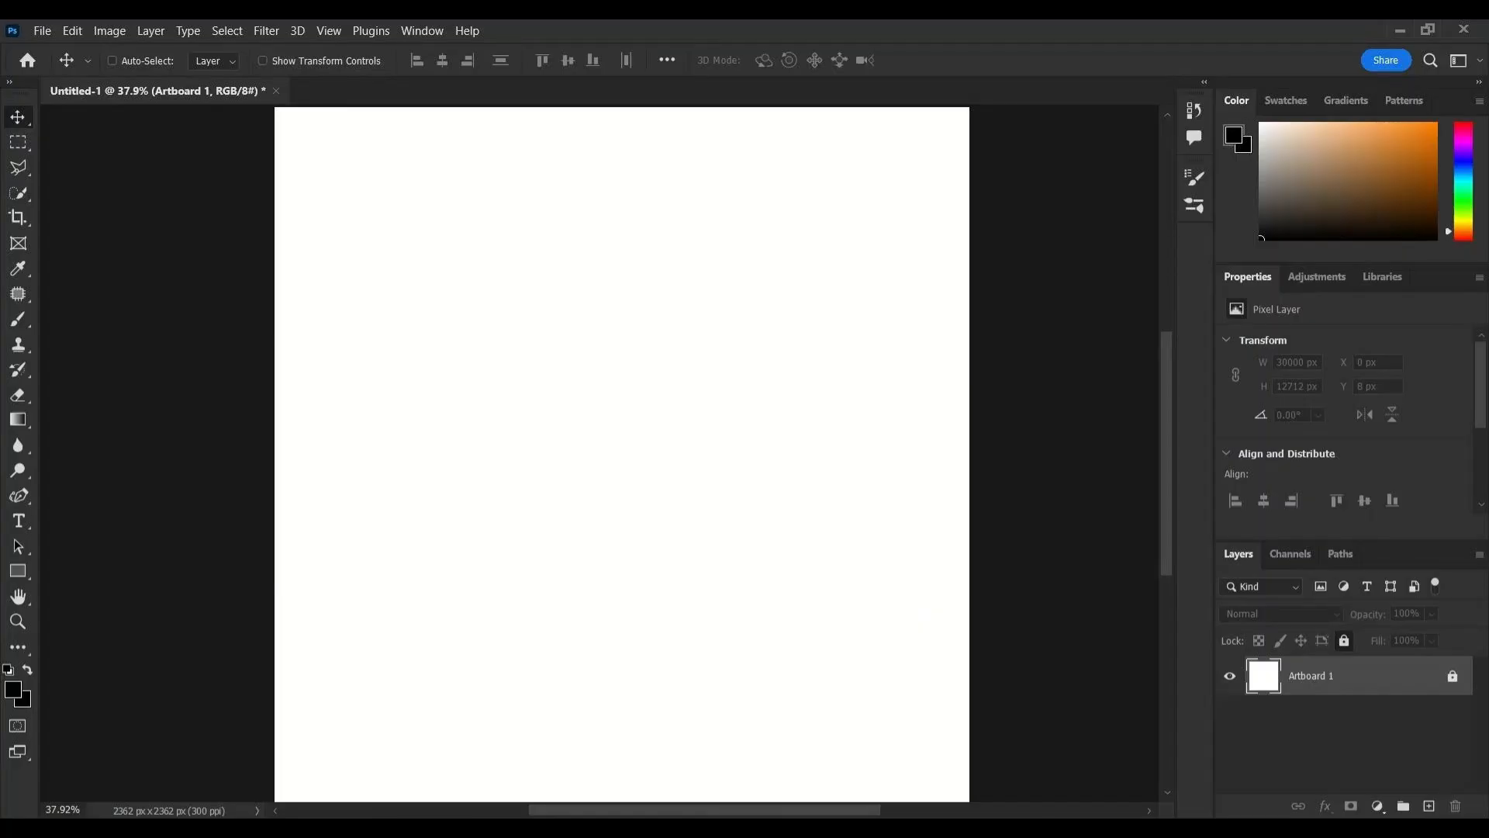
Place yolla+villa-LINES.pdf into the blank Photoshop artboard, move it down and set its Y position to 1131 px.
key(alt+Tab)
click(734, 715)
drag(706, 270, 592, 587)
click(899, 516)
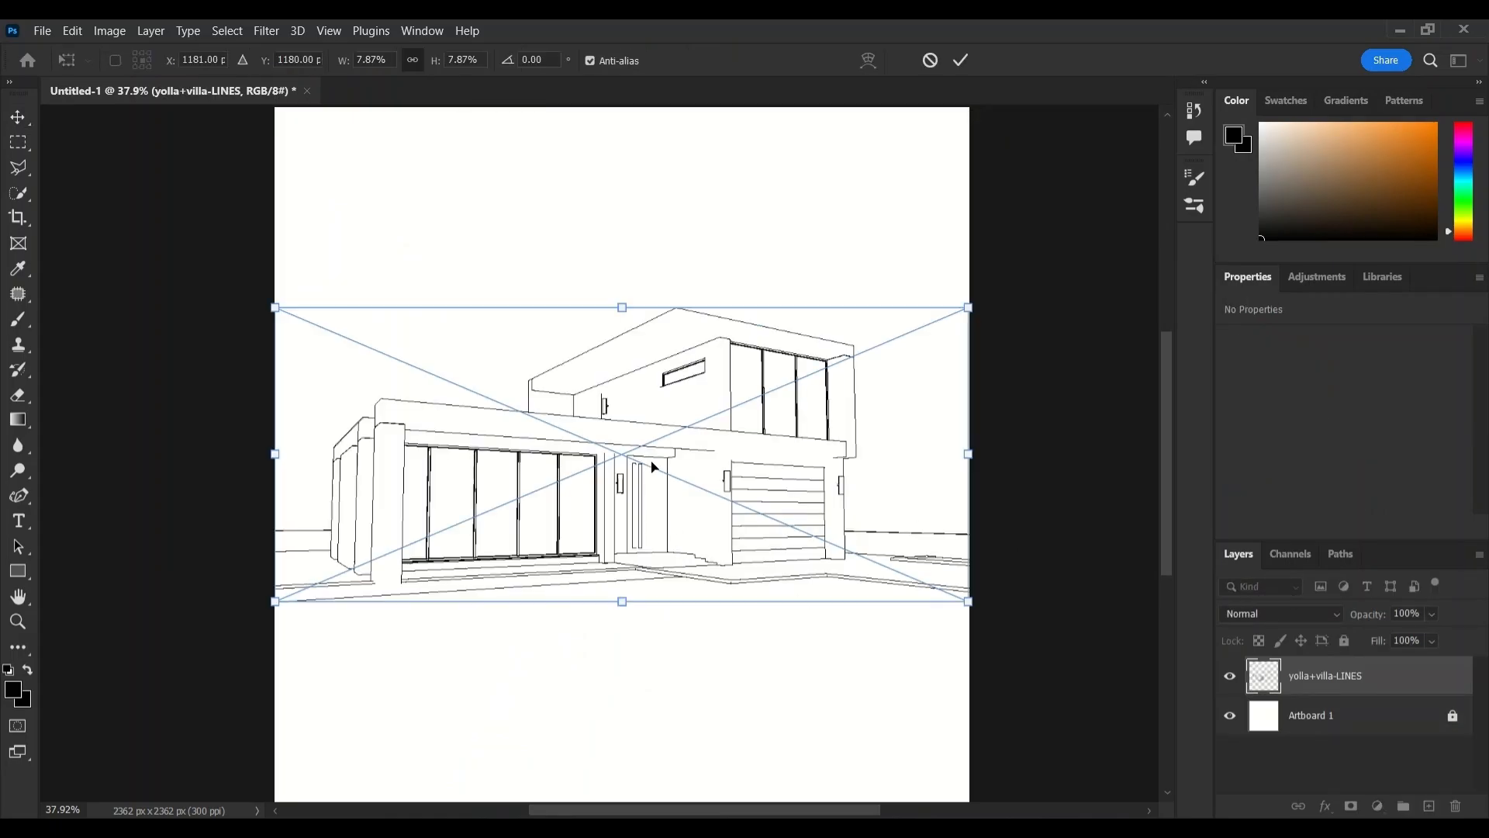
drag(651, 466, 651, 580)
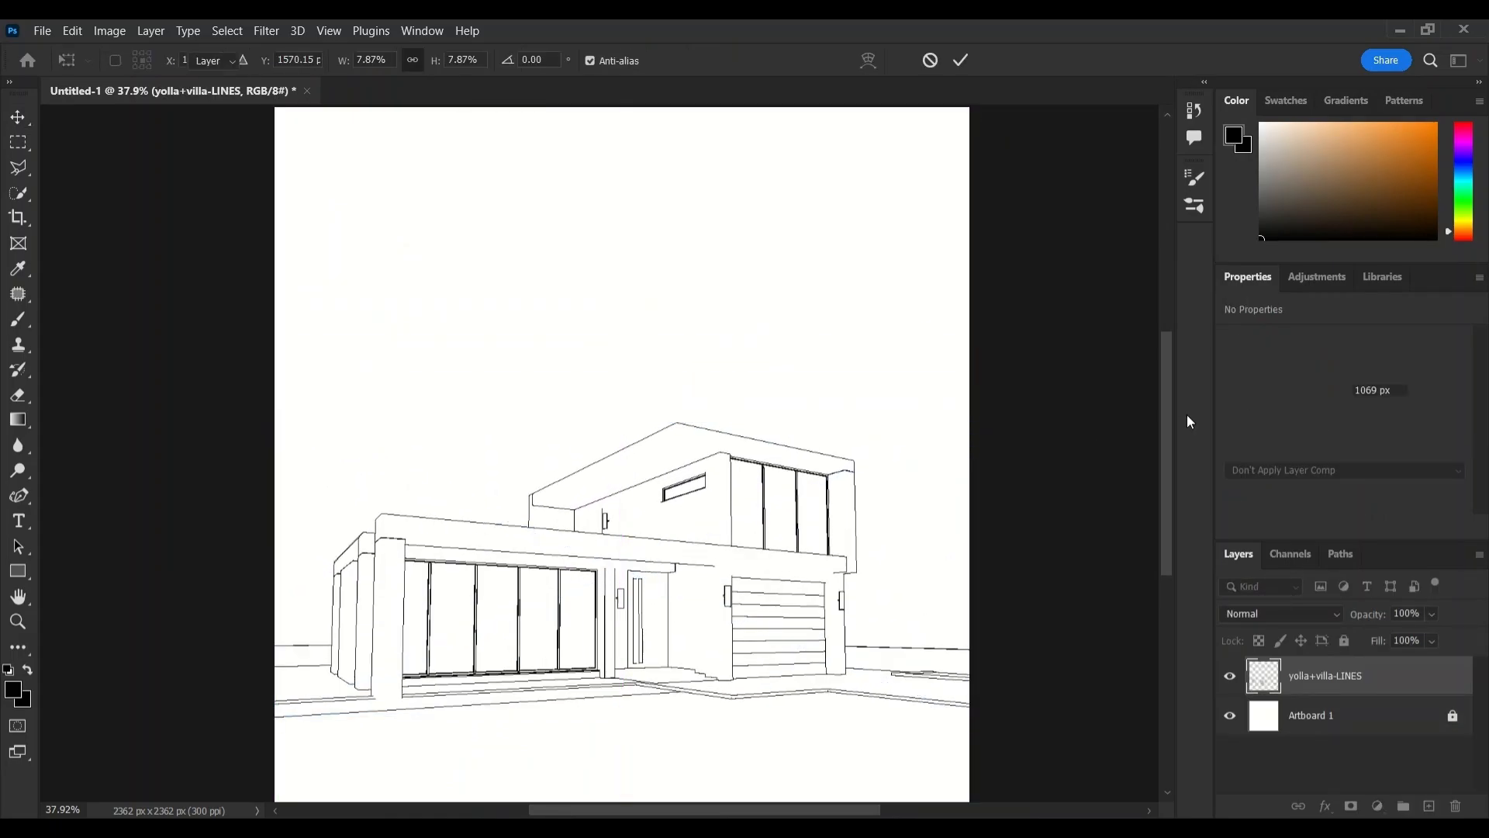
key(Return)
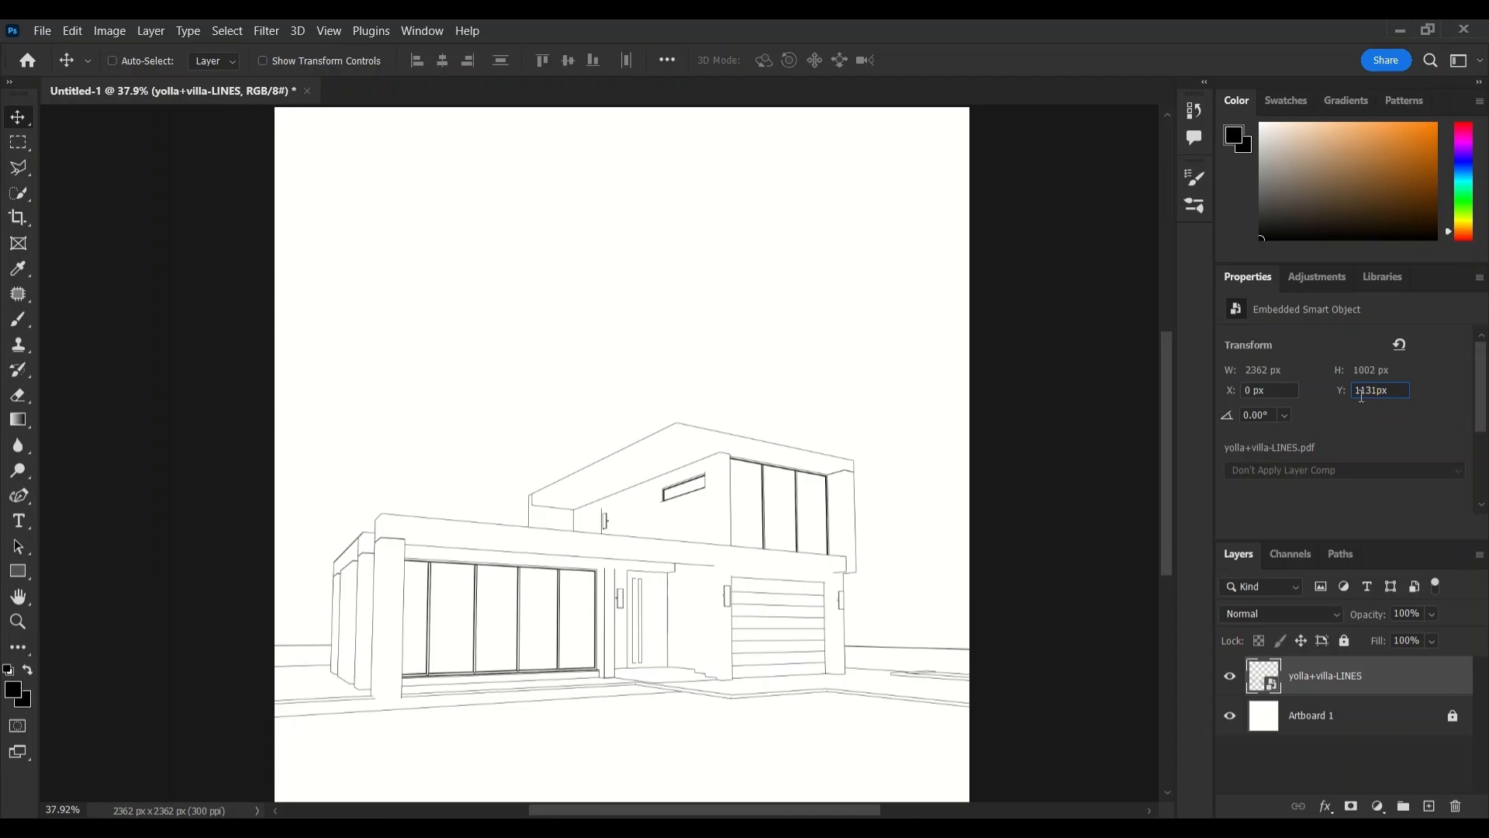
key(Return)
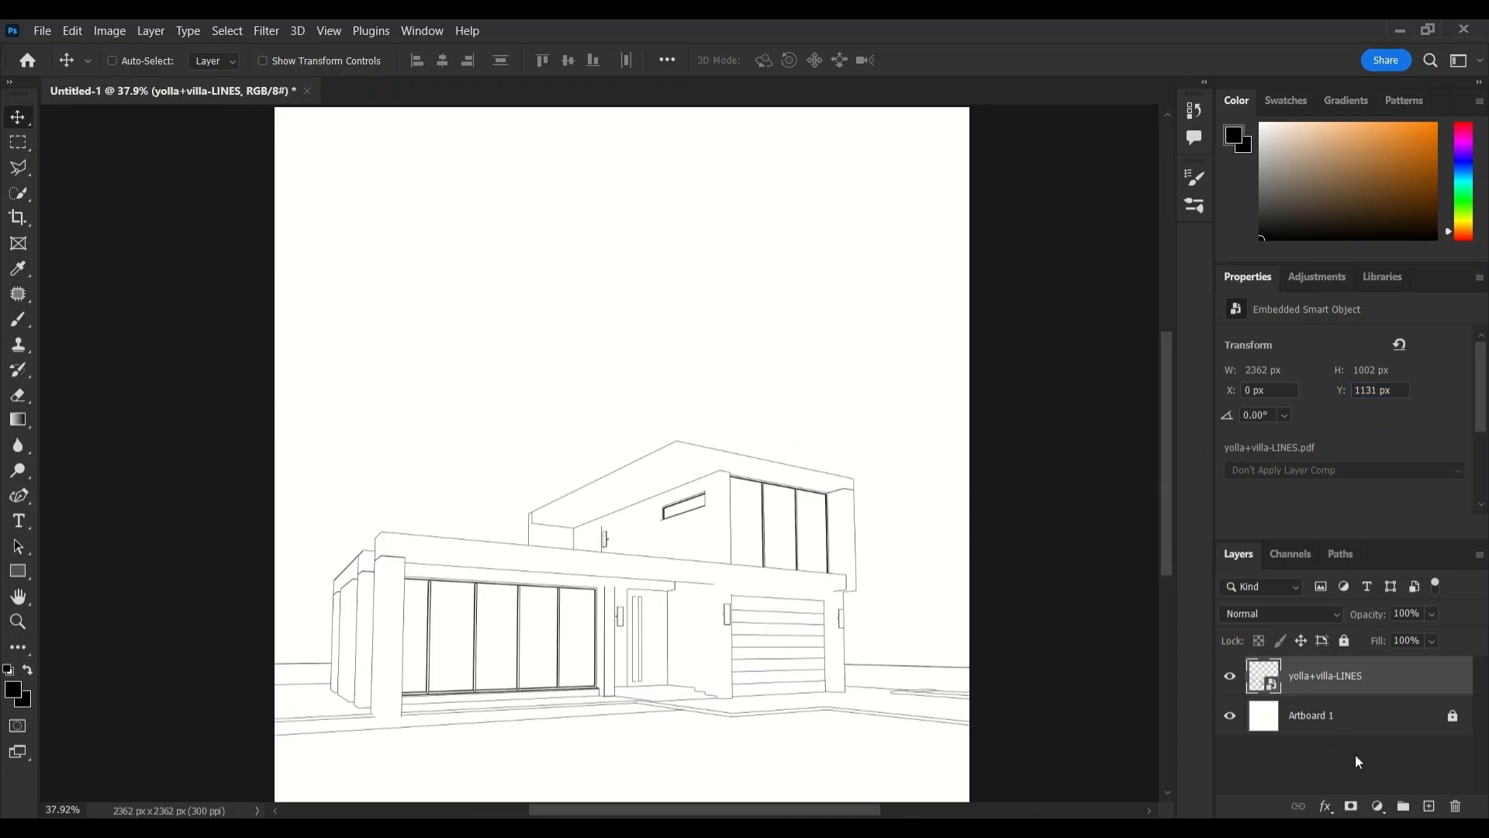
Add a new layer above the line drawing and choose the textured 491 px brush tip for painting.
click(1431, 807)
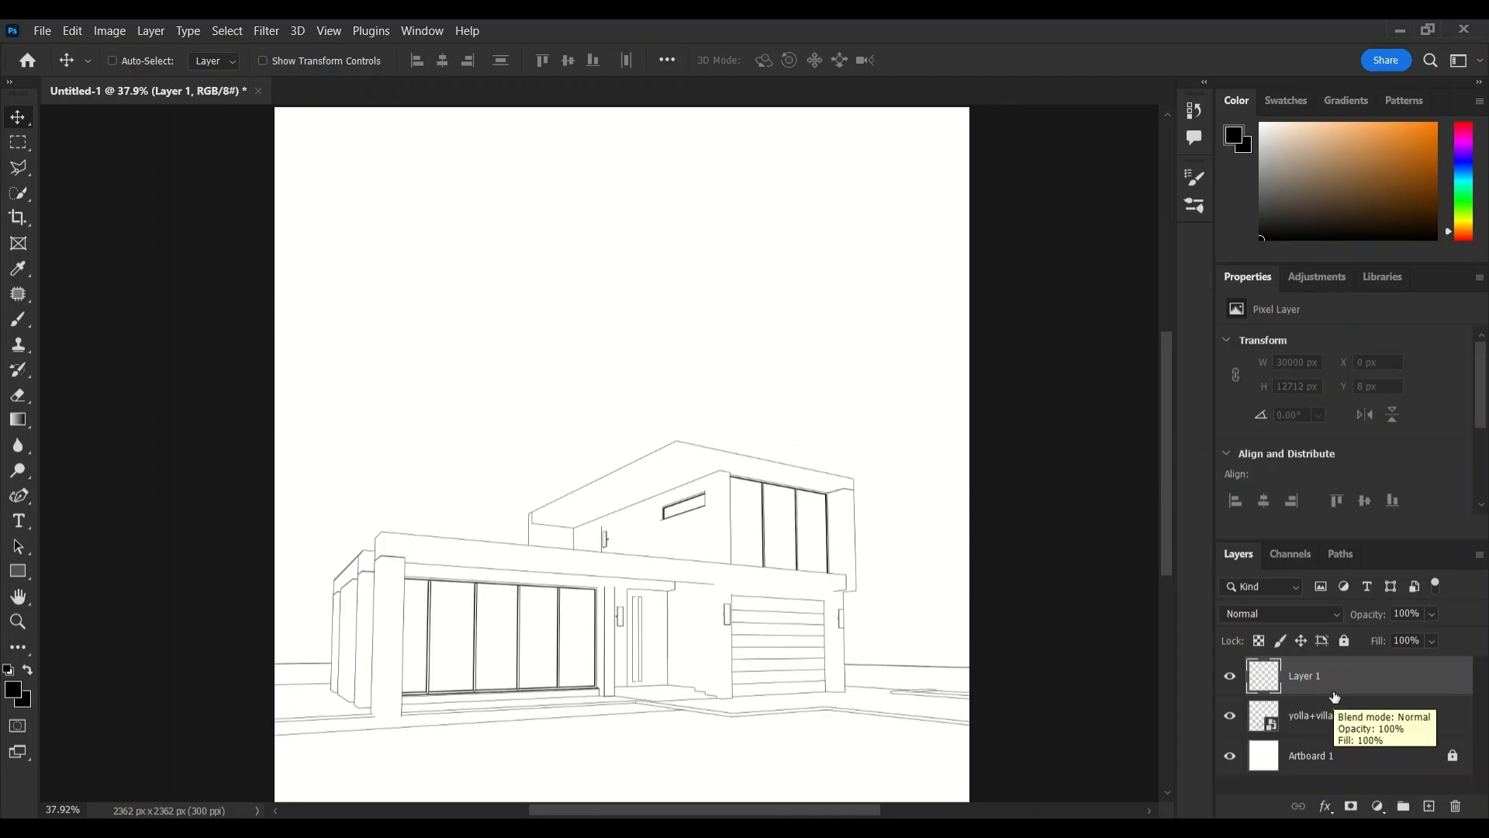
click(19, 319)
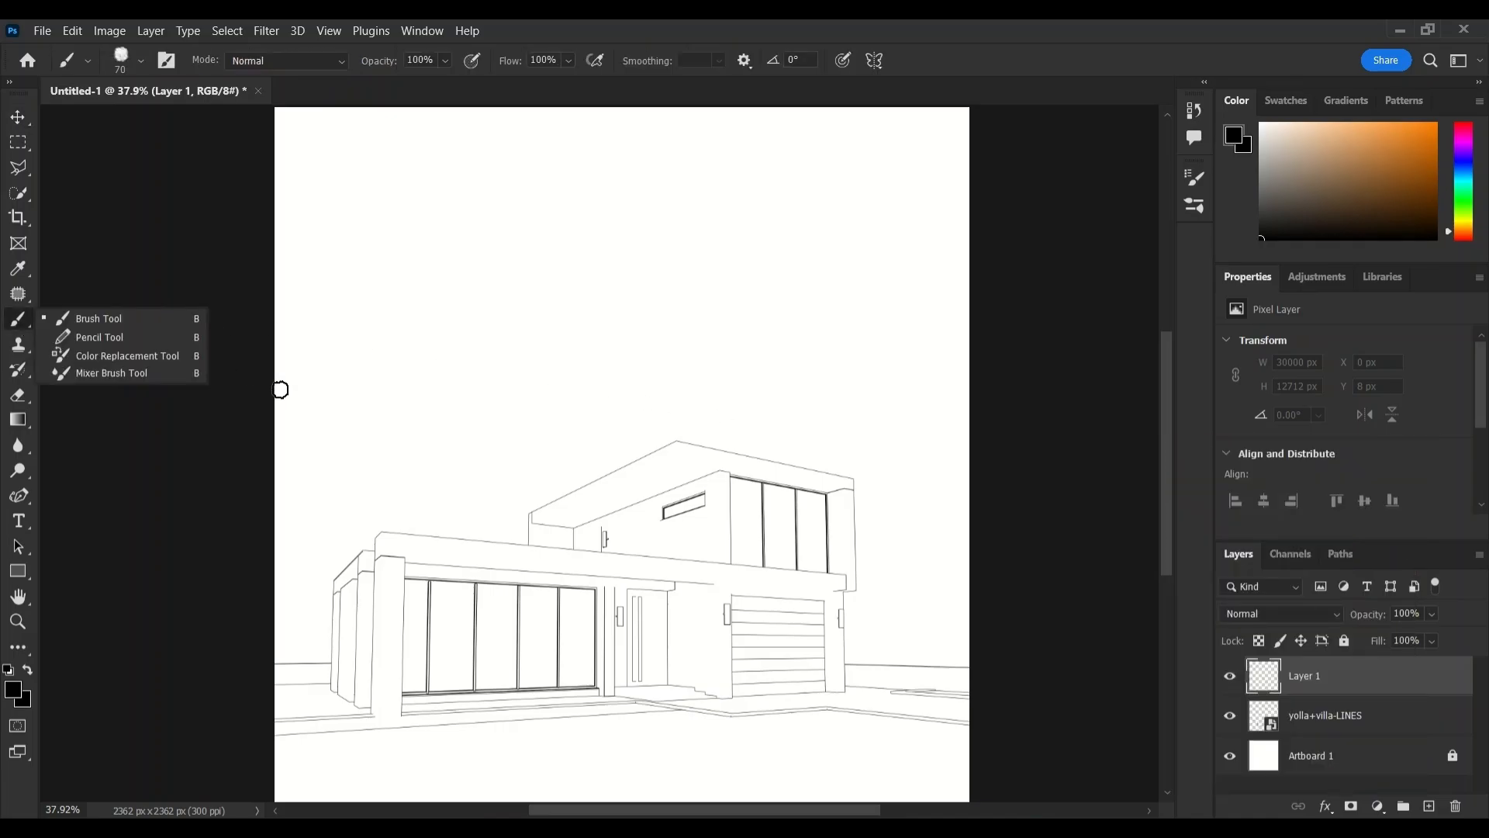
click(1192, 180)
click(1192, 179)
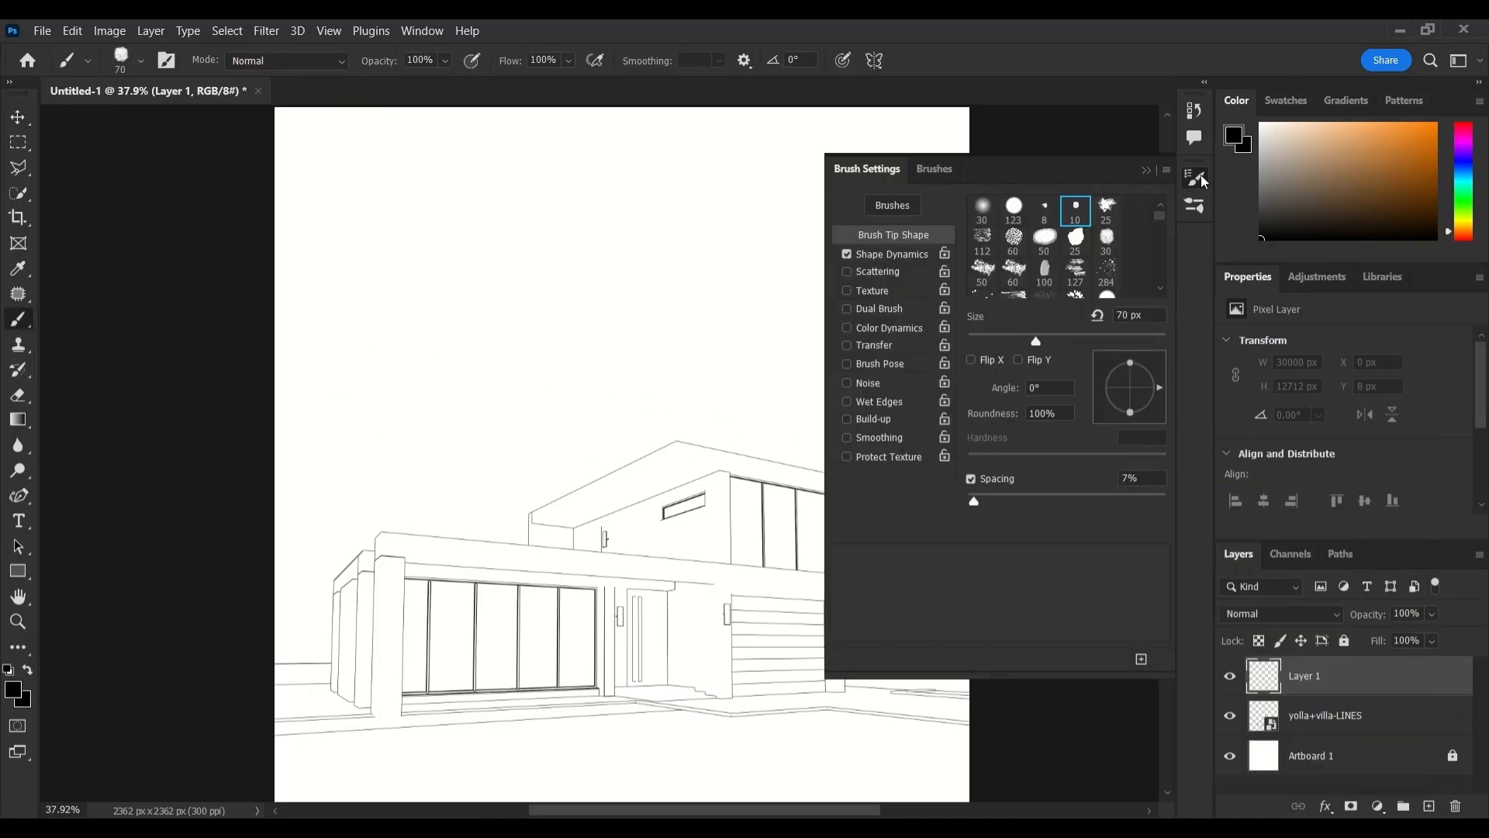
scroll(1068, 269, down, 8)
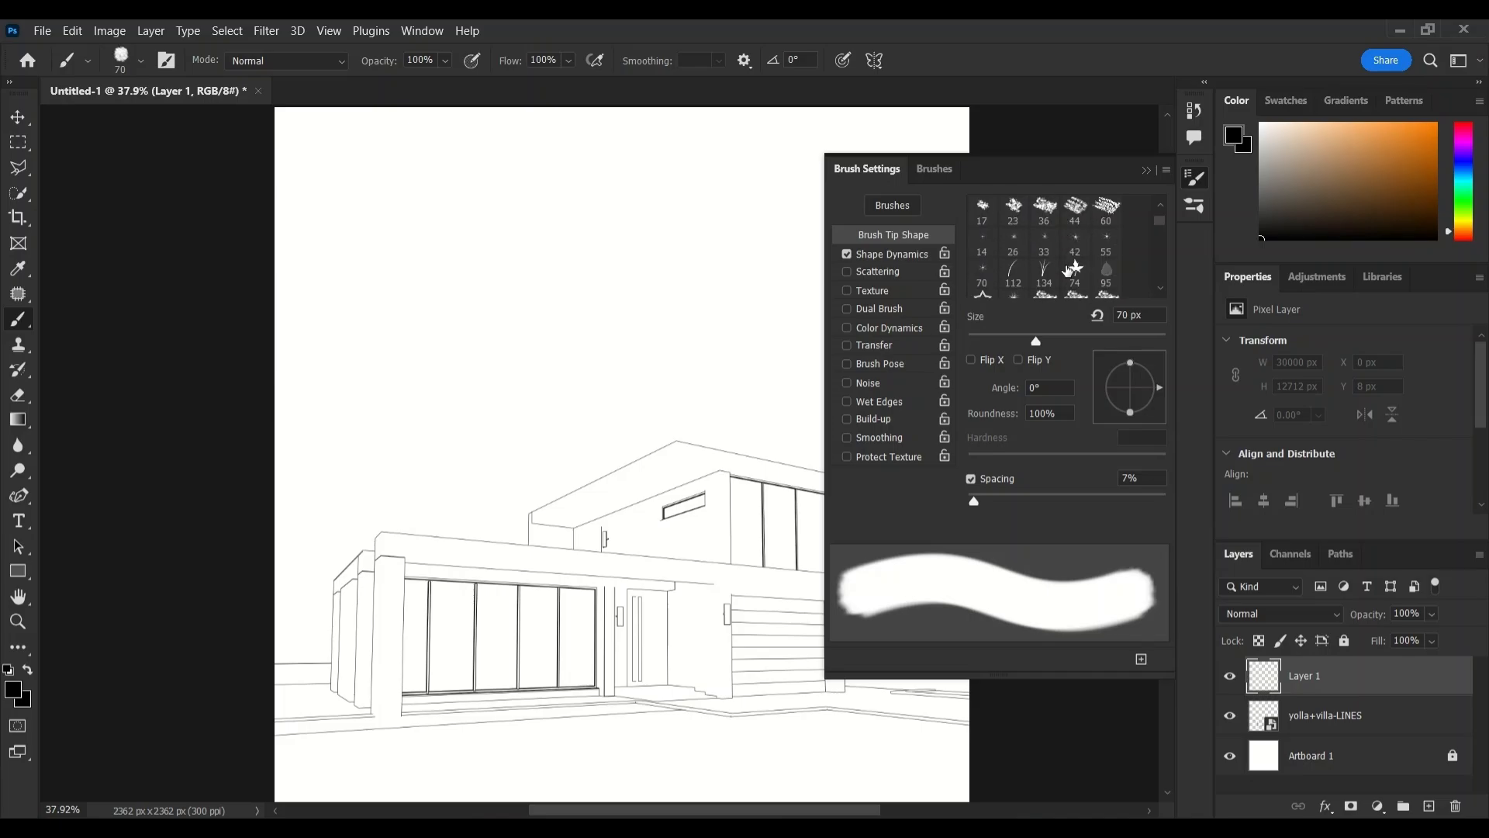
scroll(1068, 269, down, 3)
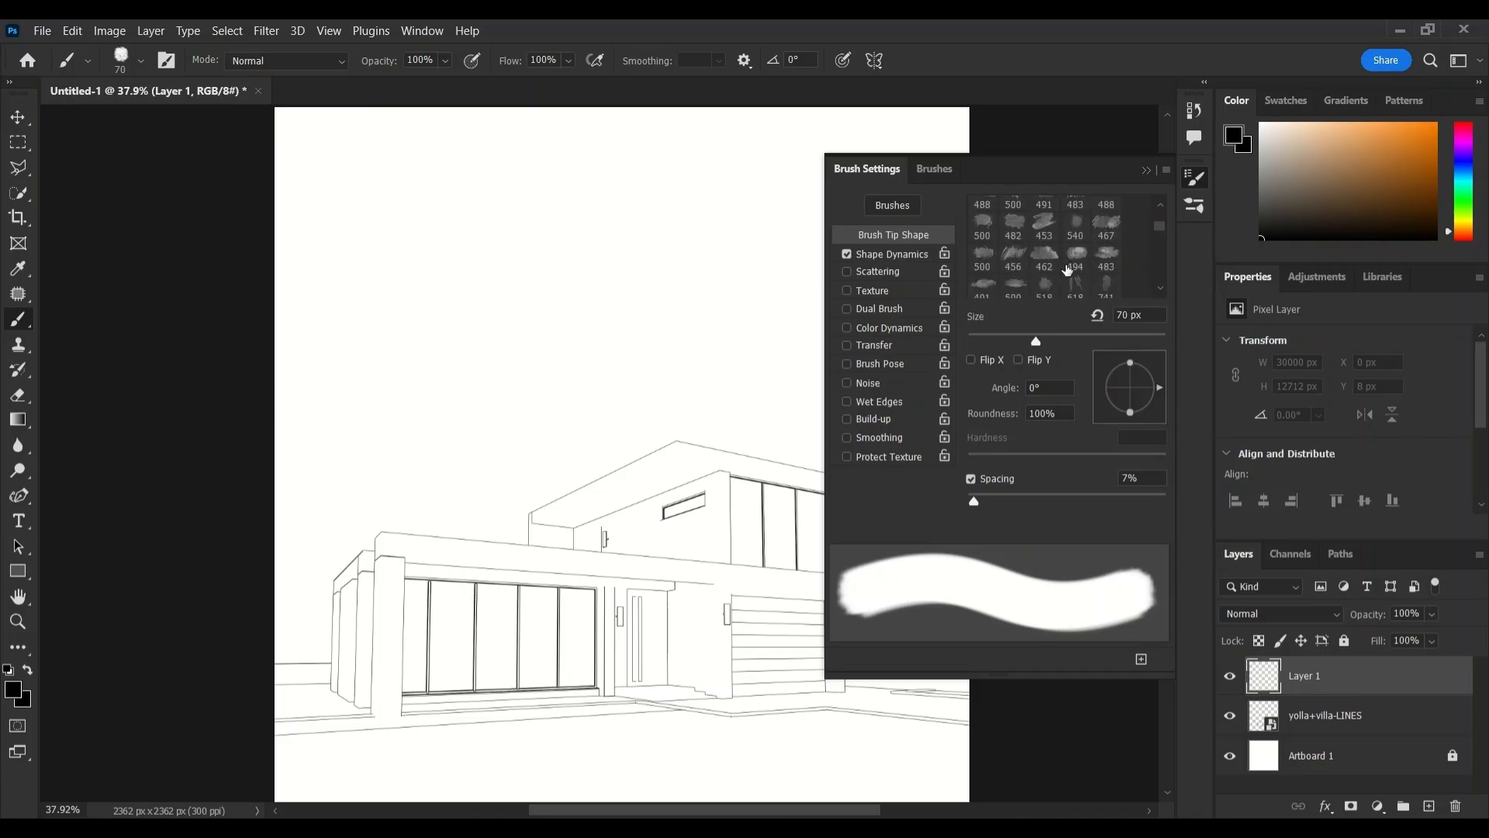
scroll(1055, 269, up, 1)
click(1046, 216)
click(1146, 171)
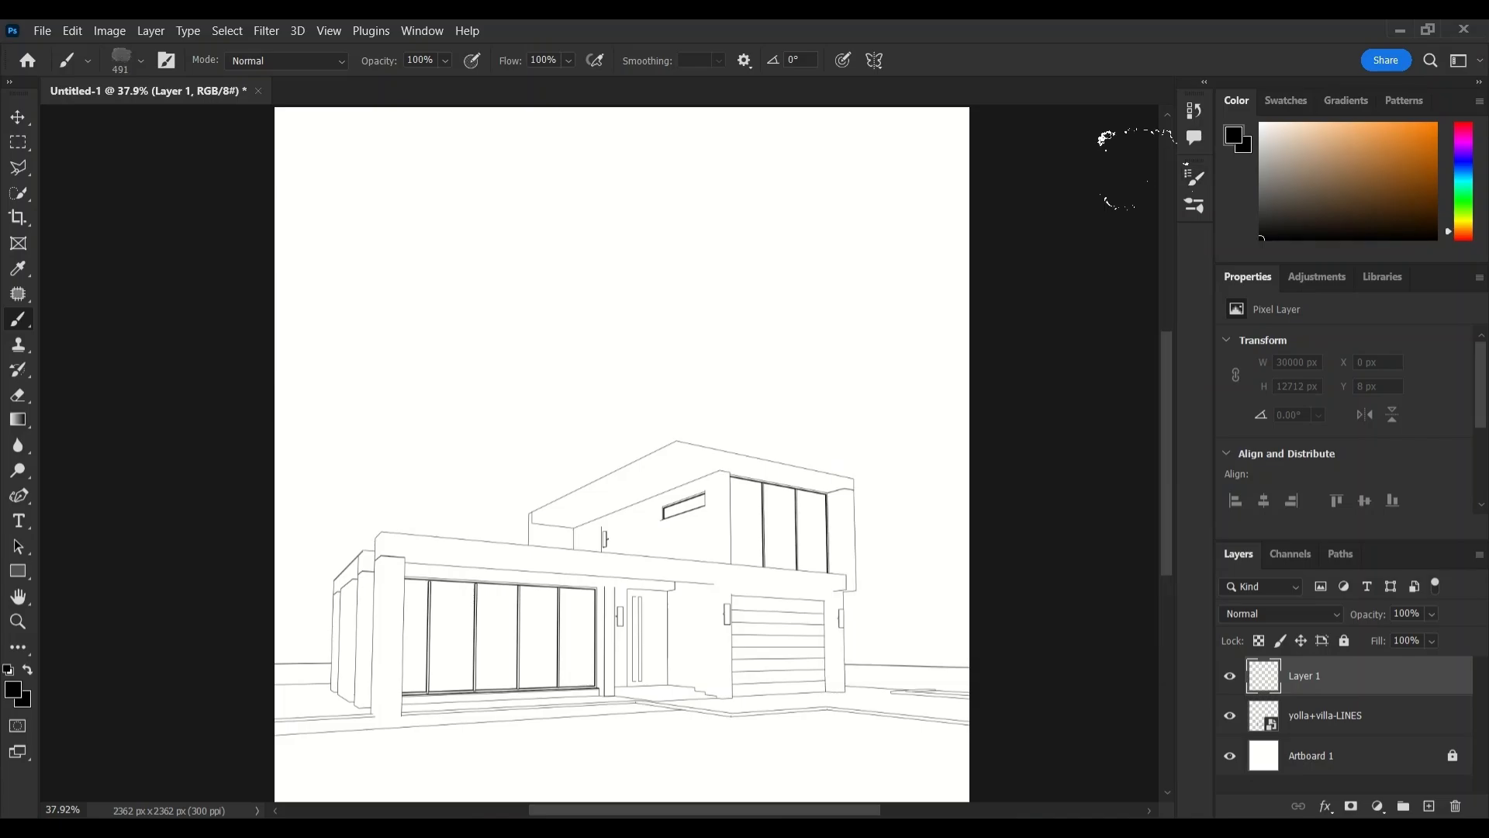
Pick a light grey, reduce the brush to 200 px and shade the upper storey's roof edge and side wall.
click(1465, 179)
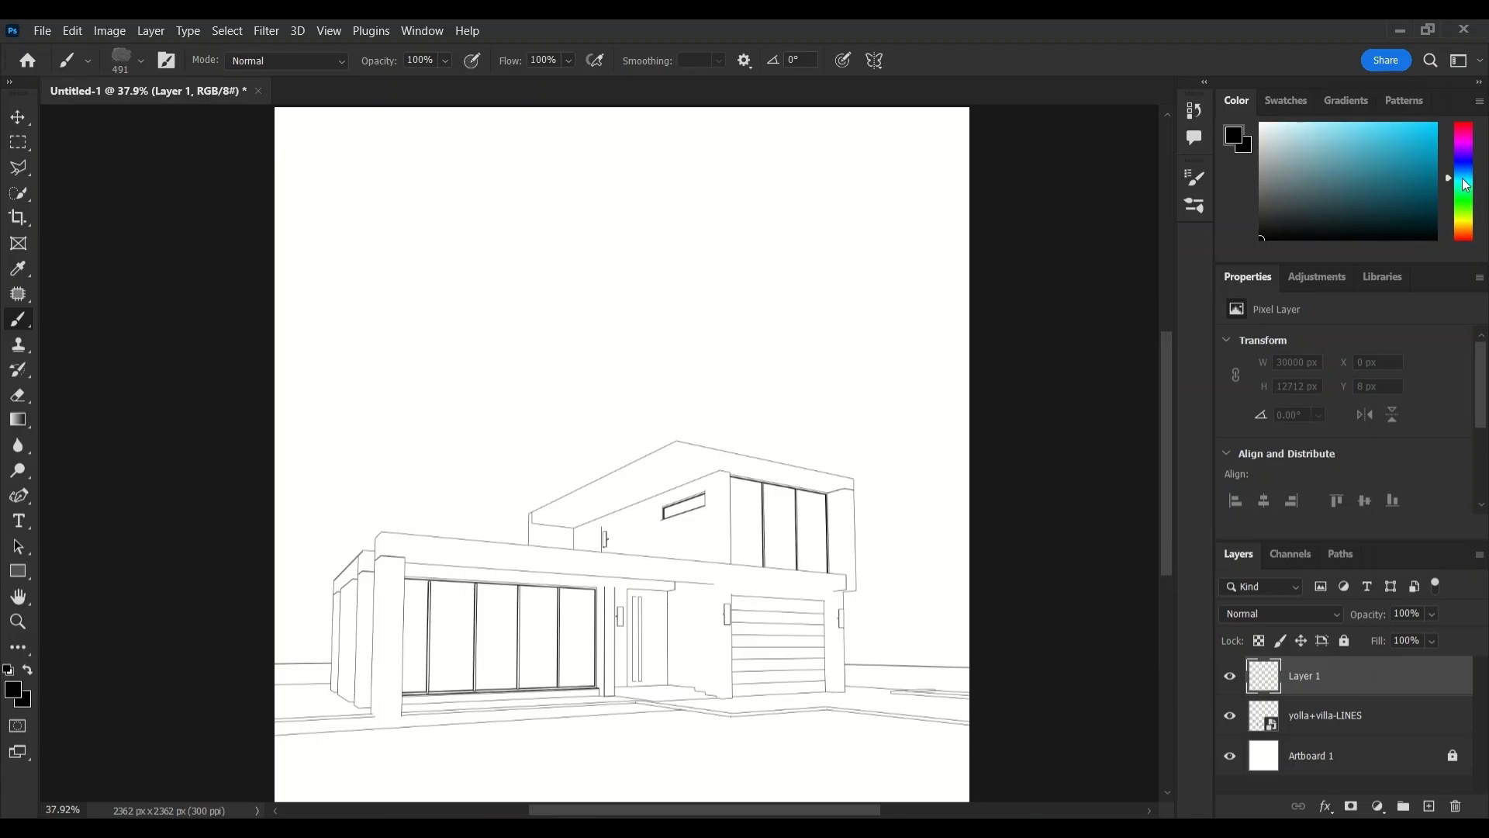
drag(1217, 152, 1233, 135)
key(bracketleft)
key(bracketleft)
key(bracketleft)
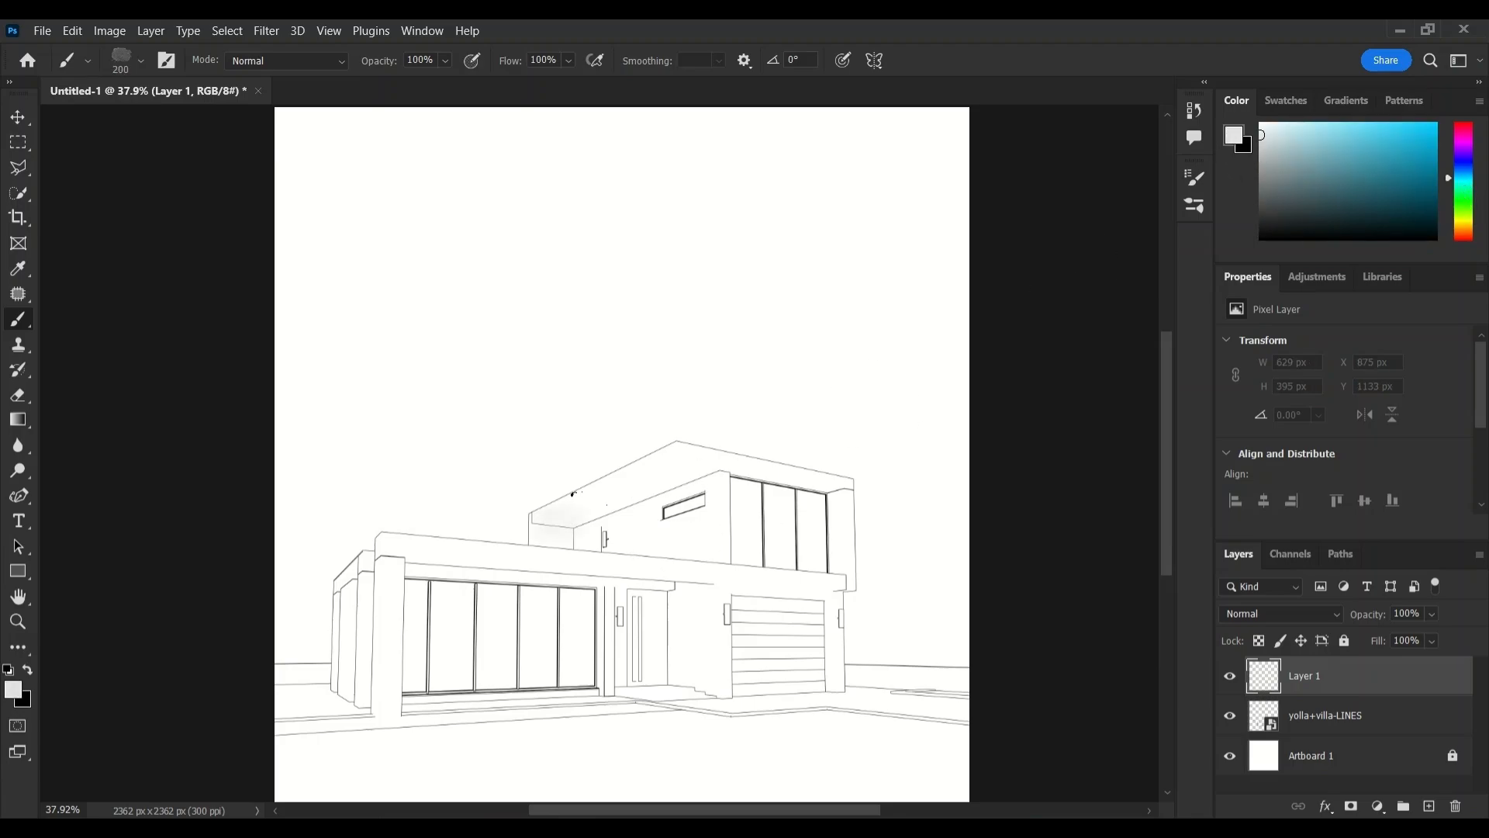
mouse_move(571, 495)
mouse_down()
mouse_move(678, 443)
mouse_move(541, 522)
mouse_move(556, 541)
mouse_move(698, 534)
mouse_move(574, 528)
mouse_move(714, 476)
mouse_up()
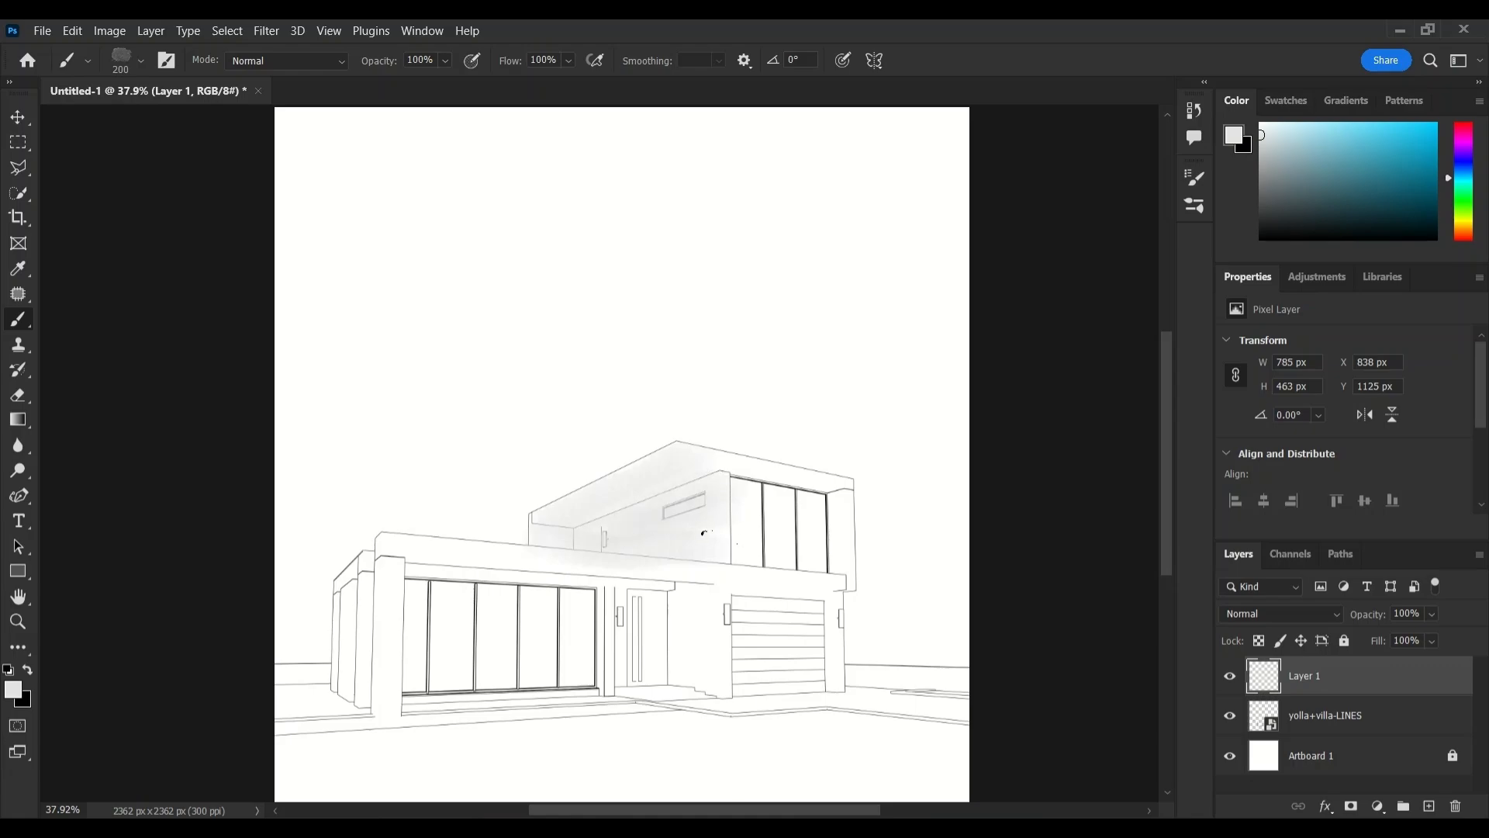
Set the grey shading layer's blending mode to Multiply and shade the lower storey's roof band, columns and entrance.
click(1281, 613)
click(1249, 456)
mouse_move(413, 542)
mouse_down()
mouse_move(713, 575)
mouse_move(695, 670)
mouse_move(682, 576)
mouse_move(580, 686)
mouse_up()
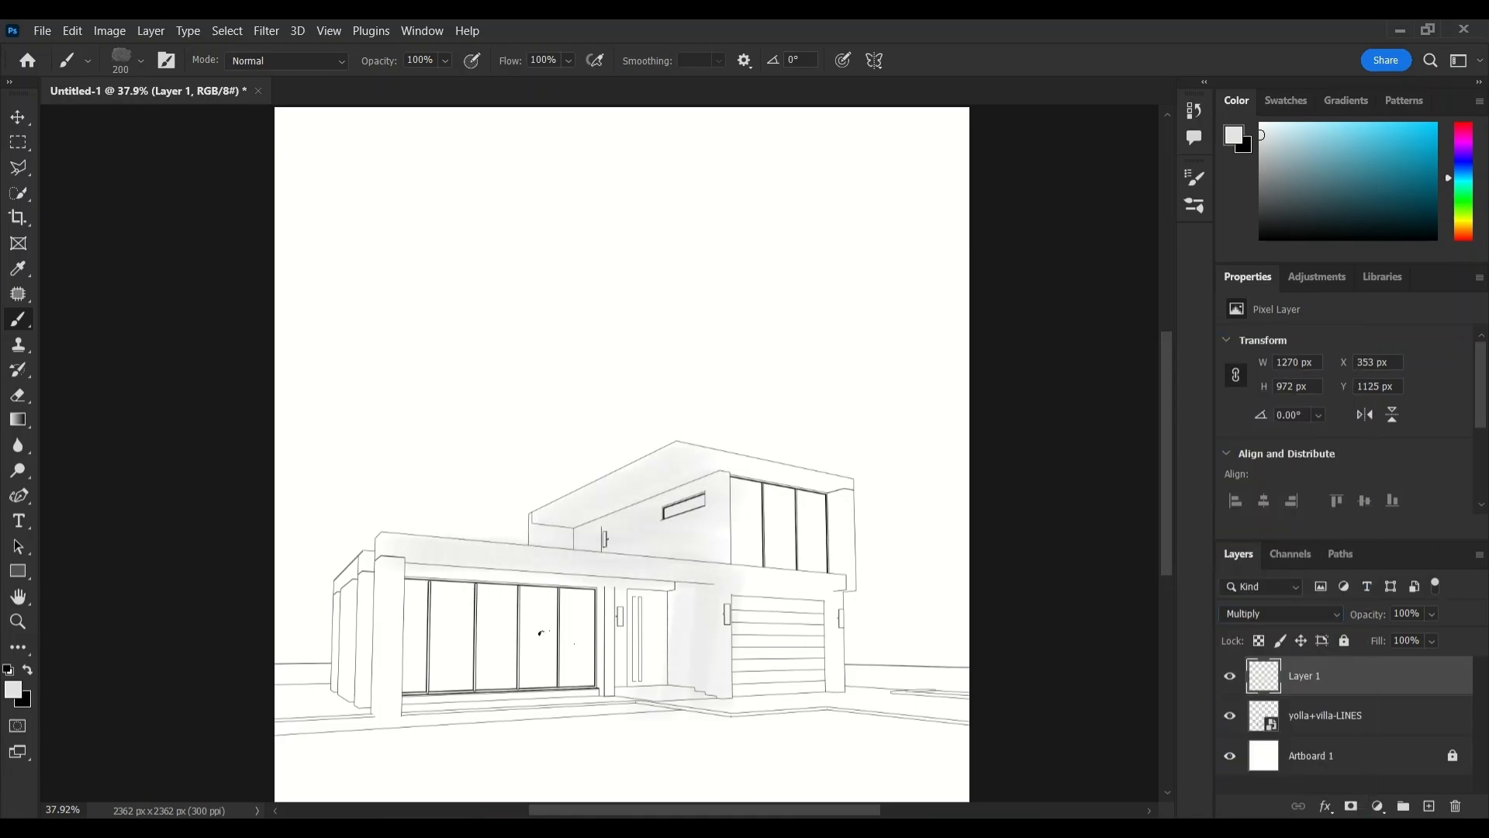
mouse_move(364, 575)
mouse_down()
mouse_move(358, 702)
mouse_move(333, 660)
mouse_up()
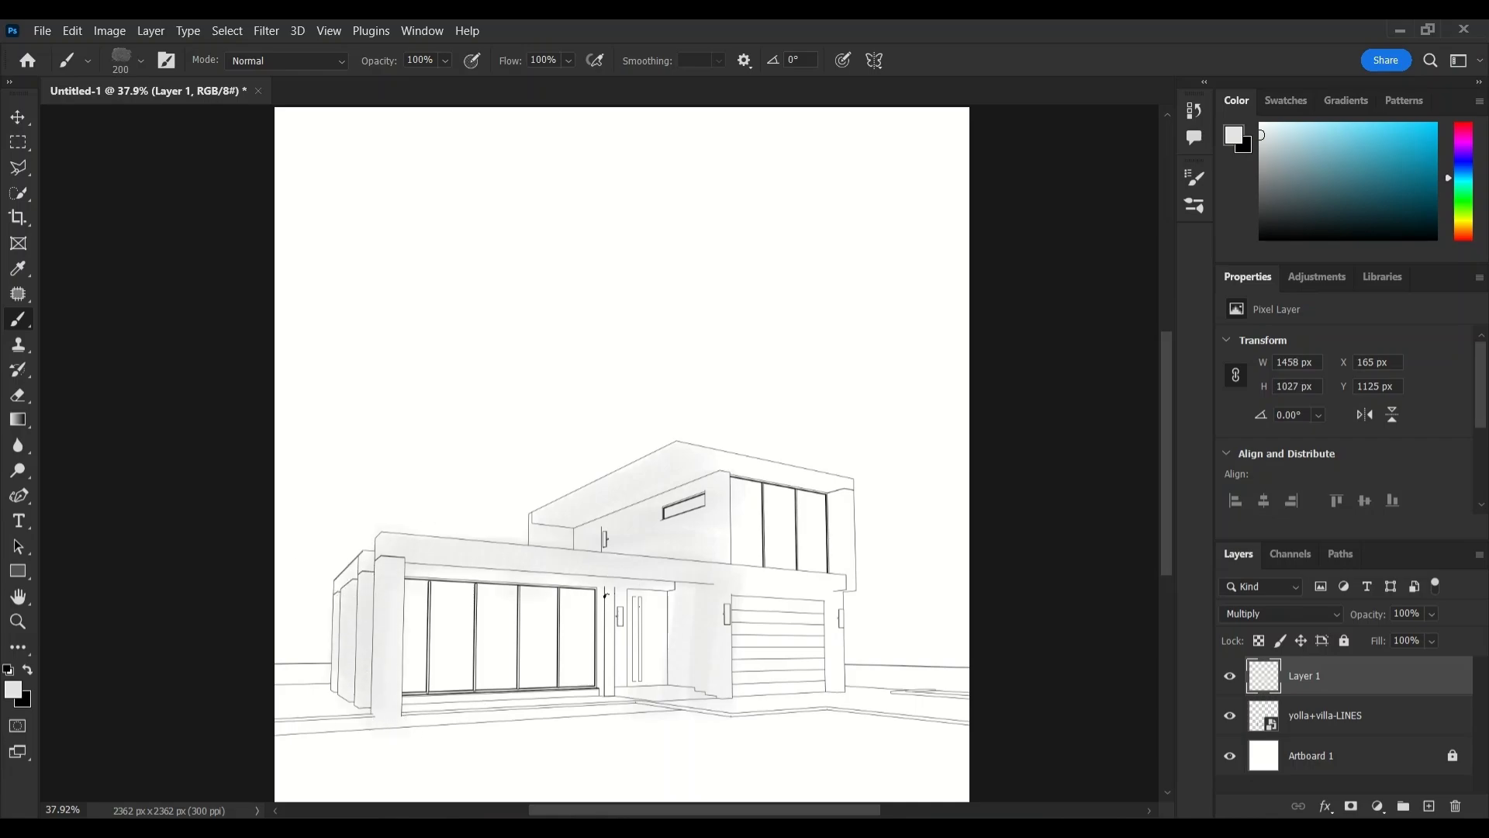
drag(626, 610, 625, 673)
Reduce the brush to 125 px and shade the wall around the garage door and beside the upper windows in grey.
key(bracketleft)
key(bracketleft)
key(bracketleft)
drag(746, 580, 833, 587)
drag(842, 501, 832, 556)
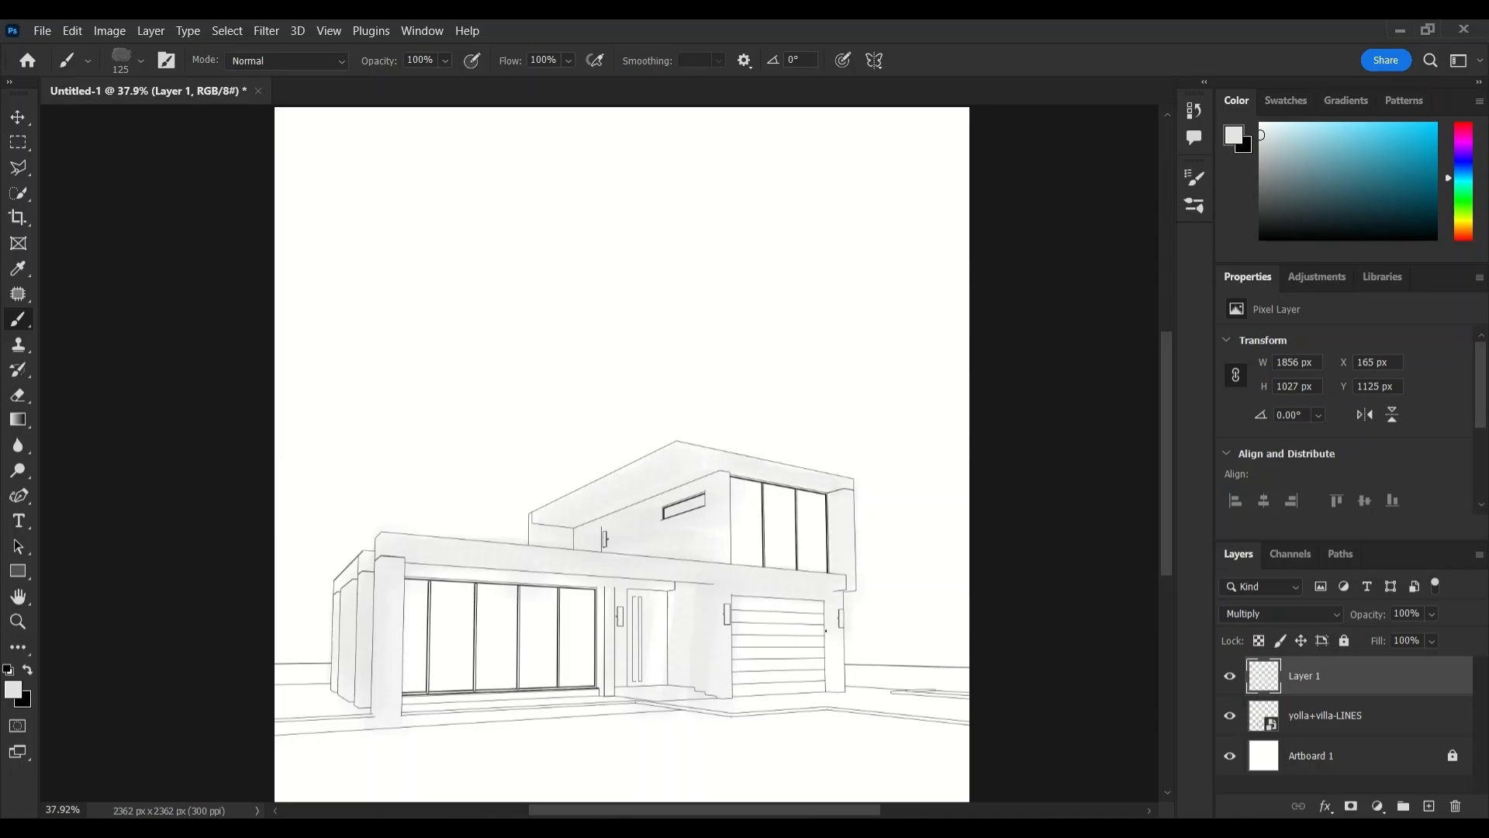
drag(825, 630, 824, 691)
On a new layer, paint both storeys' windows light blue with the 500 px textured brush and set the layer to Multiply.
click(1428, 806)
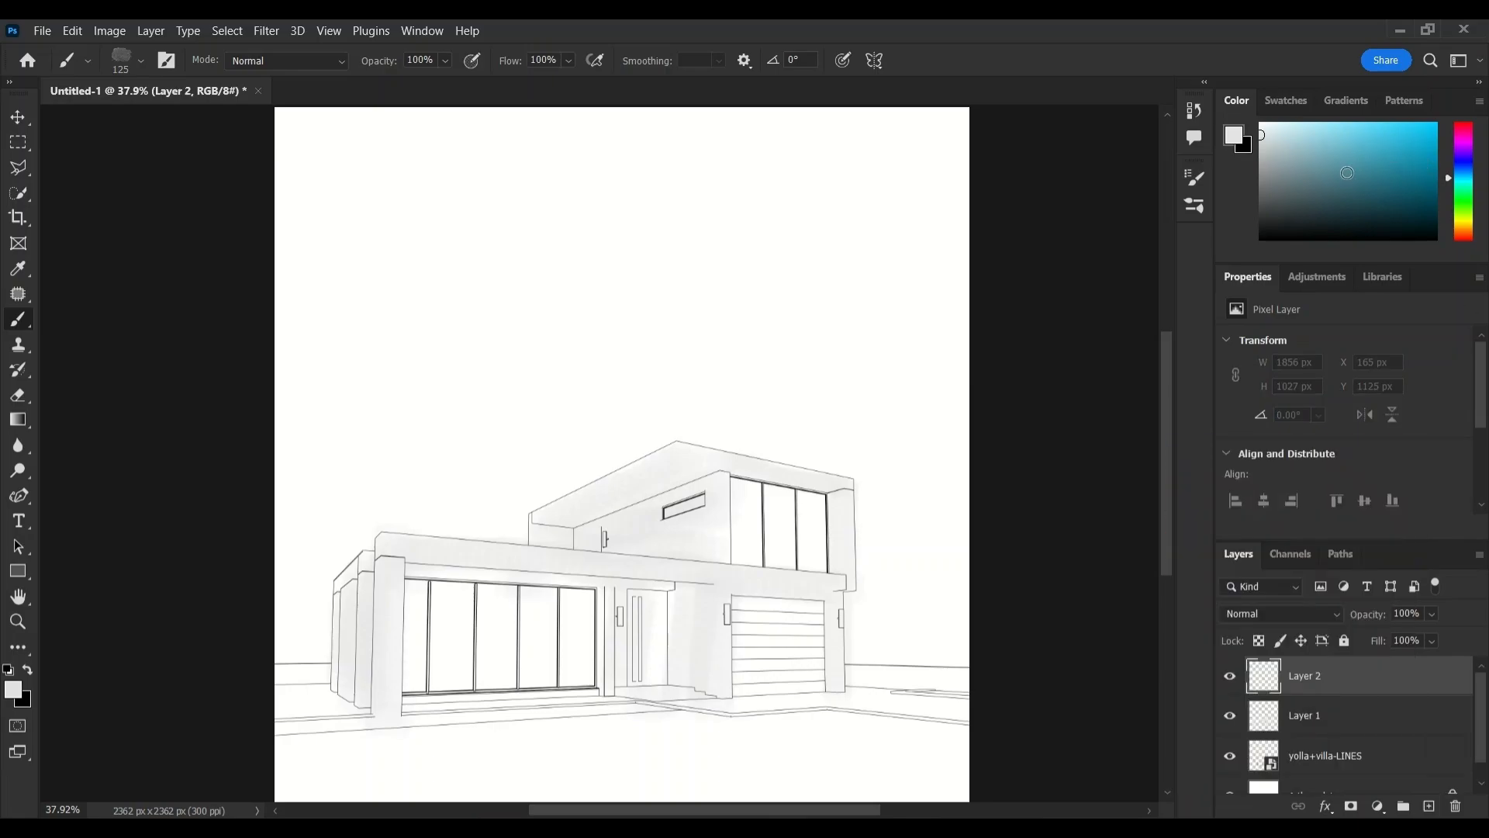
click(1200, 181)
click(977, 262)
click(1194, 179)
mouse_move(407, 605)
mouse_down()
mouse_move(428, 635)
mouse_move(503, 659)
mouse_up()
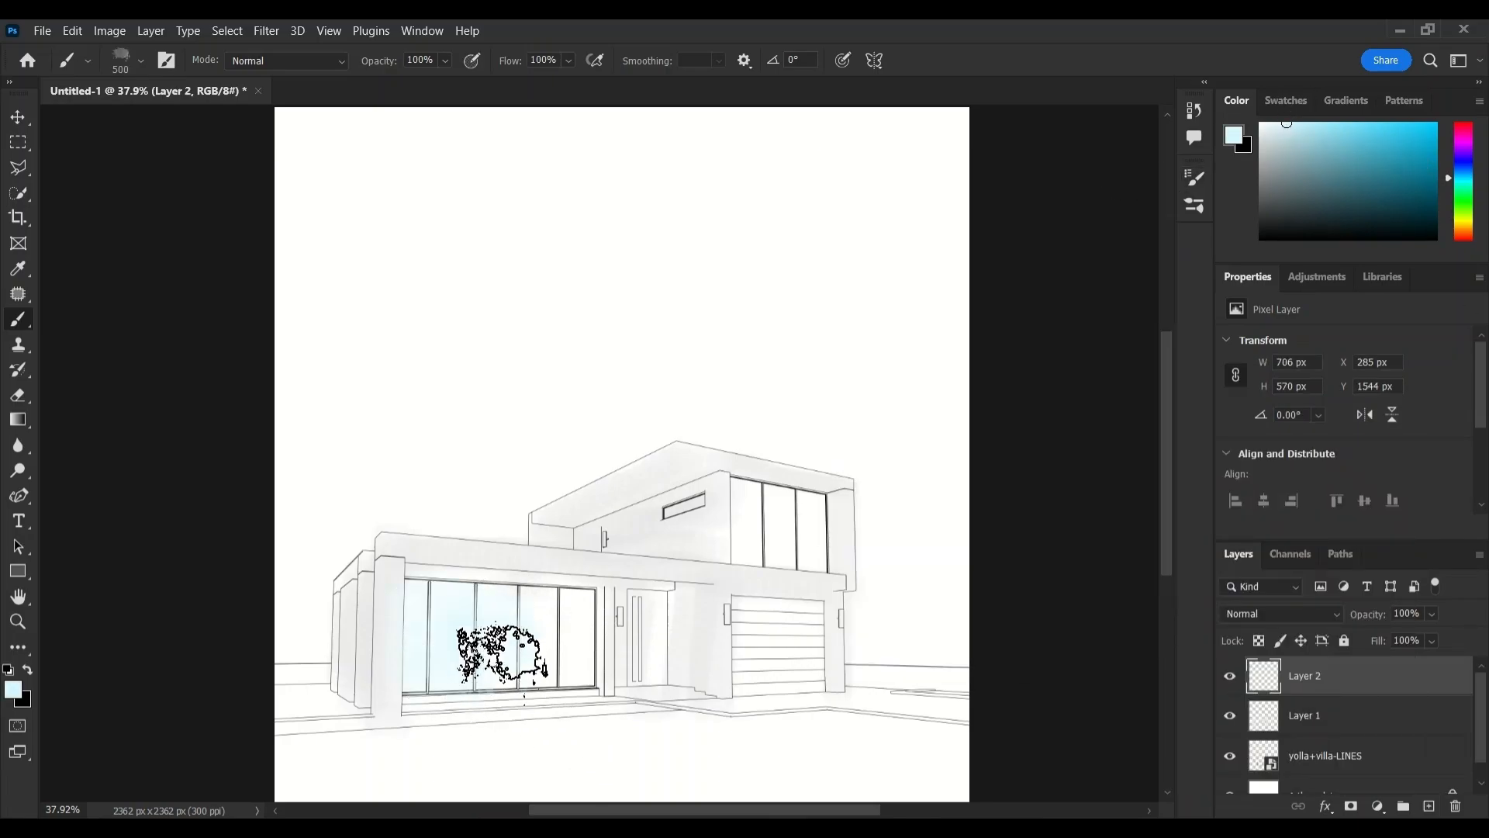
drag(756, 543, 787, 540)
click(1281, 613)
click(1271, 397)
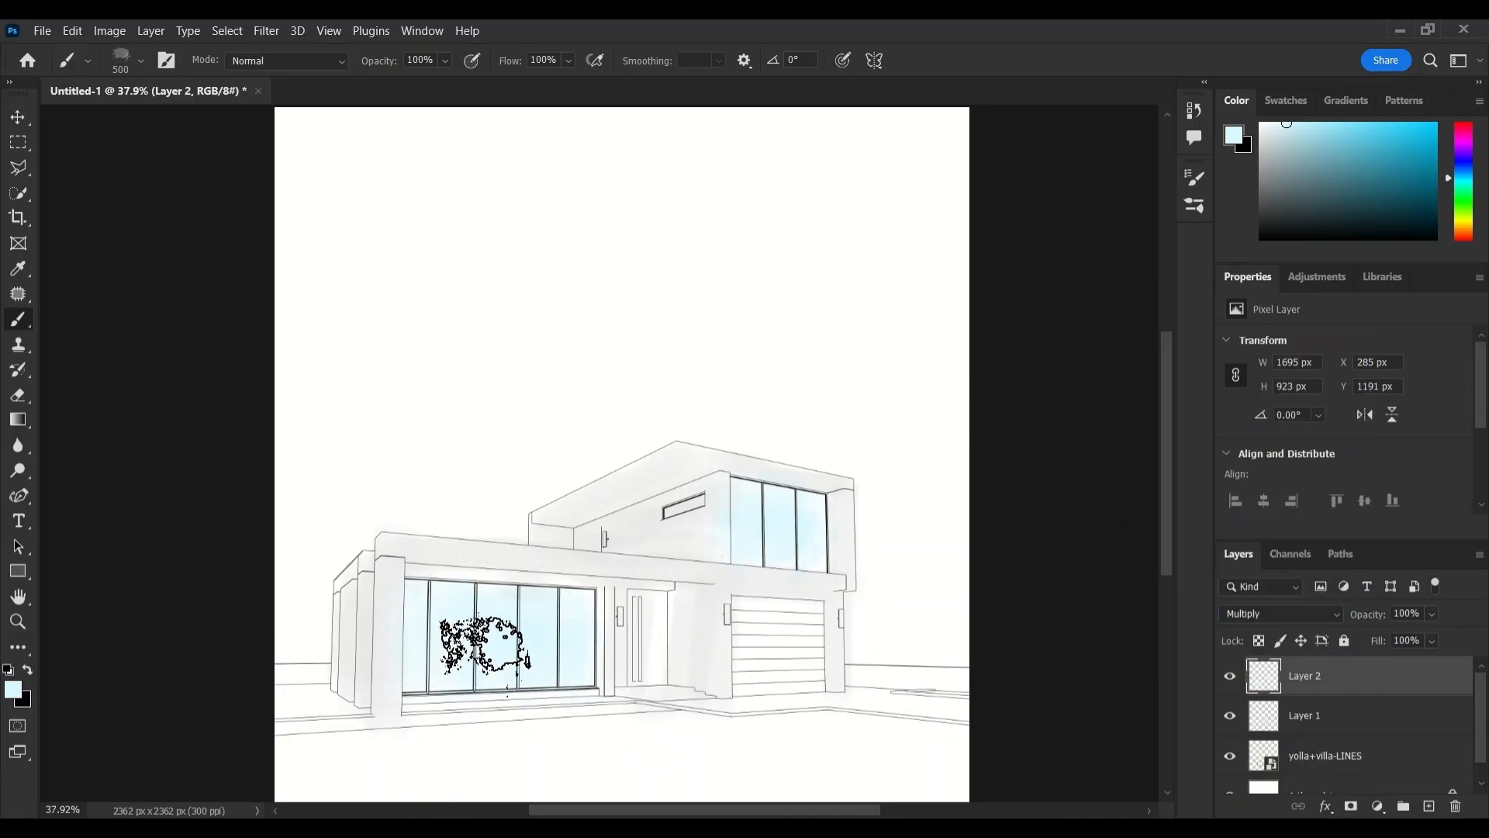
With a 200 px textured brush, paint the front and garage doors pale yellow on a new layer set to Multiply.
click(1194, 178)
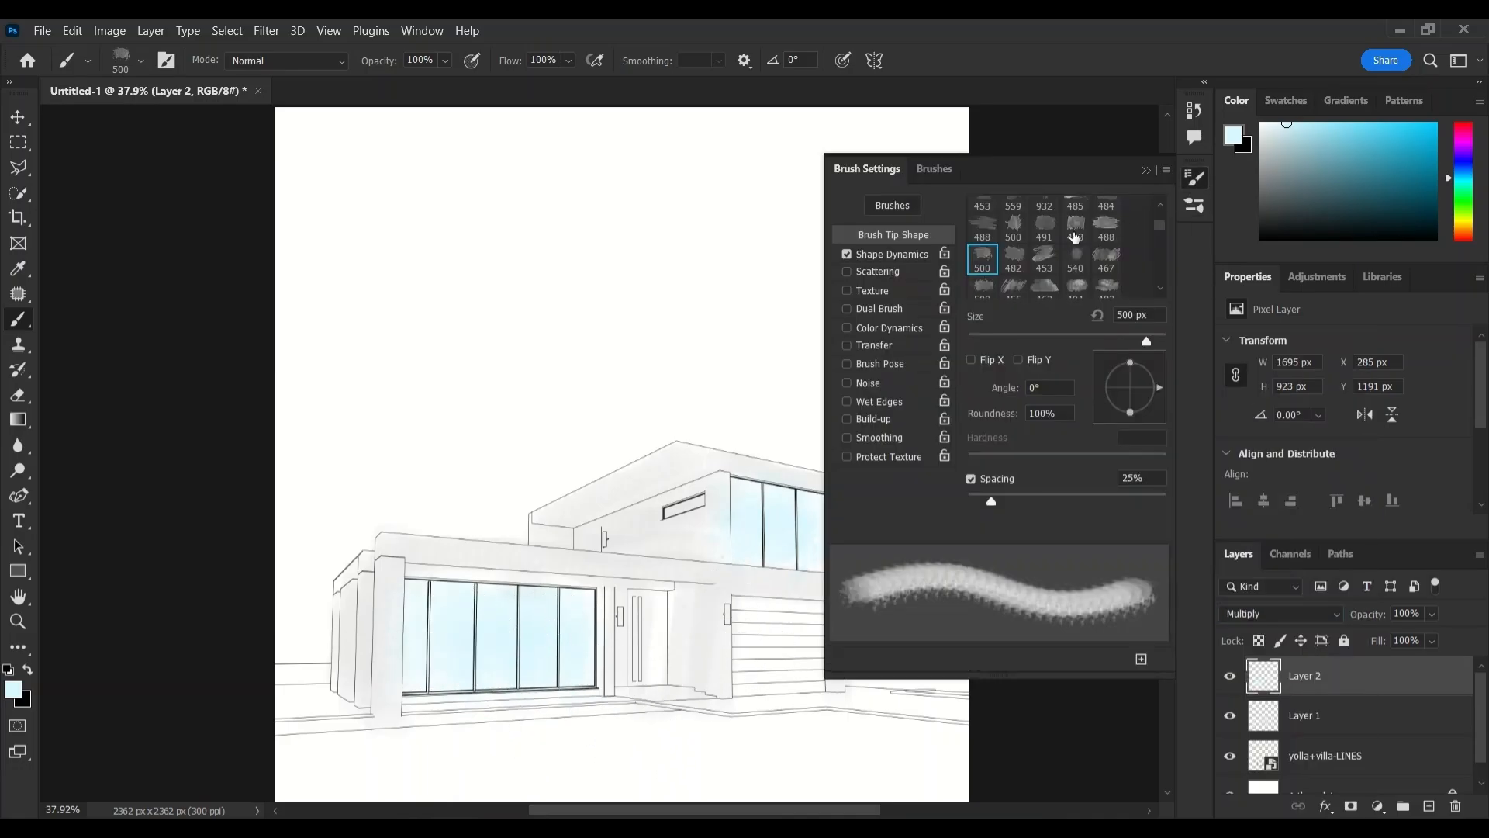
double_click(1044, 236)
click(1468, 220)
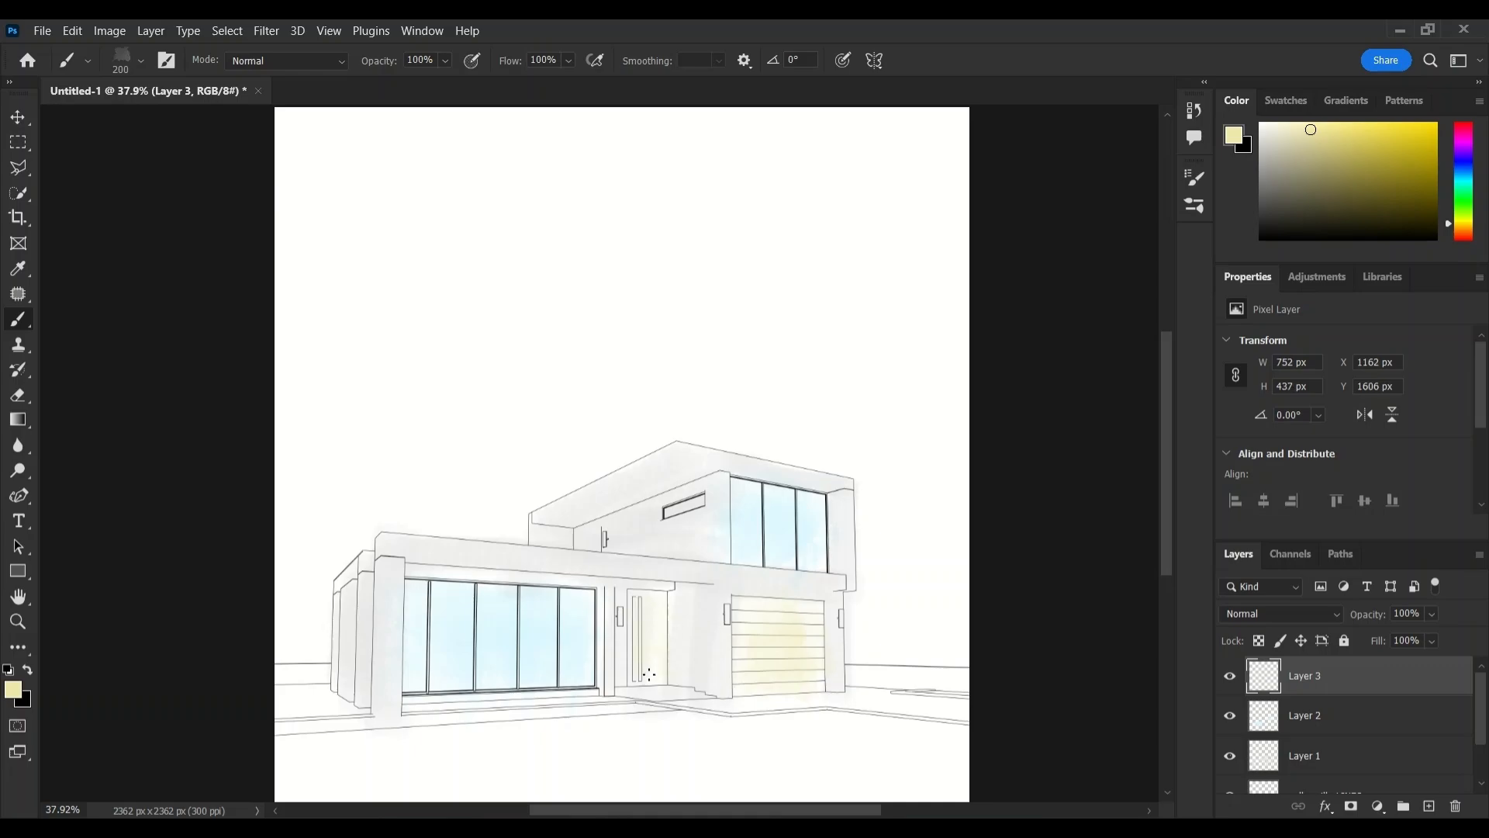
click(1281, 613)
click(1260, 400)
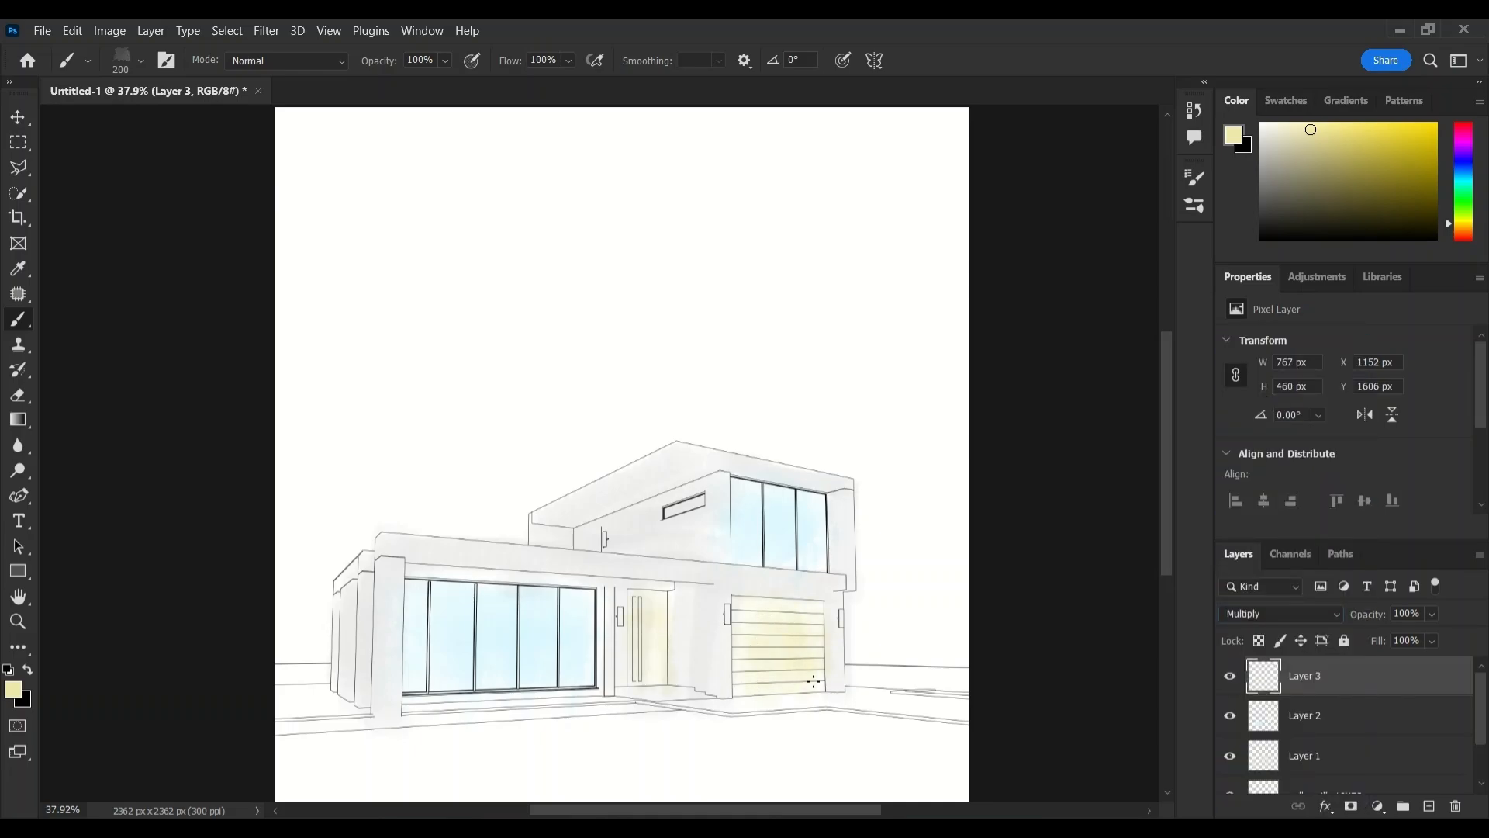
On a new layer, paint a muted green lawn across the foreground with a 540 px textured brush.
click(1429, 806)
click(1468, 196)
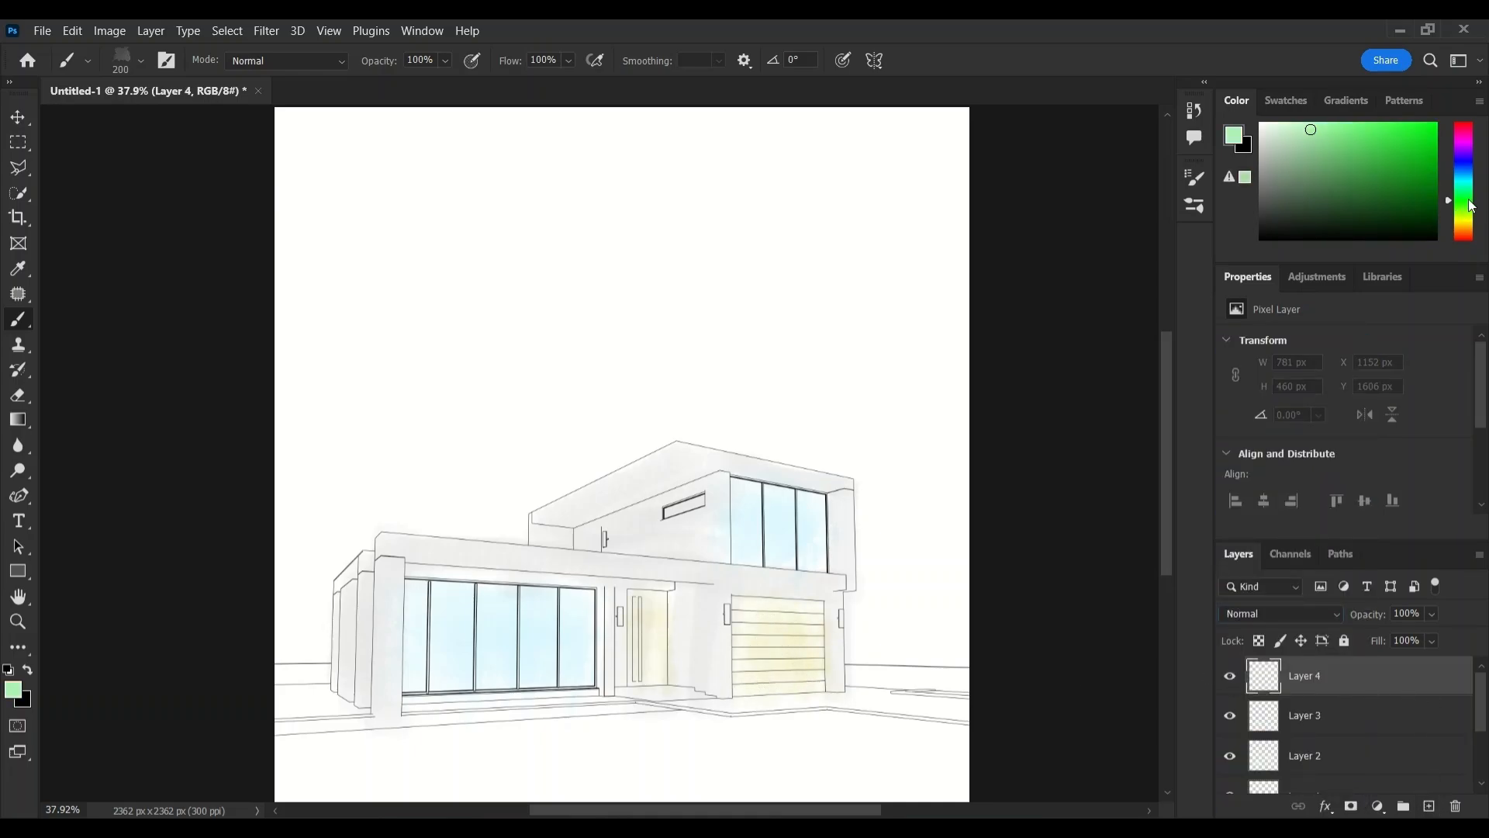
click(1328, 162)
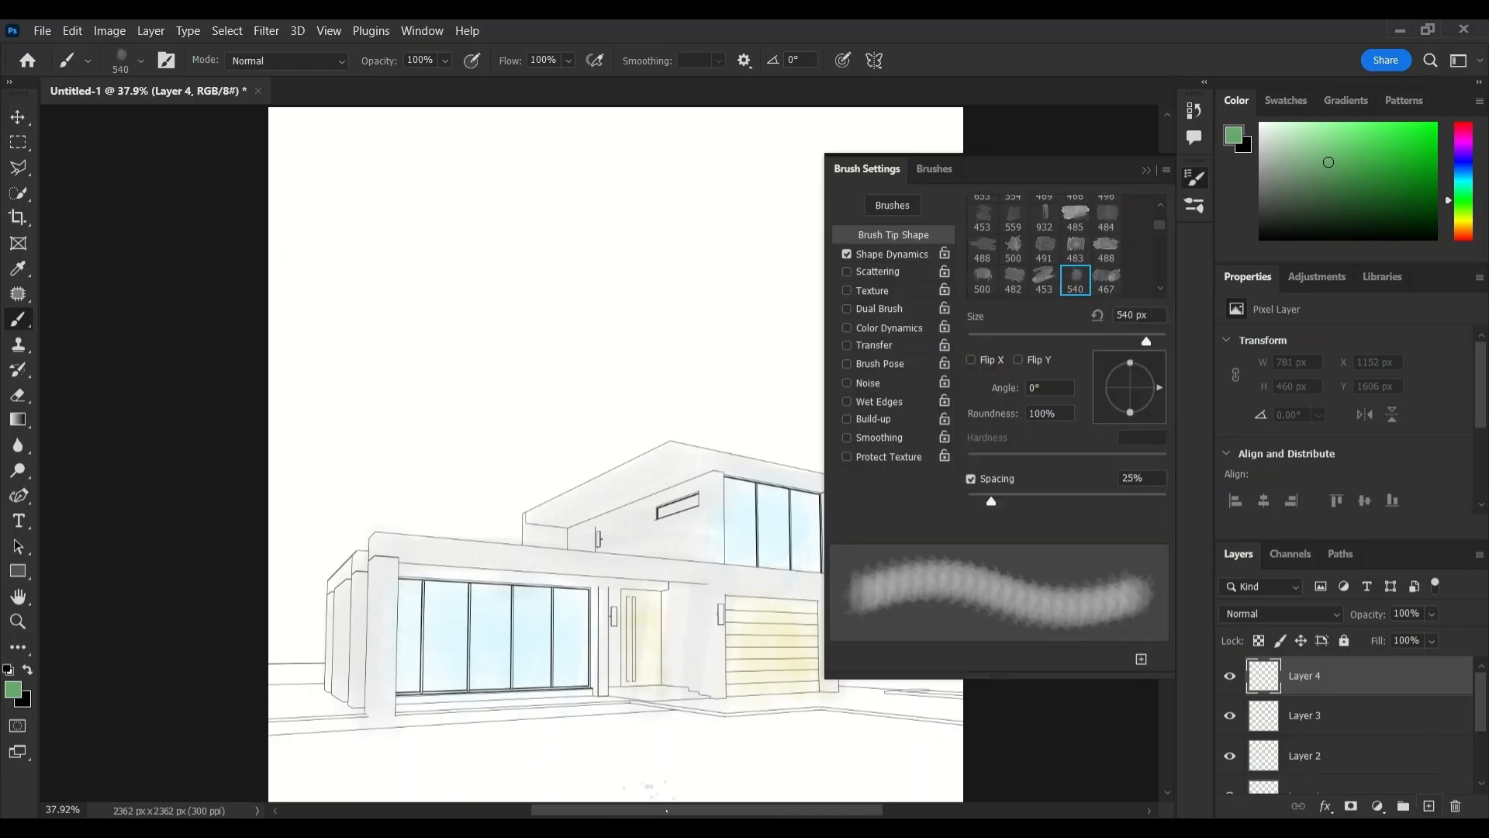
drag(612, 767, 892, 764)
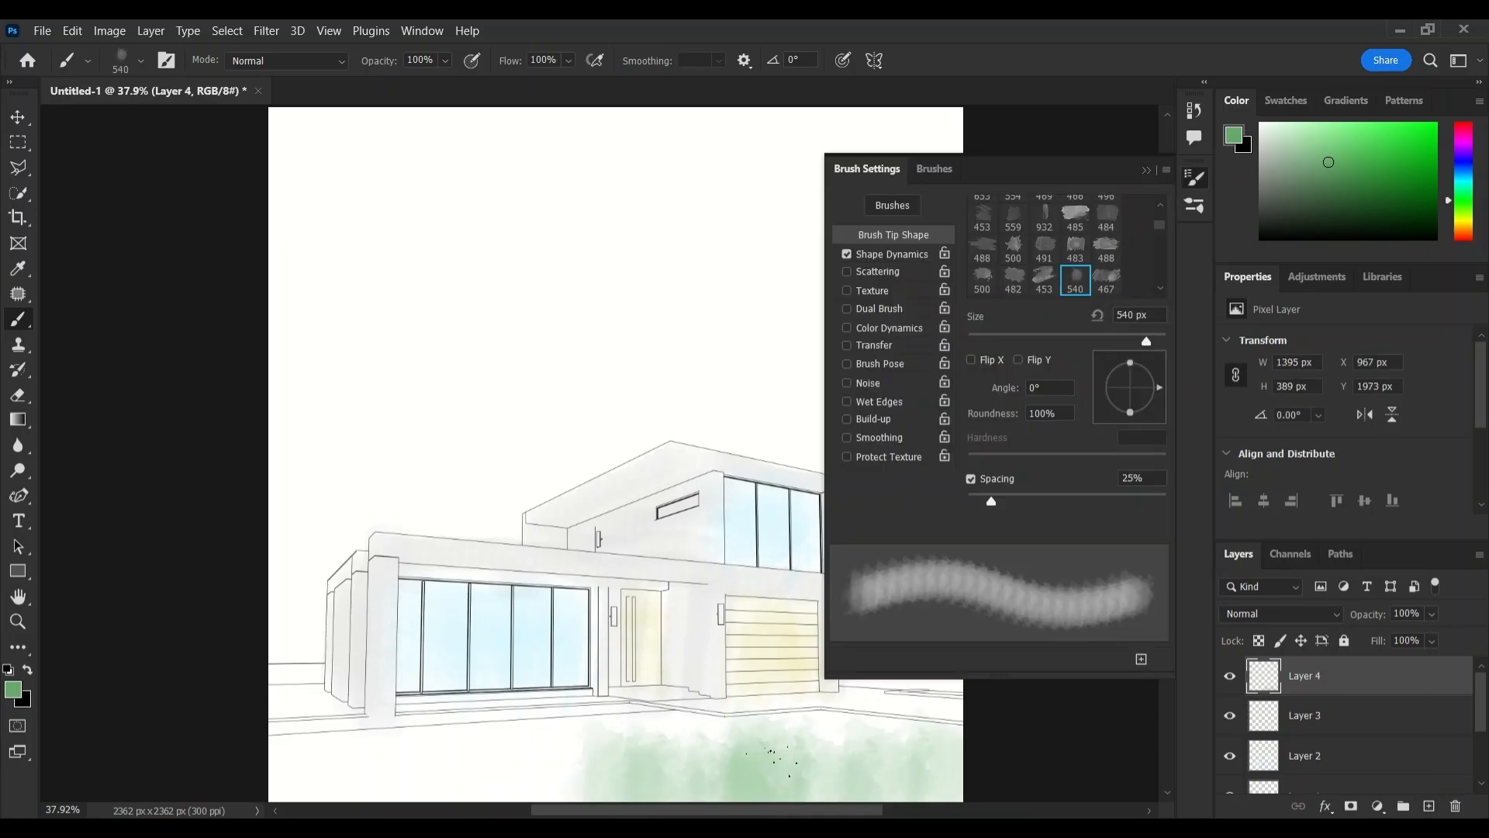
click(832, 758)
drag(314, 776, 518, 779)
click(447, 765)
click(570, 764)
click(521, 757)
click(696, 753)
click(644, 760)
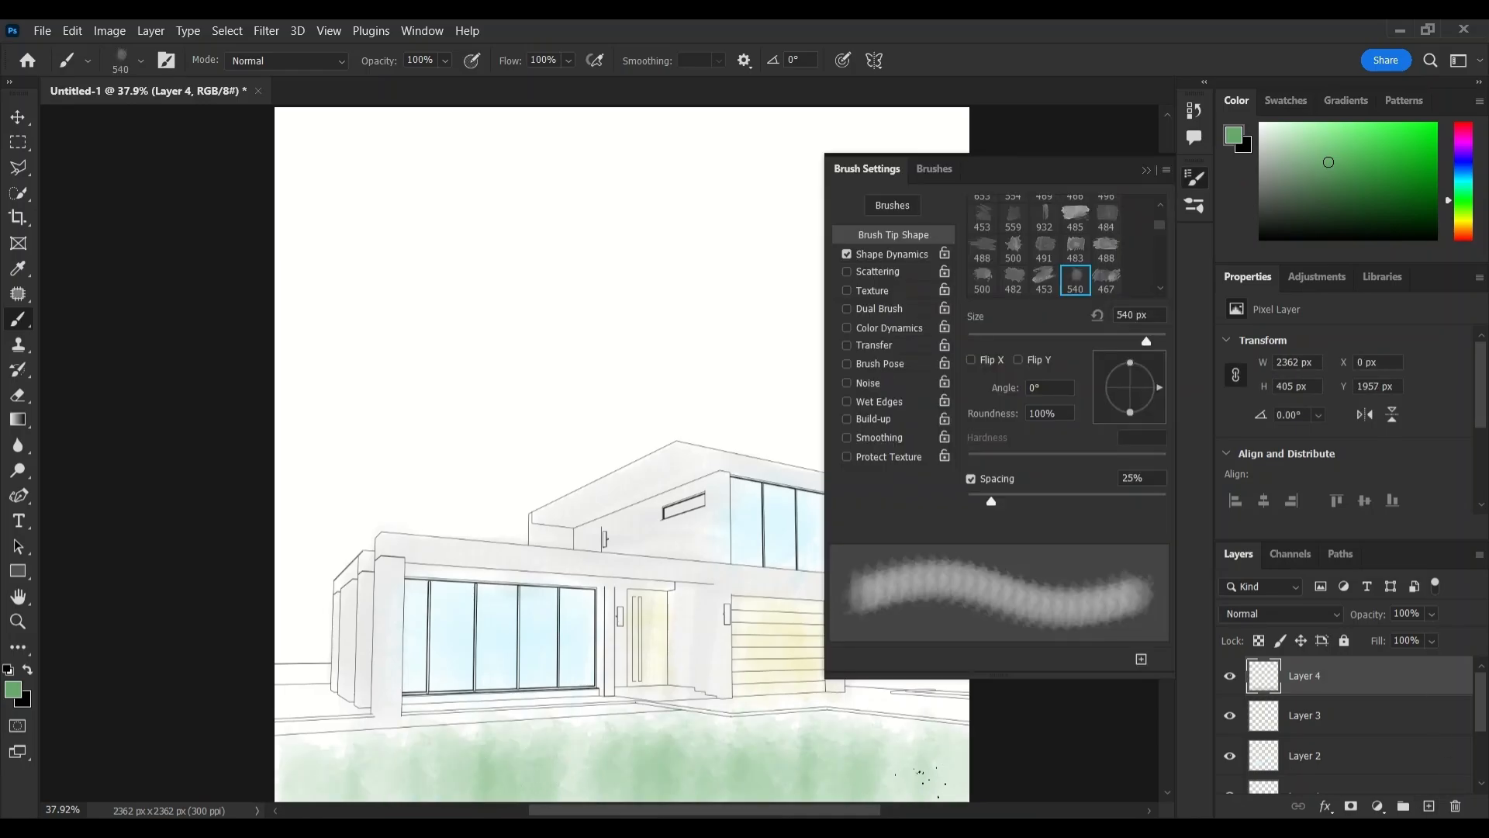
Build up the lawn's green along the foreground, reducing the brush to 300 px for its upper edge.
click(929, 776)
click(574, 778)
click(301, 779)
click(346, 764)
click(706, 742)
click(783, 734)
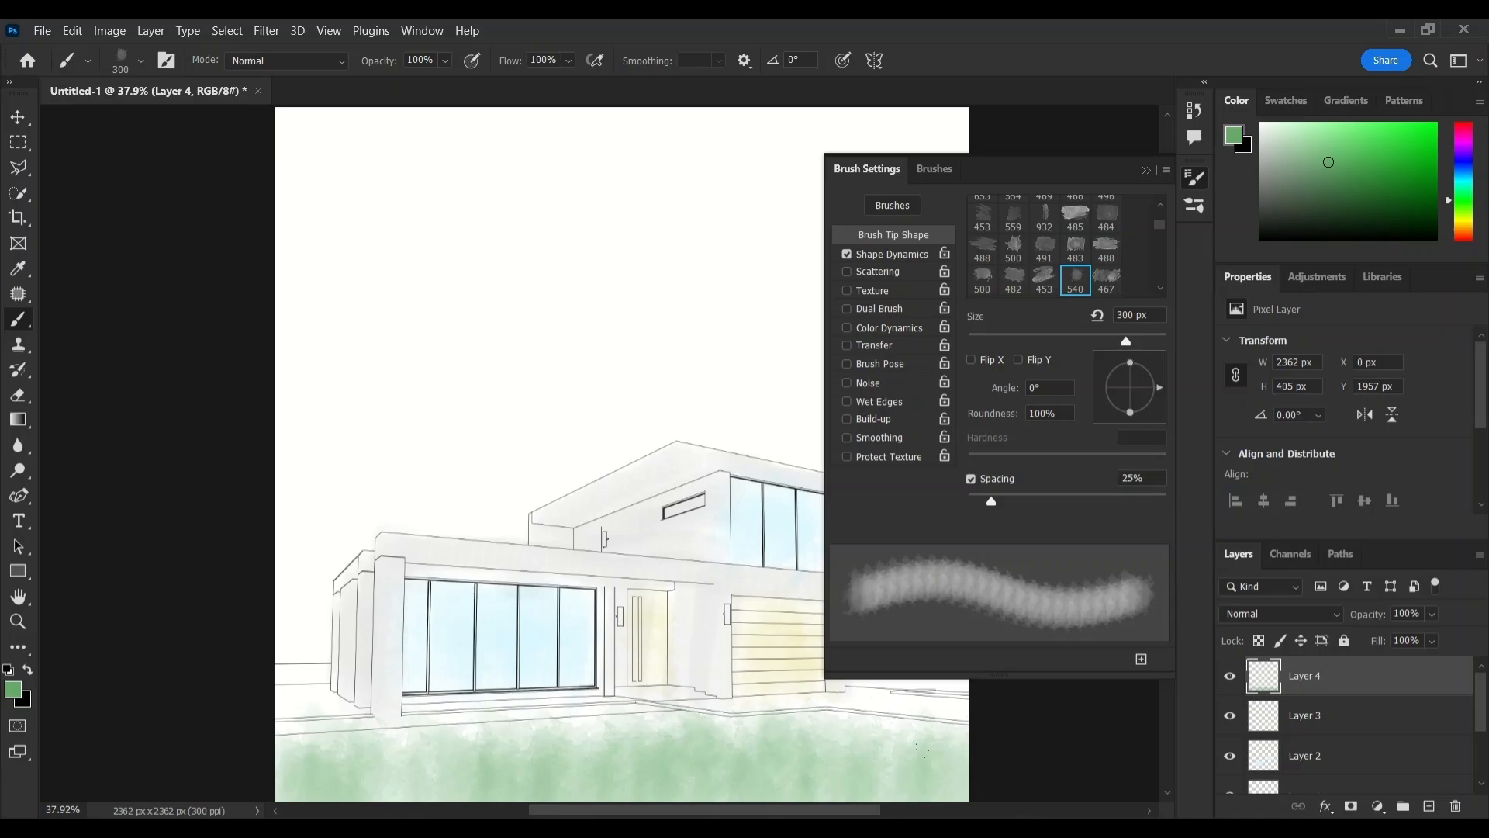
click(891, 740)
click(589, 751)
click(1146, 170)
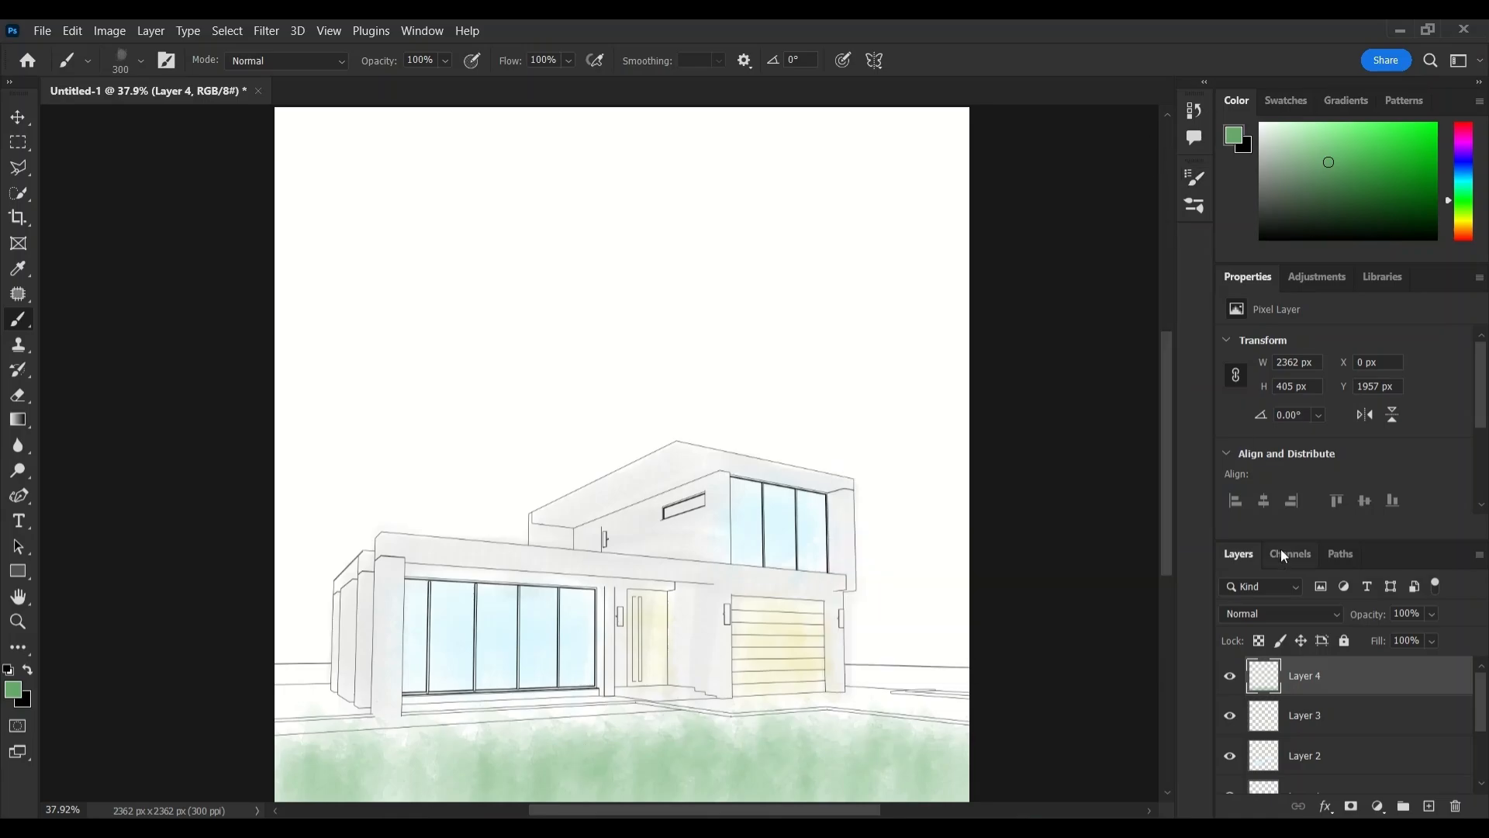
Set the lawn layer's blending mode to Multiply and add more green strokes to the grass.
click(1331, 616)
click(1266, 412)
click(665, 732)
click(830, 729)
click(402, 762)
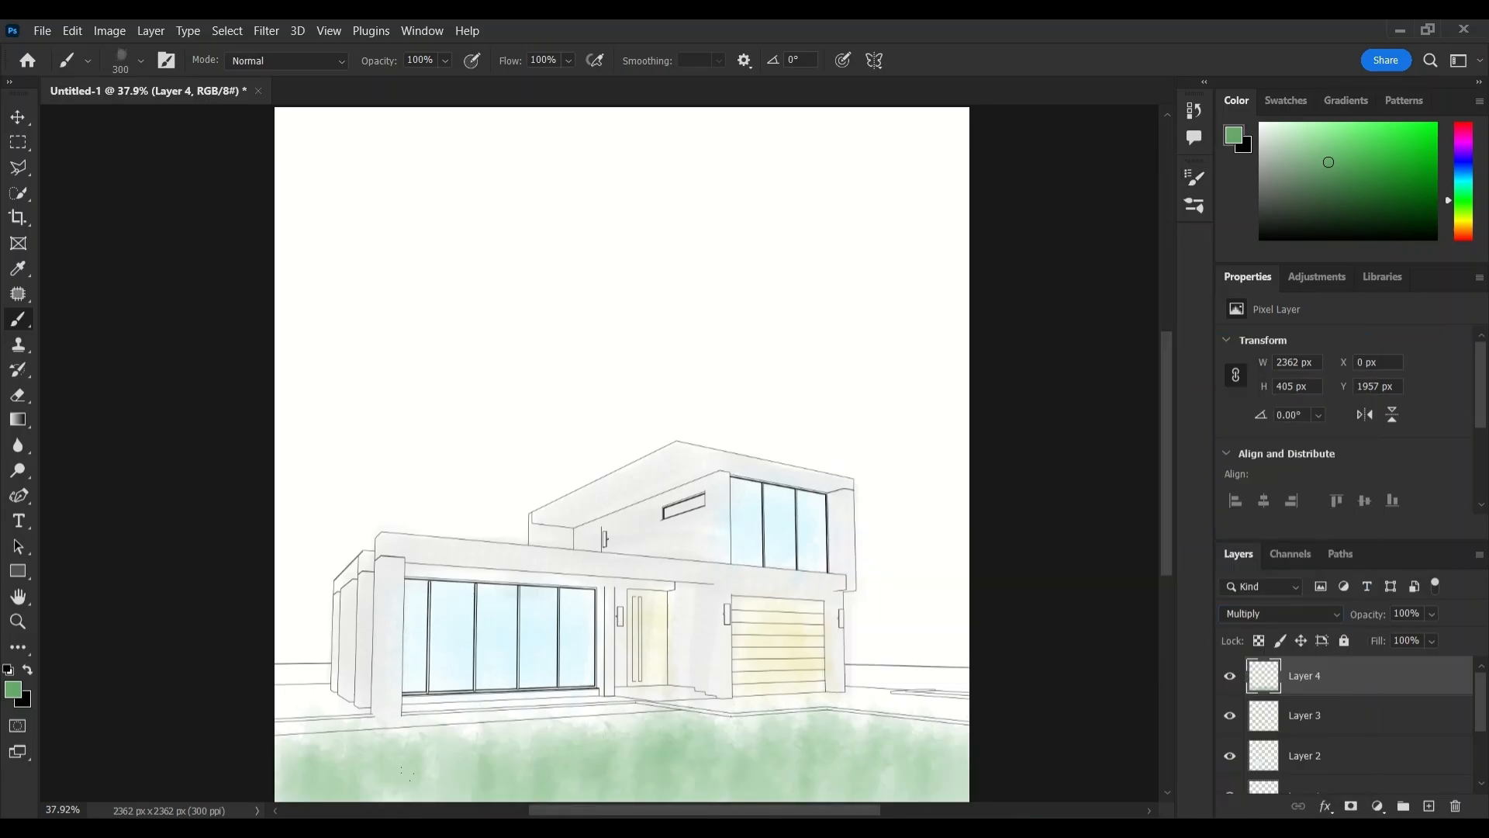
On a new layer, paint light blue clouds across the sky with a 1300 px textured brush.
click(1434, 804)
key(F5)
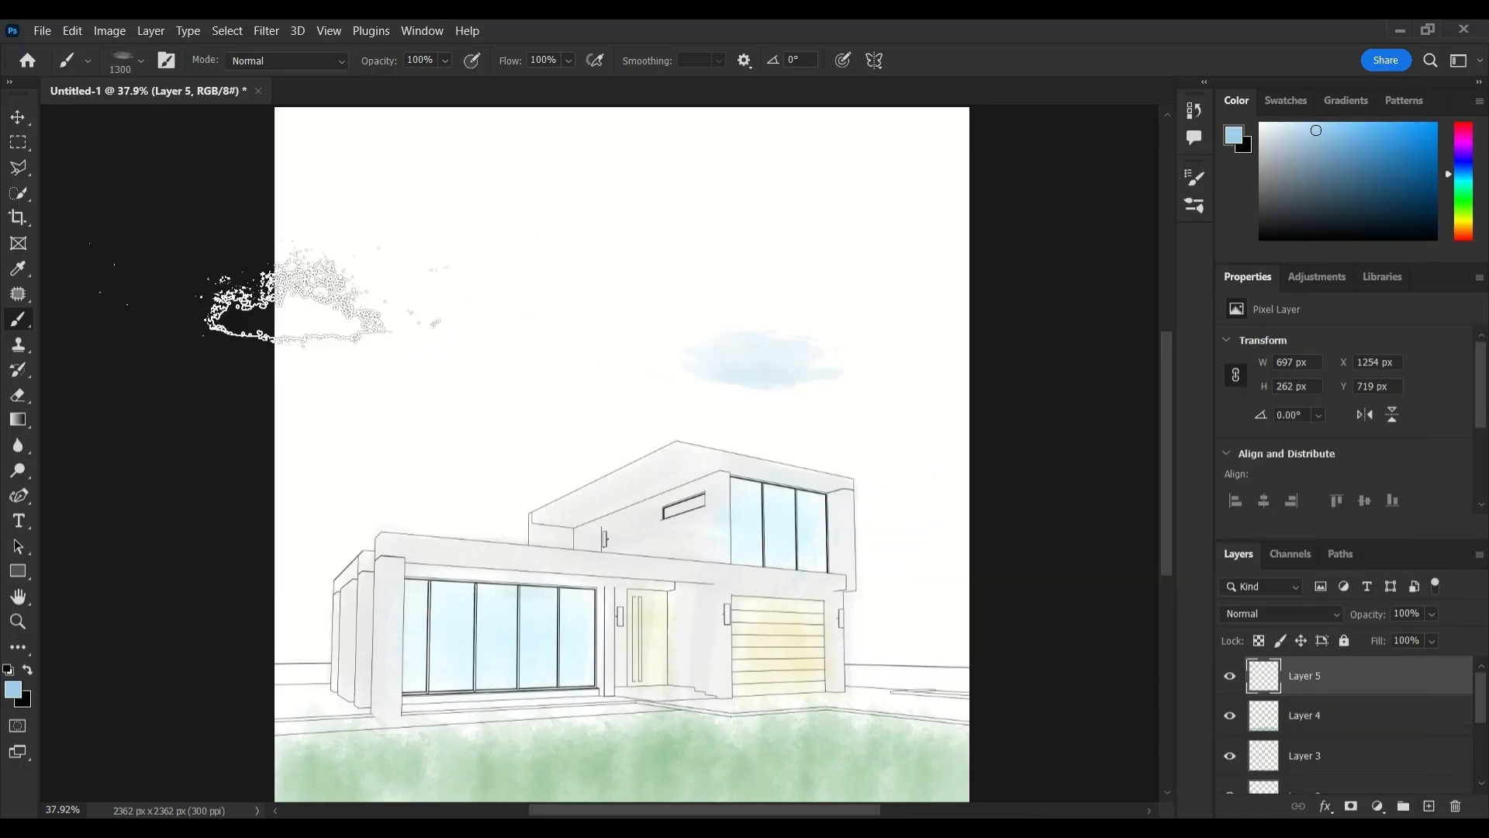
click(349, 275)
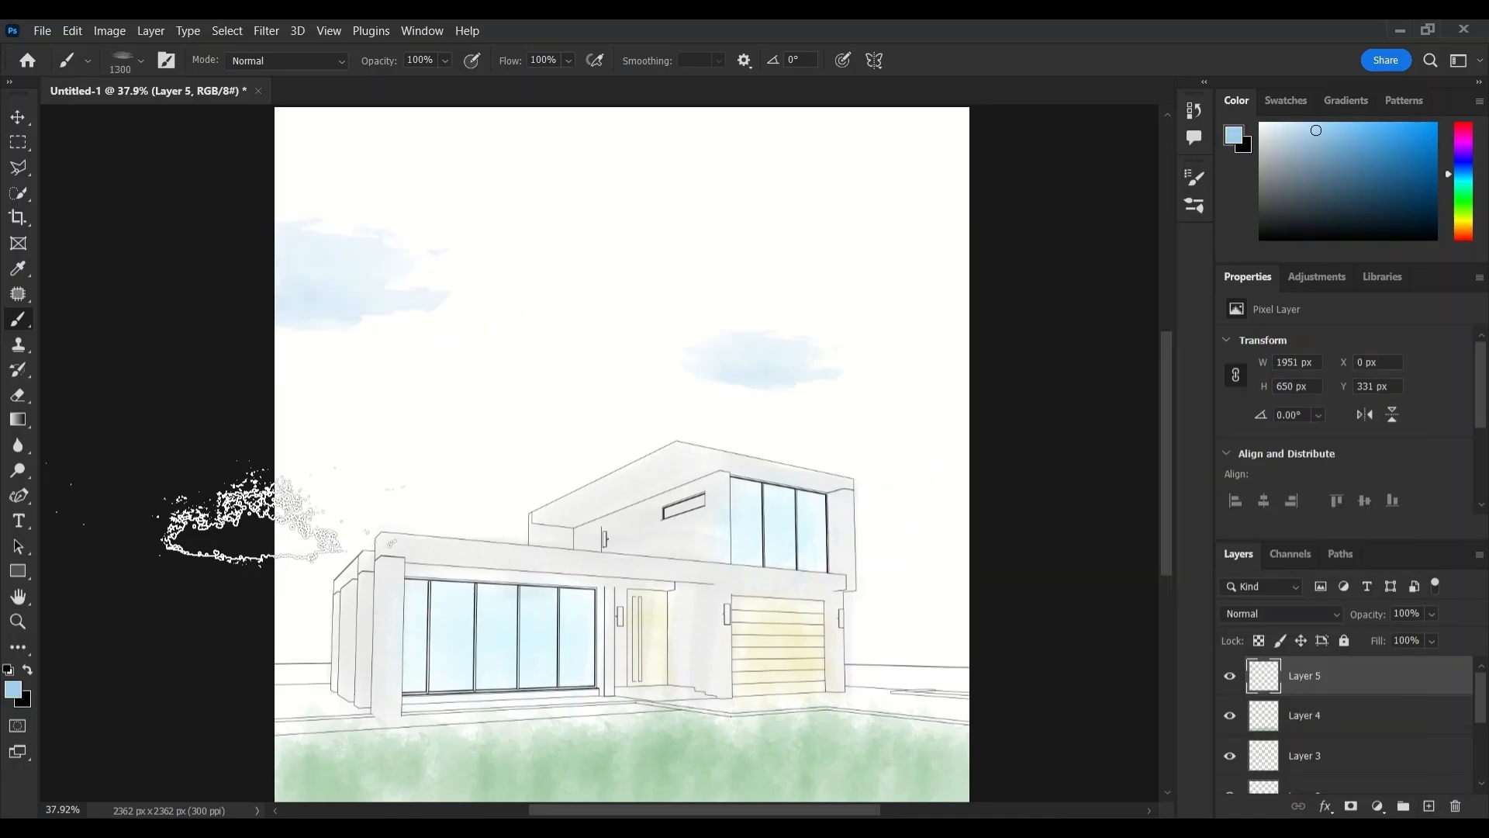
click(961, 388)
With the 491 px brush tip, paint a small cloud above the lower roof, then enlarge it to 700 px for an upper cloud at the right edge.
click(1194, 177)
click(981, 265)
click(1194, 177)
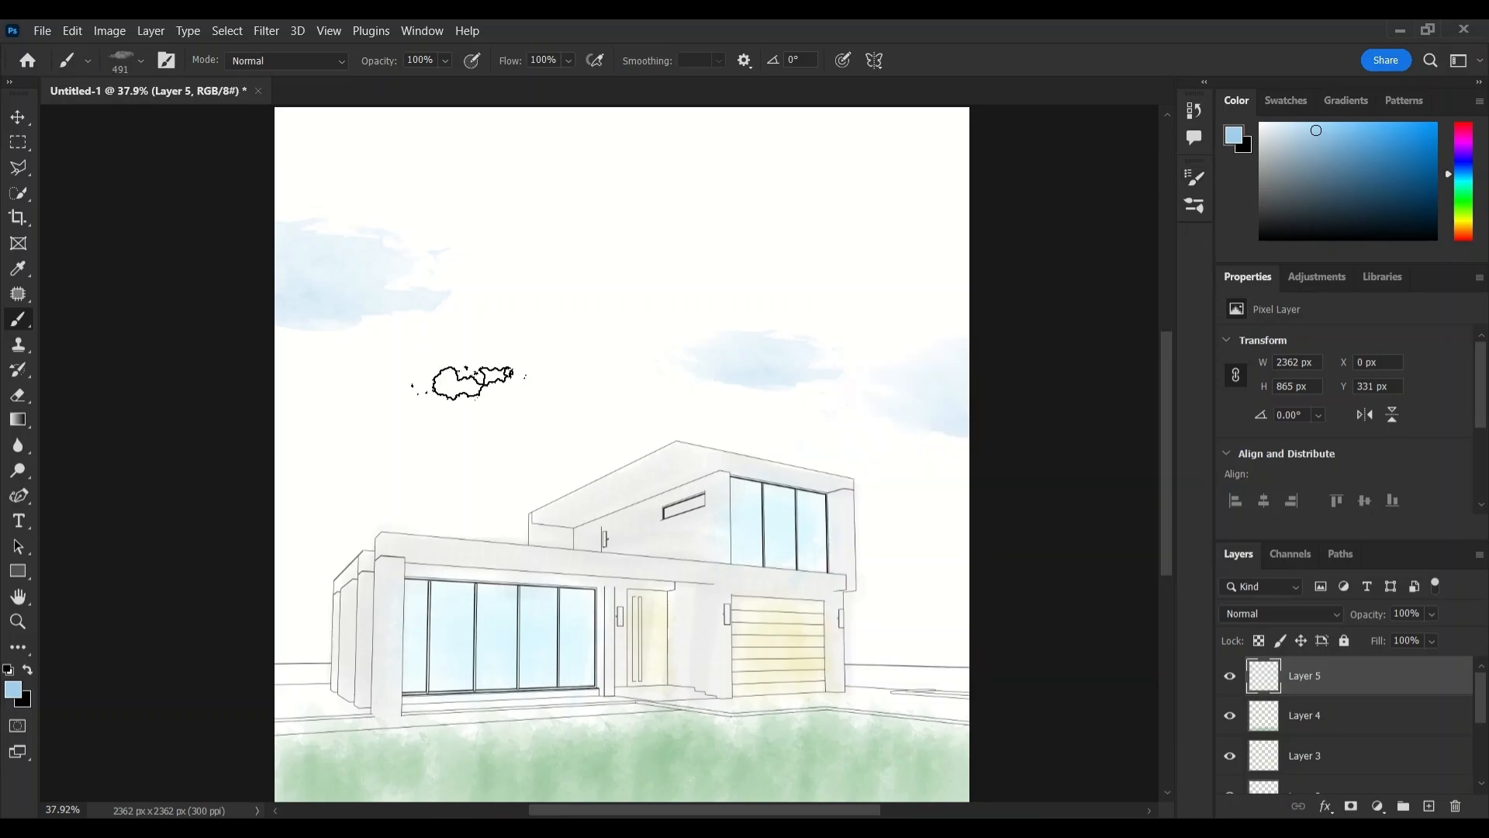
click(450, 398)
key(bracketright)
click(952, 248)
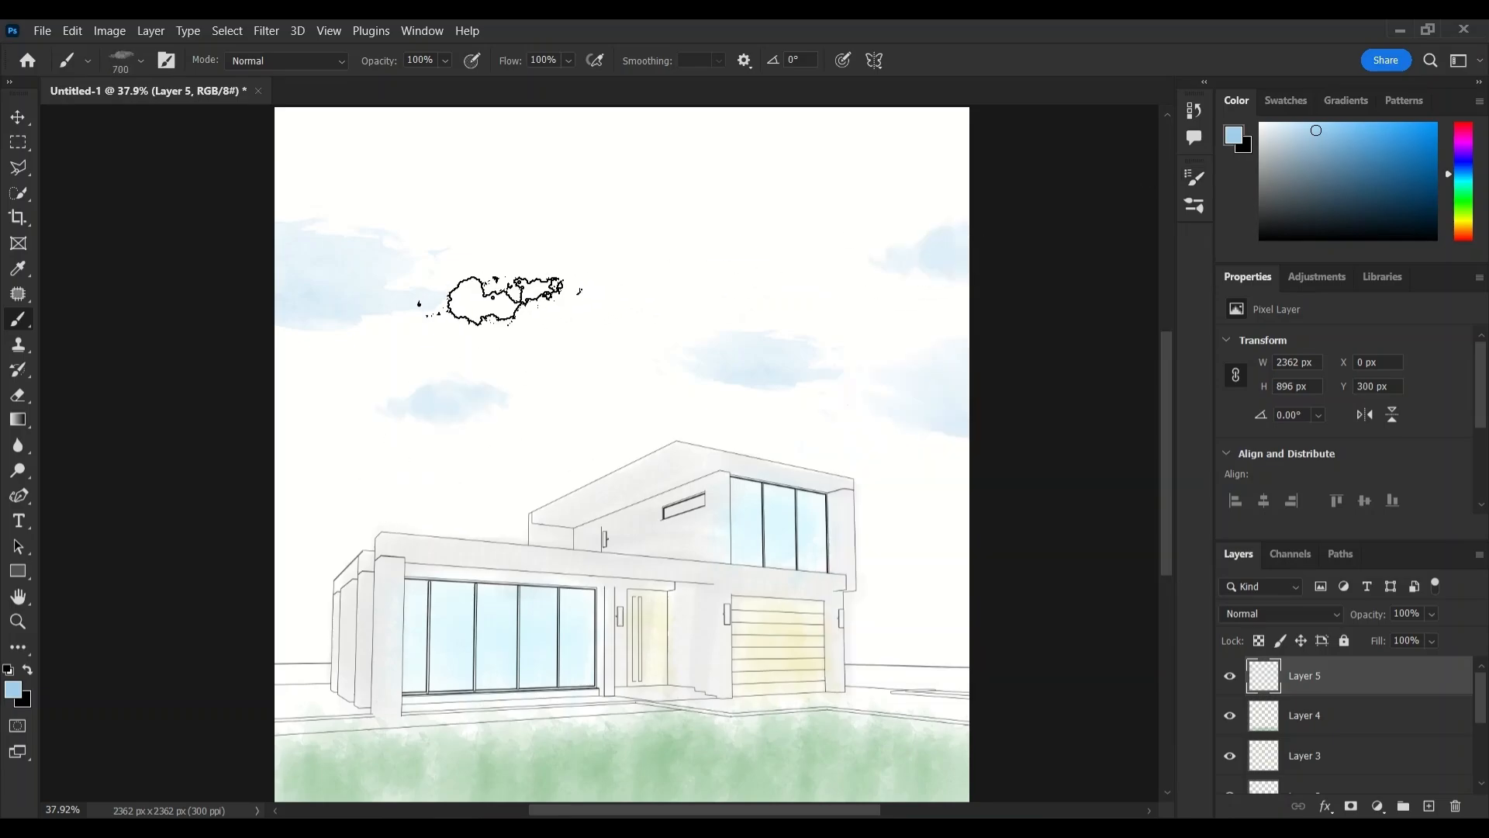
Switch to another textured brush tip at 300 px and paint a small cloud in the middle of the upper sky.
click(1194, 177)
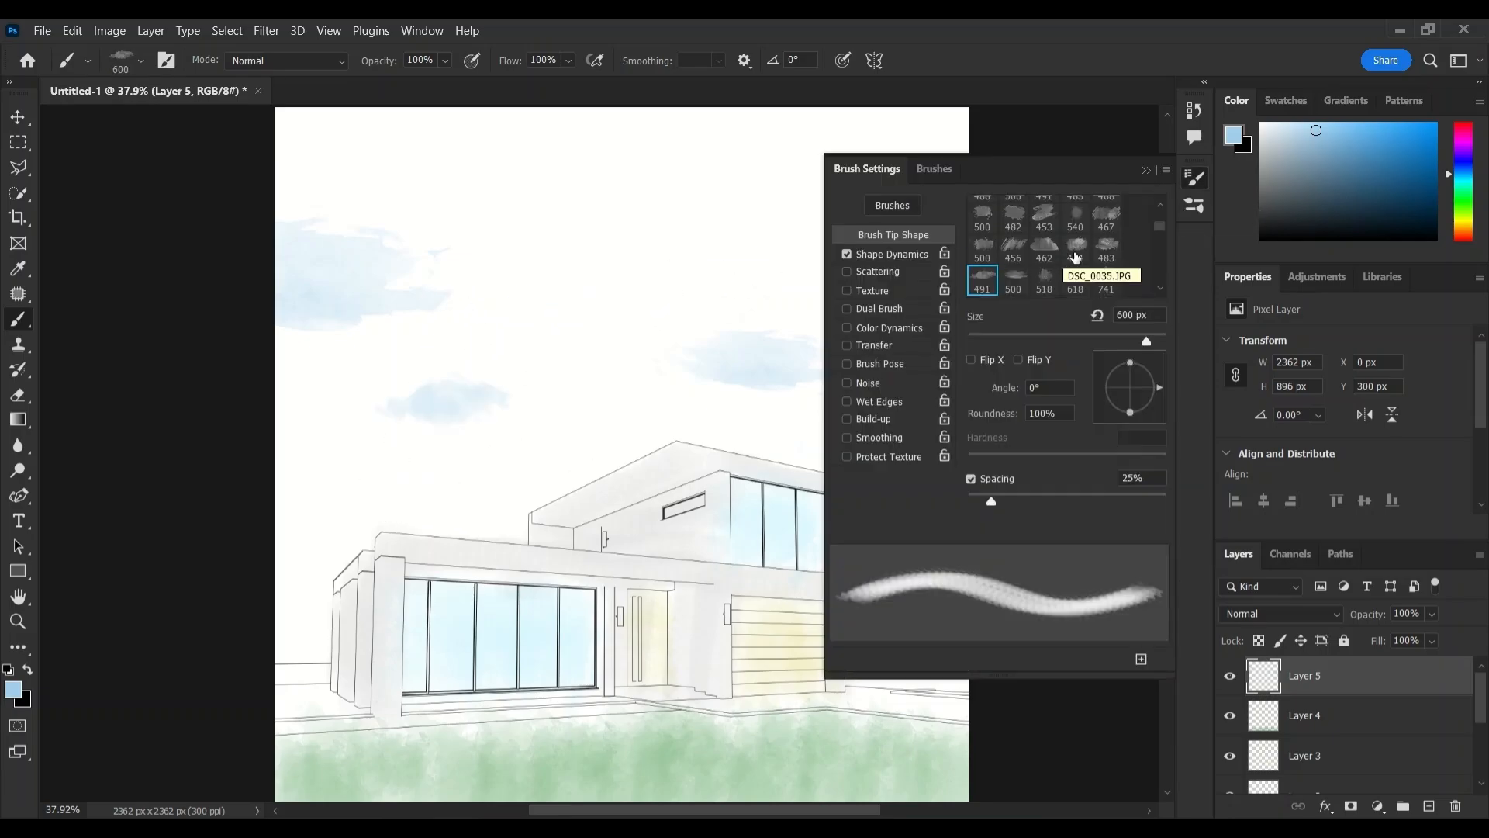
click(1057, 258)
click(1194, 177)
key(bracketleft)
key(bracketleft)
click(604, 276)
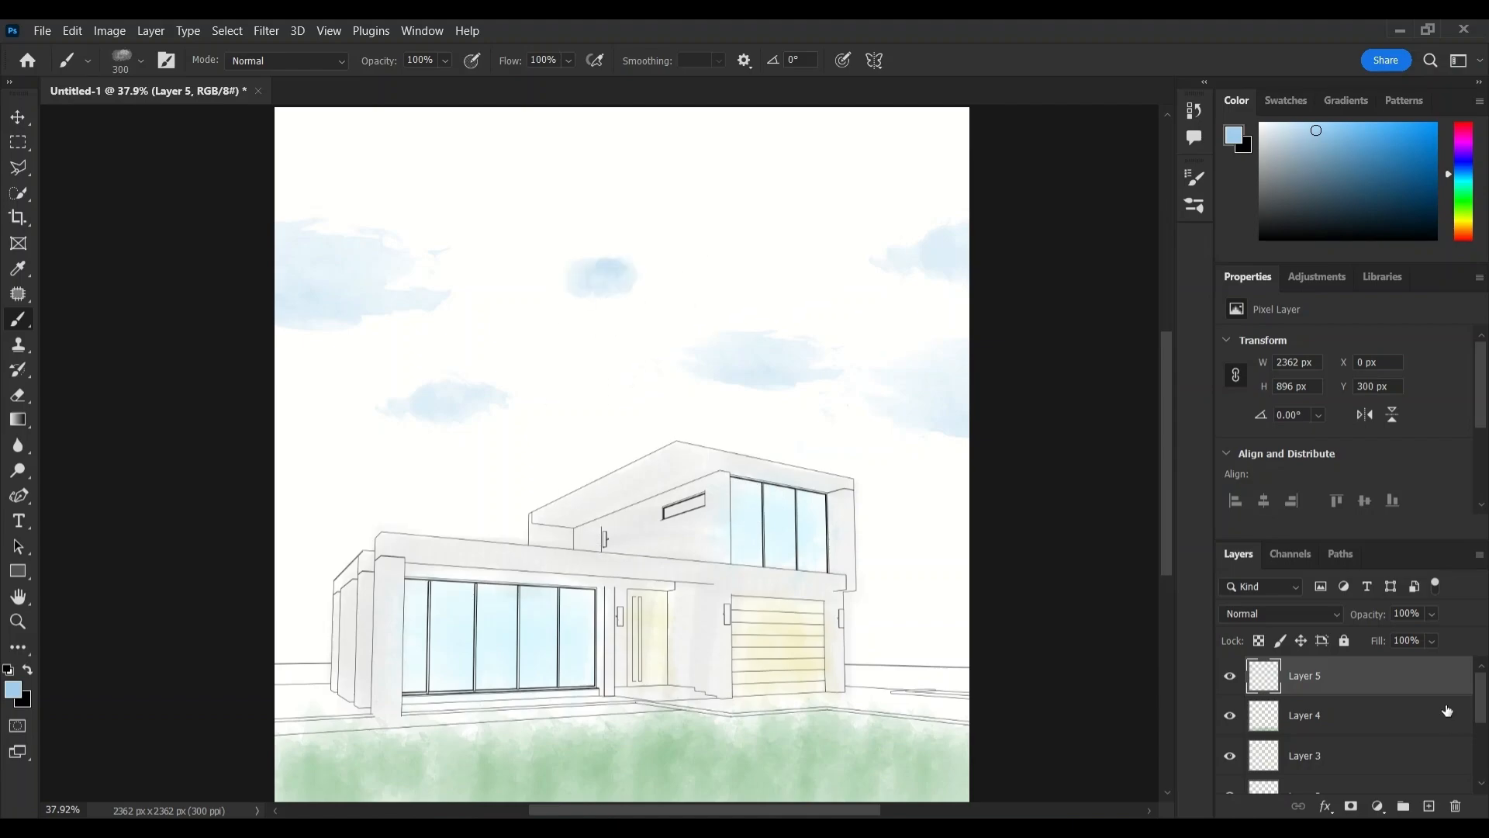
Group all the painted layers and name the group brush.
key(ctrl+alt+a)
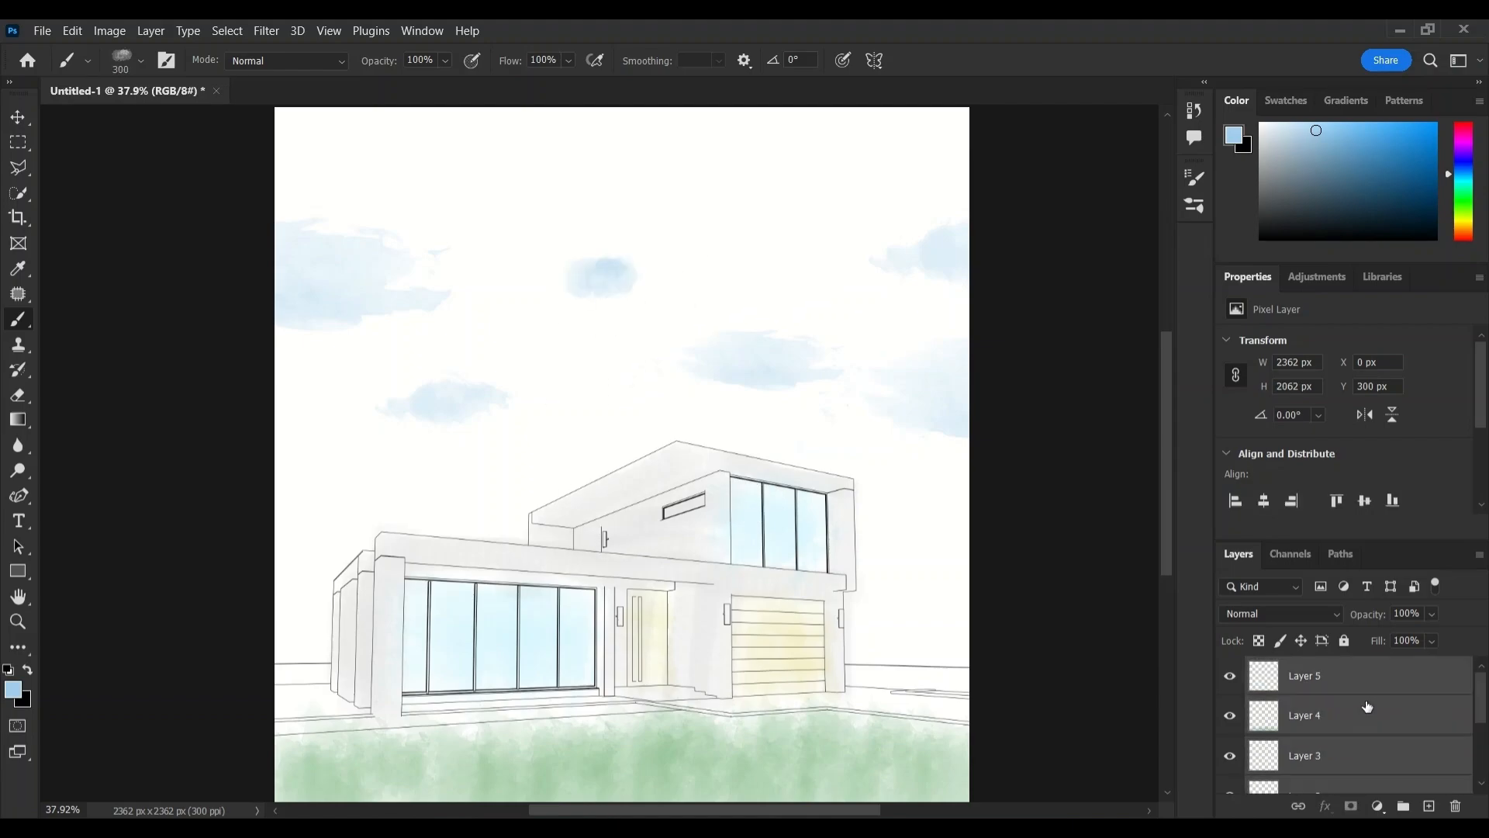
key(ctrl+g)
double_click(1317, 668)
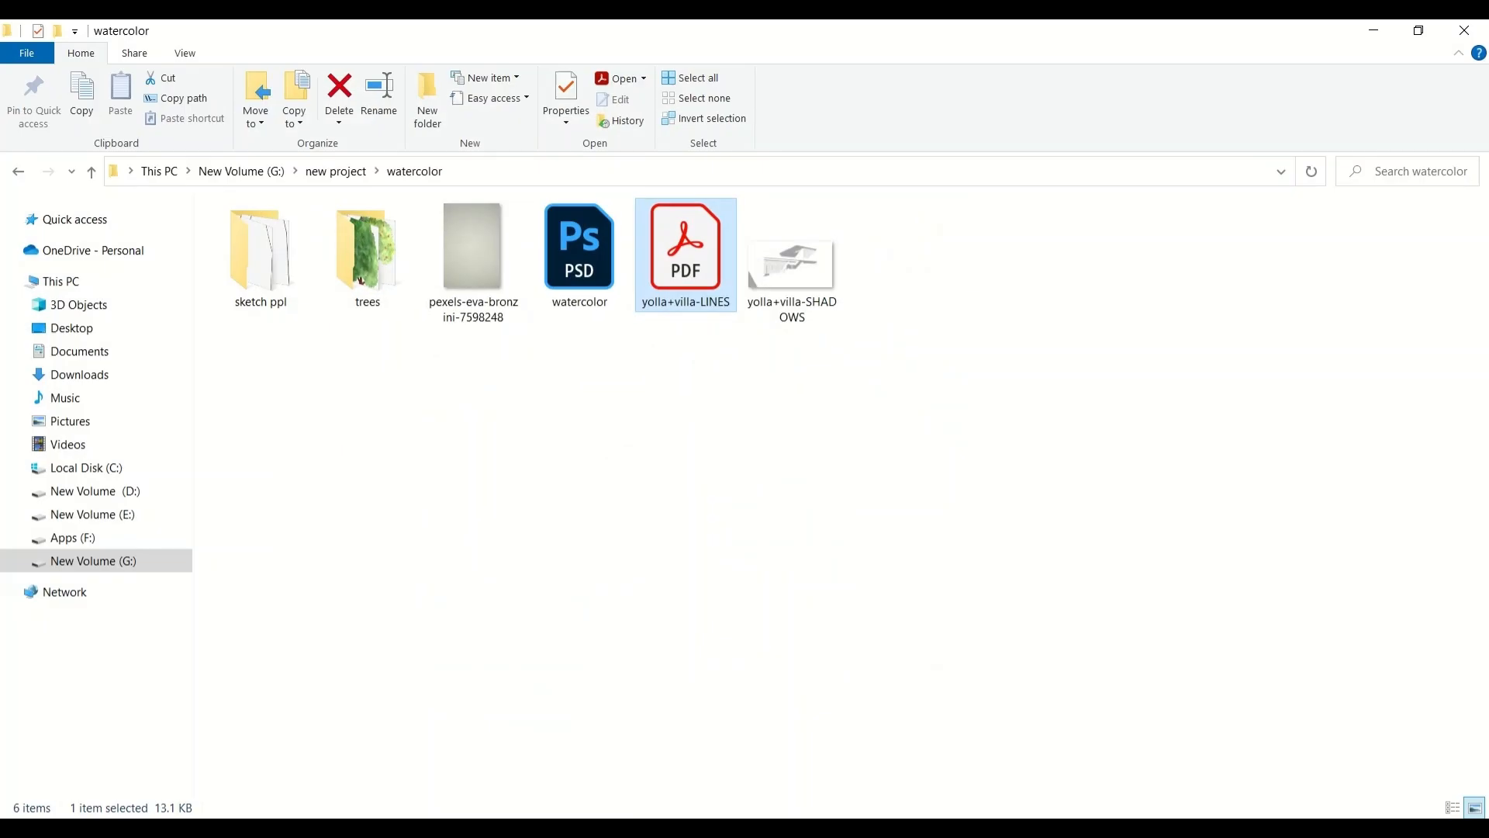
Place 6089614mm from the trees folder in File Explorer and position it at the canvas's right edge beside the garage.
double_click(365, 249)
click(577, 246)
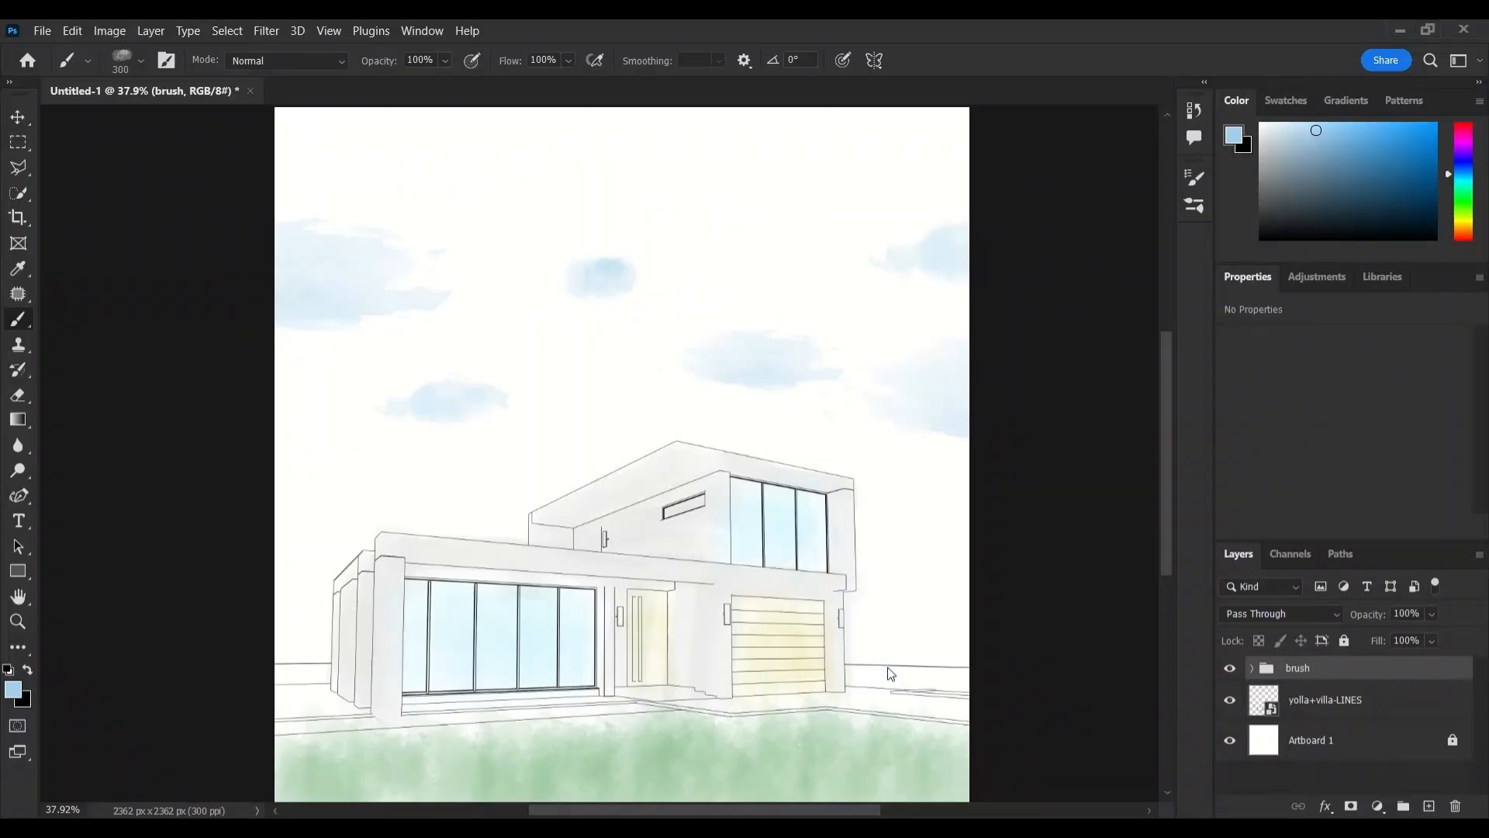
drag(998, 538, 981, 577)
key(Return)
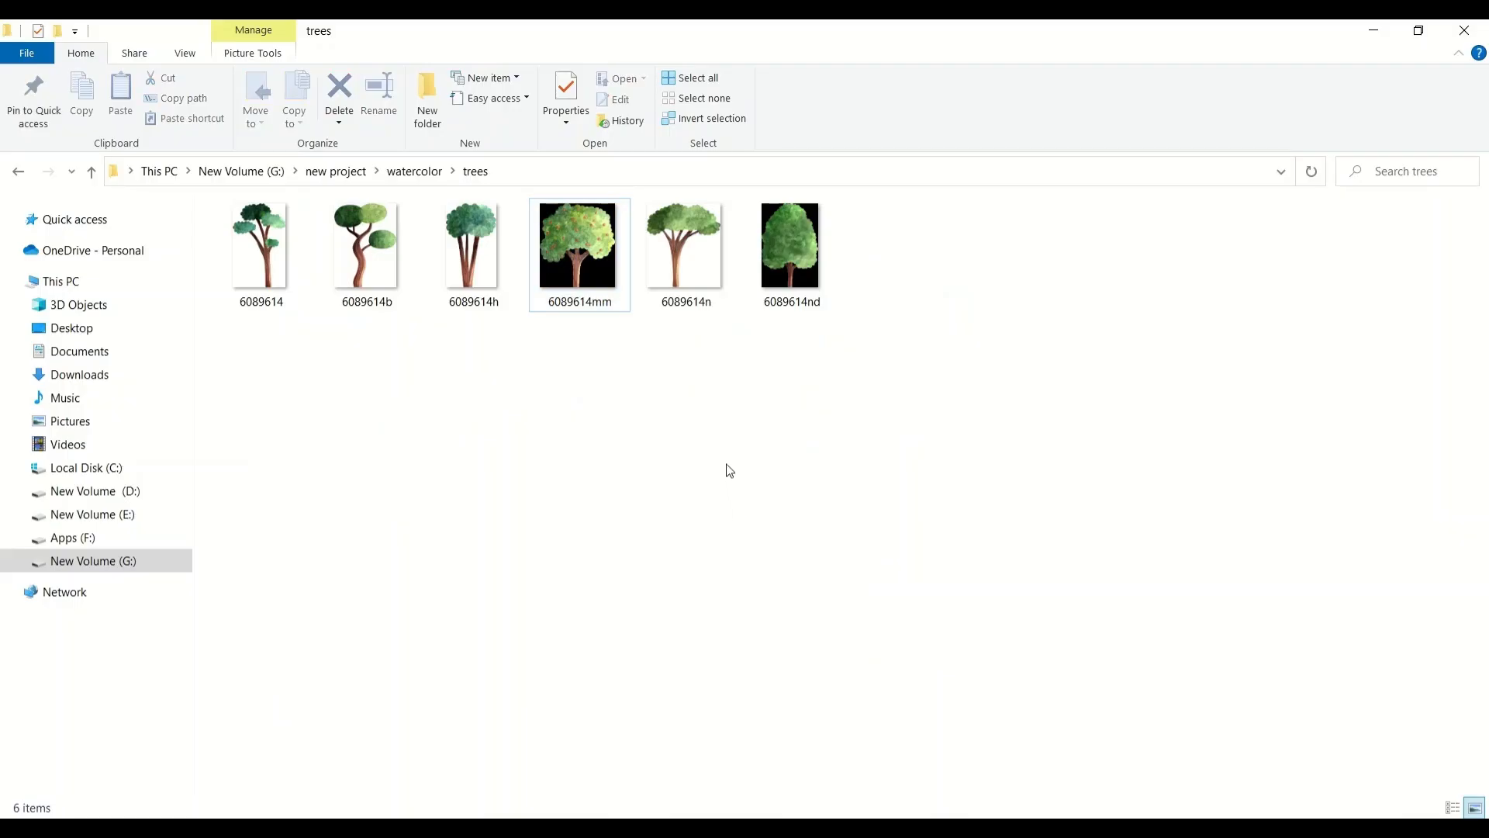
Place 6089614n from the trees folder and position it partly off the canvas's left edge beside the house.
drag(681, 249, 510, 687)
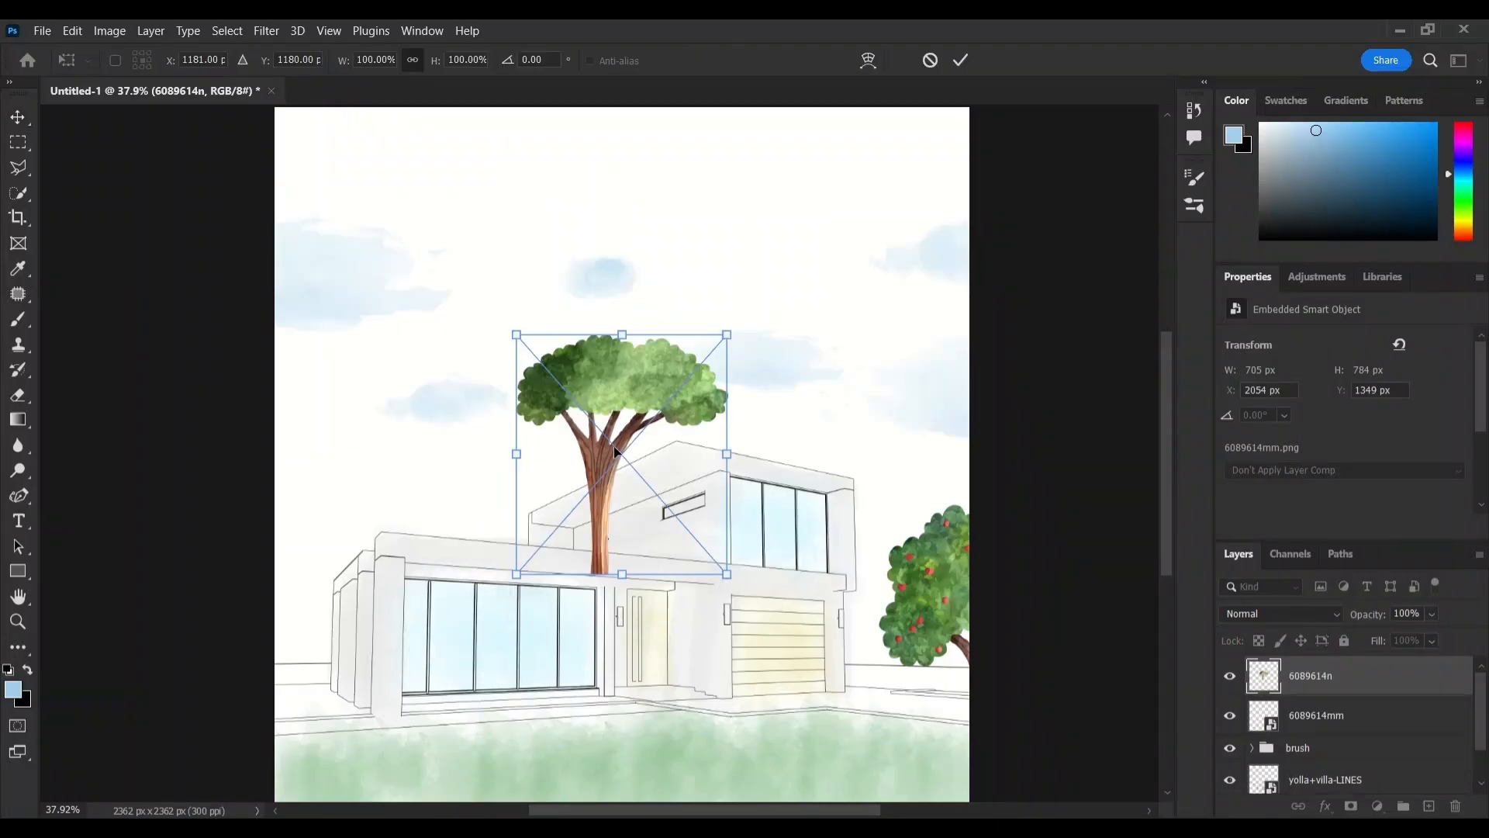
drag(636, 407, 307, 512)
key(Return)
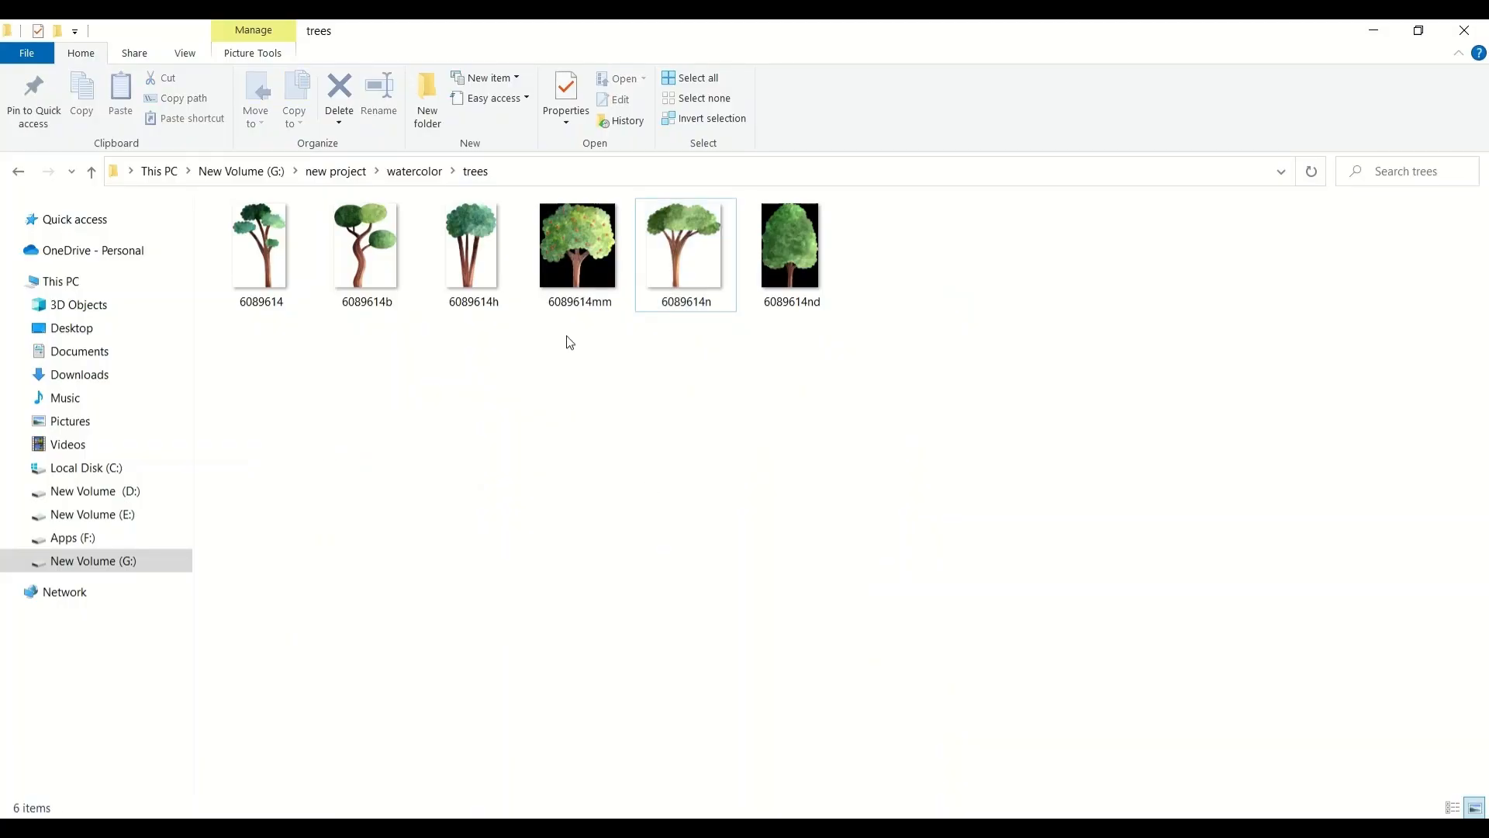
Place 6089614h from the trees folder and position it over the junction of the lower roof and upper storey.
drag(472, 247, 486, 272)
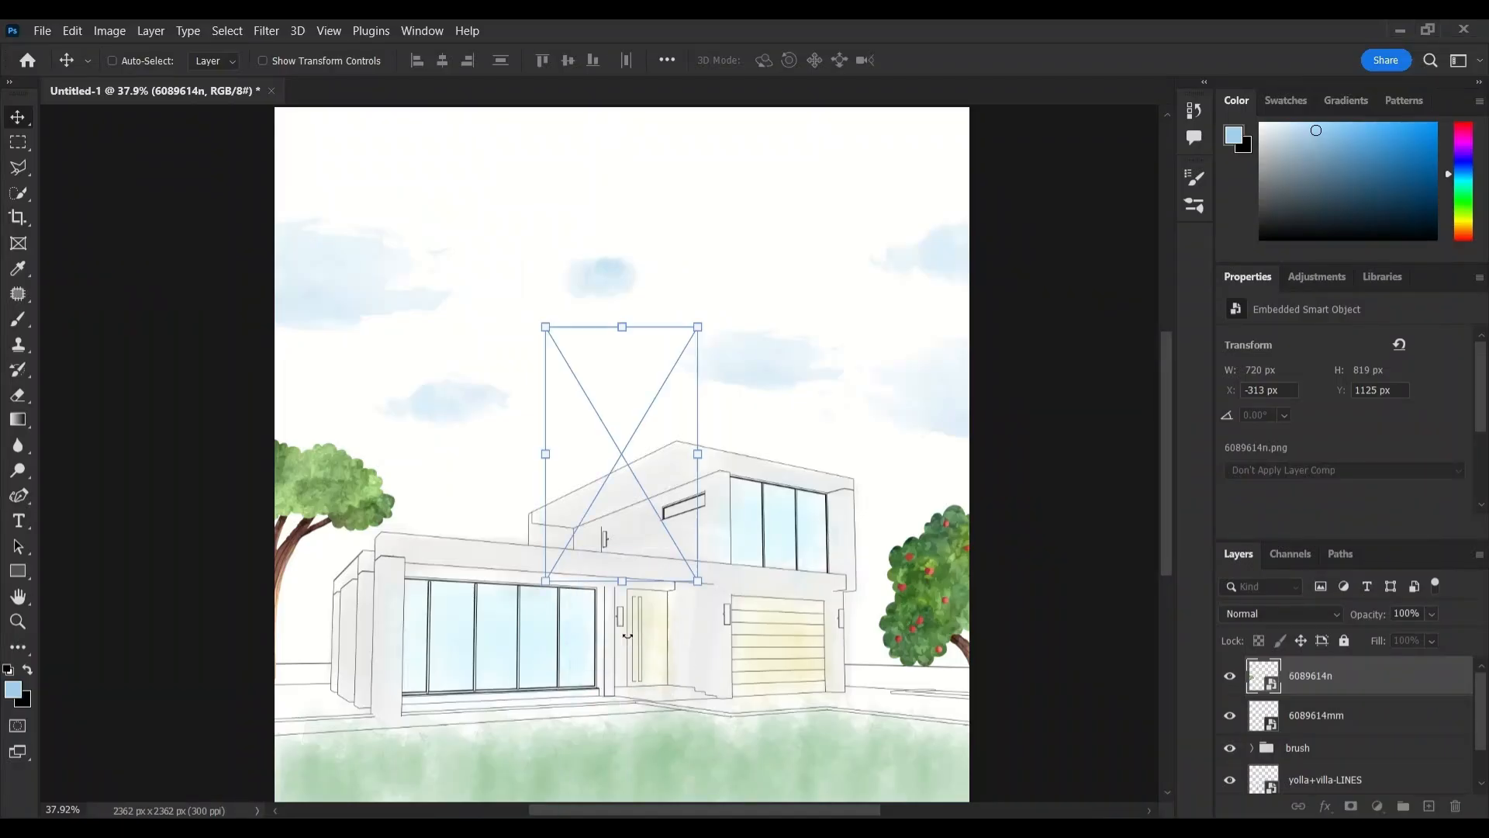
drag(627, 384, 513, 515)
key(Return)
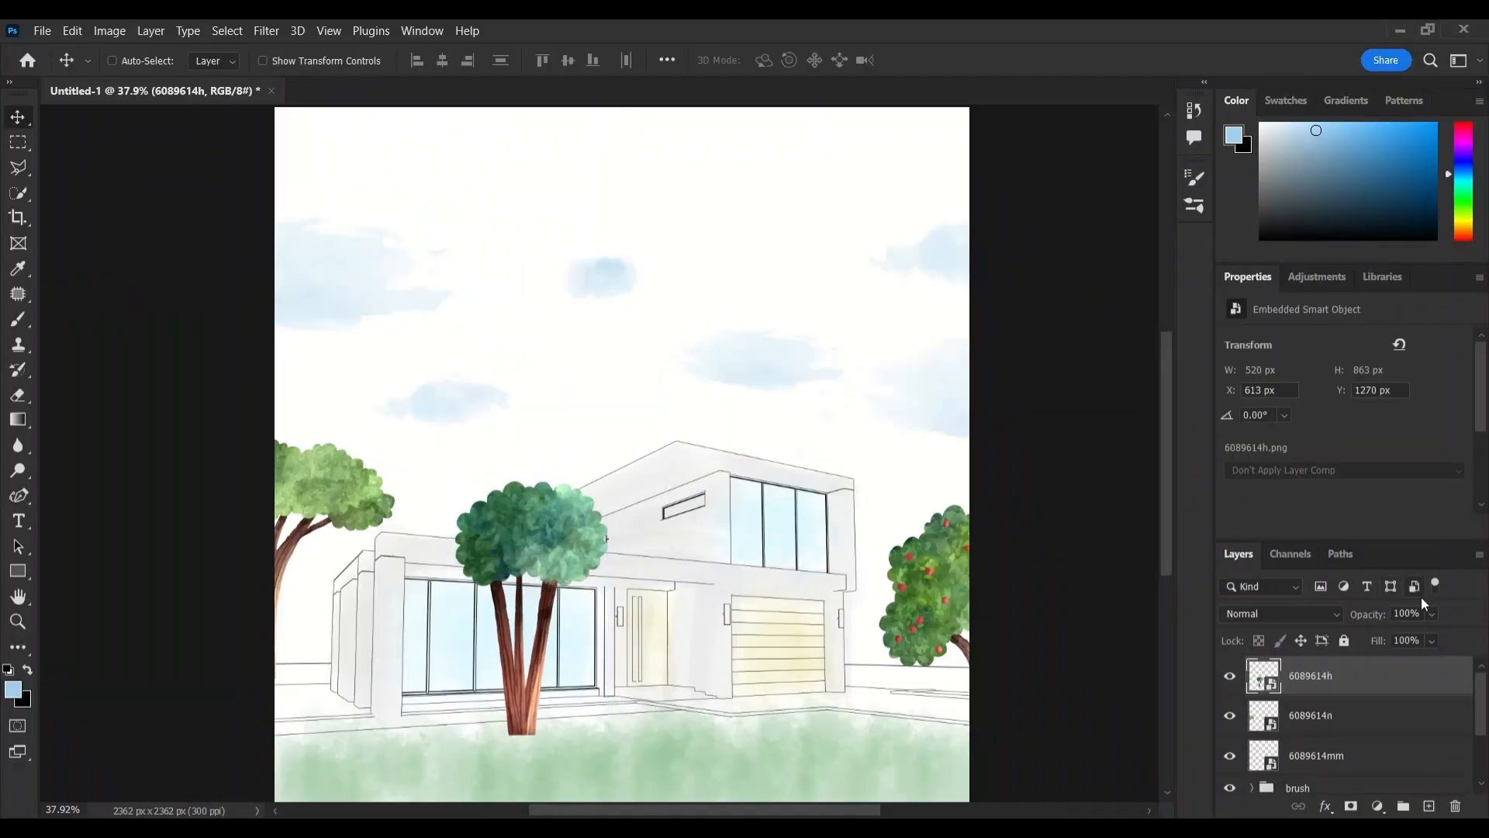
Lower the 6089614h tree layer's opacity to 53% and add a layer mask to it.
key(5)
key(3)
click(1350, 806)
Mask out the part of the 6089614h tree overlapping the house along its roofline, and restore the layer's opacity to 100%.
click(17, 166)
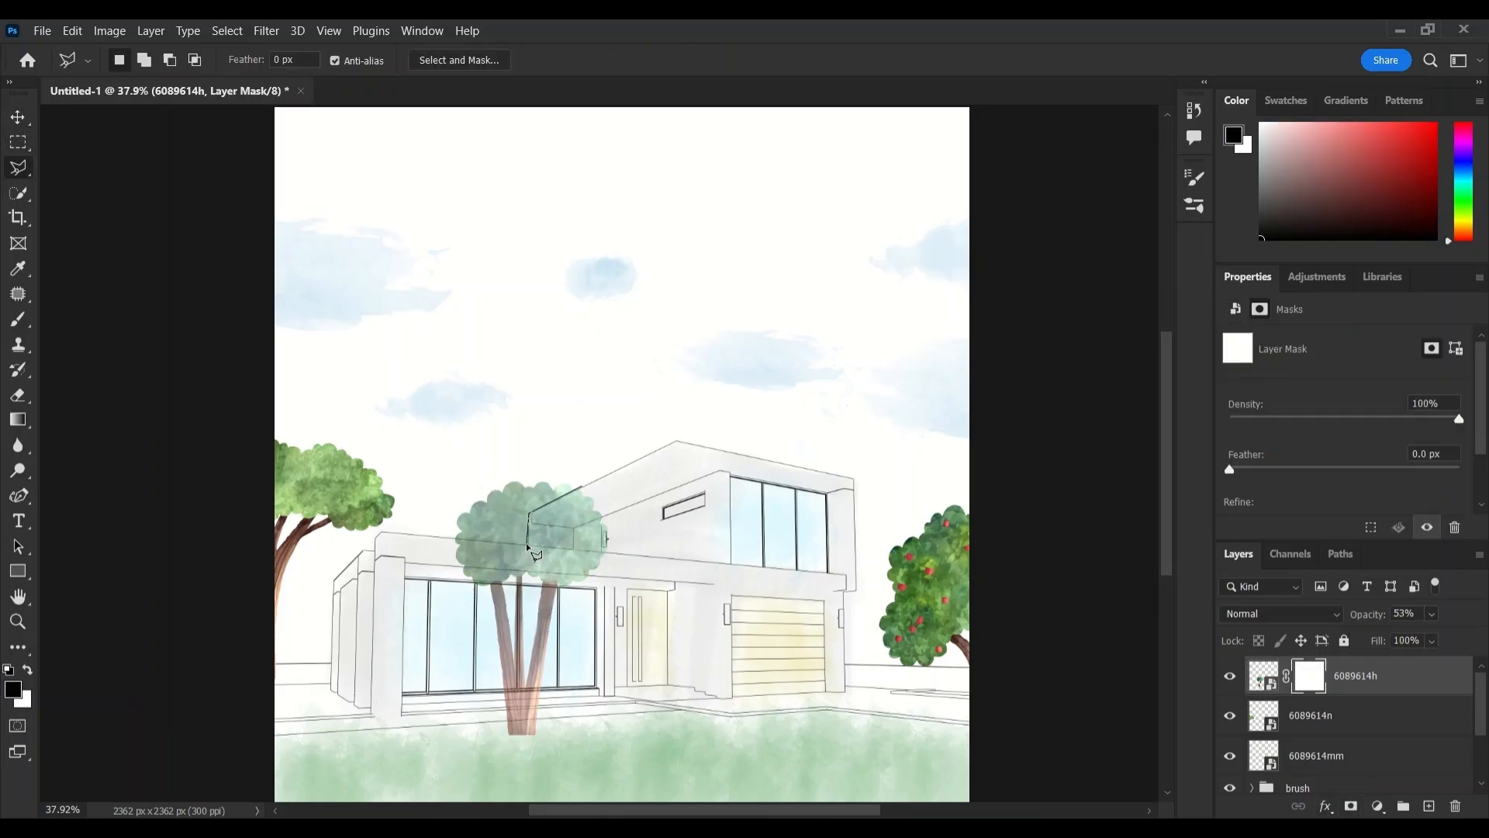
click(431, 535)
click(462, 770)
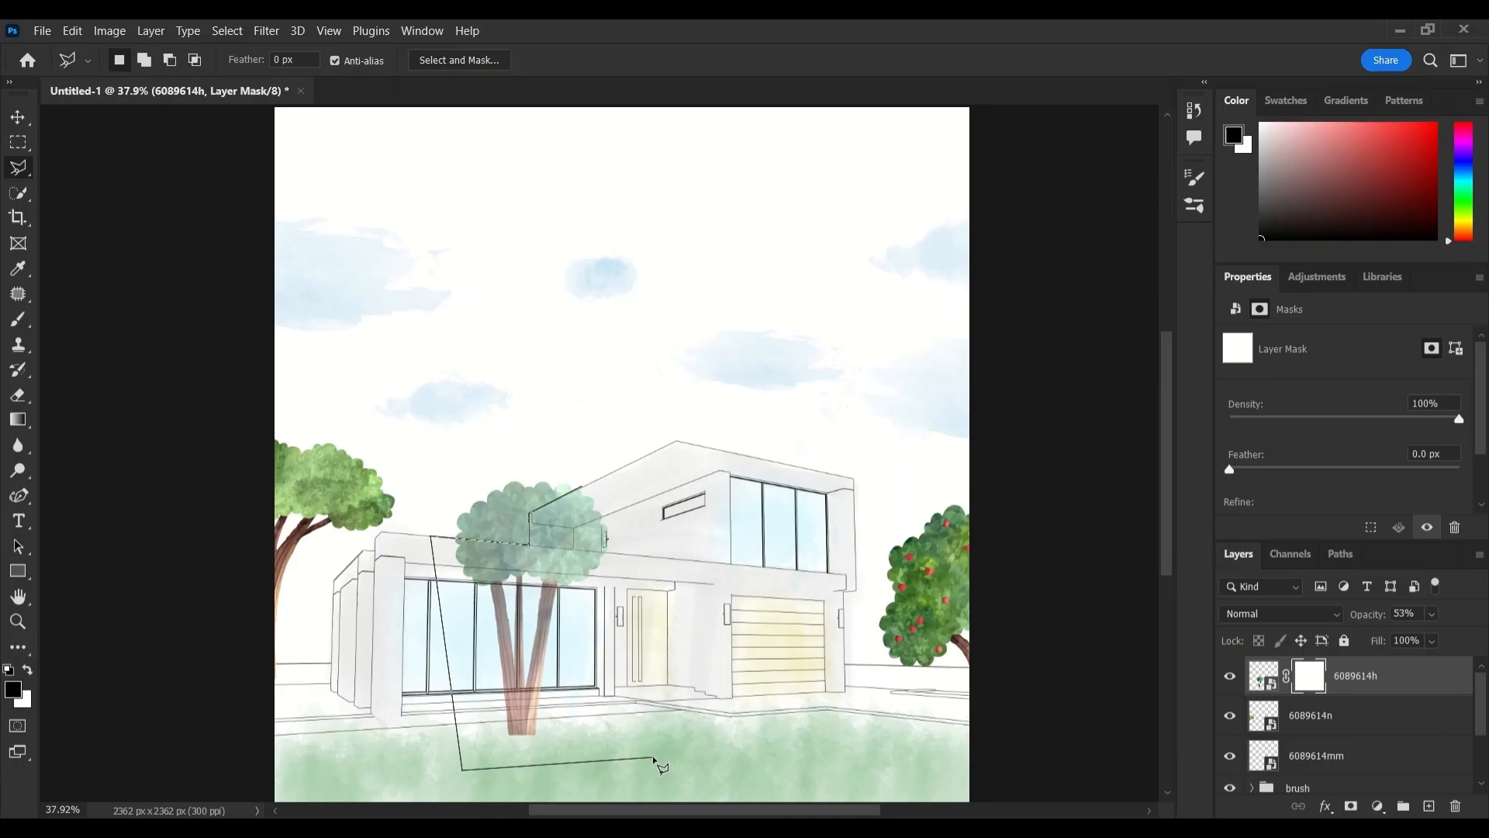
click(583, 486)
click(18, 319)
mouse_move(583, 525)
mouse_down()
mouse_move(525, 499)
mouse_move(544, 440)
mouse_up()
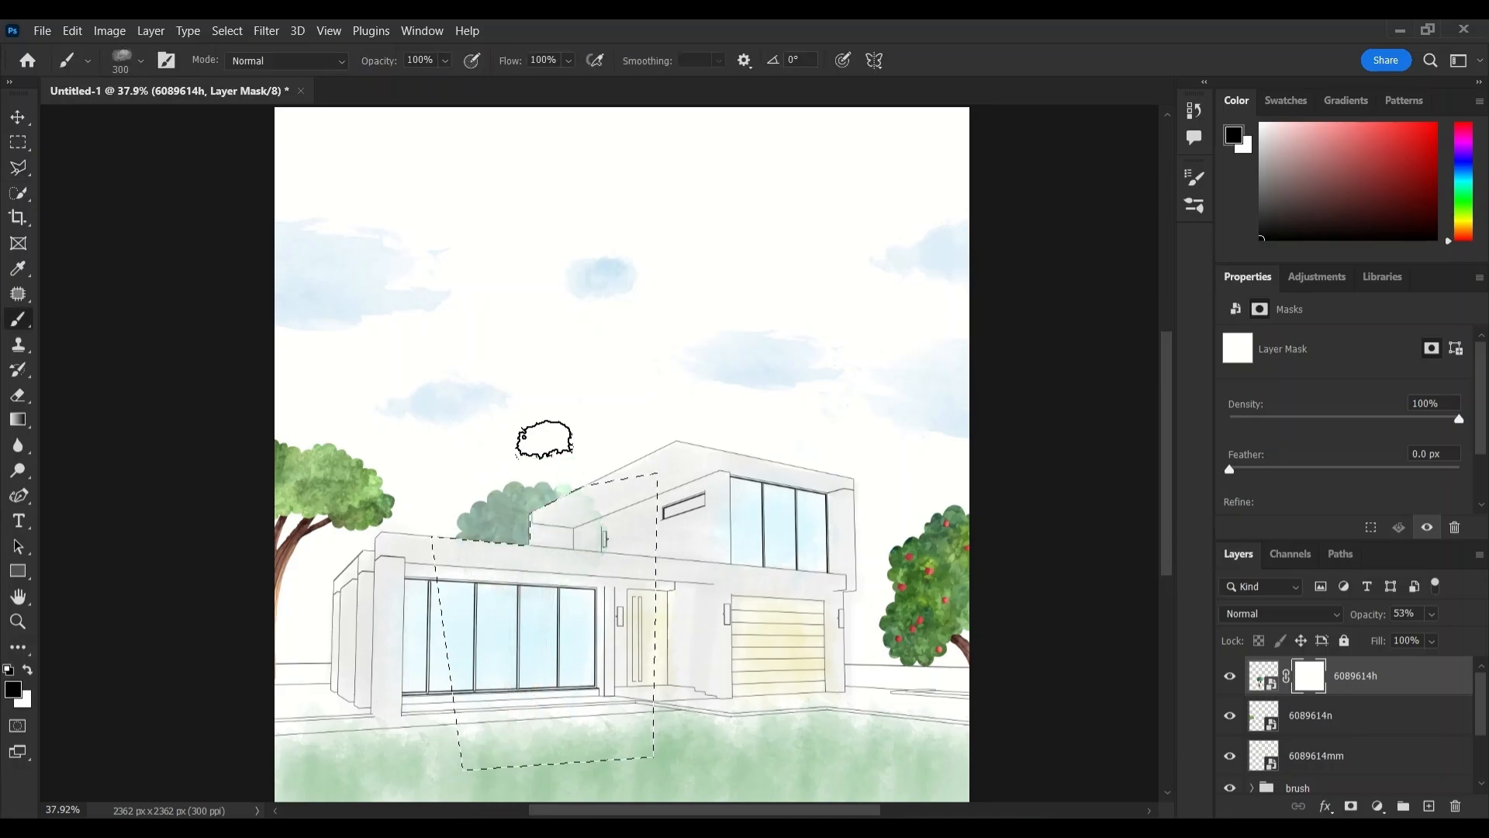
key(ctrl+d)
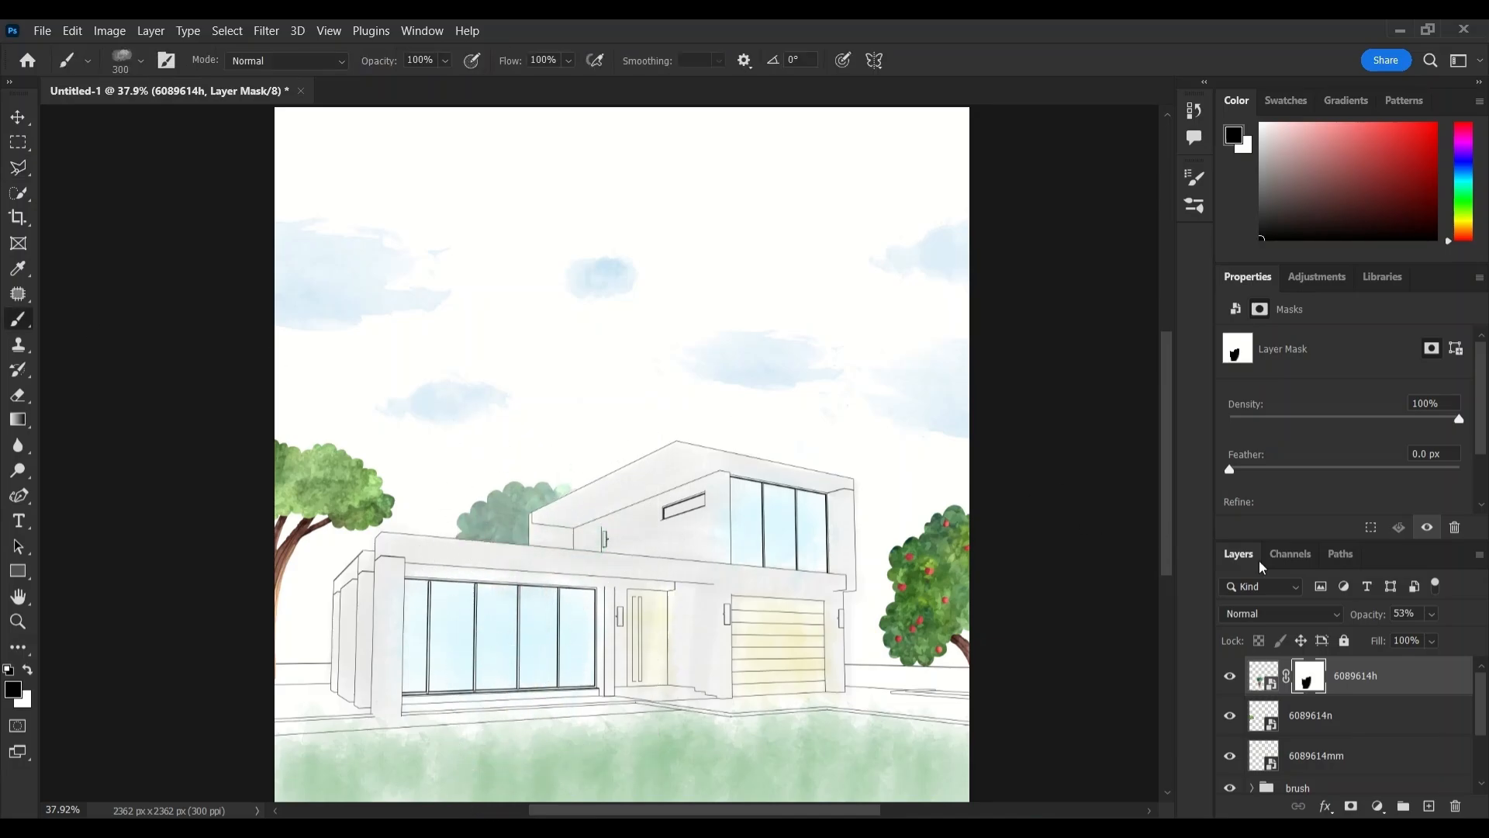
click(1432, 613)
drag(1432, 632, 1478, 632)
Group the three tree layers and name the group trees.
click(1373, 676)
shift+click(1354, 758)
key(ctrl+g)
double_click(1315, 670)
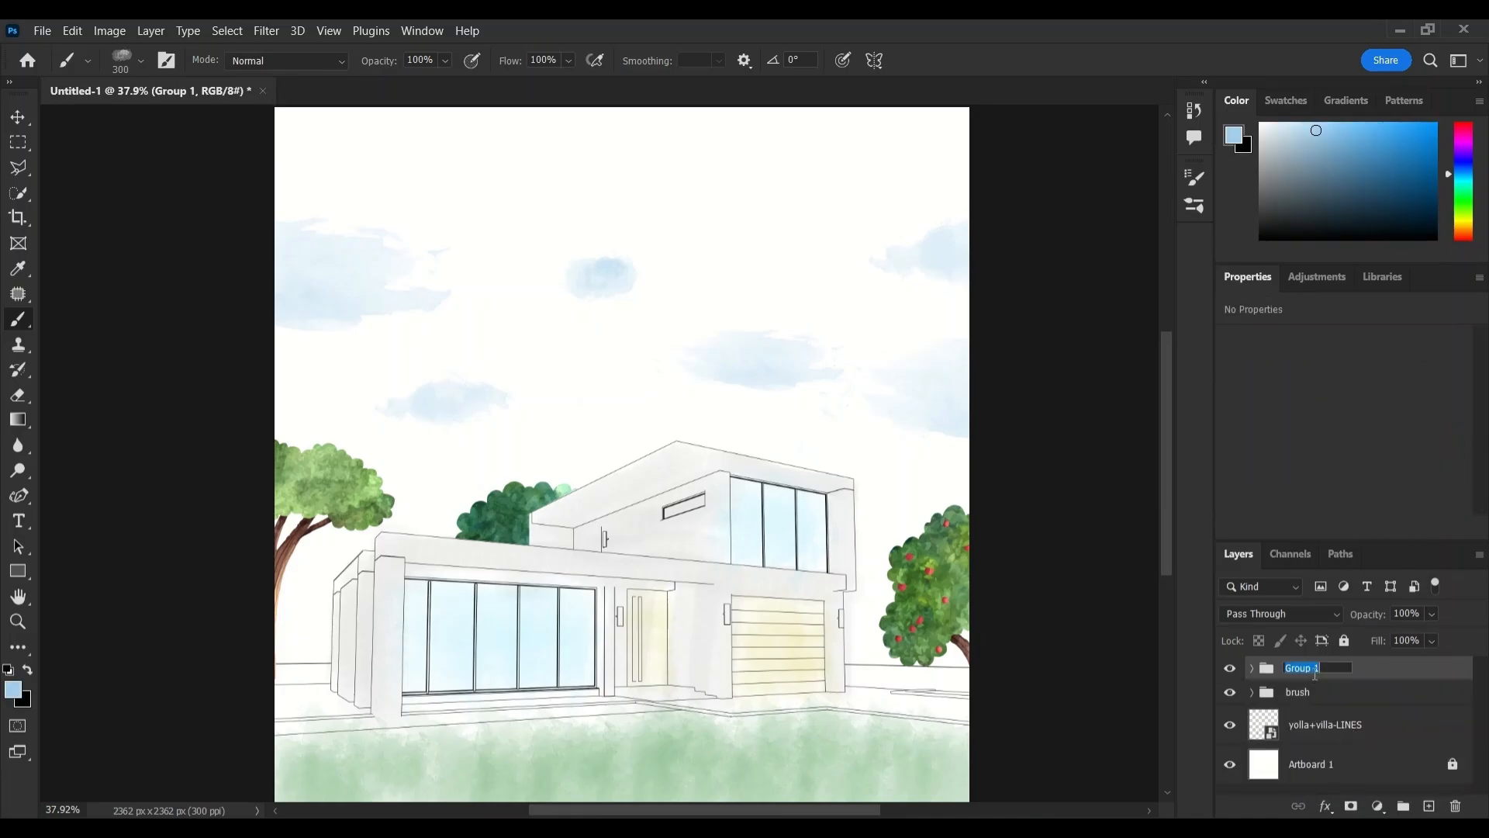
key(Return)
Add a Hue/Saturation adjustment clipped to the trees group and raise its lightness and saturation slightly.
click(1378, 806)
click(1379, 686)
right_click(1358, 676)
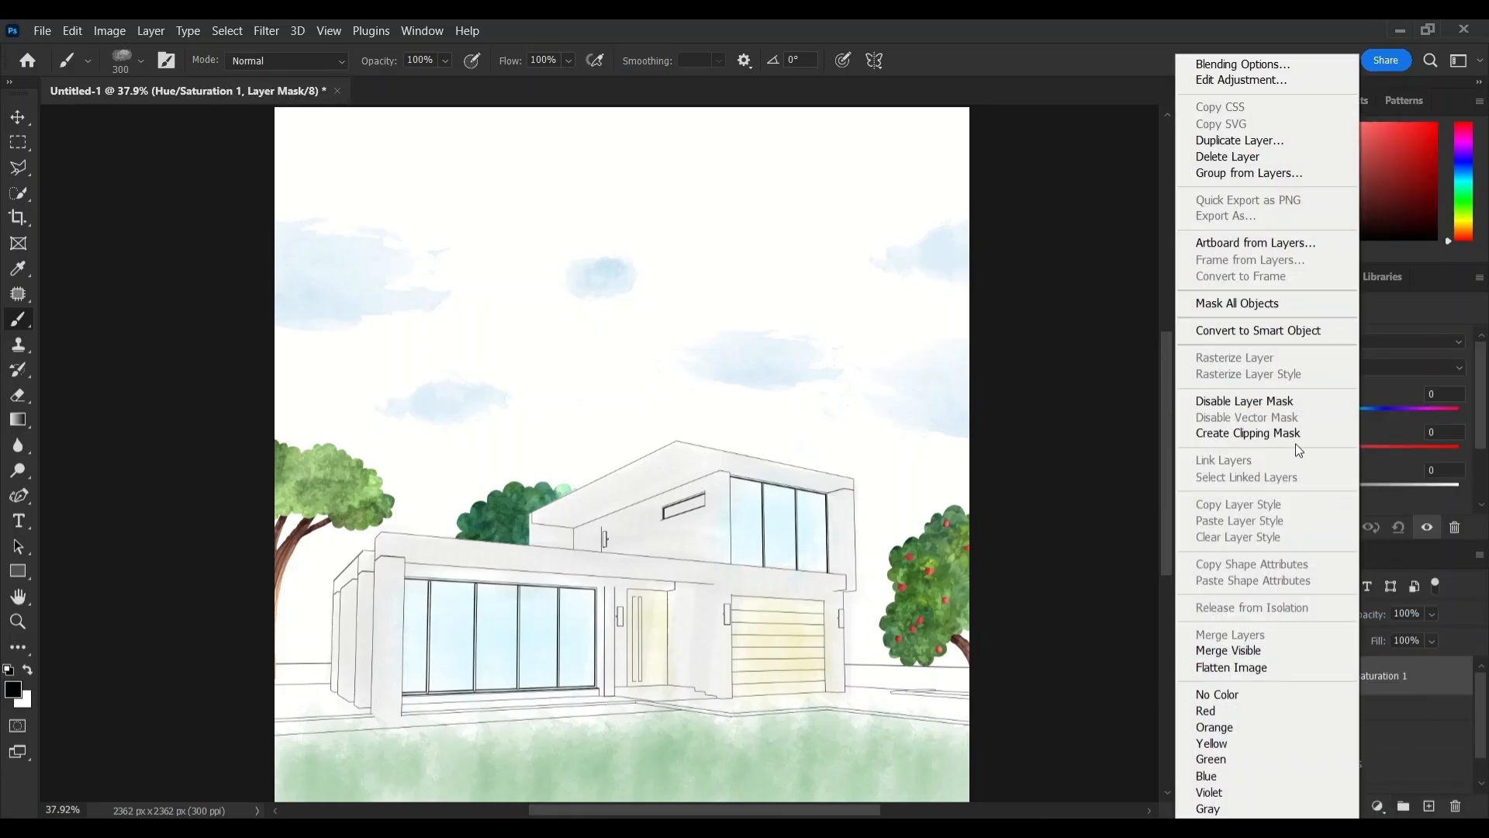
click(1287, 434)
drag(1345, 490, 1375, 491)
drag(1345, 453, 1365, 453)
key(v)
On a new layer, paint grass tufts along the lawn with the 349 px grass brush tip at 200 px in a sampled green.
click(1429, 806)
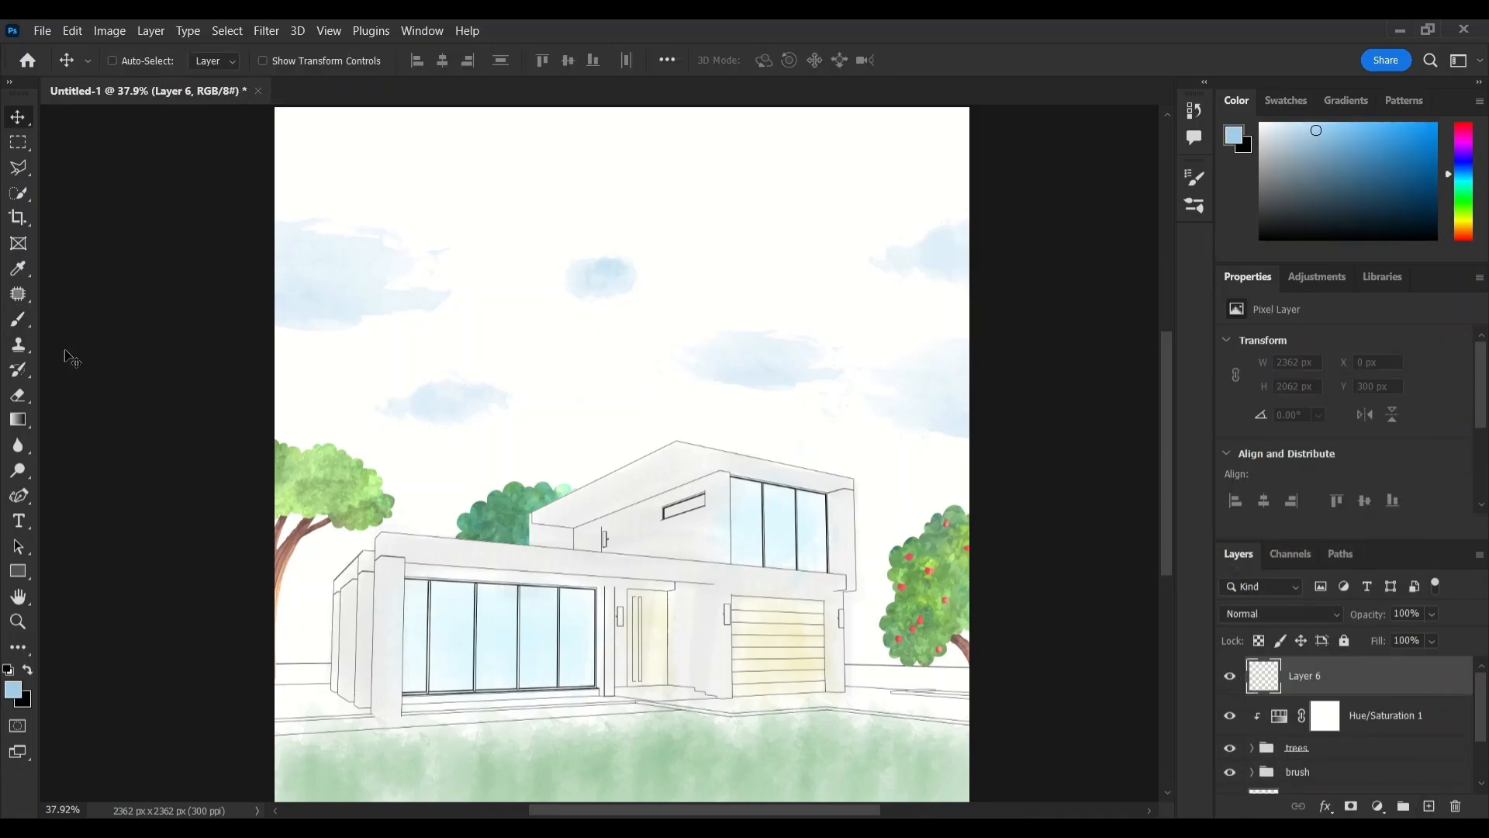
click(18, 318)
click(1194, 177)
scroll(1093, 248, down, 8)
click(1045, 220)
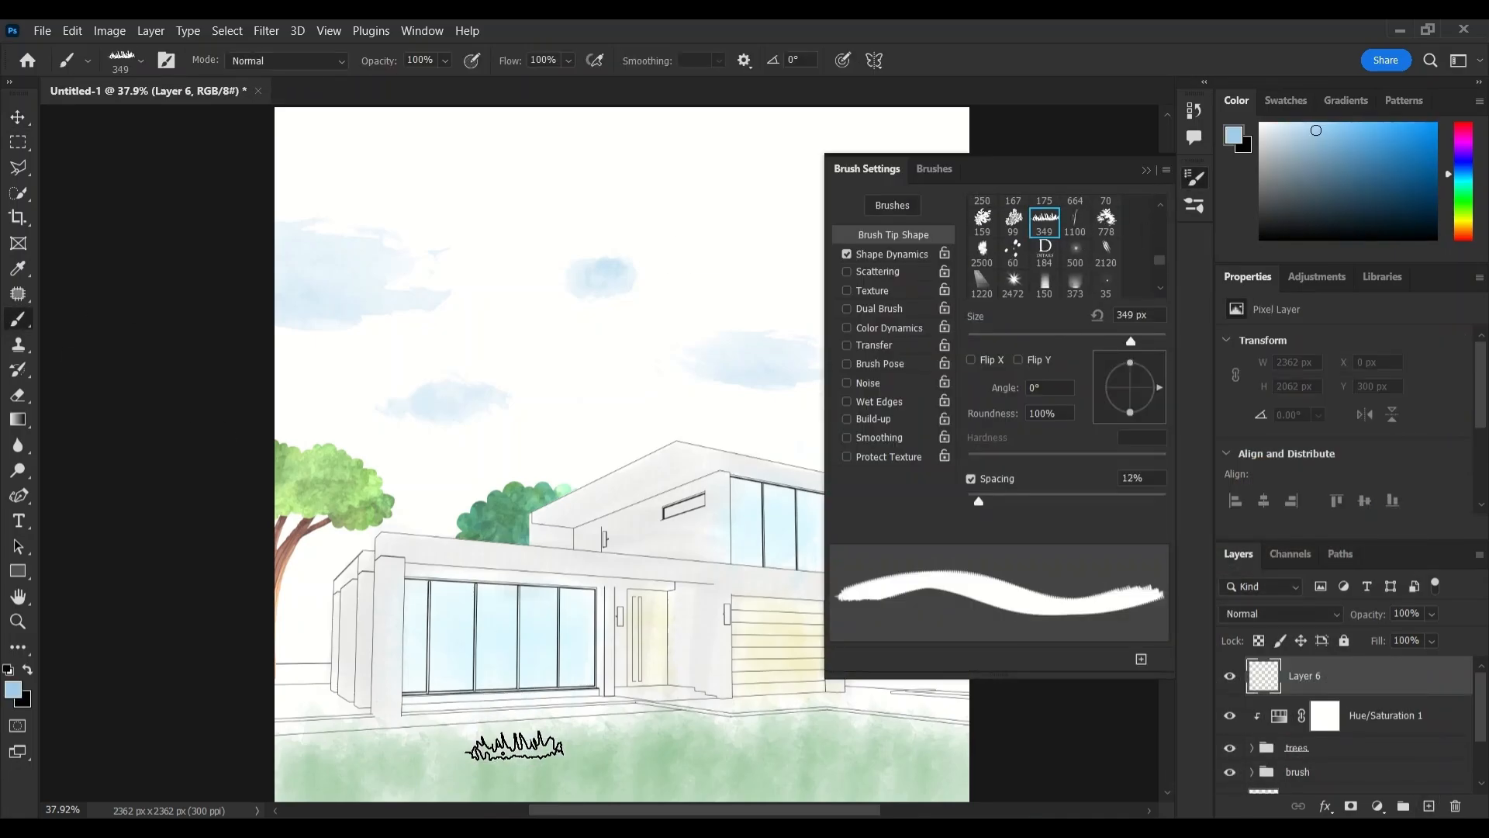
alt+click(499, 753)
click(465, 746)
click(640, 713)
click(450, 747)
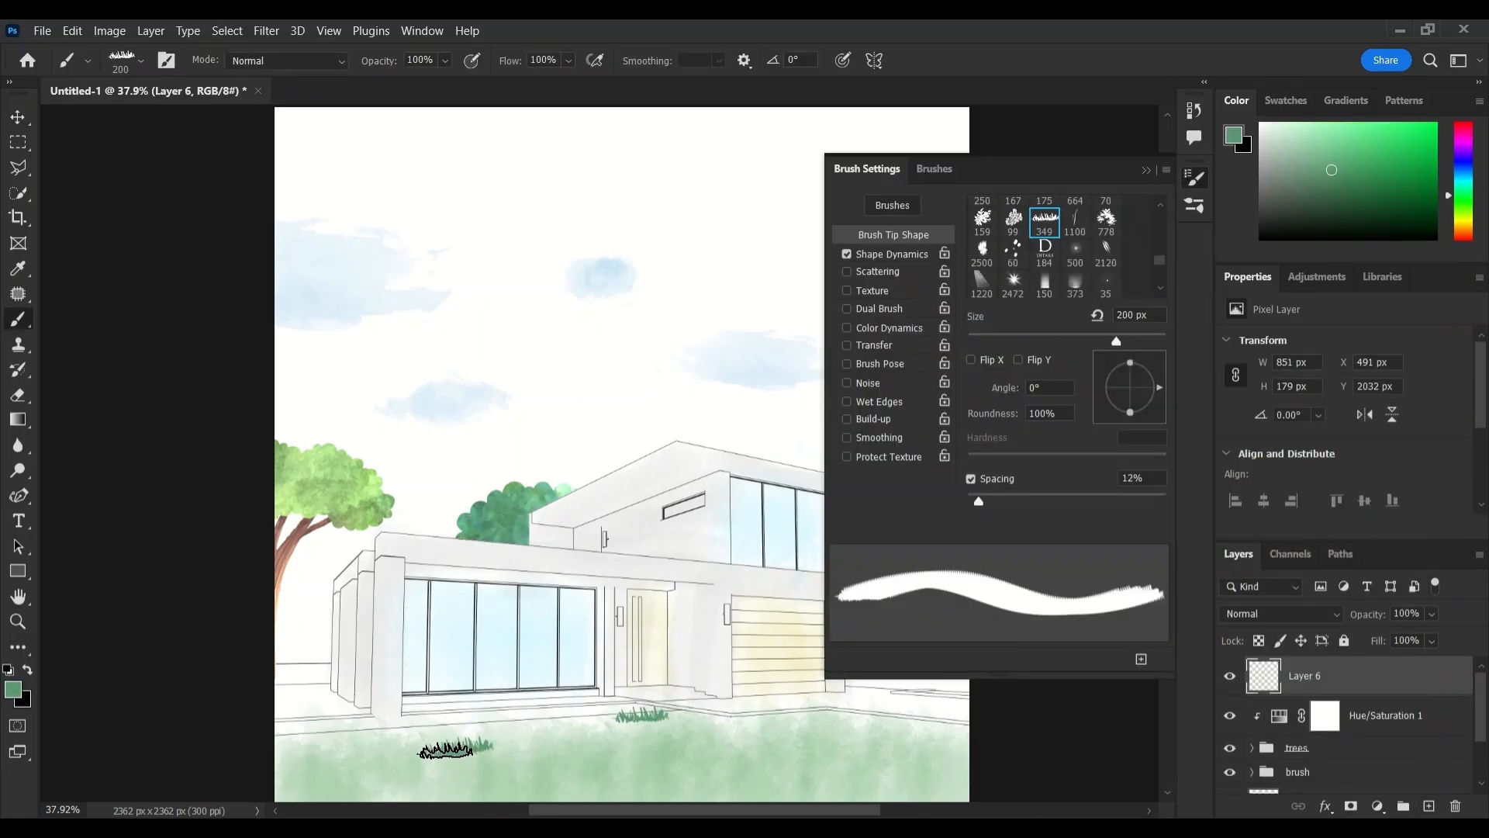
click(298, 738)
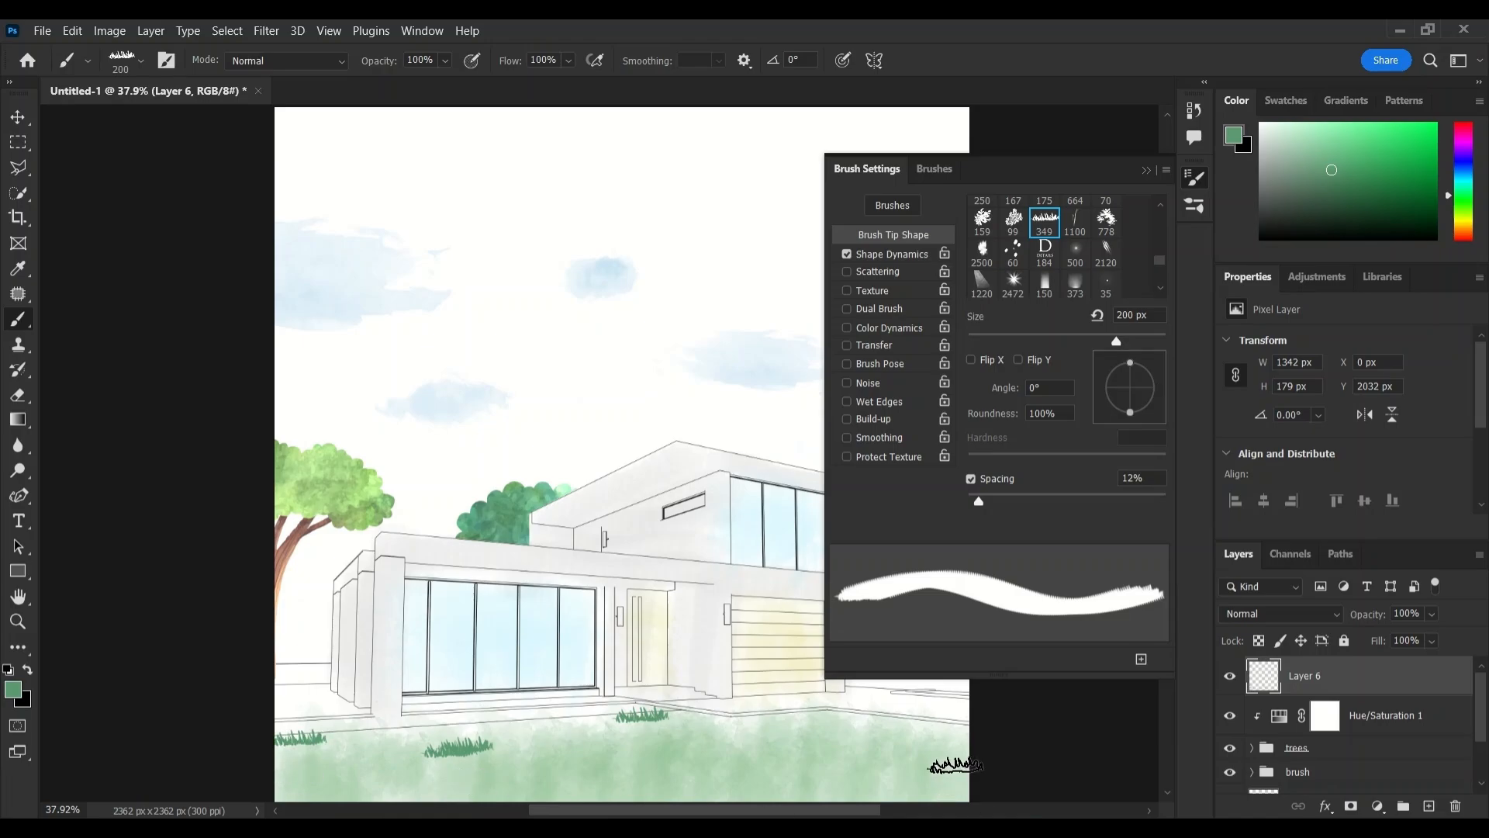
Enlarge the grass brush to 300 px and paint a tuft in the lawn's lower-right corner.
key(bracketright)
key(bracketright)
click(946, 785)
With the spiky 140 px grass brush tip enlarged to 250 px, paint taller tufts in the lawn's two lower corners.
scroll(1092, 268, up, 2)
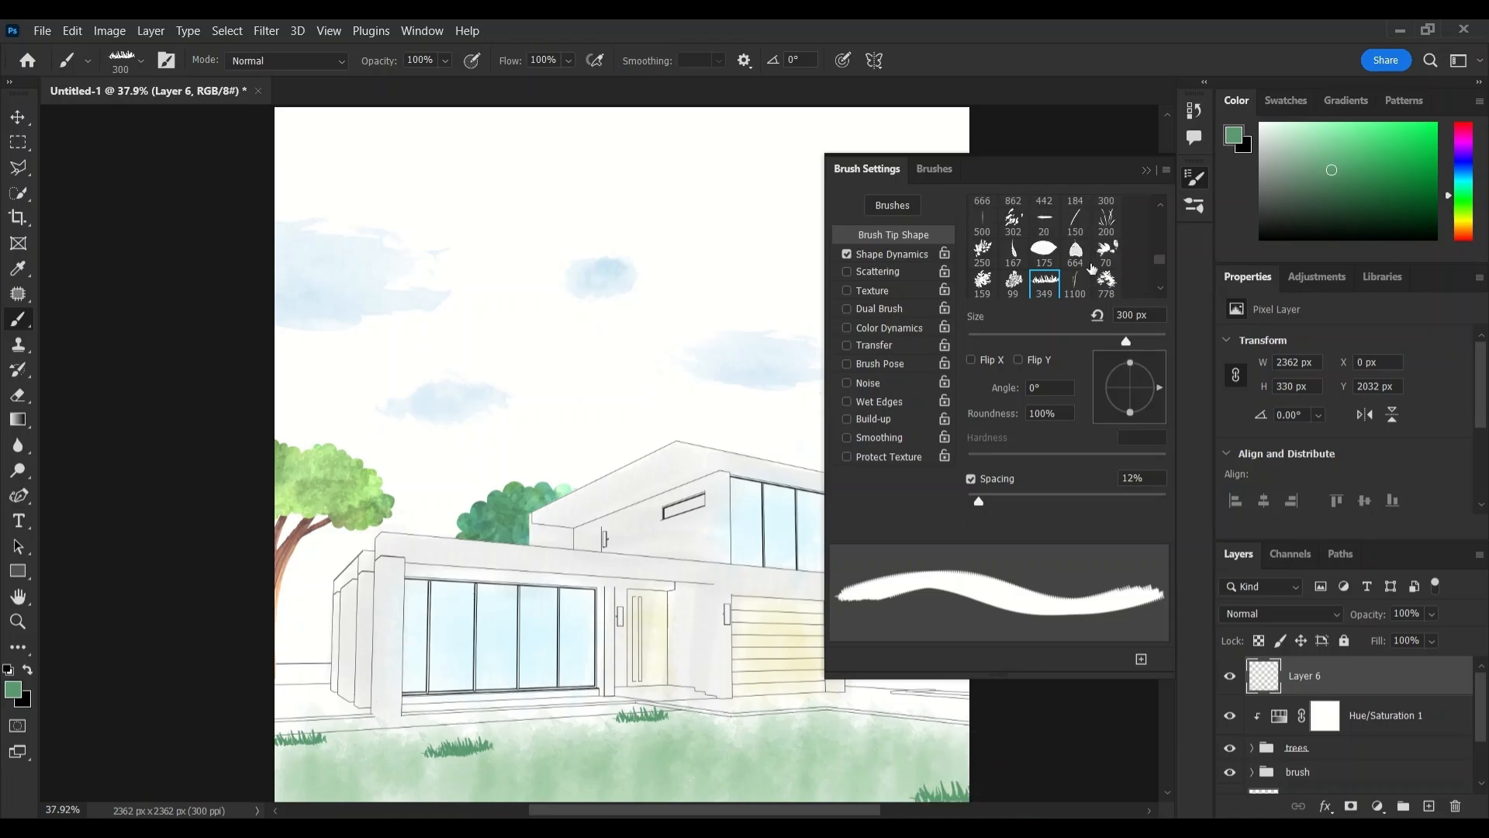
scroll(1092, 267, down, 3)
click(1045, 266)
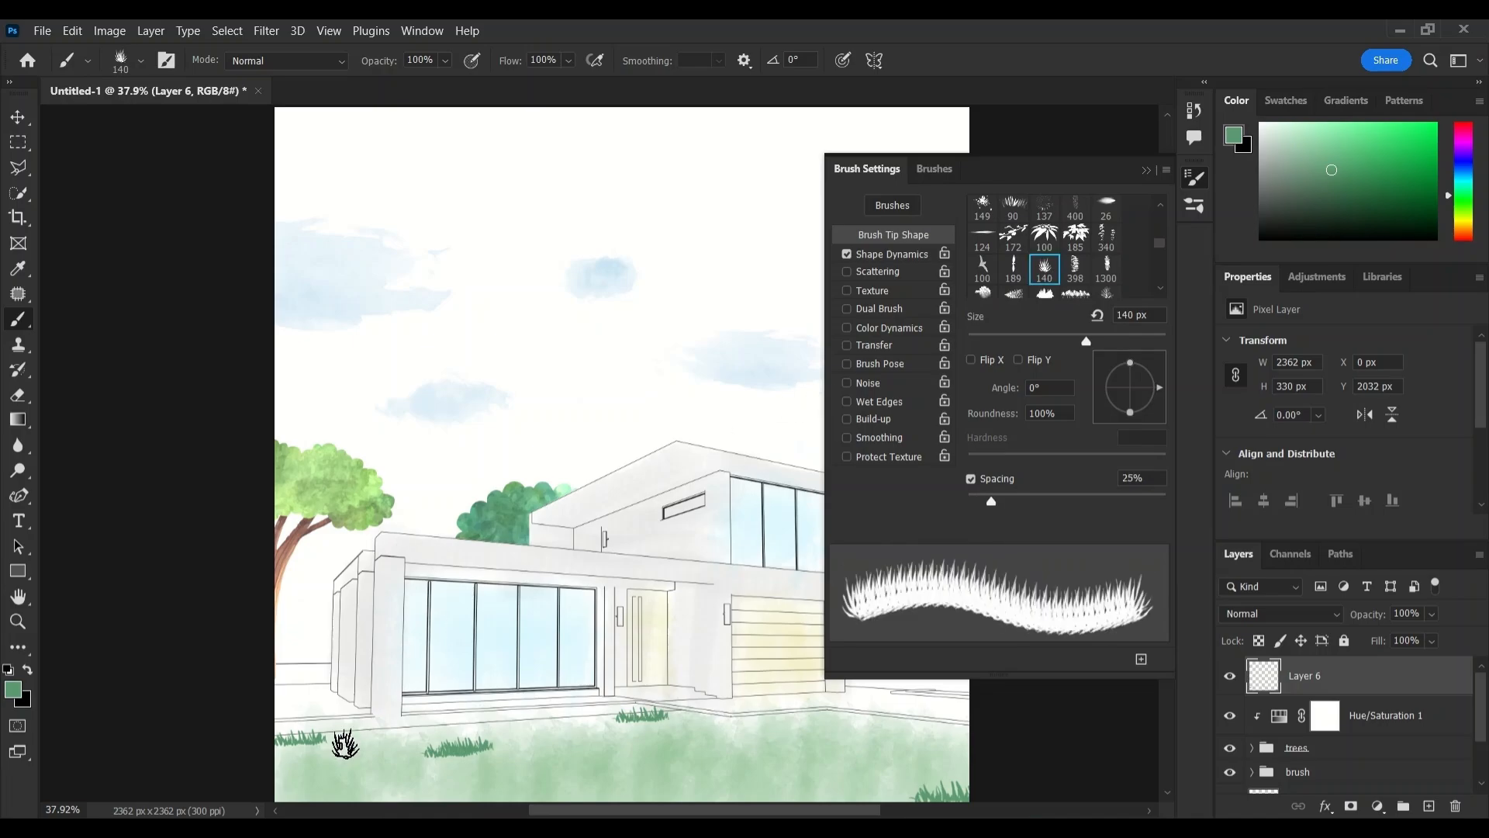
click(287, 787)
key(bracketright)
key(bracketright)
click(966, 768)
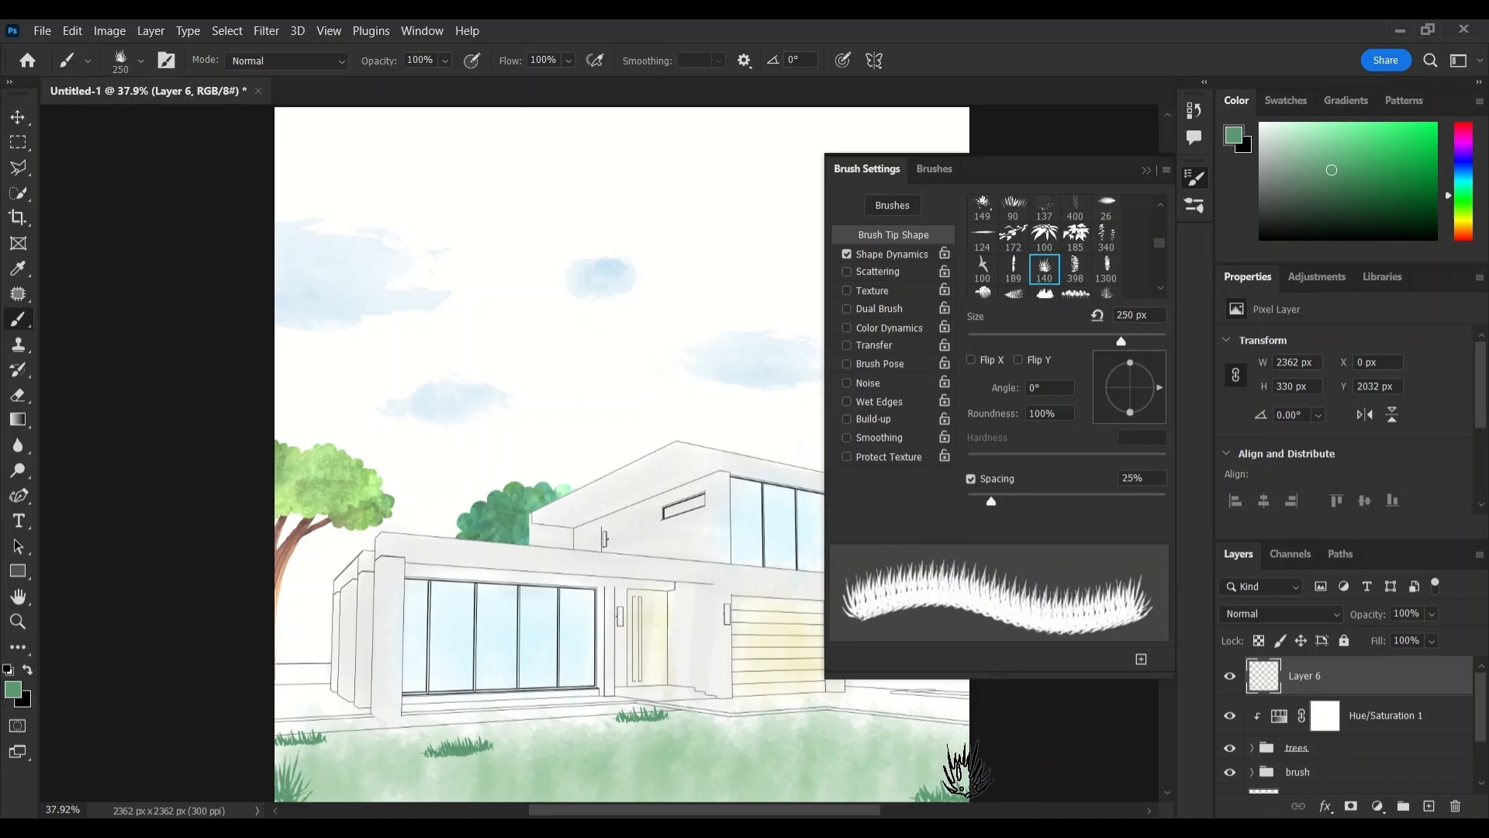
scroll(1085, 256, down, 2)
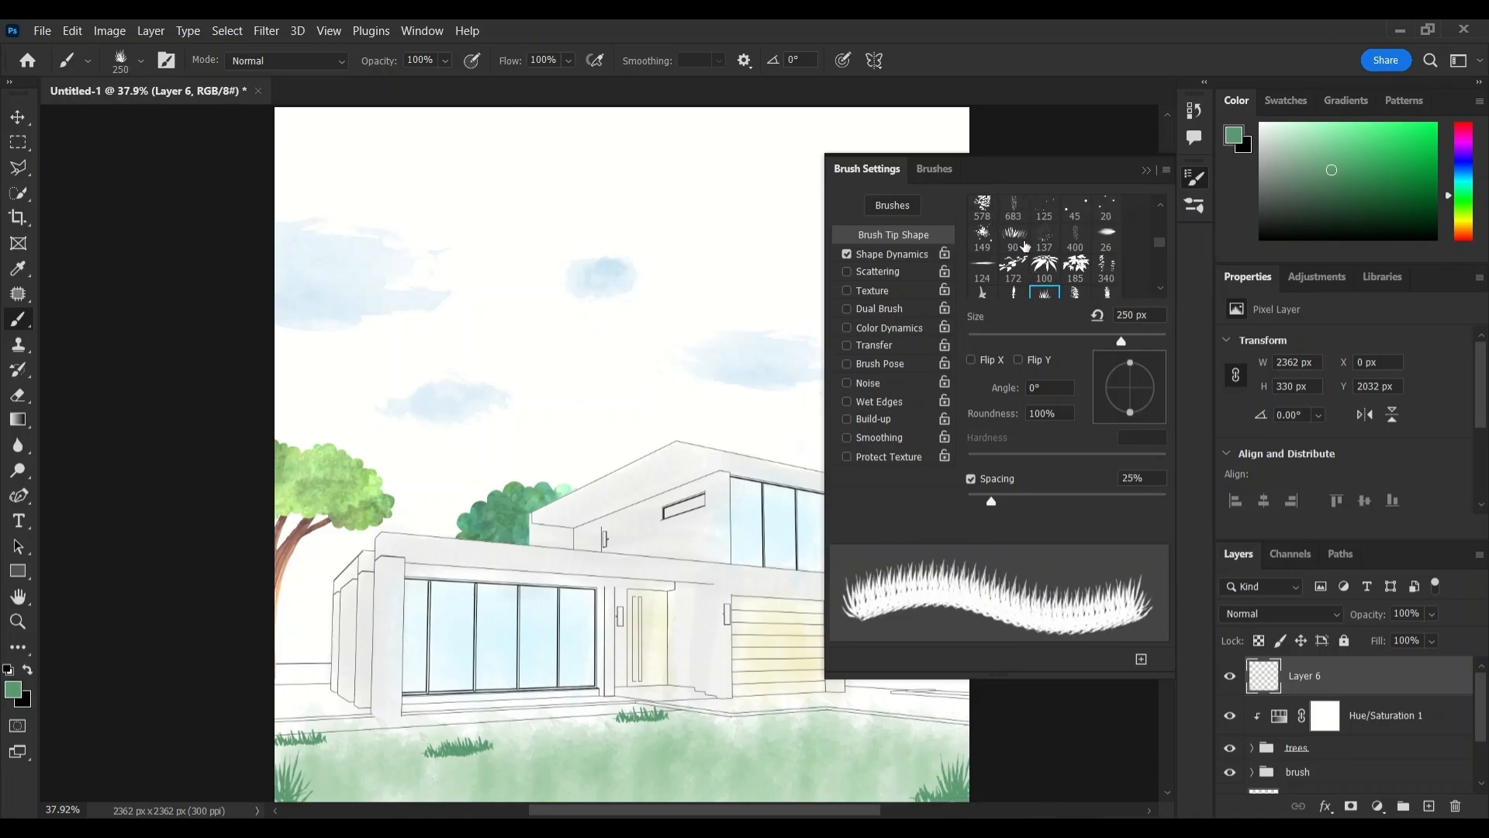
Paint small accent tufts across the lawn with two more grass brush tips sized 70 px and 90 px.
click(1106, 236)
click(1148, 172)
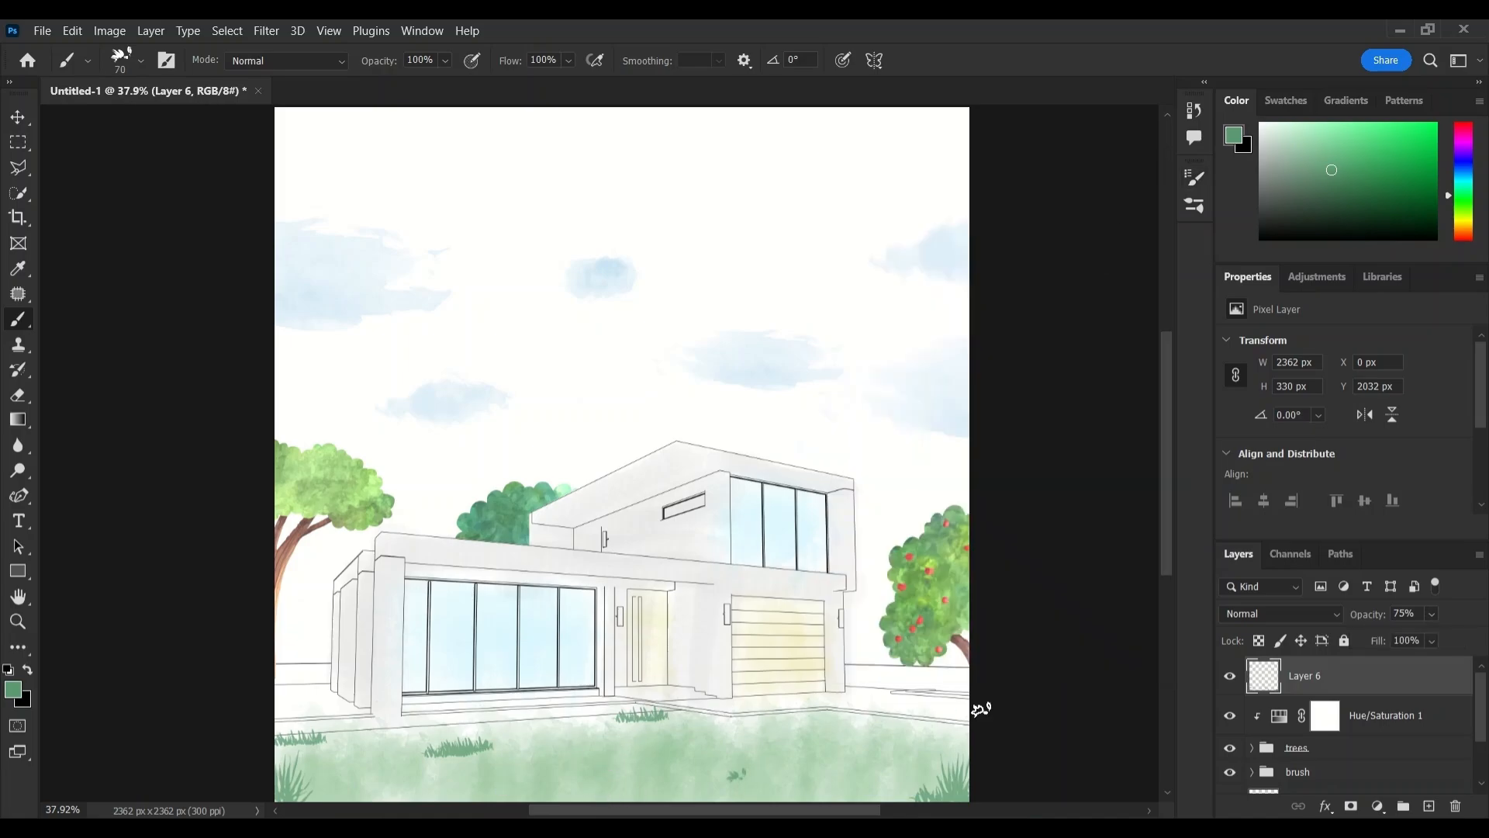
click(1199, 180)
scroll(1106, 248, up, 2)
click(1107, 233)
scroll(1106, 240, up, 5)
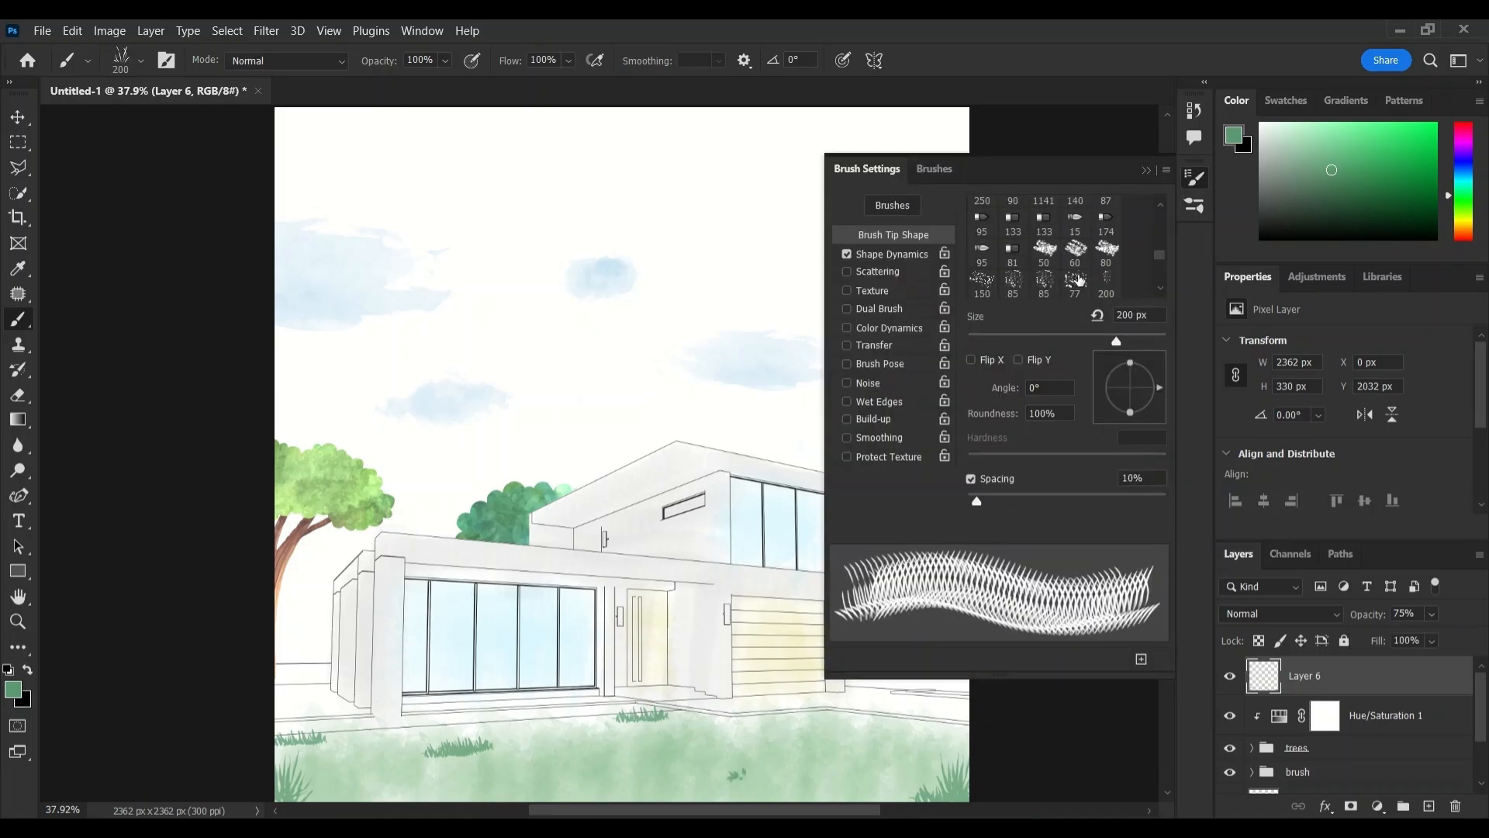
click(1147, 168)
key(bracketleft)
key(bracketleft)
key(bracketleft)
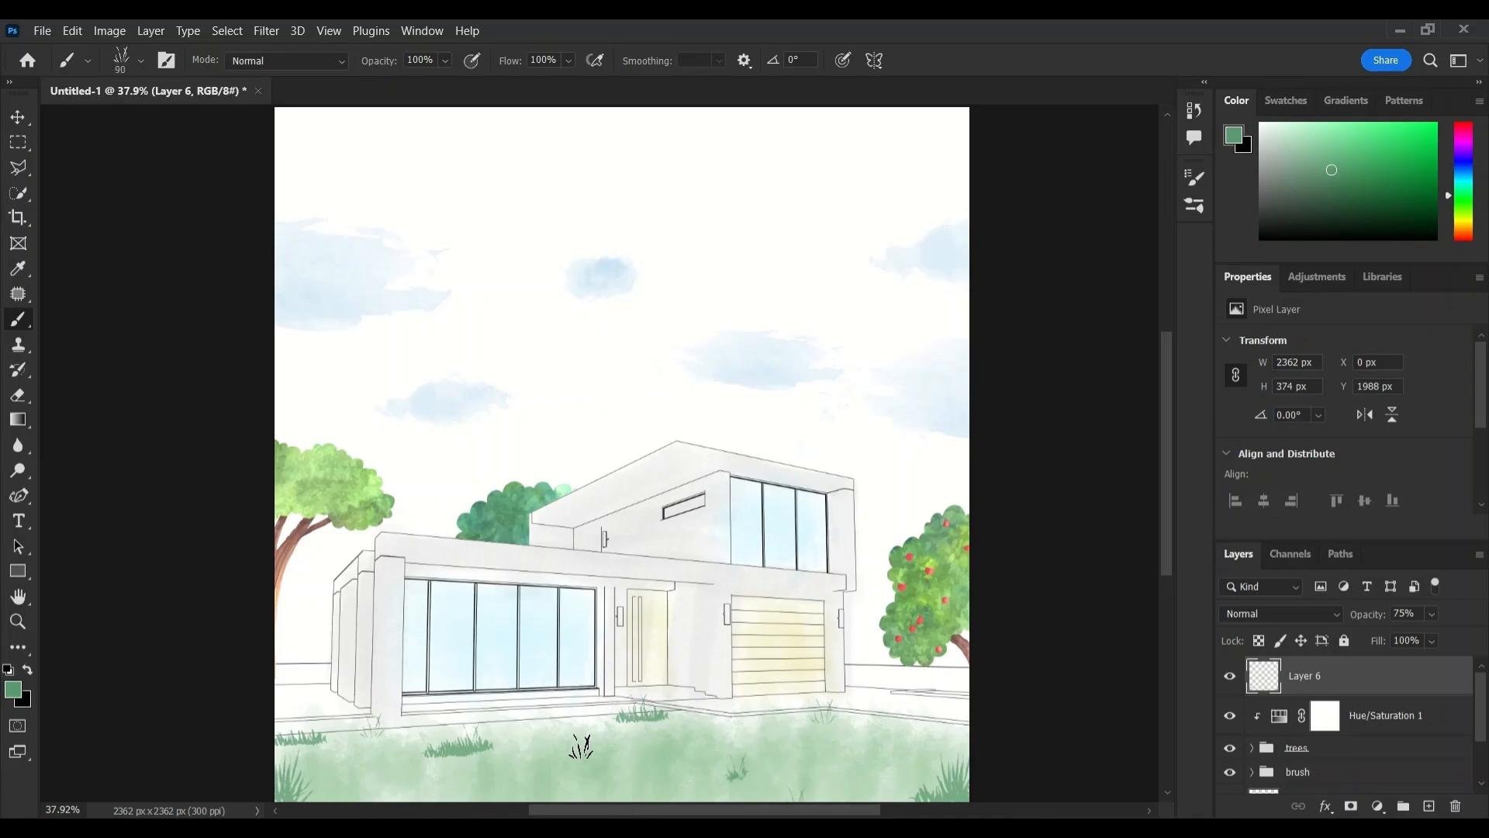
Paint a bushy tuft on the lawn's right half with the 2165 px grass brush tip reduced to 175 px.
click(1195, 178)
click(1074, 256)
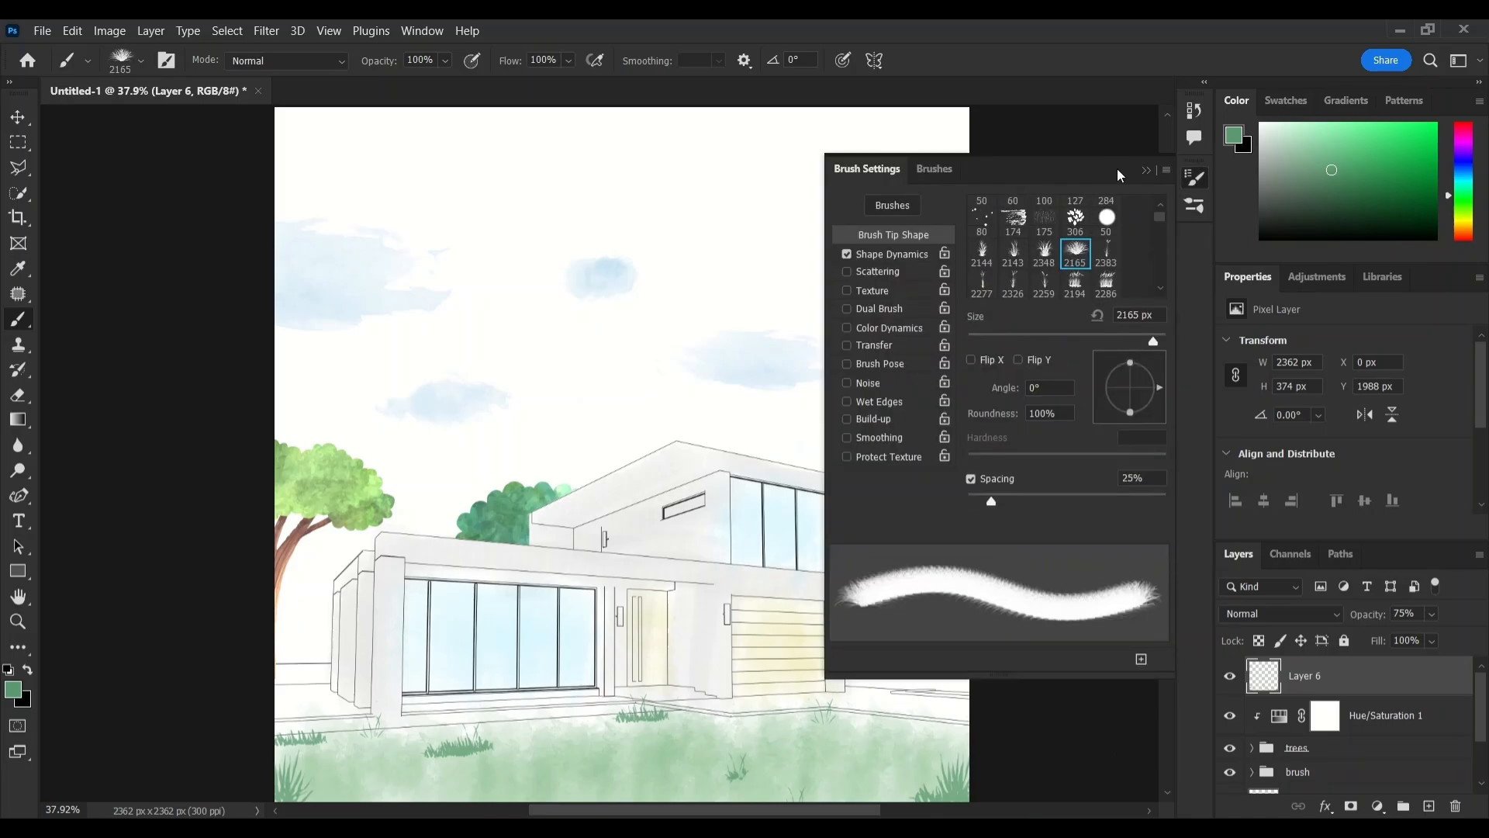
click(1195, 178)
key(bracketleft)
key(bracketleft)
key(bracketleft)
key(bracketleft)
key(bracketleft)
key(bracketleft)
key(bracketleft)
key(bracketleft)
key(bracketleft)
key(bracketleft)
key(bracketleft)
key(bracketleft)
key(bracketleft)
key(bracketleft)
key(bracketleft)
key(bracketleft)
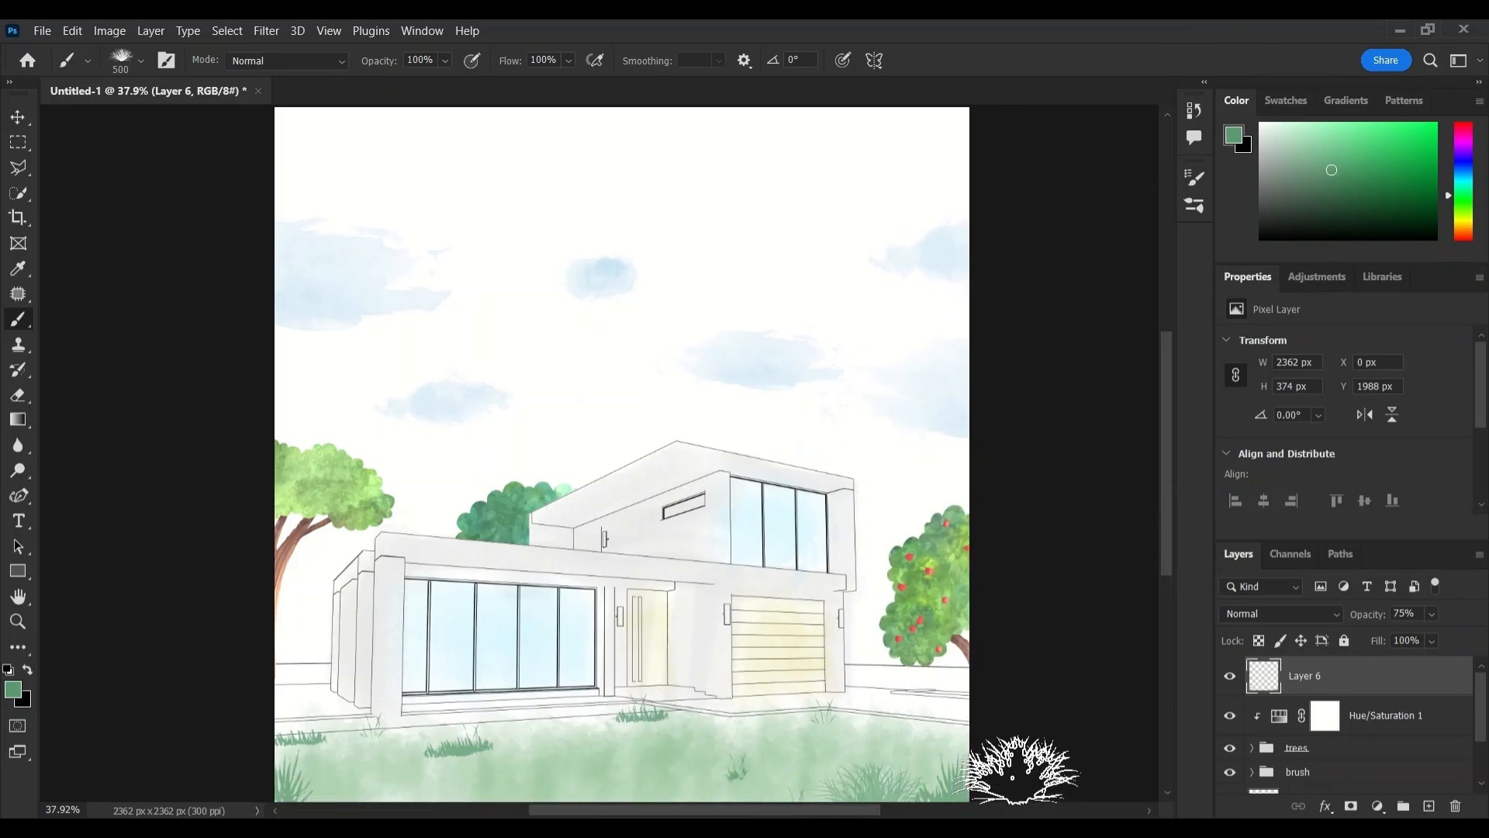
key(bracketleft)
key(bracketleft)
key(bracketleft)
click(754, 768)
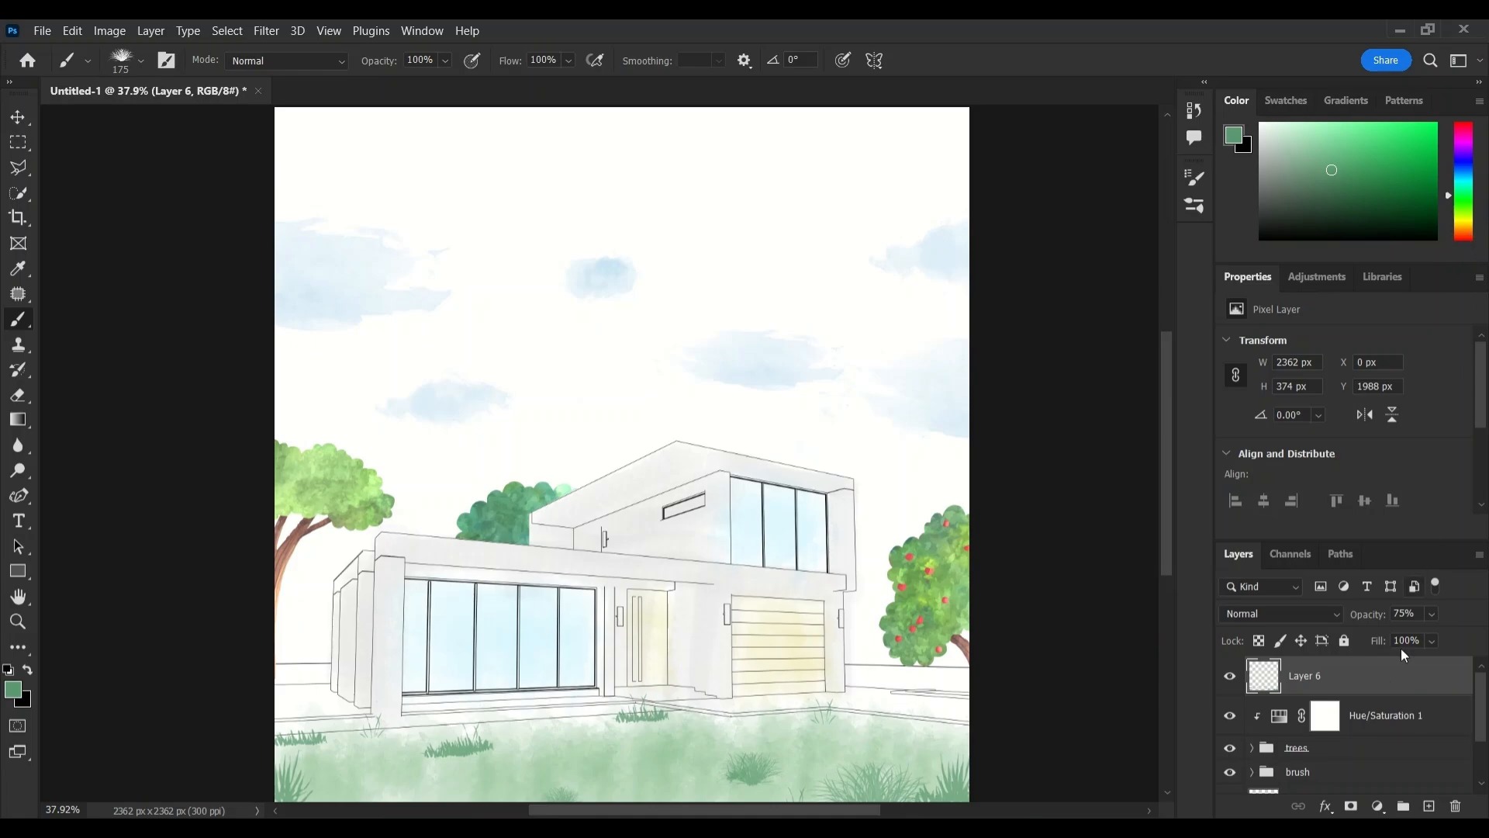
Place outline figure number 19 from the sketch ppl folder on the lawn in front of the garage.
key(v)
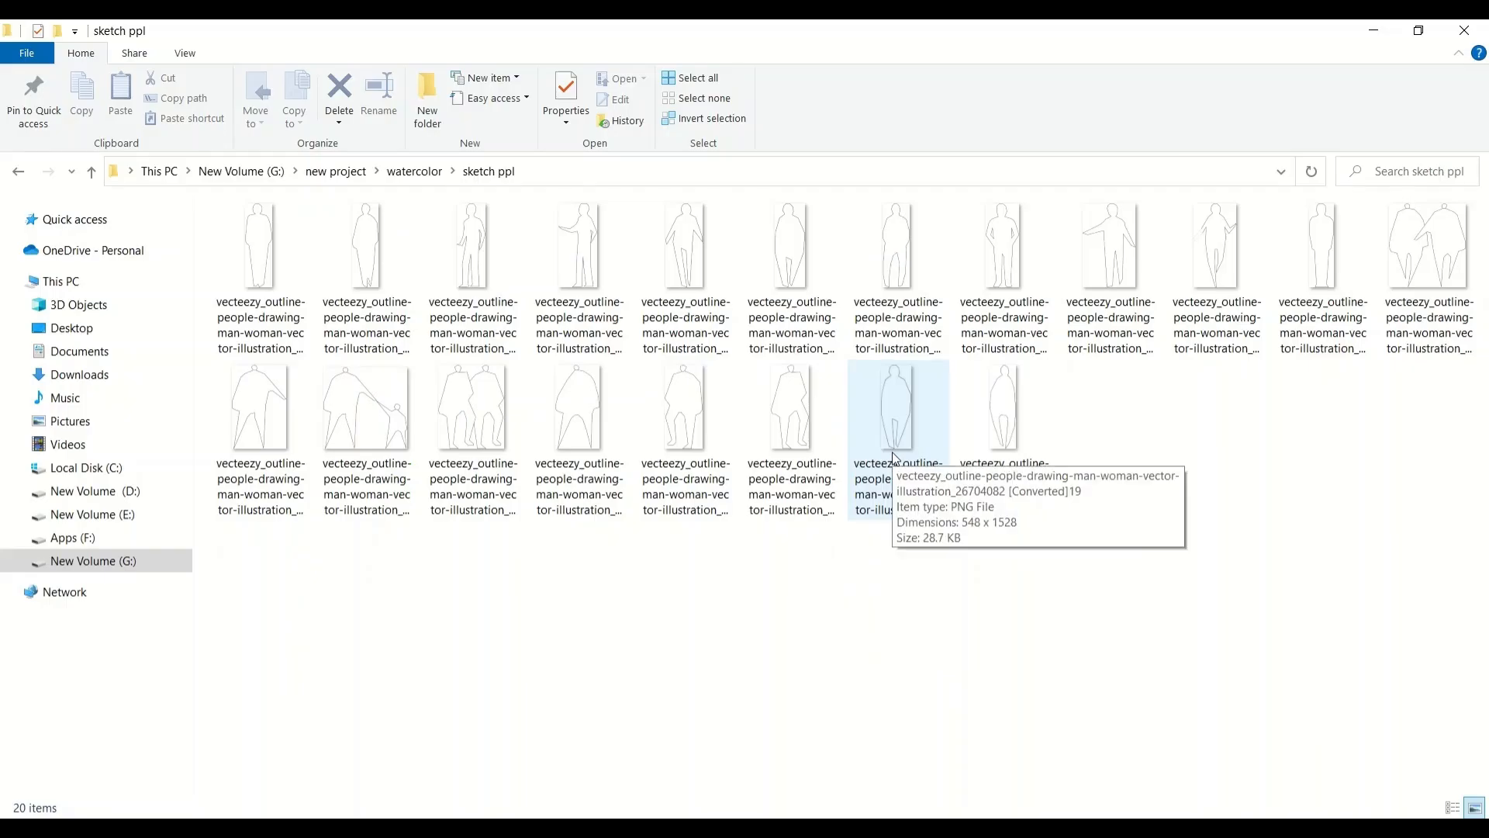
drag(898, 465, 741, 693)
drag(716, 655, 718, 679)
key(Return)
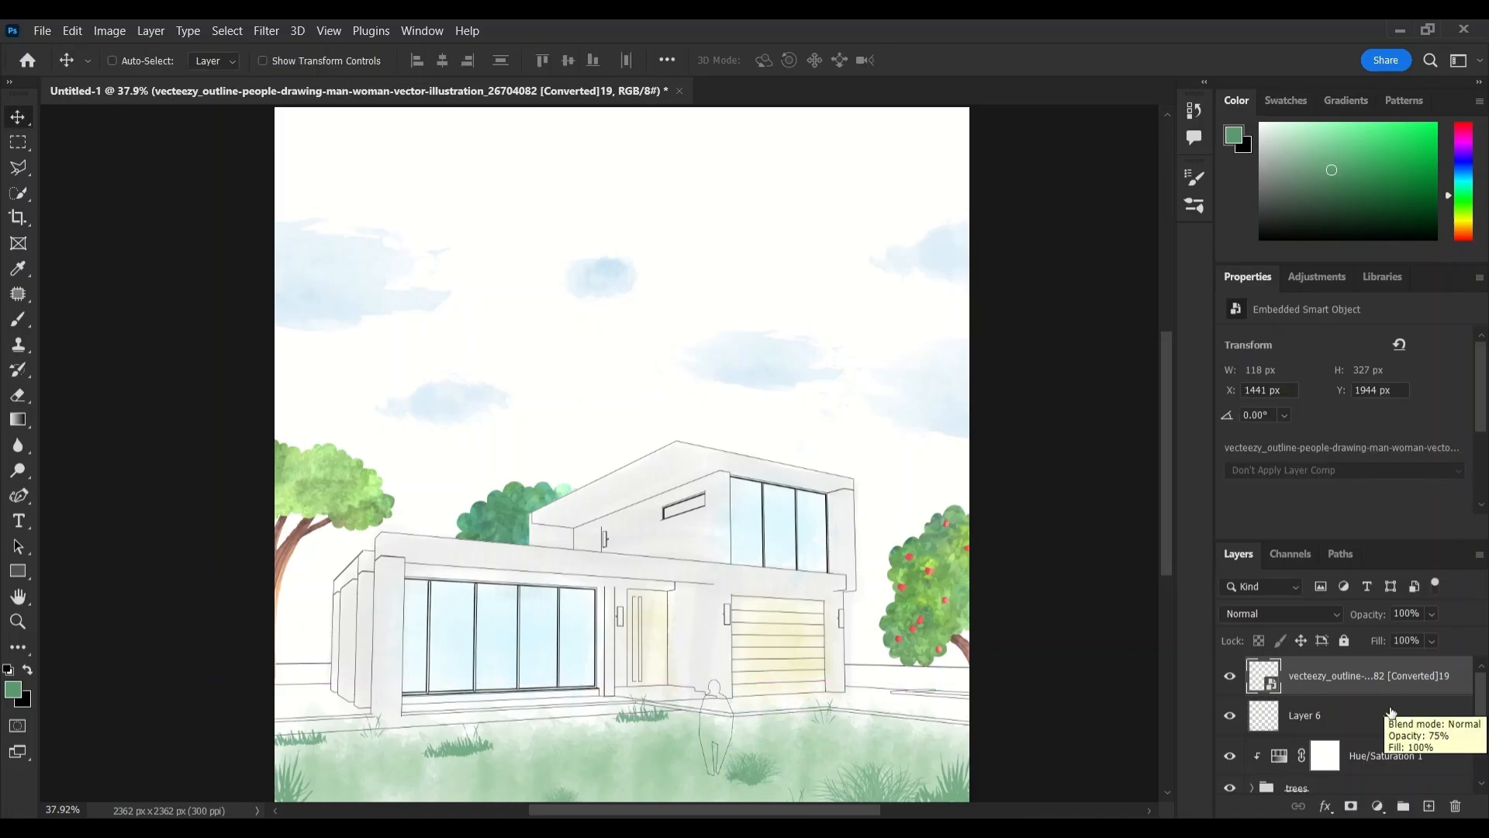
Add a Stroke layer style to the placed figure to darken its outline.
click(1325, 806)
click(1346, 669)
key(Return)
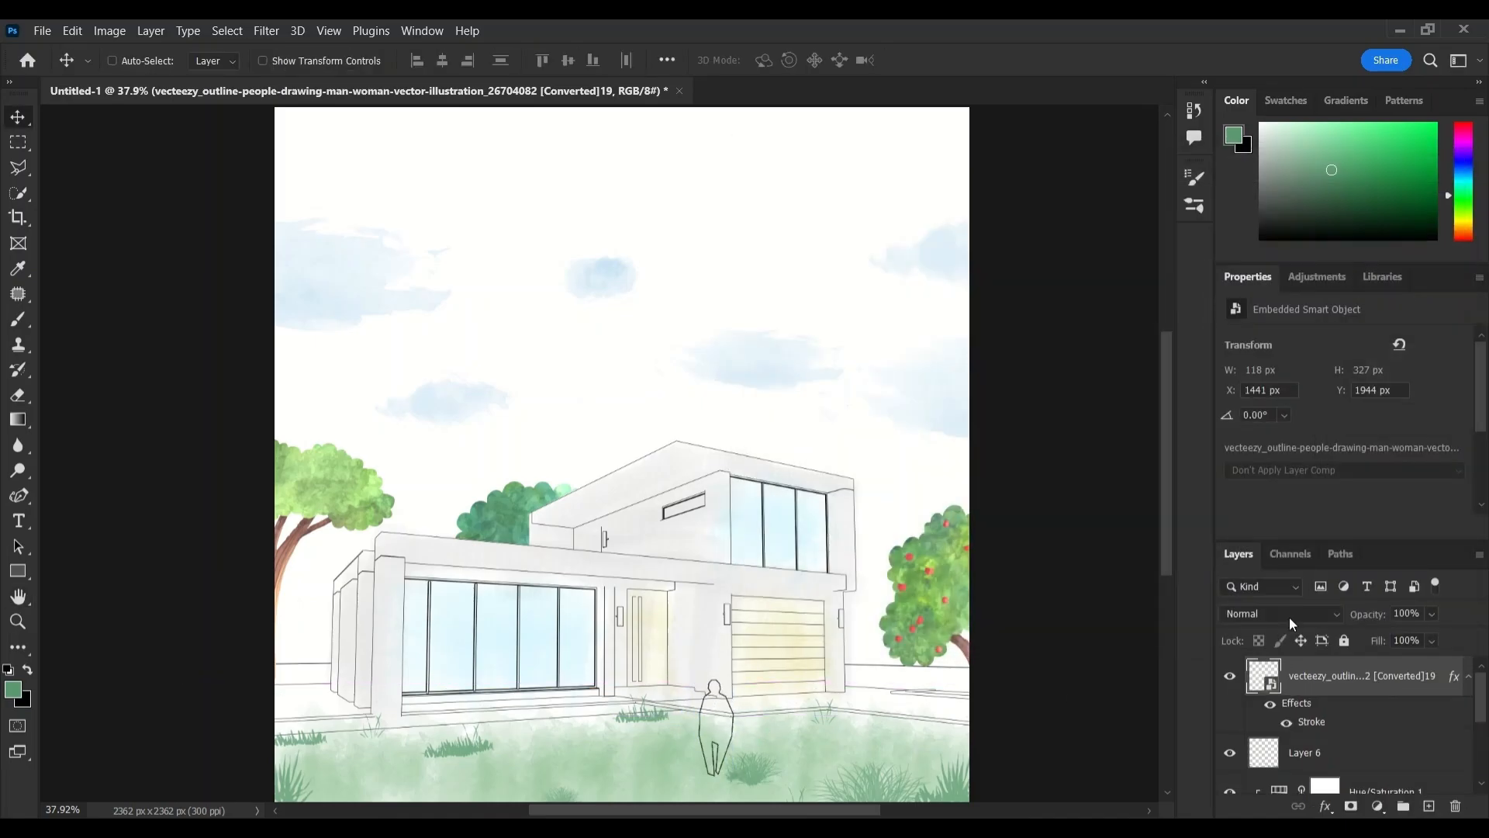
On a new layer above the figure, paint its silhouette white with a hard round brush.
click(1429, 806)
click(17, 320)
click(1194, 177)
click(1110, 220)
click(1194, 178)
click(1261, 124)
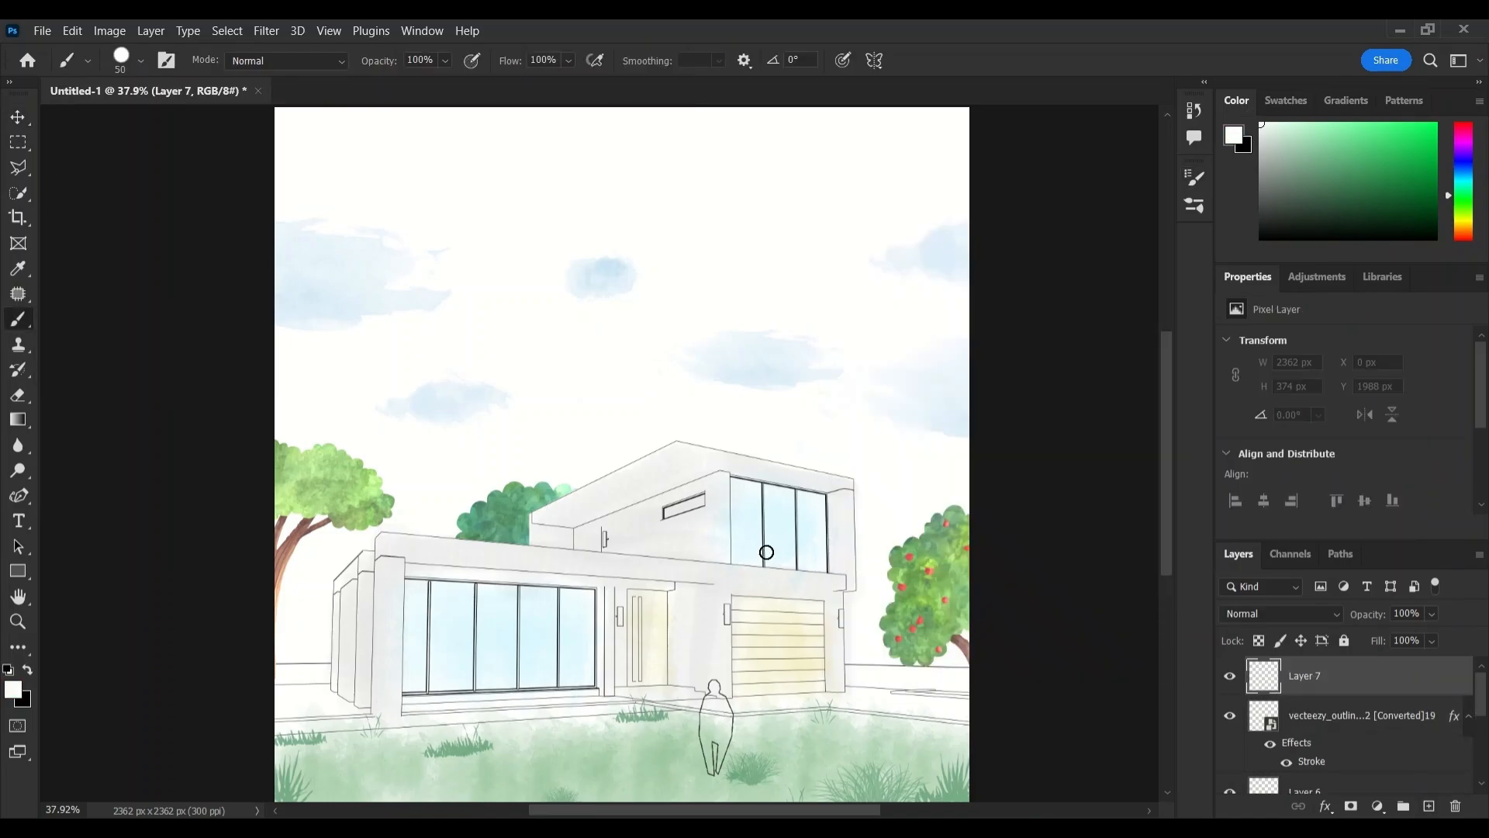
drag(713, 712, 718, 710)
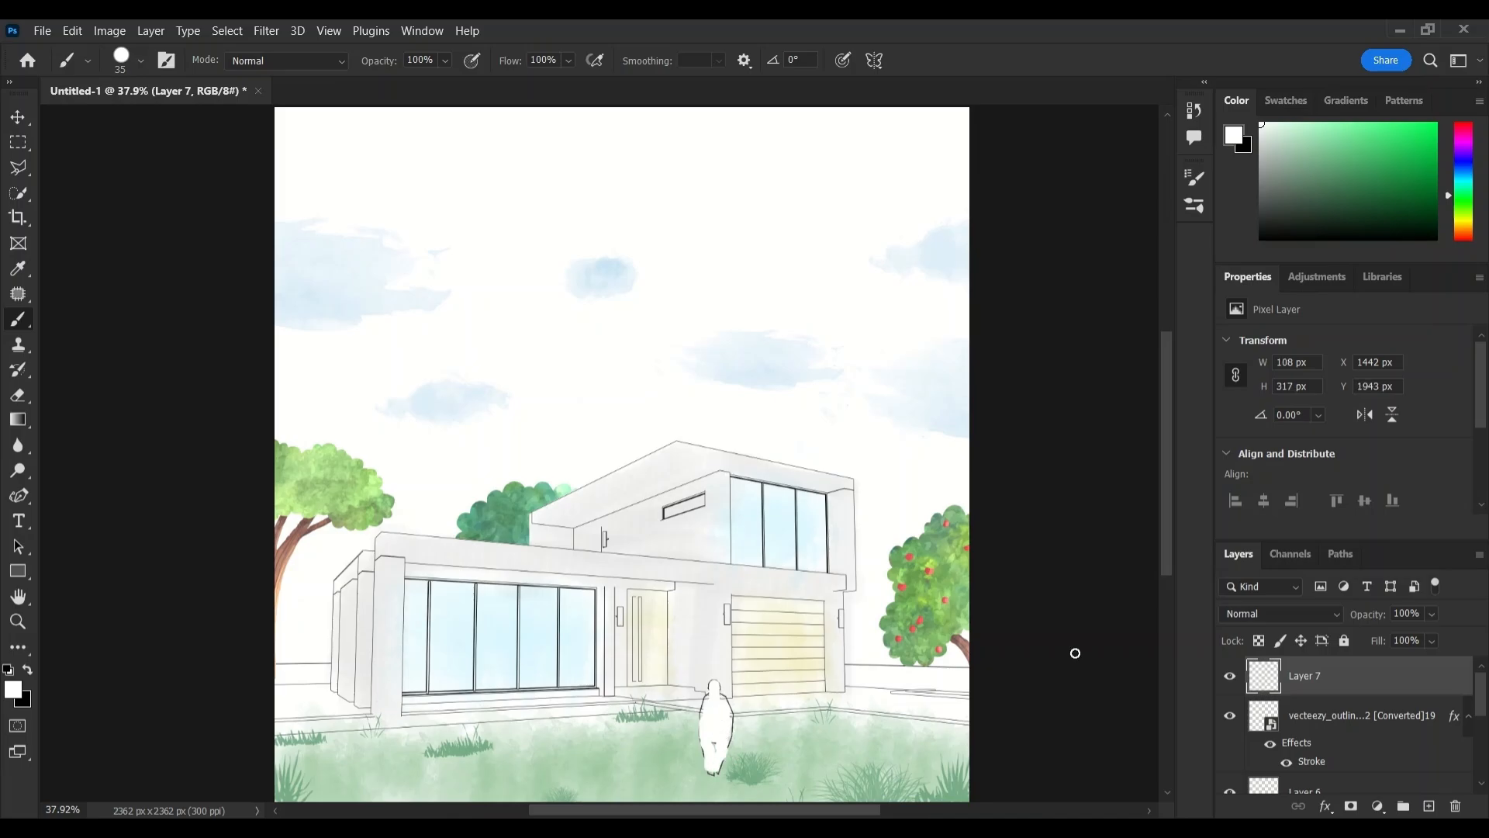
Set the white fill layer's blend mode to Overlay and group it with the outline figure as "person".
click(1280, 614)
click(1288, 554)
shift+click(1332, 723)
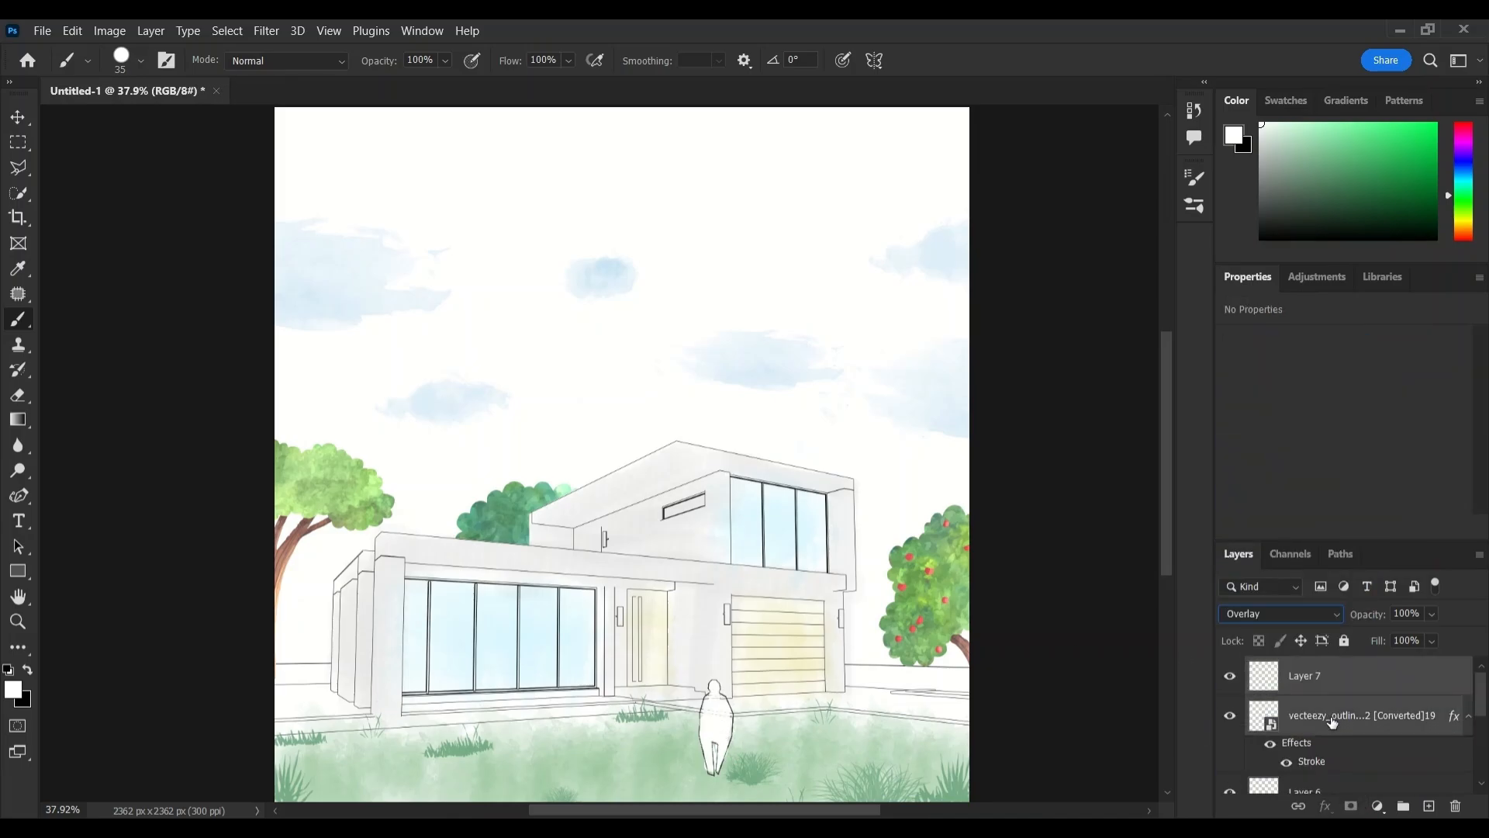
key(ctrl+g)
text(person)
key(Return)
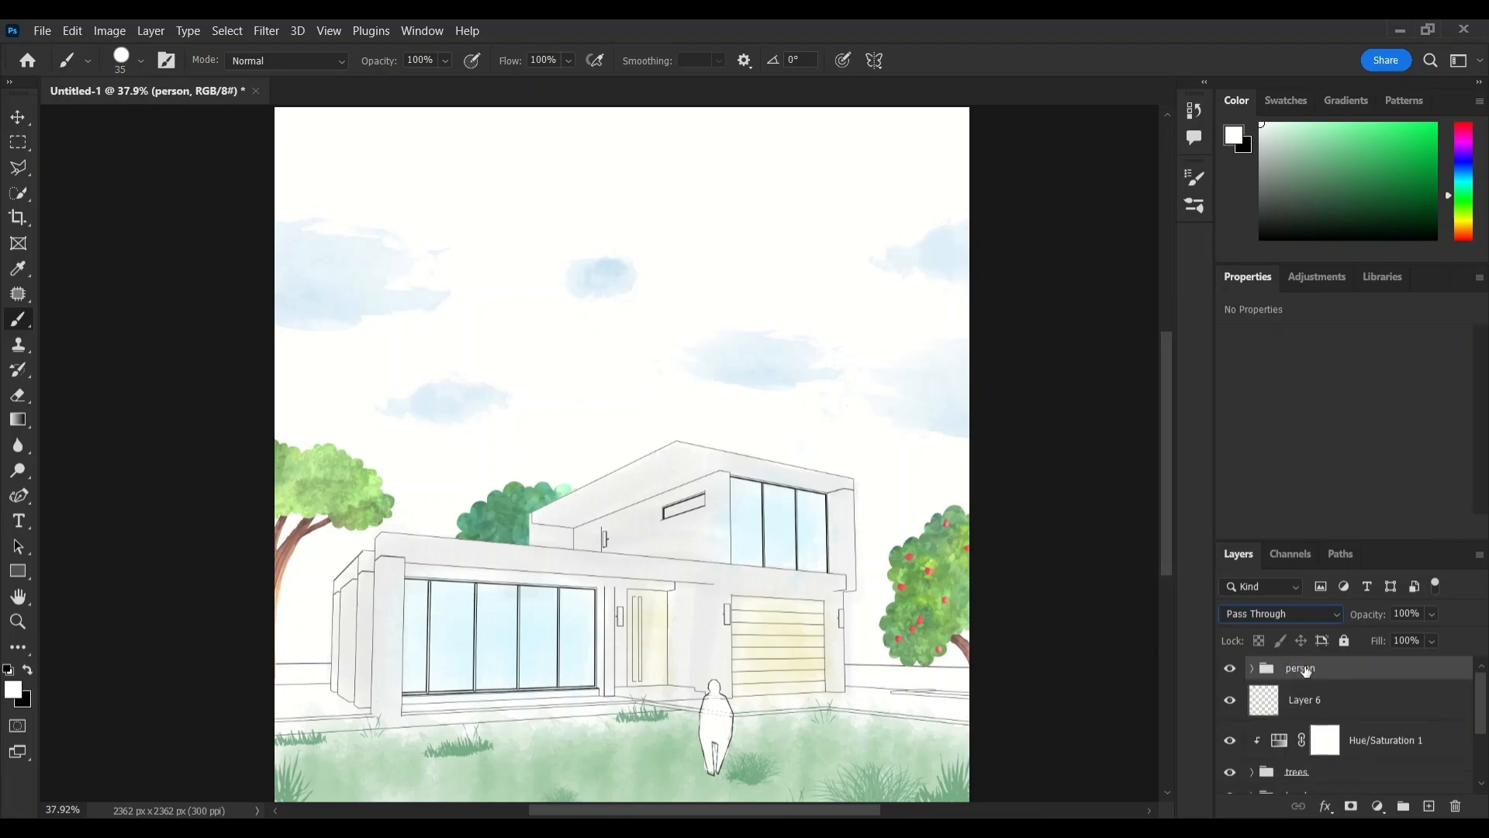
Place yolla+villa-SHADOWS from the watercolor folder, align it with the villa and set its blend mode to Multiply.
key(alt+Tab)
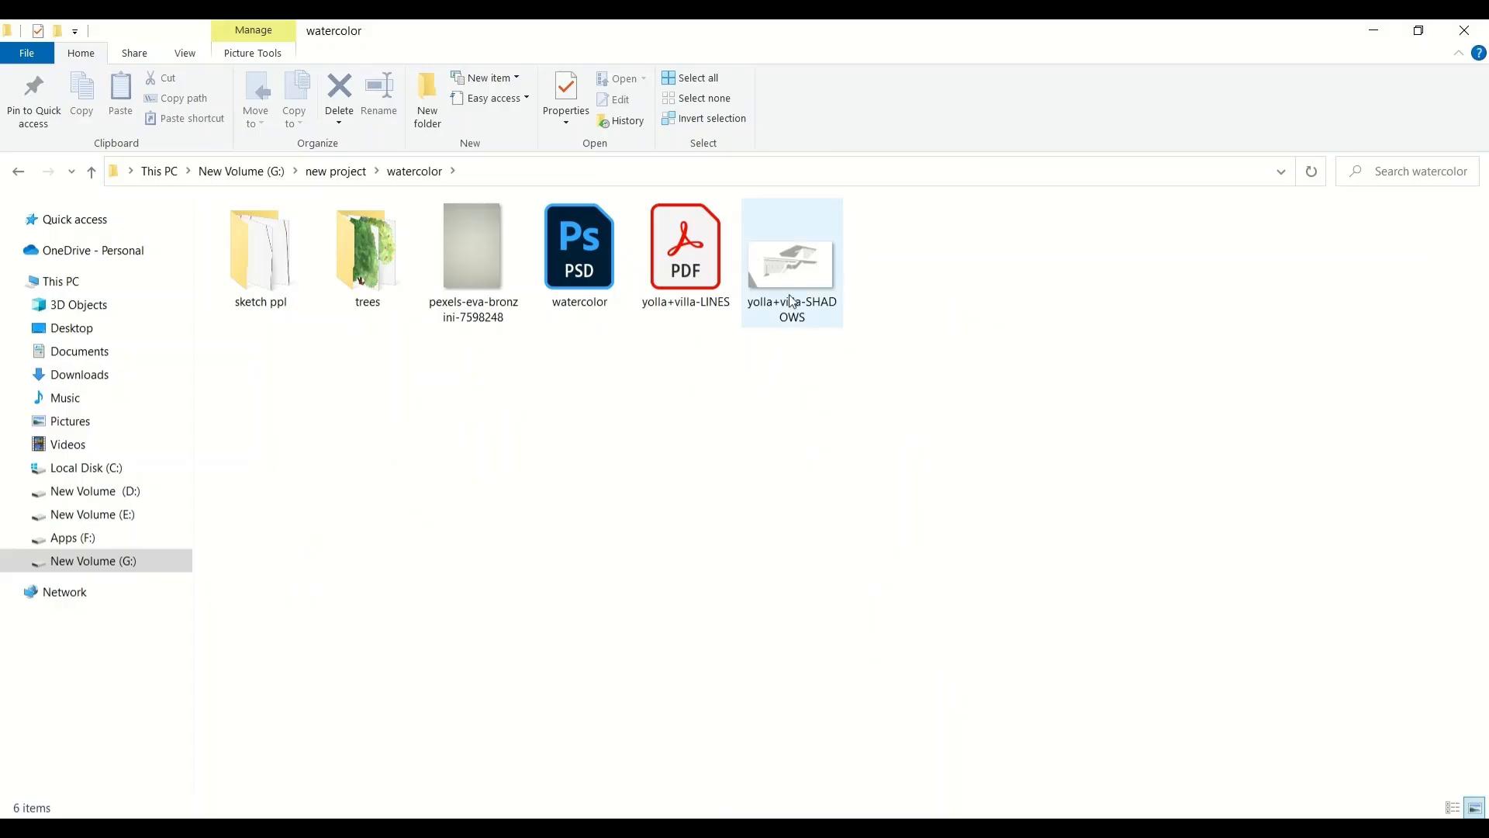
drag(788, 295, 590, 680)
drag(630, 431, 634, 582)
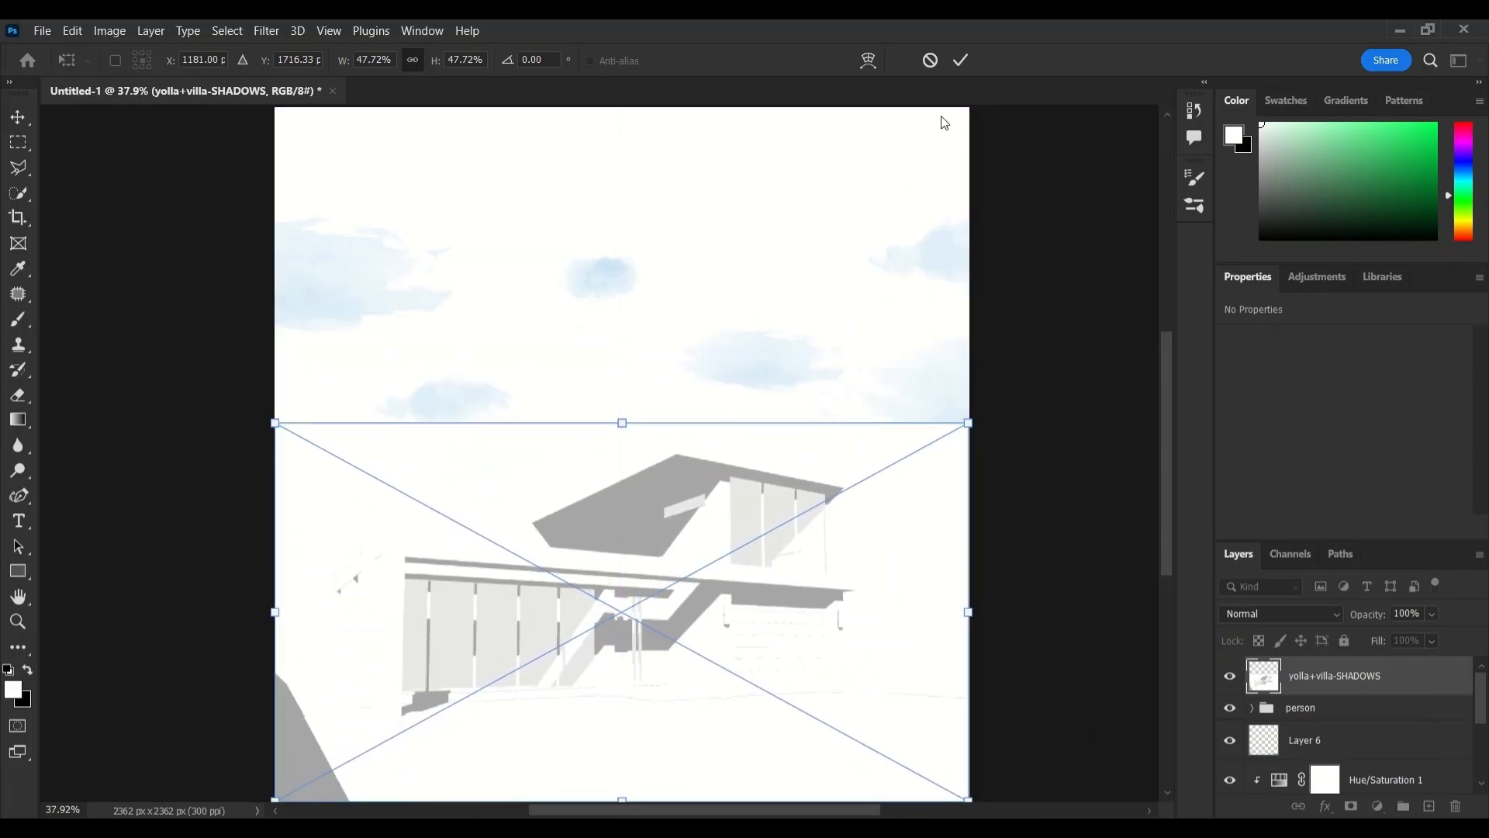
click(962, 61)
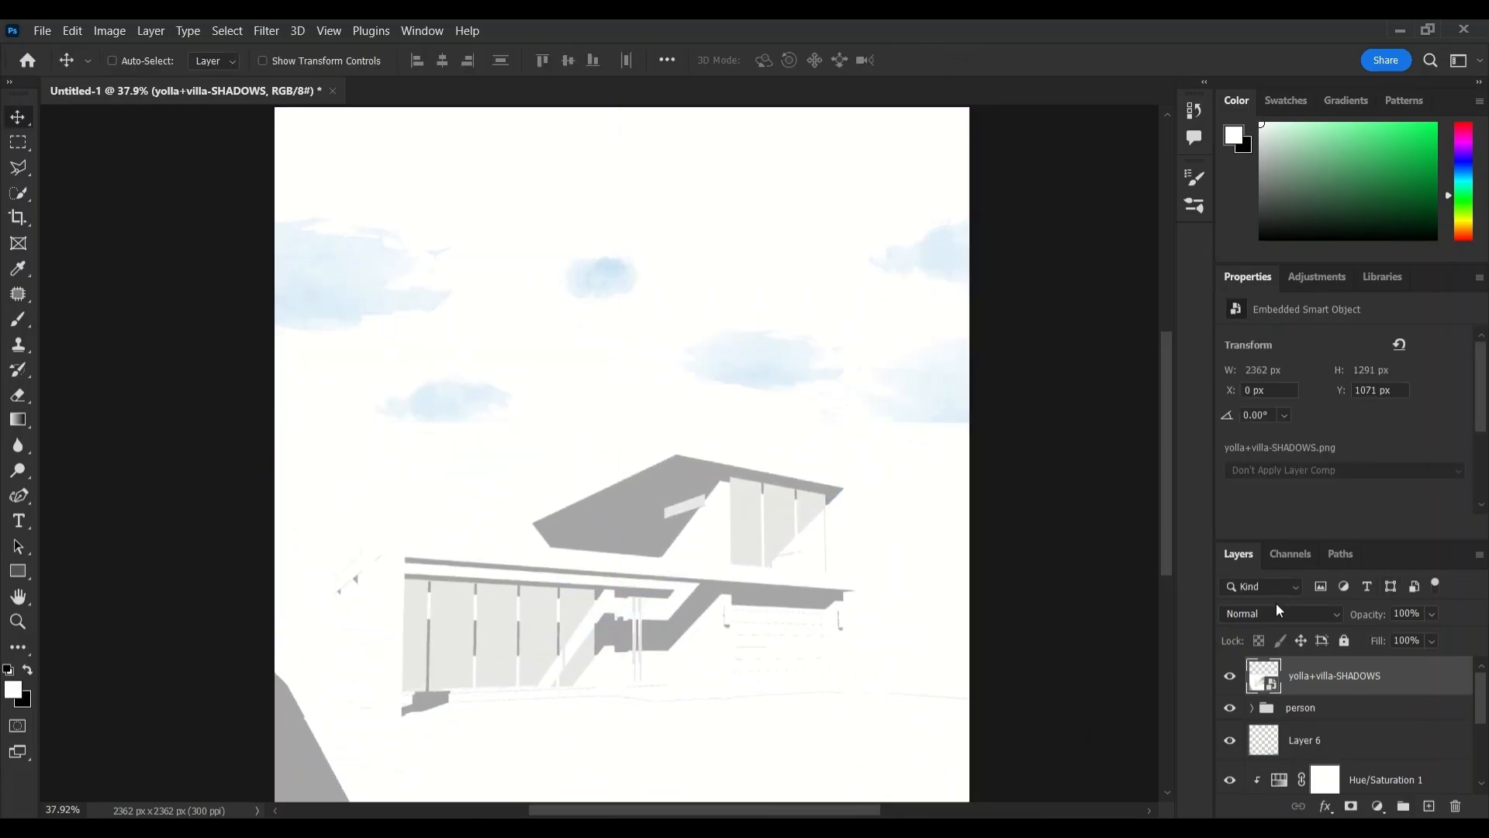
click(1276, 602)
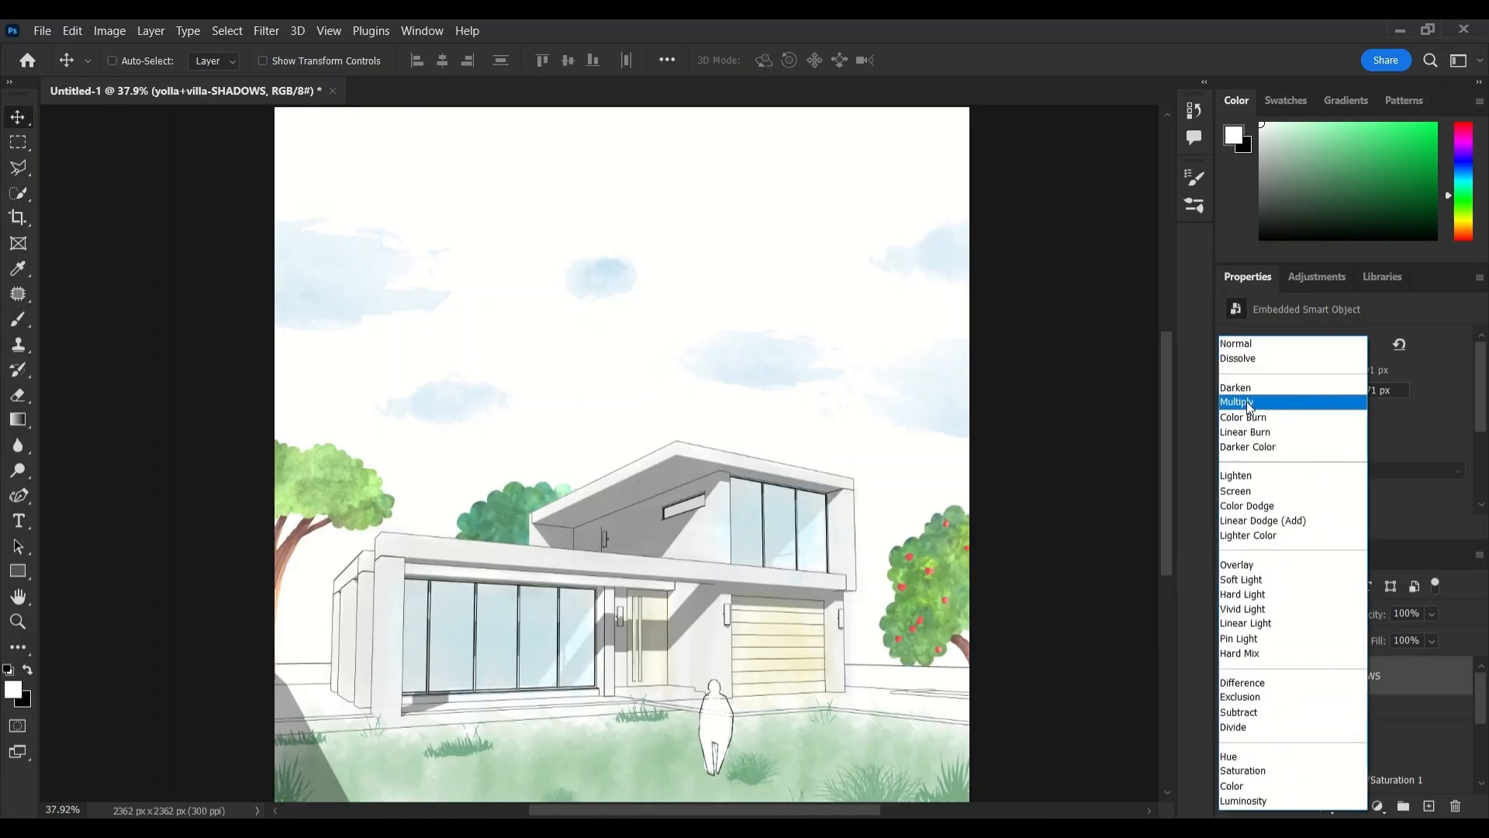
click(1249, 403)
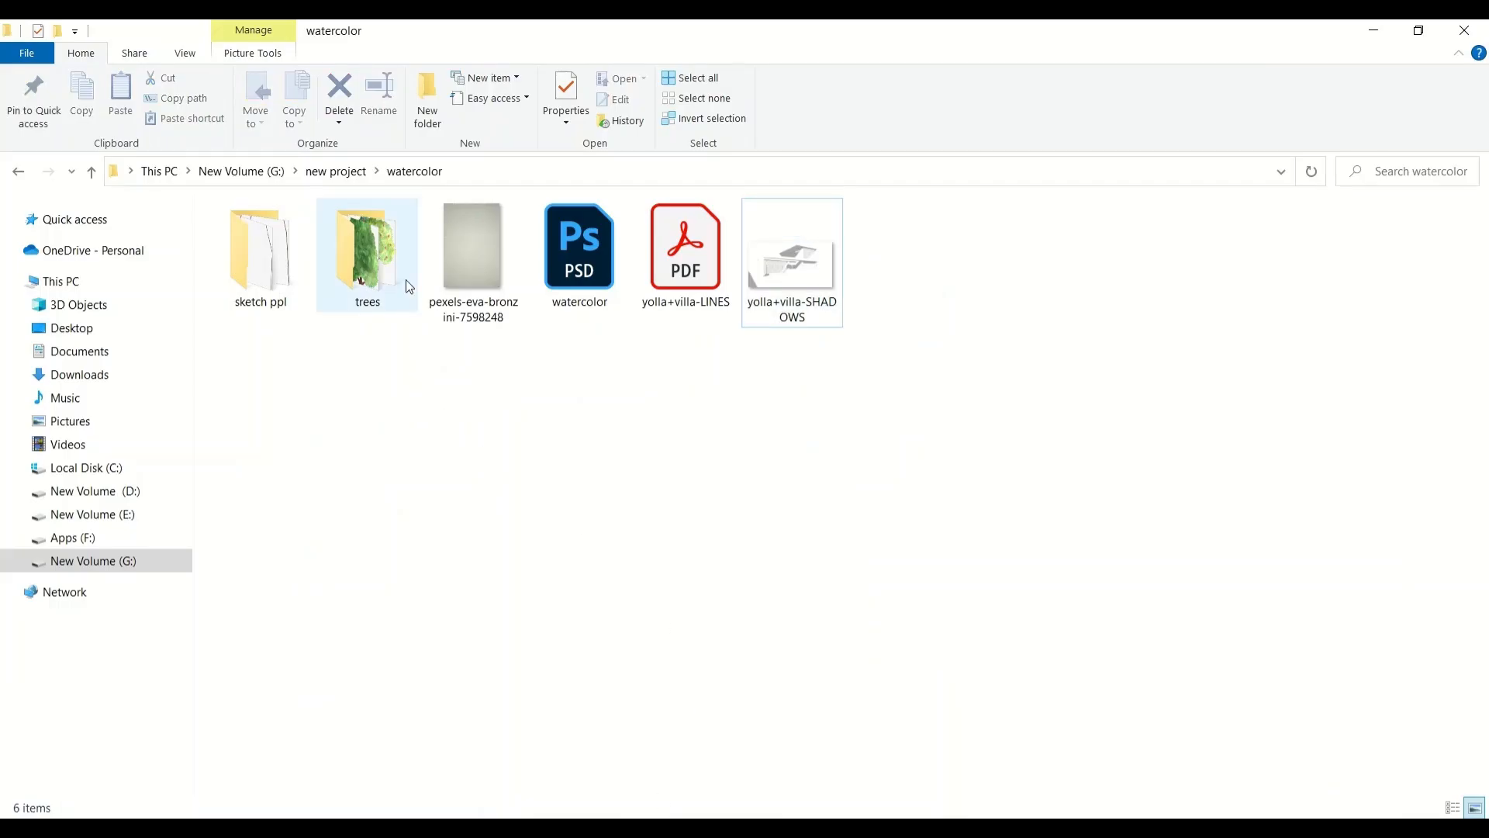
Place the pexels-eva-bronzini-7598248 paper texture and scale it to fill the canvas width.
drag(476, 263, 513, 696)
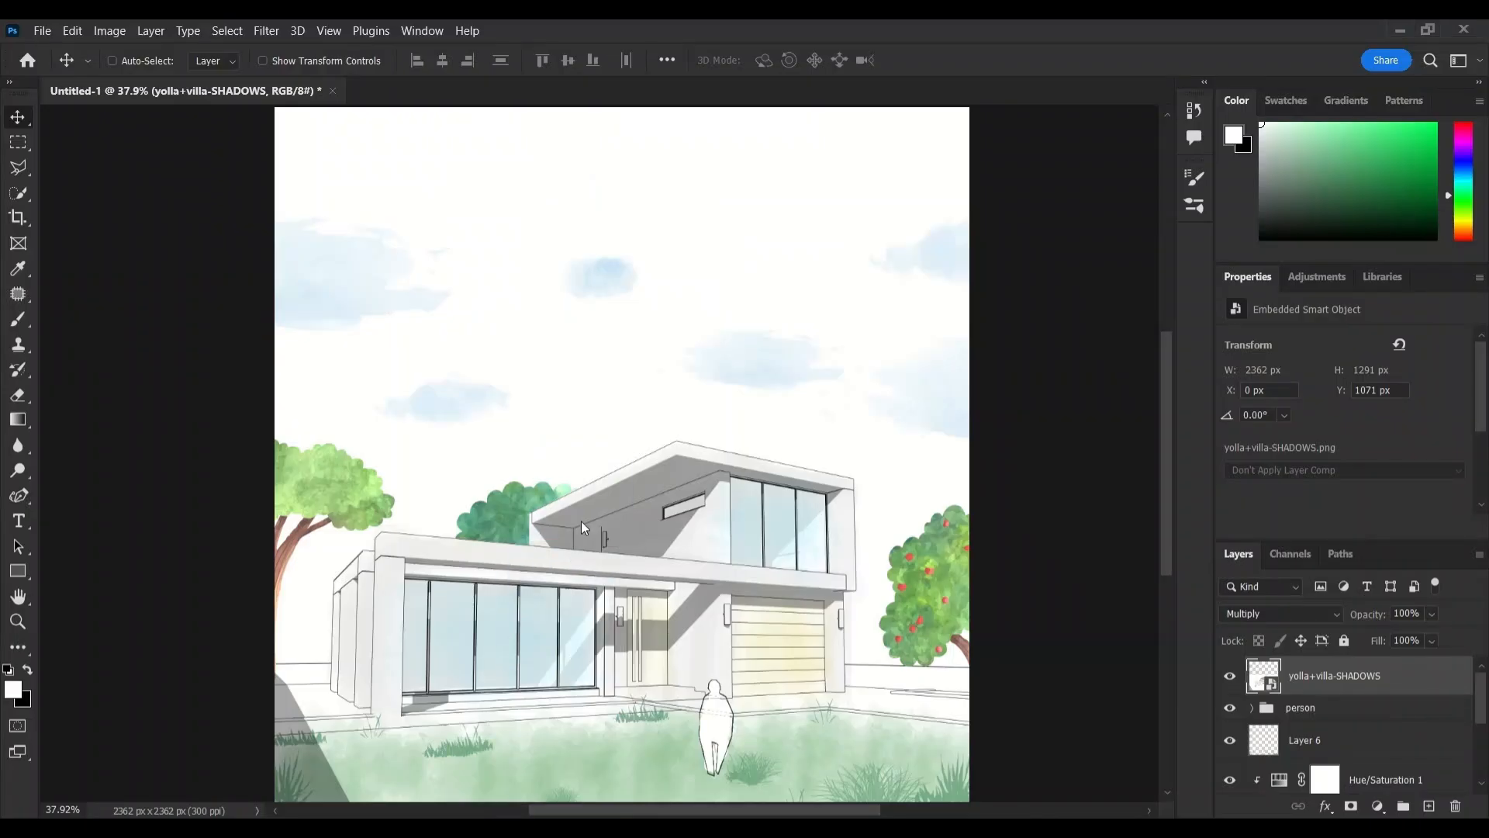
drag(580, 520, 581, 510)
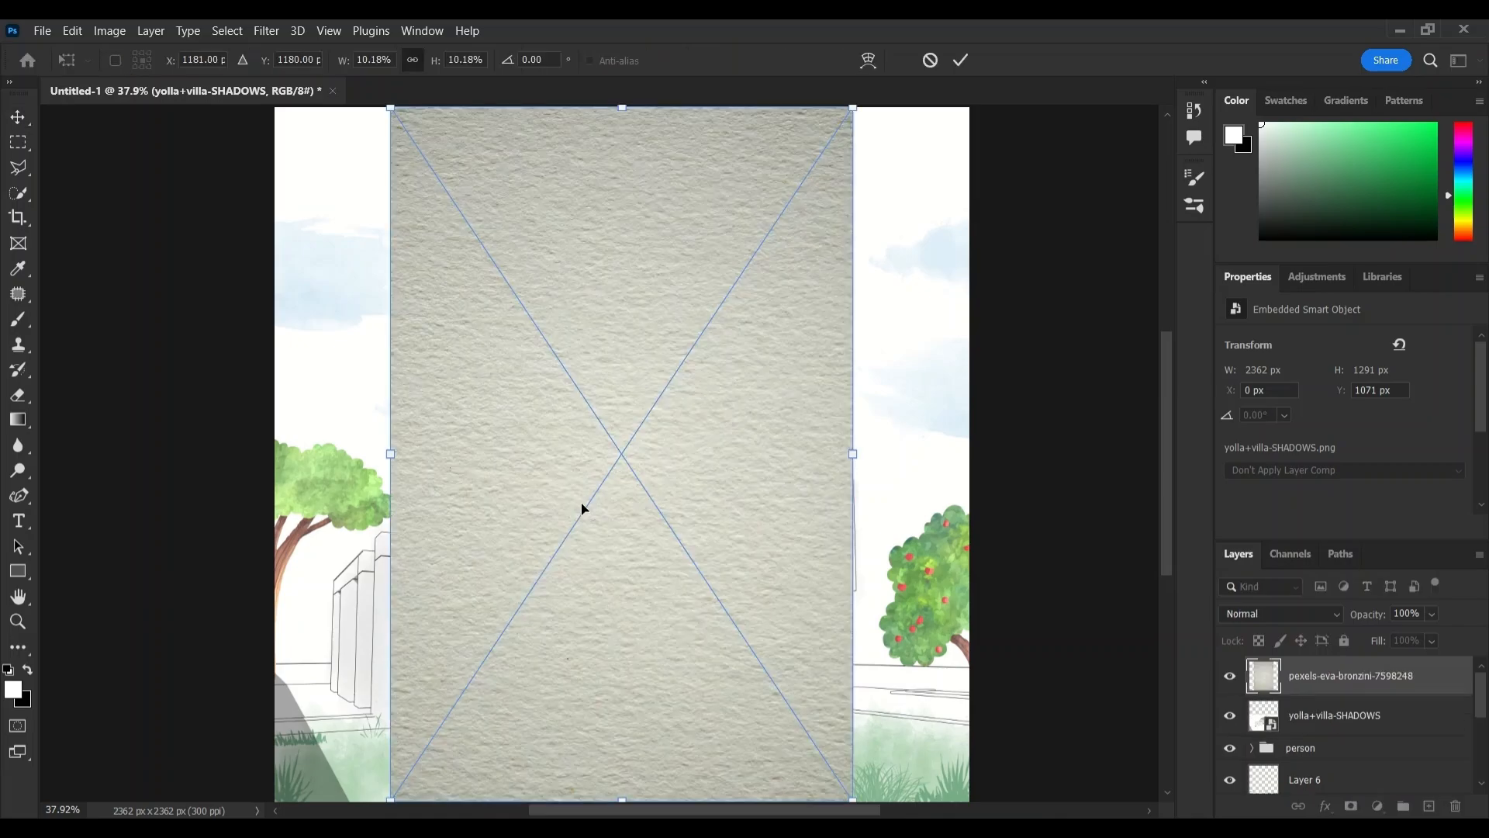
drag(854, 456, 971, 485)
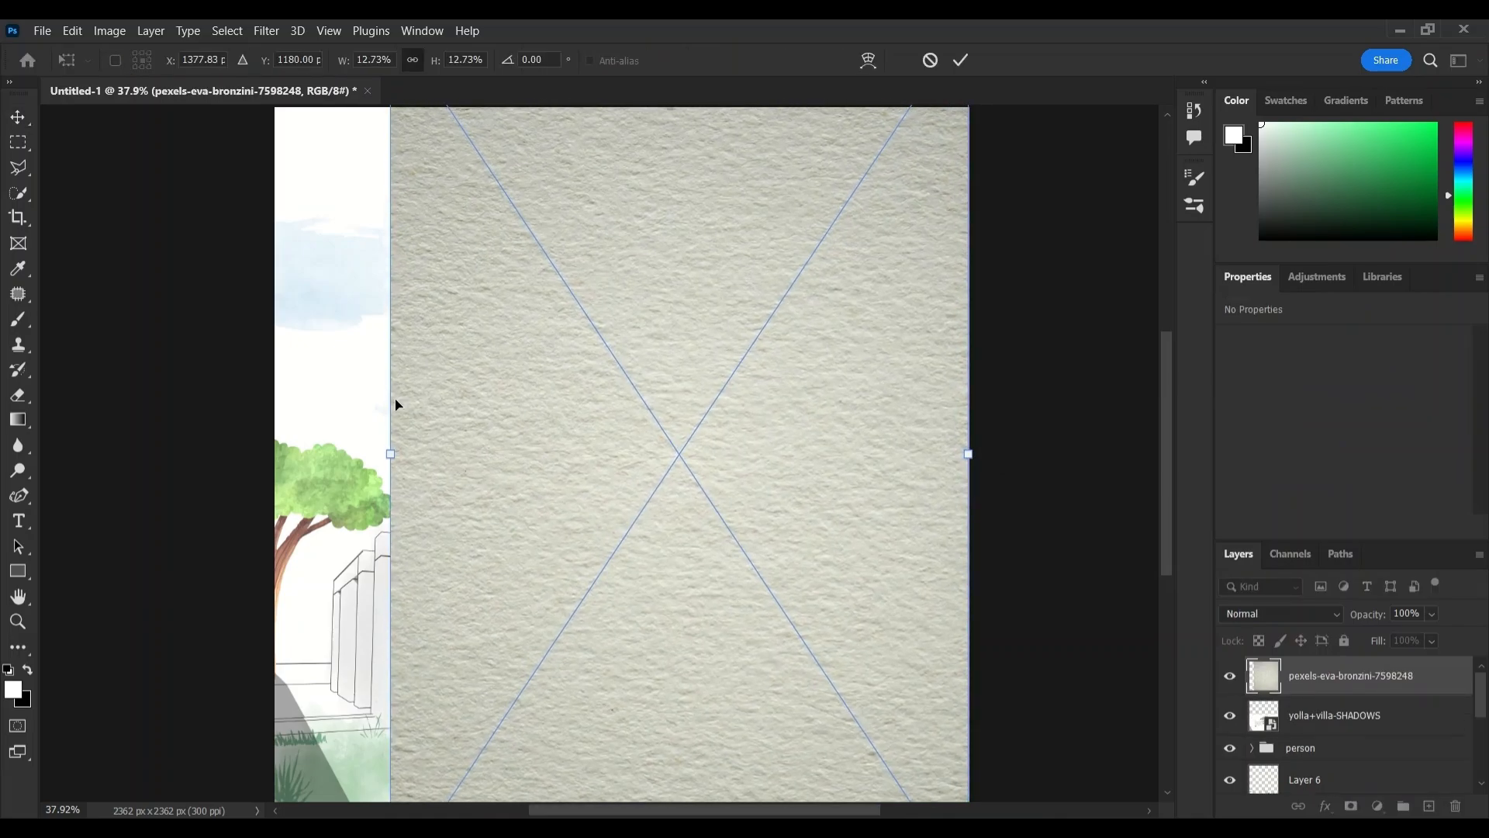
drag(386, 459, 274, 456)
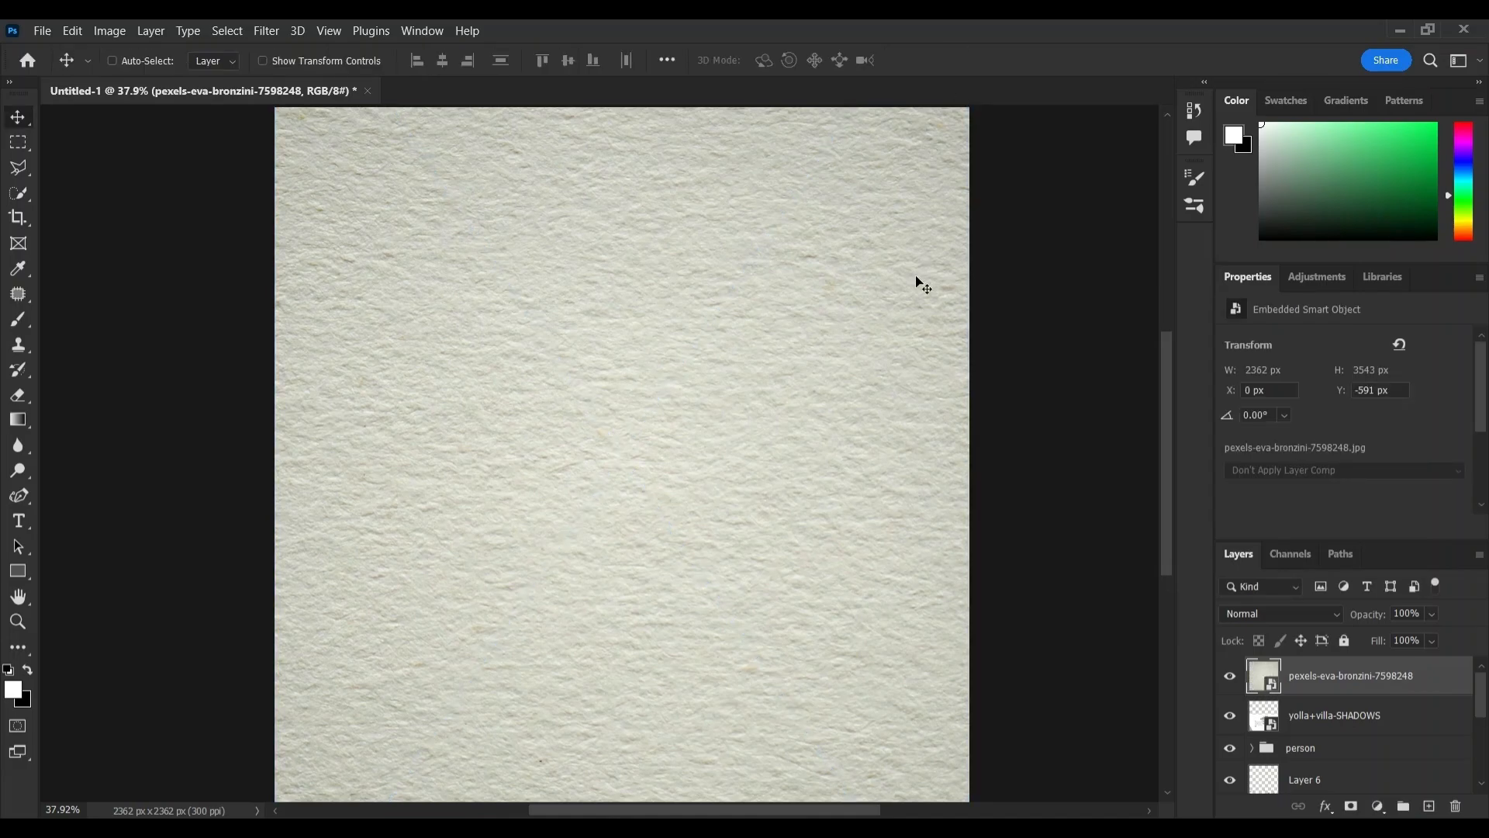
Set the paper texture's blend mode to Multiply and its opacity to 38%.
click(1283, 614)
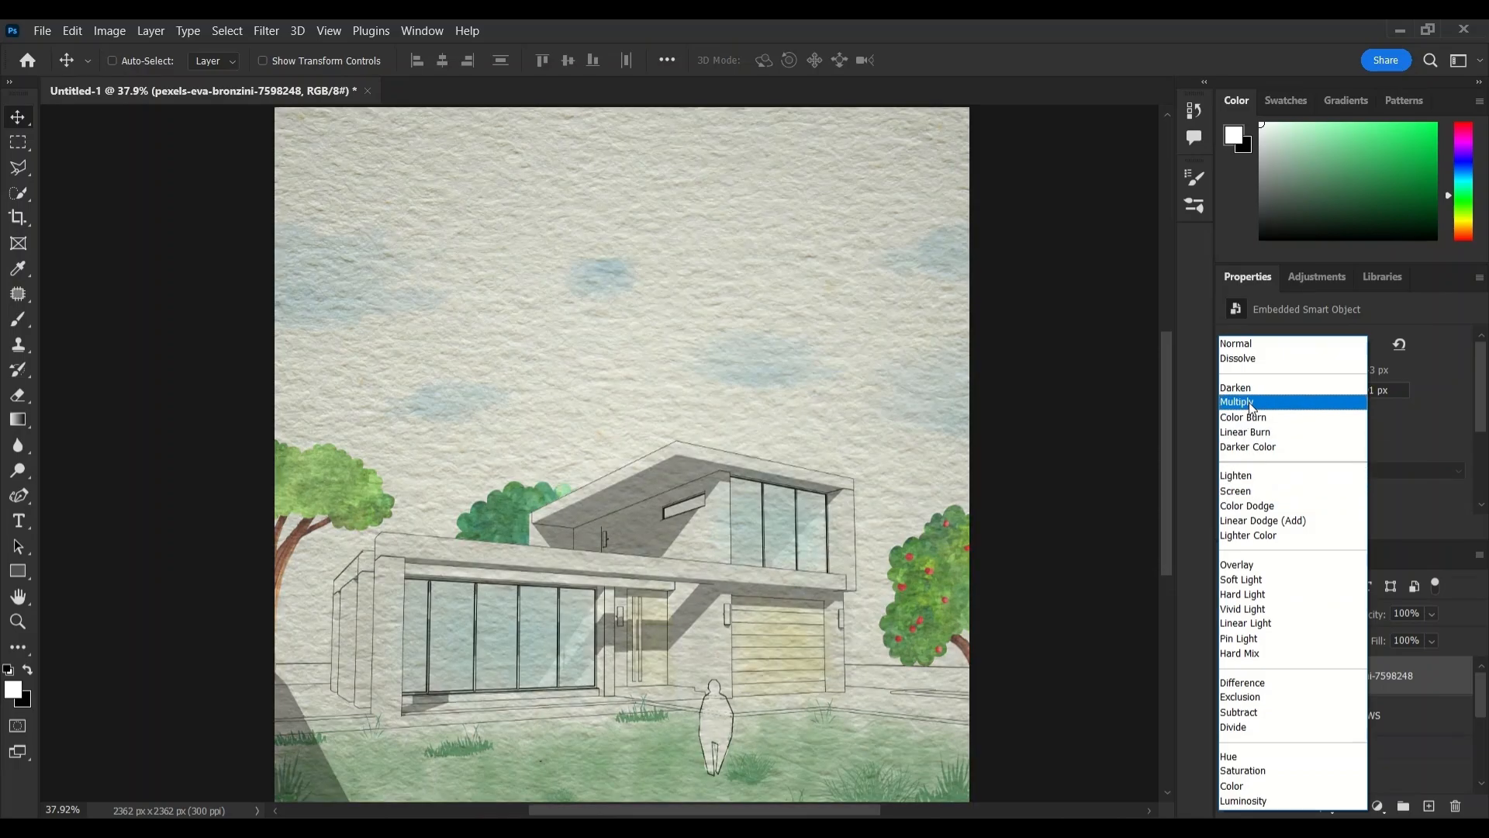
click(1268, 402)
drag(1403, 631, 1397, 631)
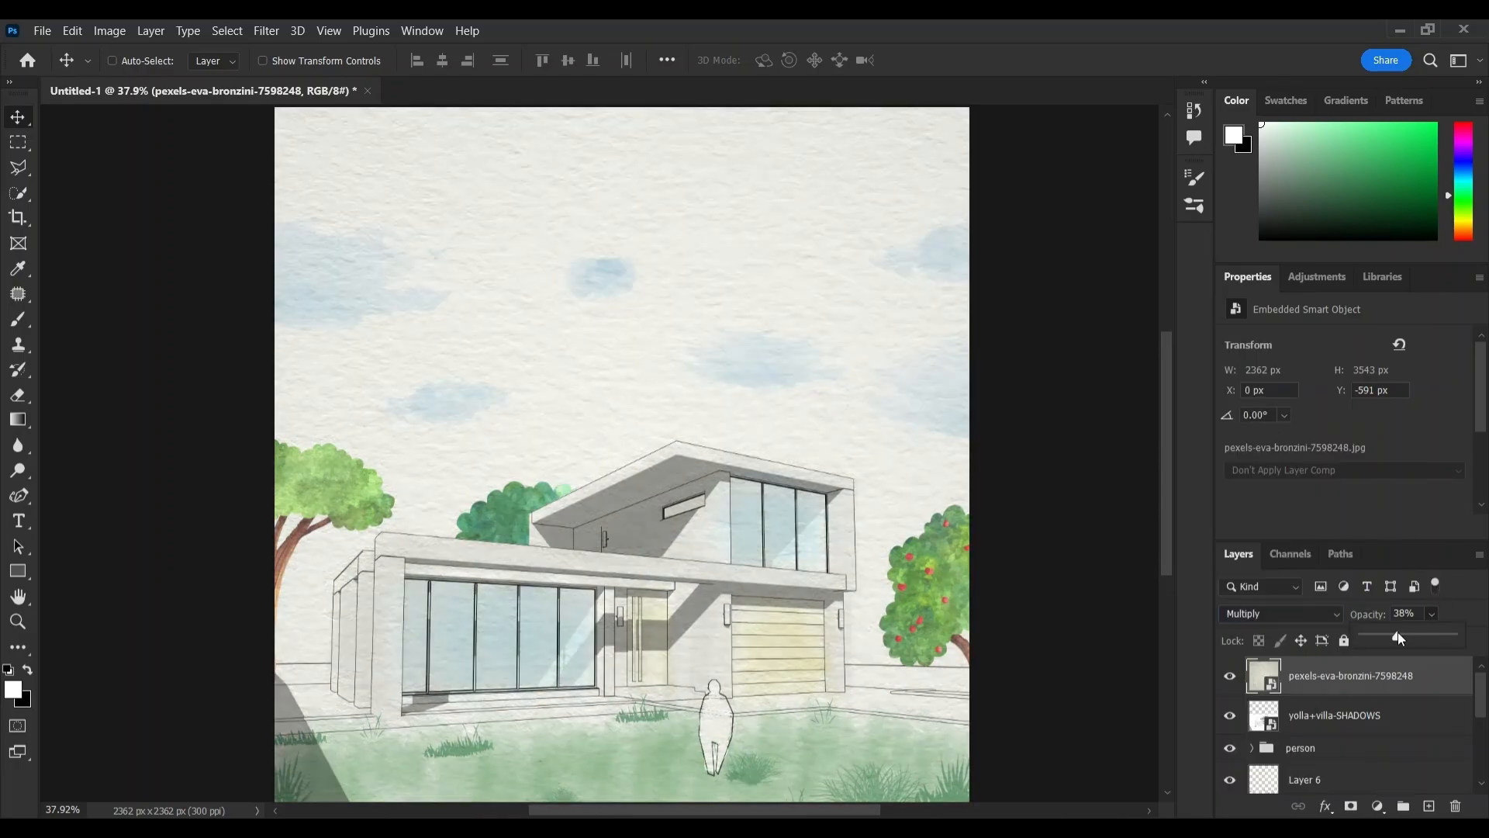
click(1396, 677)
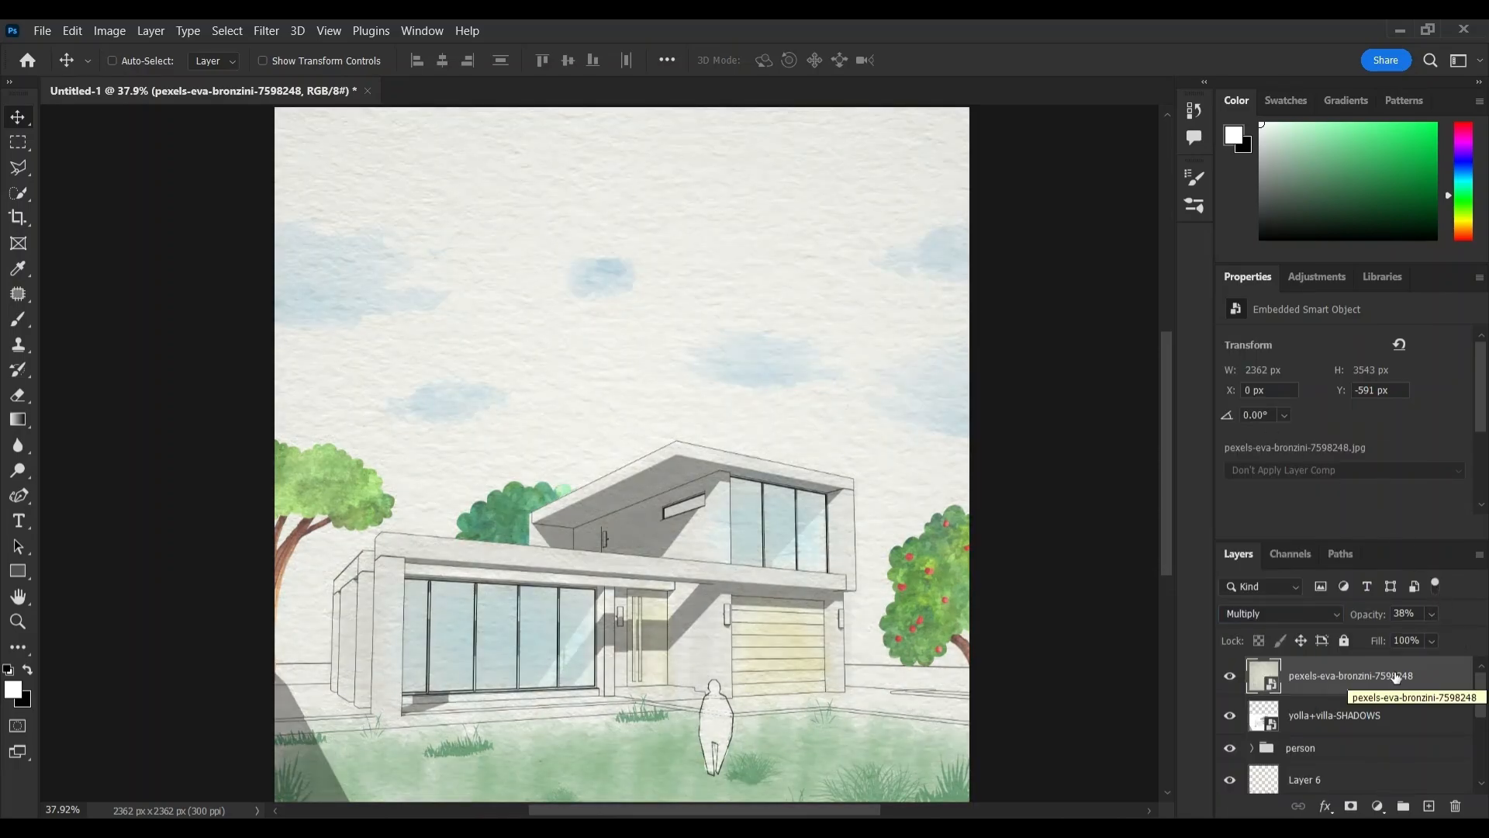
Add a Hue/Saturation adjustment clipped to the paper texture and lower its saturation.
click(1378, 805)
click(1369, 626)
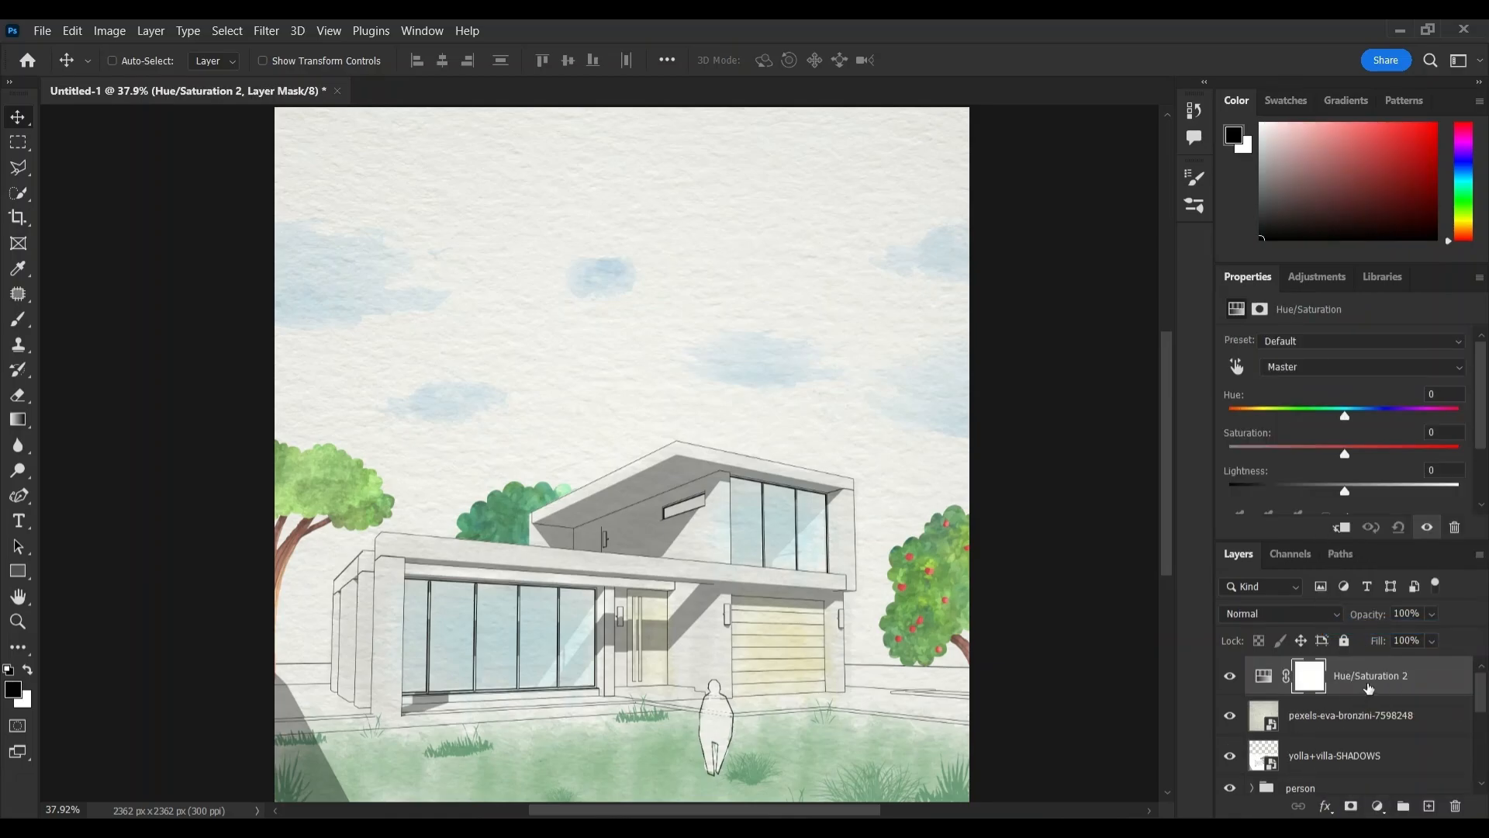
right_click(1368, 688)
click(1284, 432)
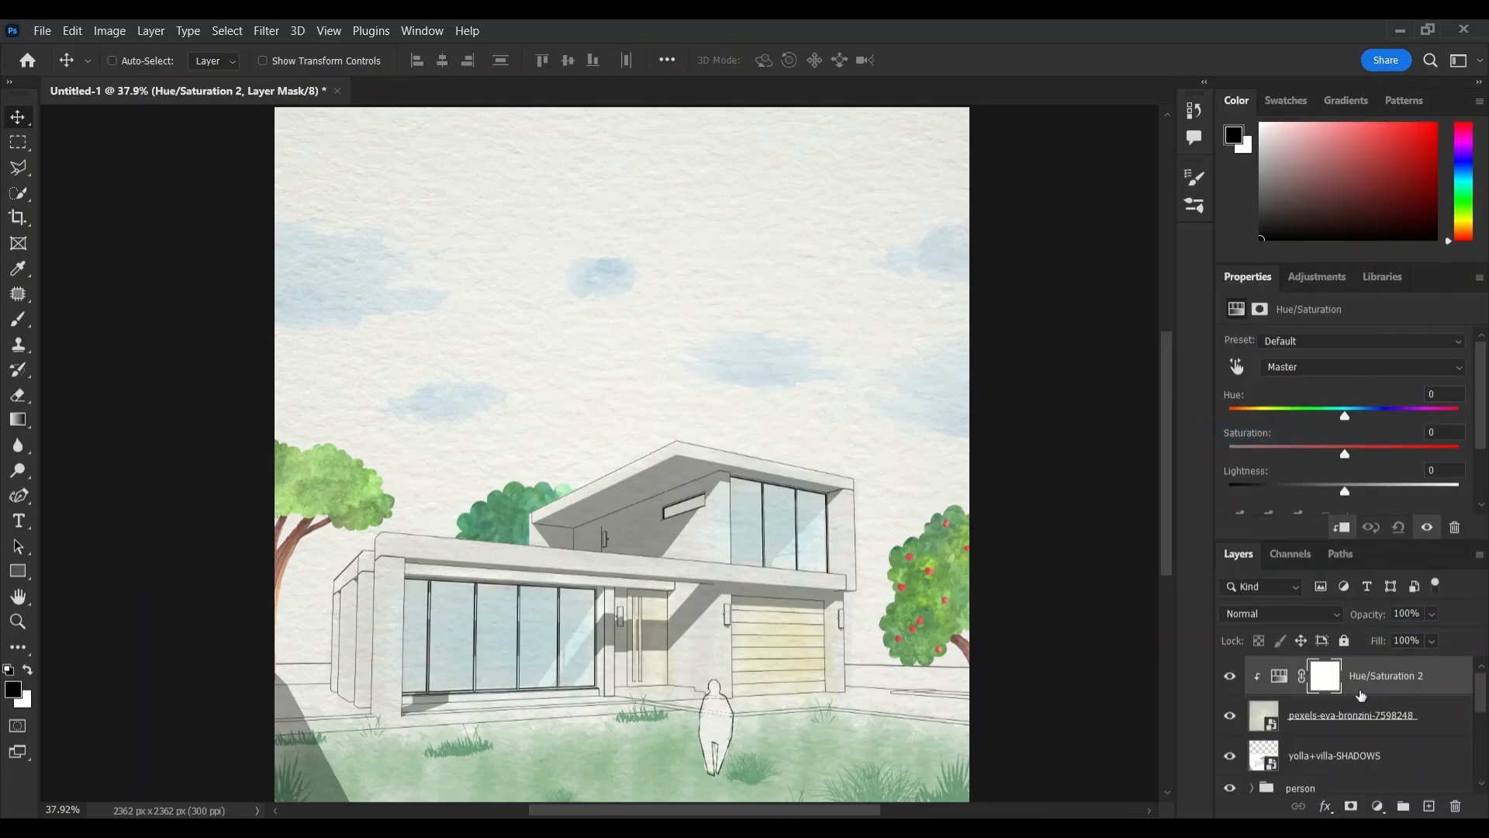
click(806, 271)
drag(1296, 446, 1230, 448)
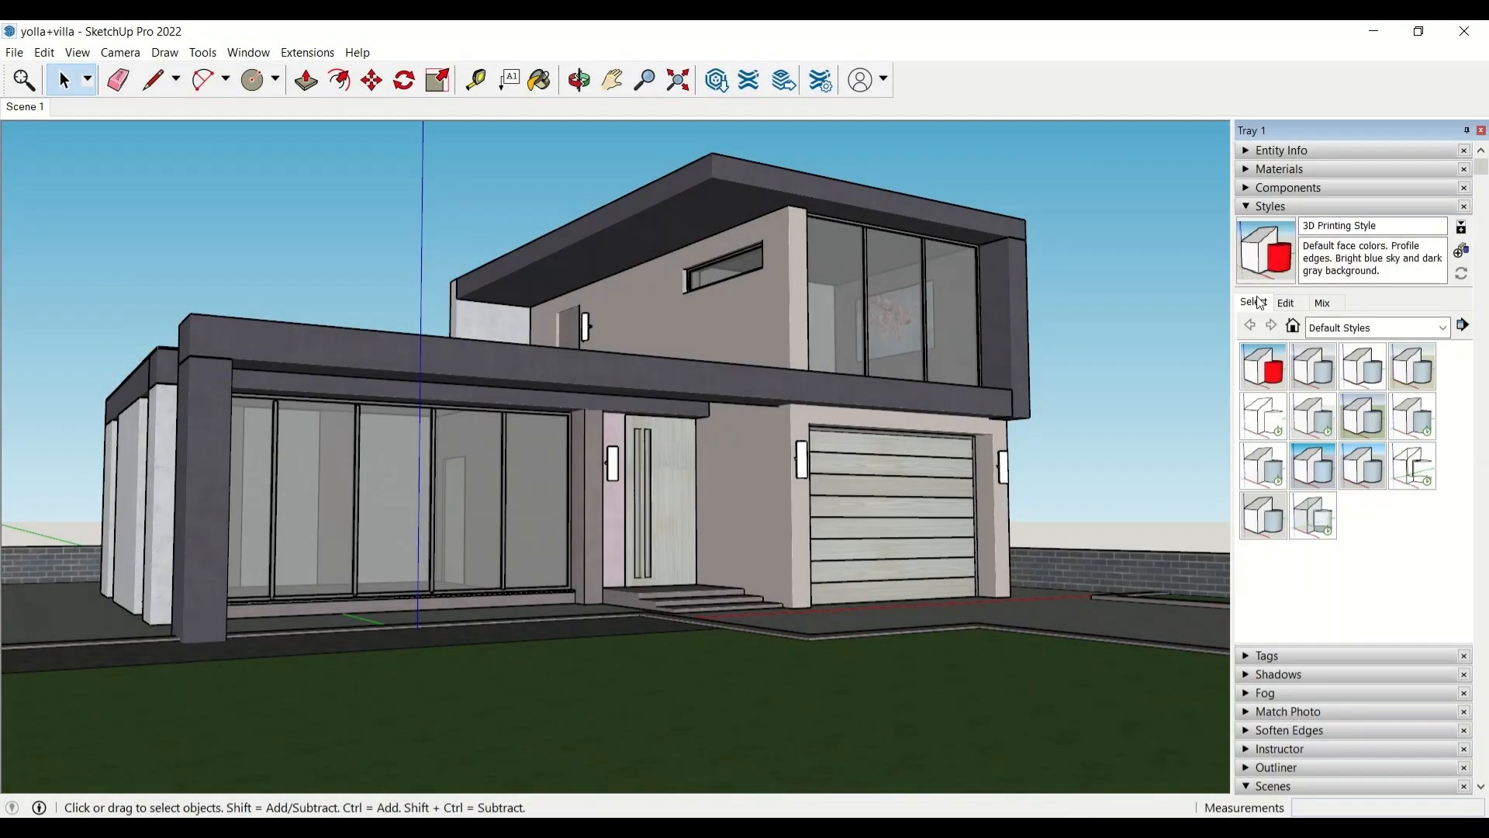
In SketchUp, turn off Edges and Profiles in the 3D Printing Style's edge settings.
click(1286, 307)
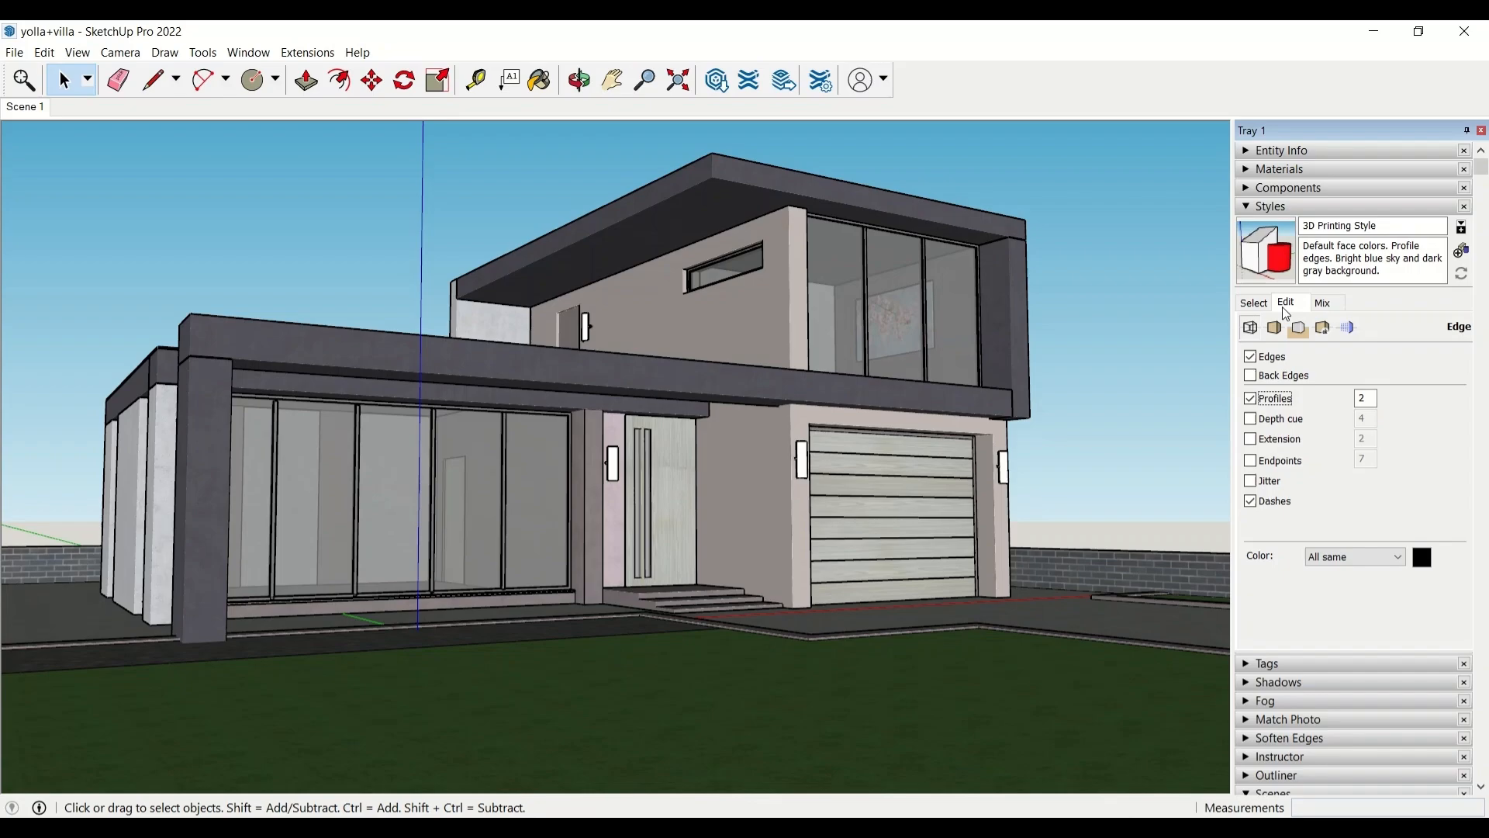
click(1251, 357)
click(1250, 399)
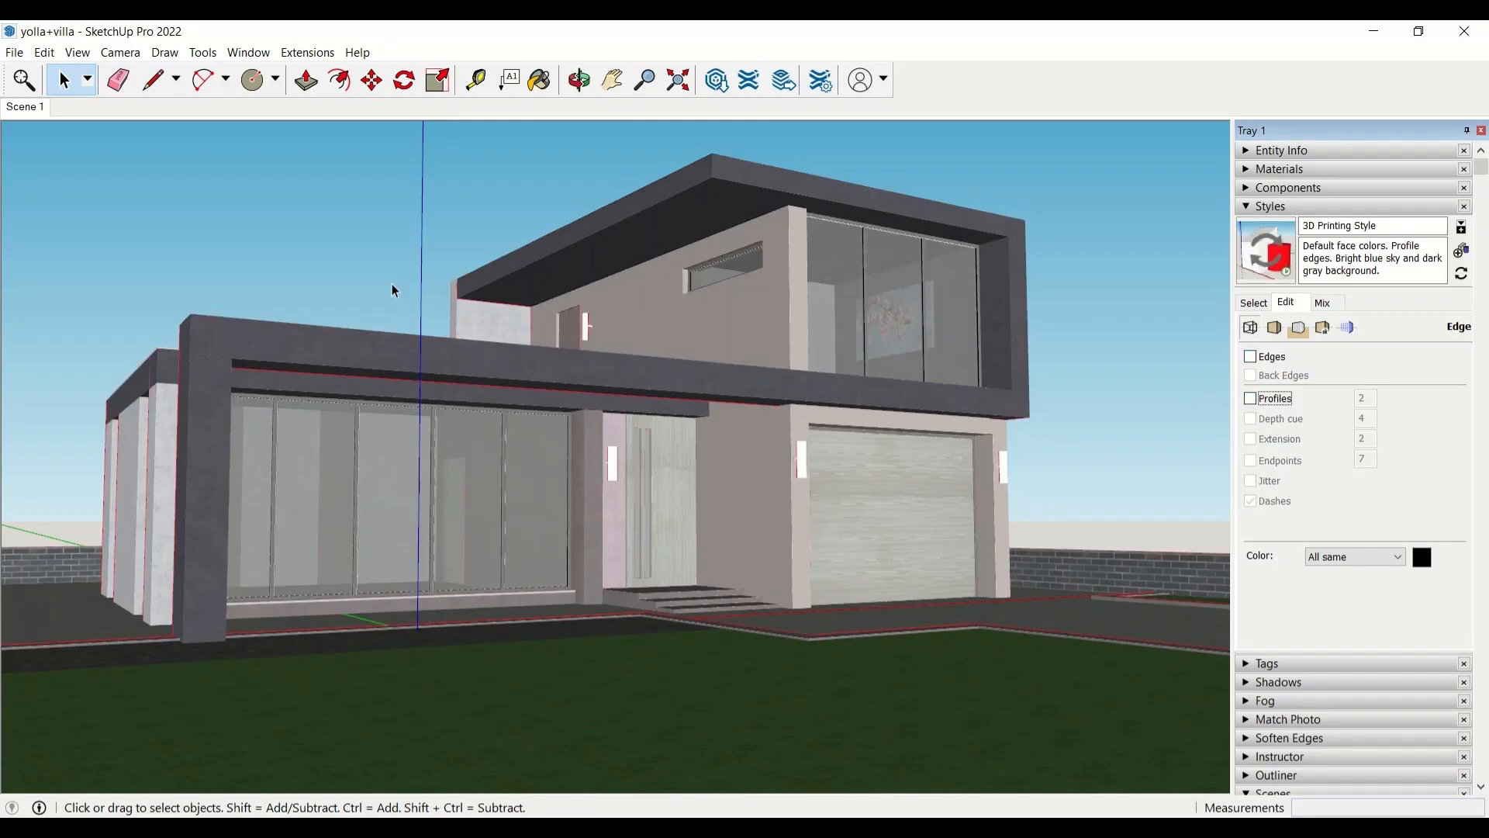
Export the edge-free view as a 2D PDF named yolla+villa-colors.
click(14, 52)
mouse_move(53, 356)
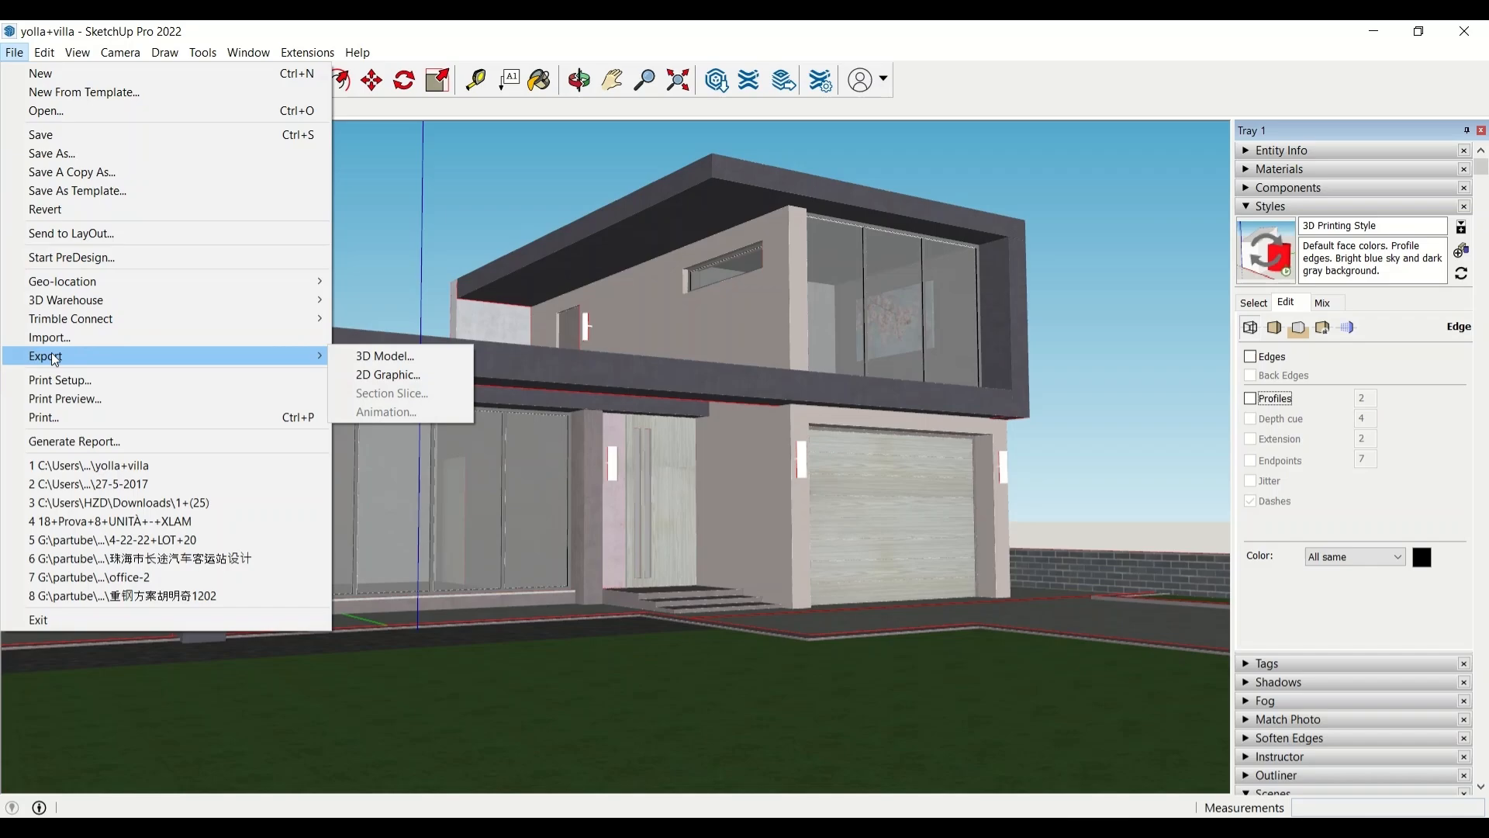
click(361, 374)
text(-colors)
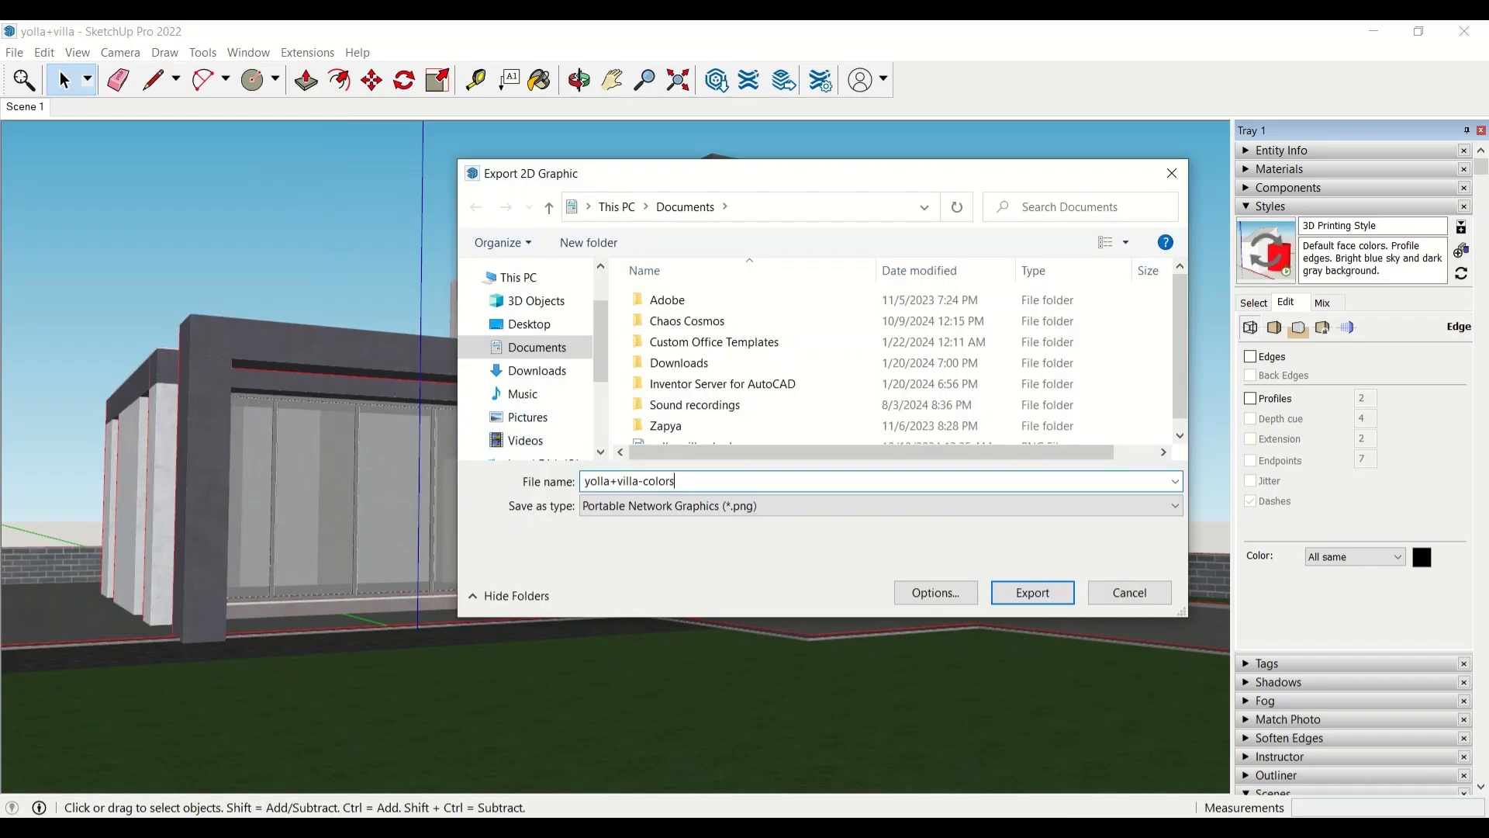
click(606, 505)
click(632, 521)
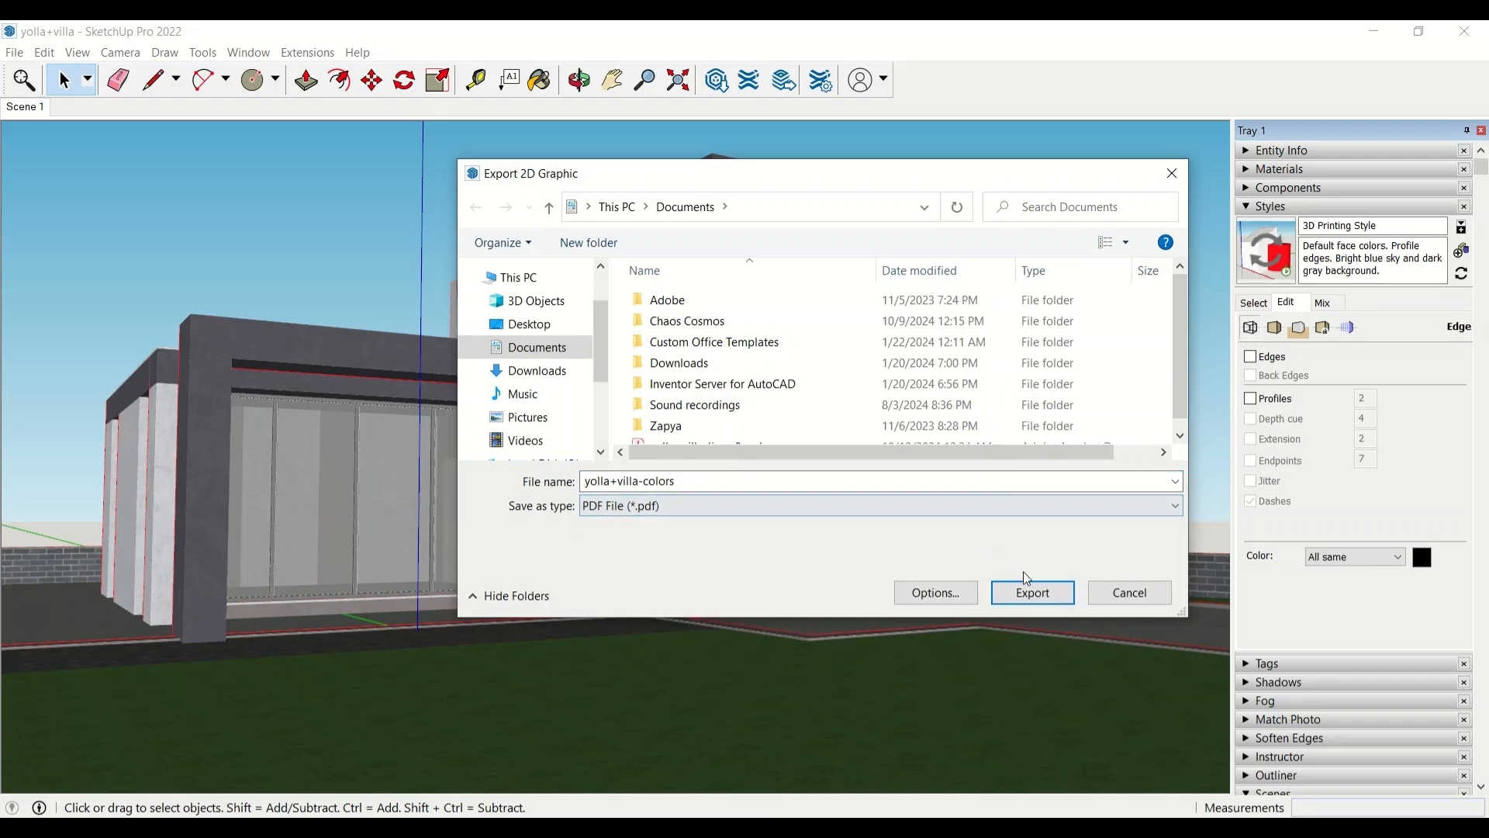
click(1030, 591)
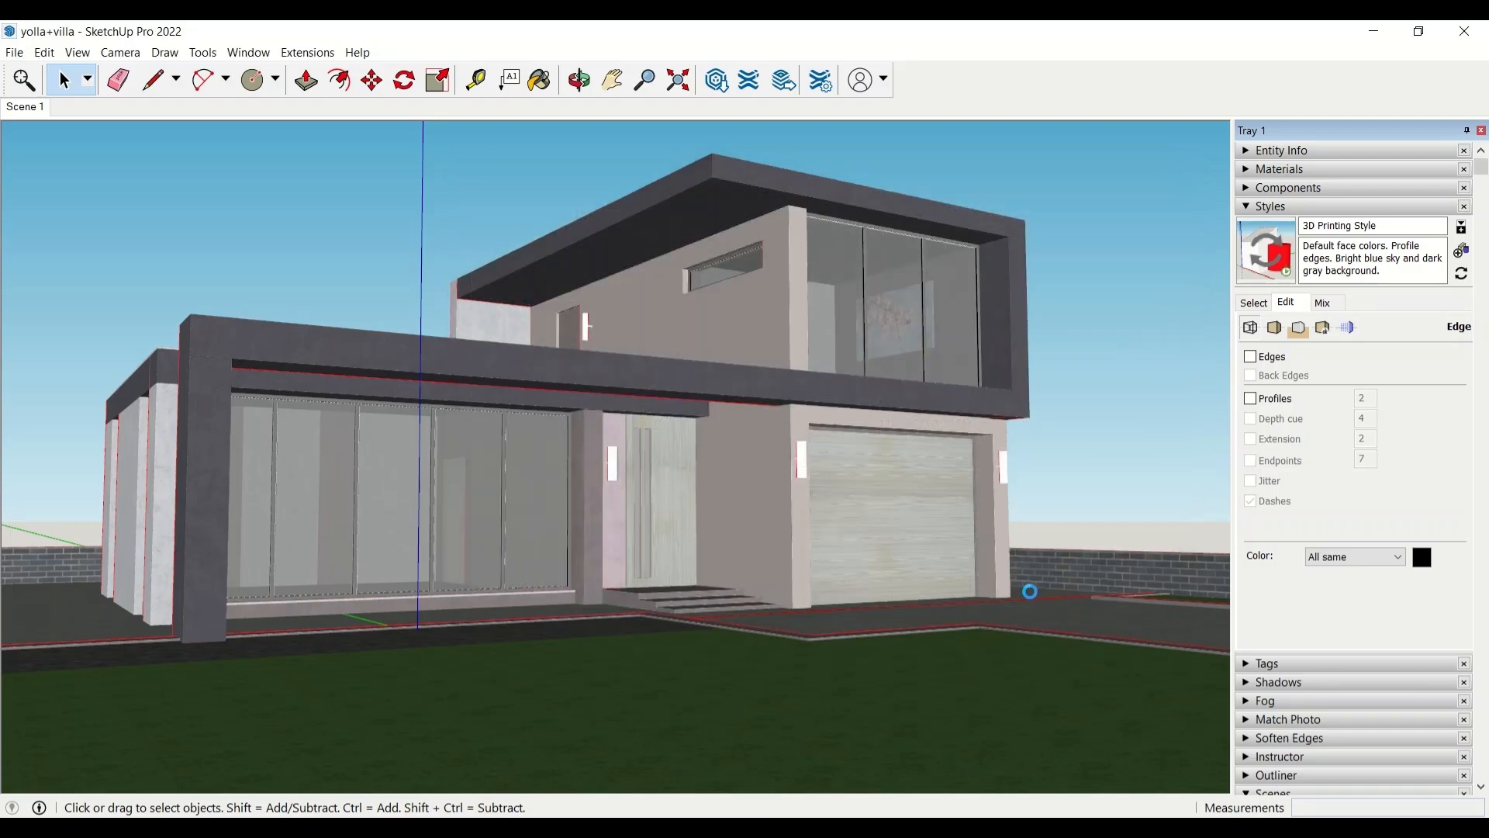
Switch the model to the HiddenLine style and turn on Profiles in its edge settings.
click(1265, 306)
click(1264, 427)
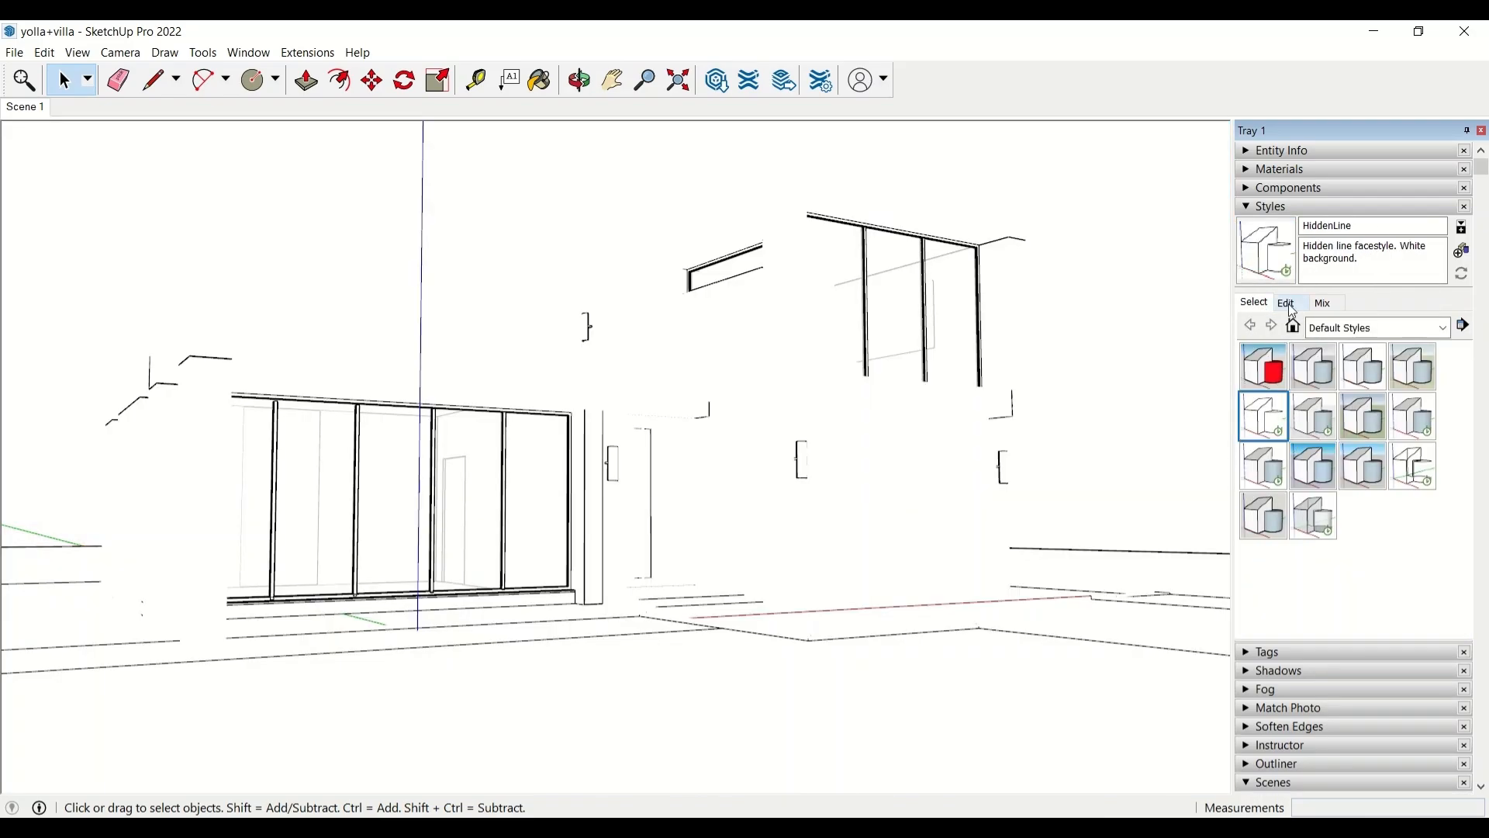
click(1292, 307)
click(1252, 400)
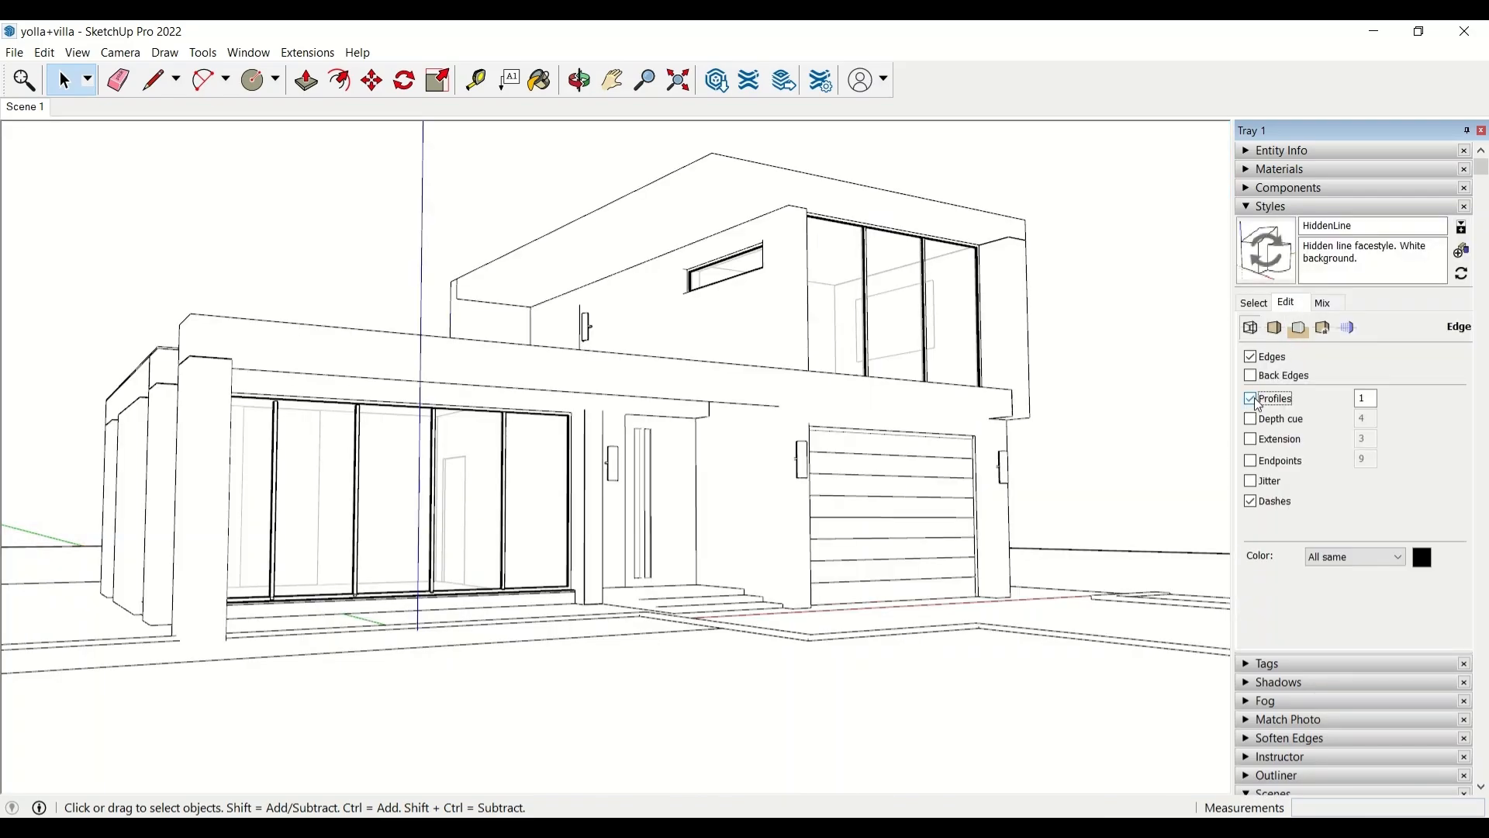
Export the hidden-line view as a 2D PDF named yolla+villa-lines.
click(14, 52)
mouse_move(34, 357)
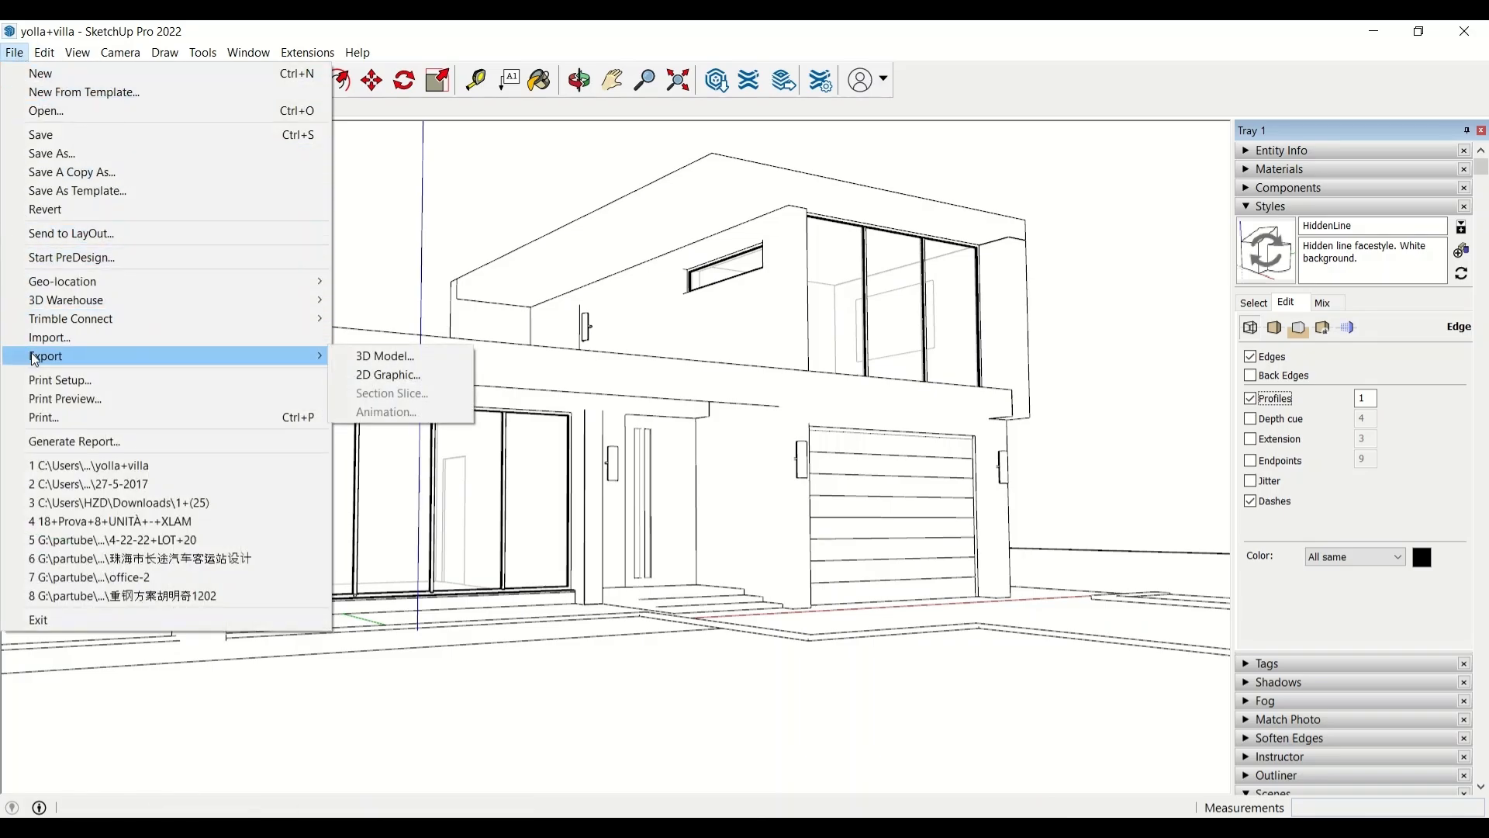
click(435, 377)
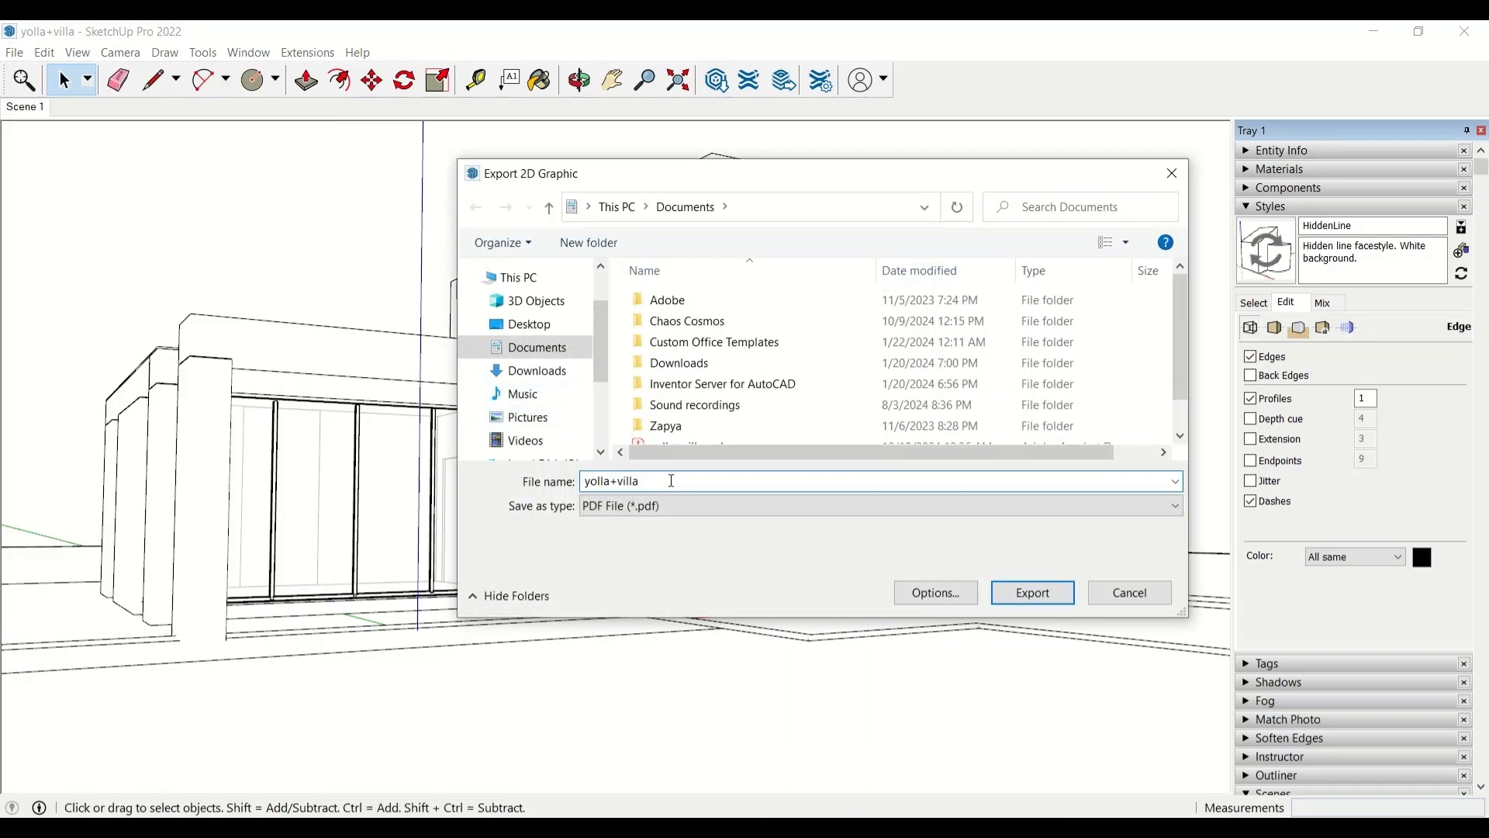
text(-lines)
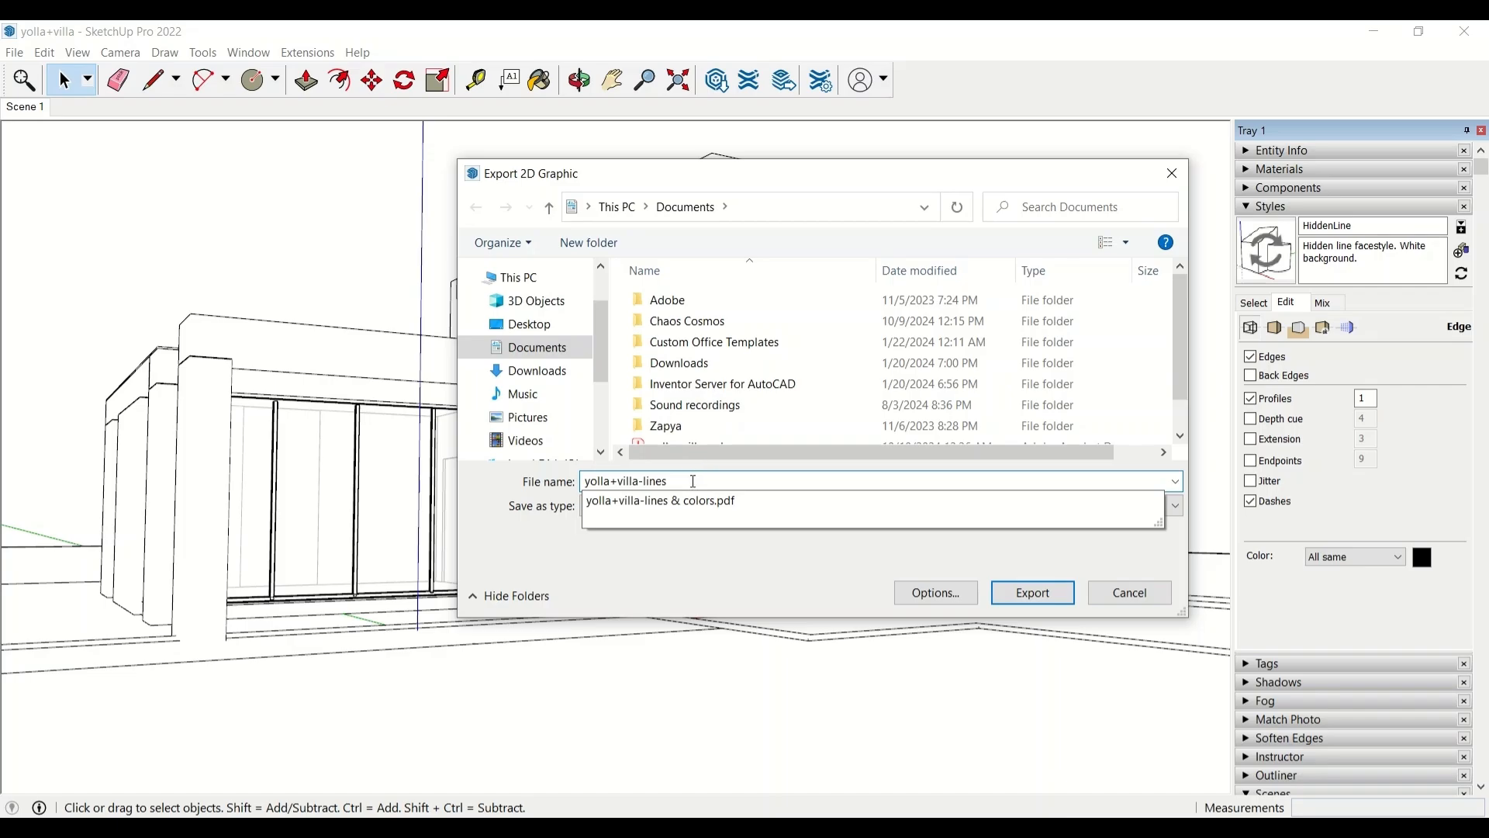
click(649, 562)
click(1033, 592)
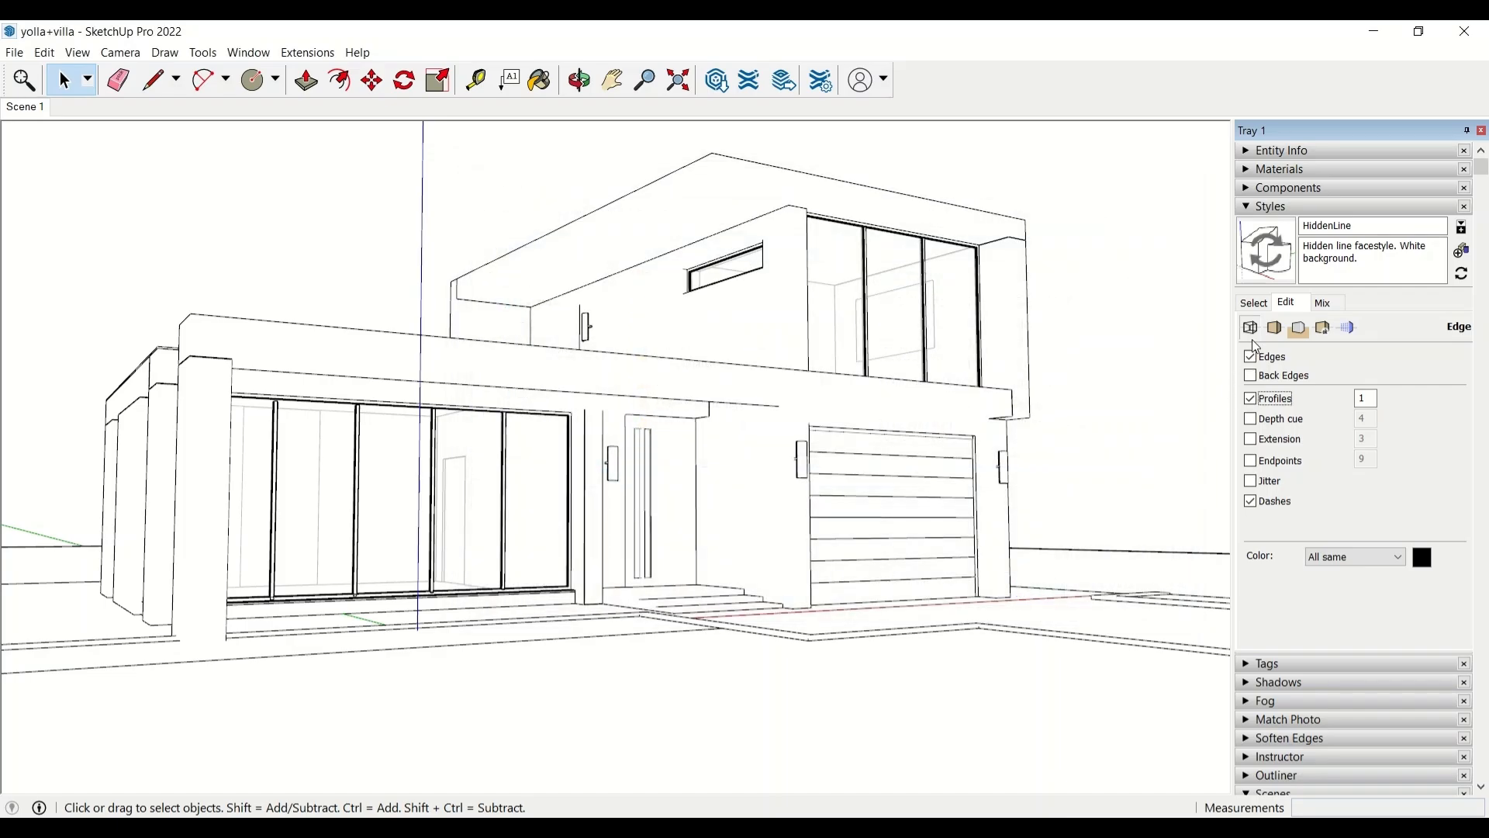
Return to the 3D Printing Style and turn off its Edges and Profiles.
click(1254, 302)
click(1262, 380)
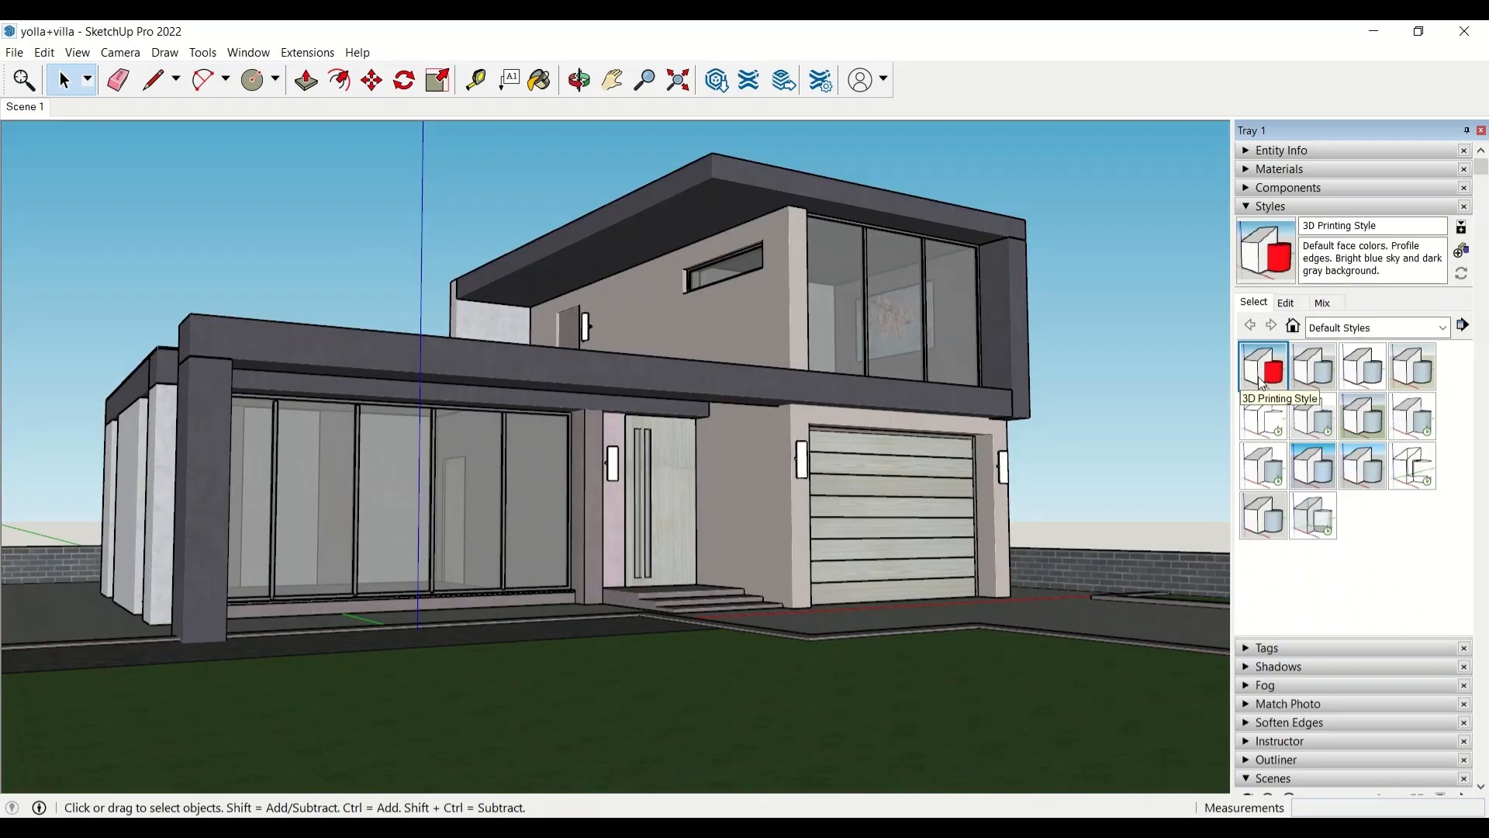
click(1289, 303)
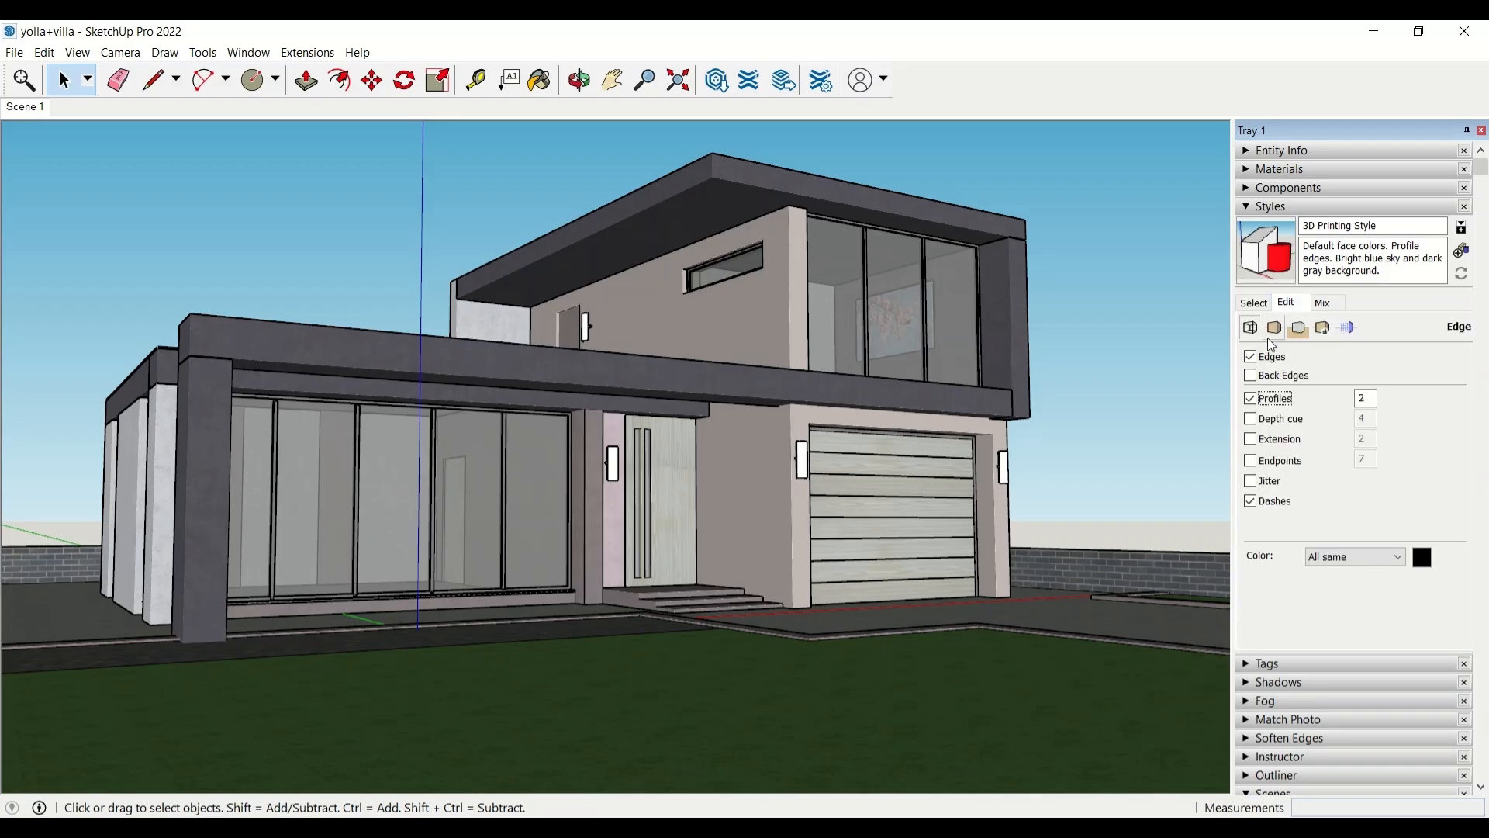
click(1250, 356)
click(1251, 399)
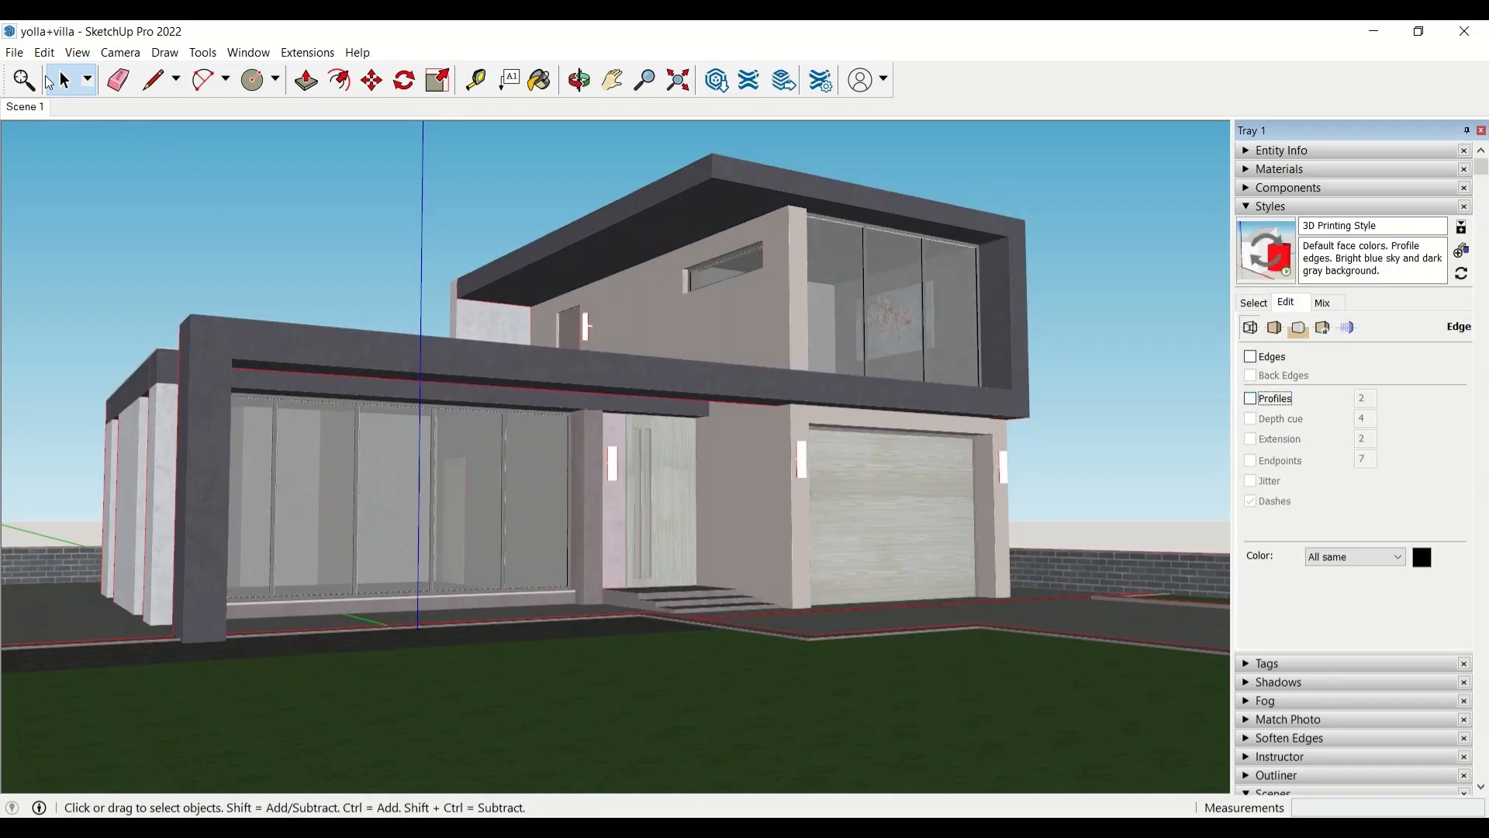
Export the edge-free coloured view as a 2D Portable Network Graphics file named yolla+villa-colors.
click(14, 52)
mouse_move(289, 363)
click(370, 378)
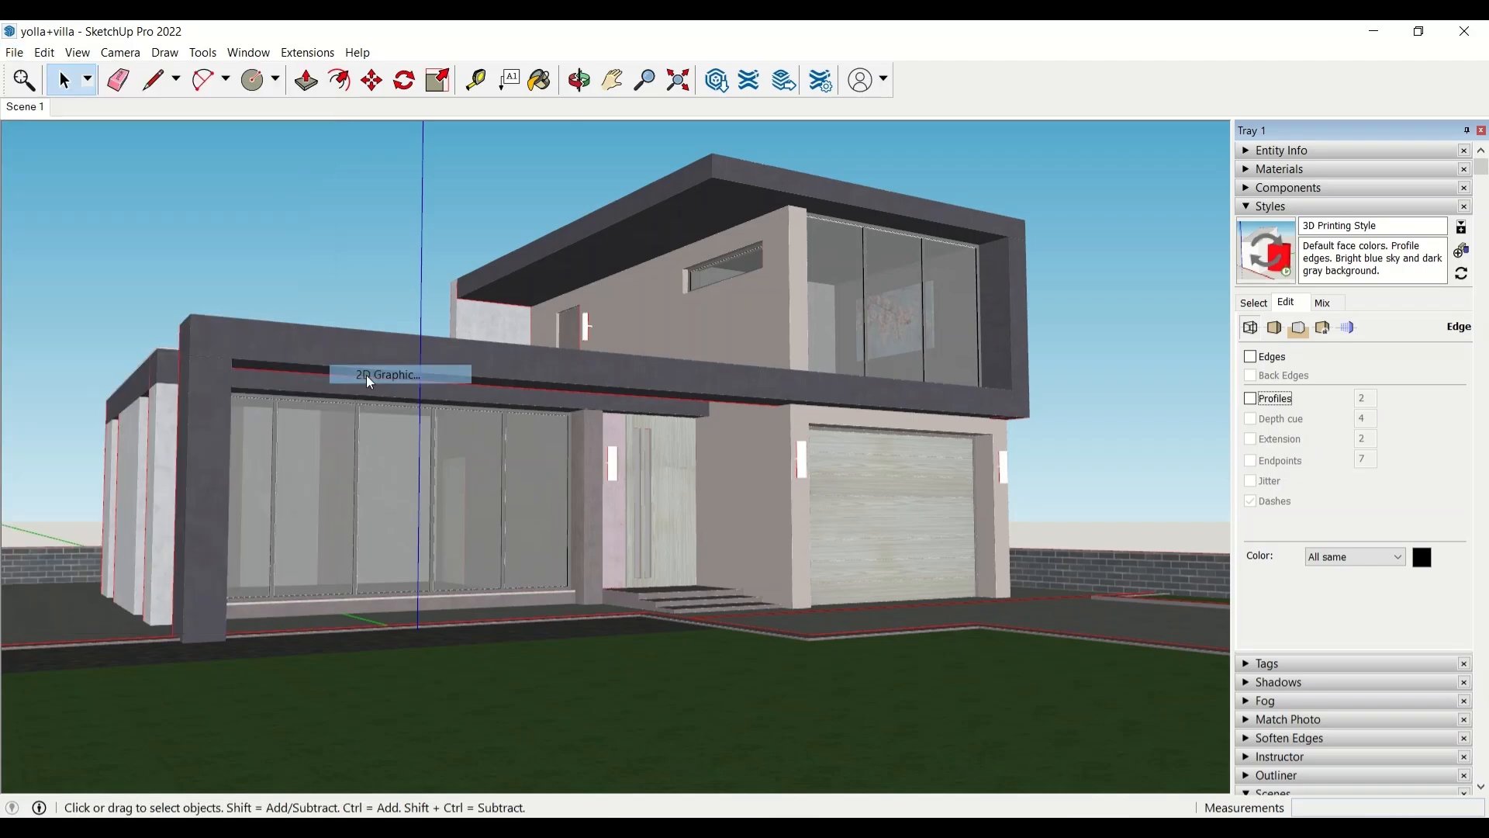
key(End)
text(-co)
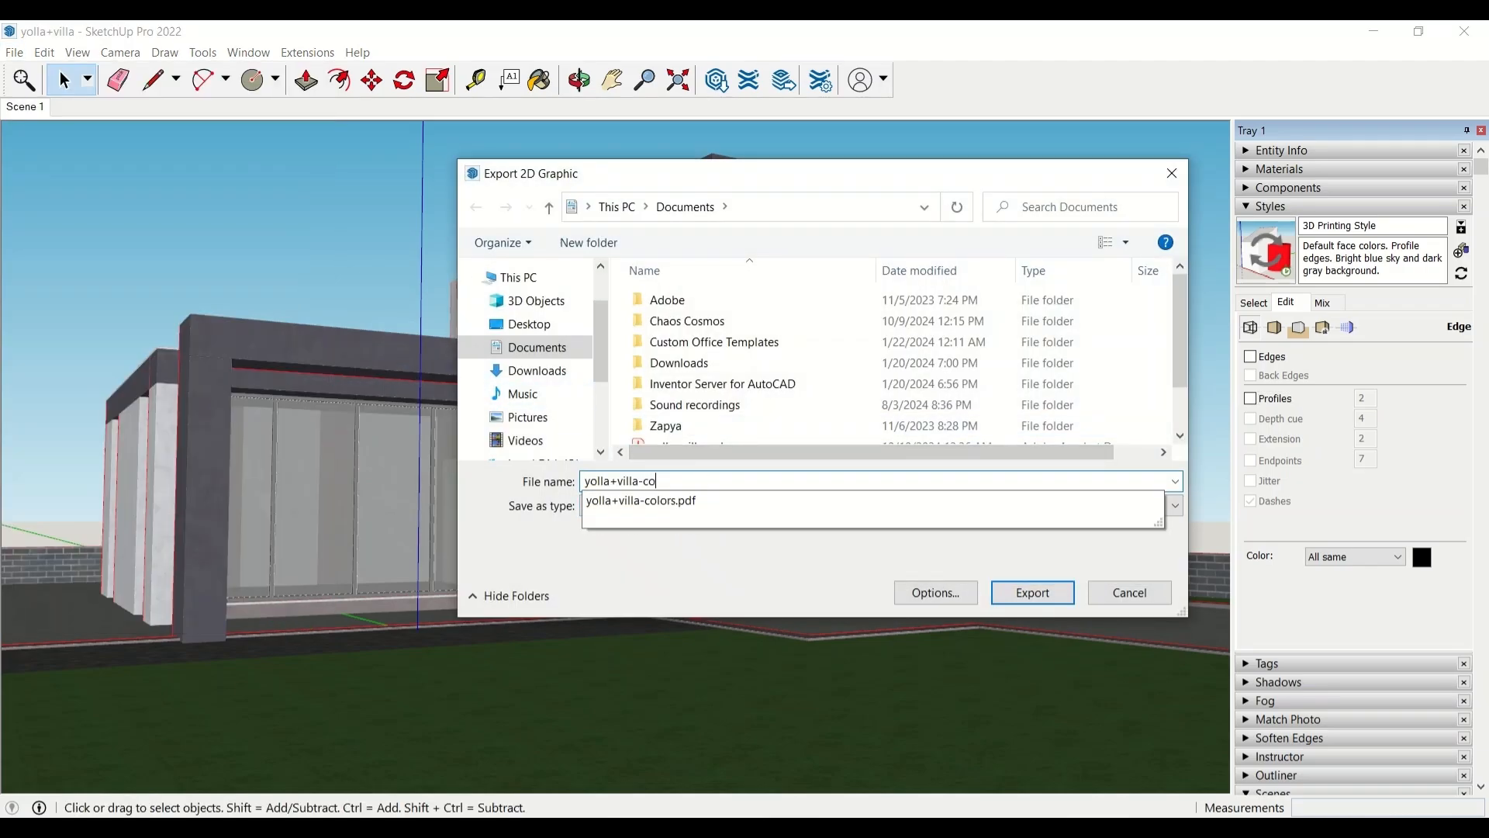
text(lors)
click(678, 508)
click(714, 602)
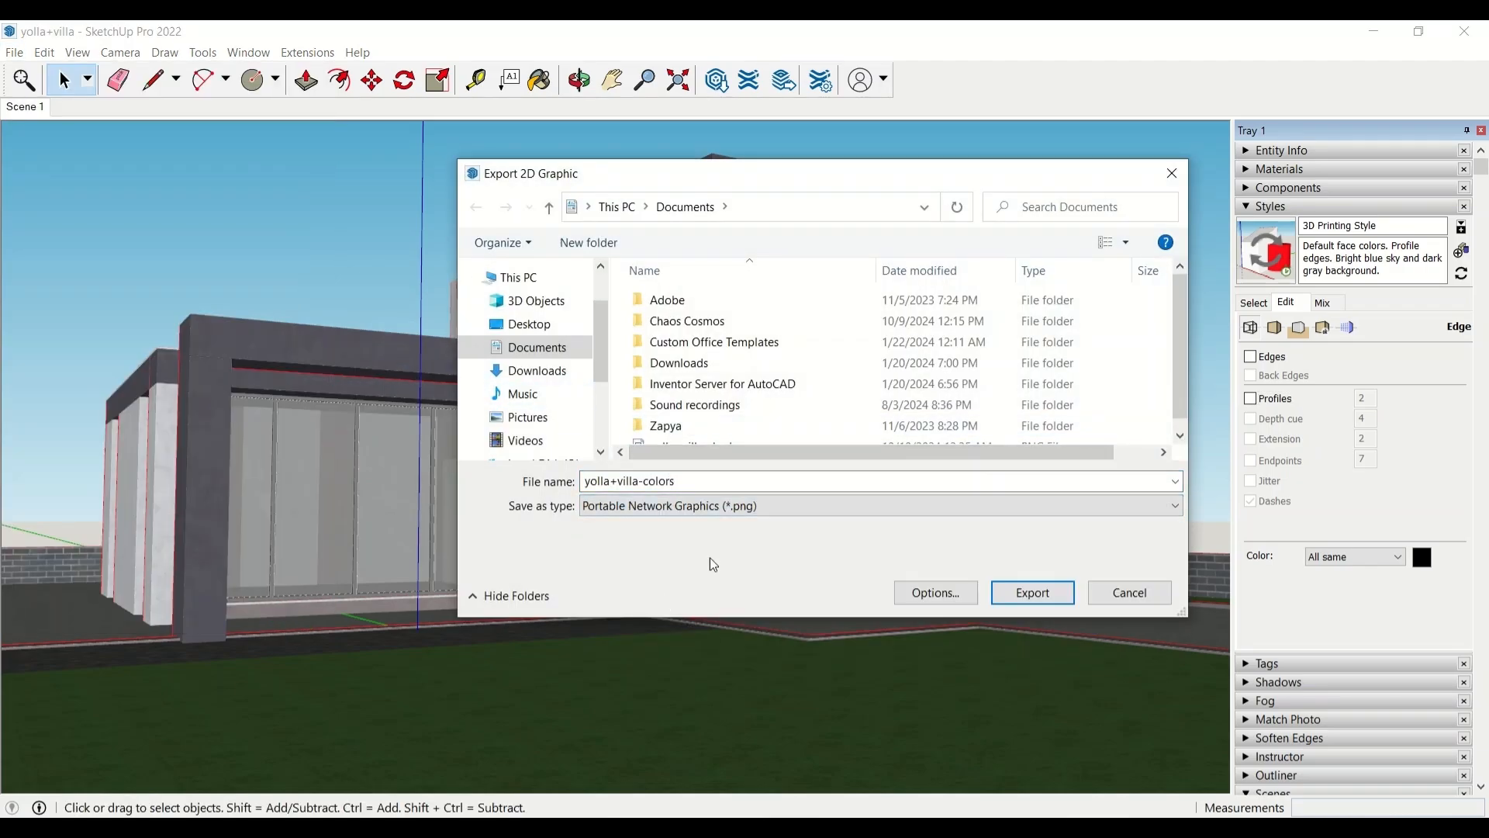
click(1019, 598)
Apply the HiddenLine style and turn off Edges so the view is blank white.
click(1256, 211)
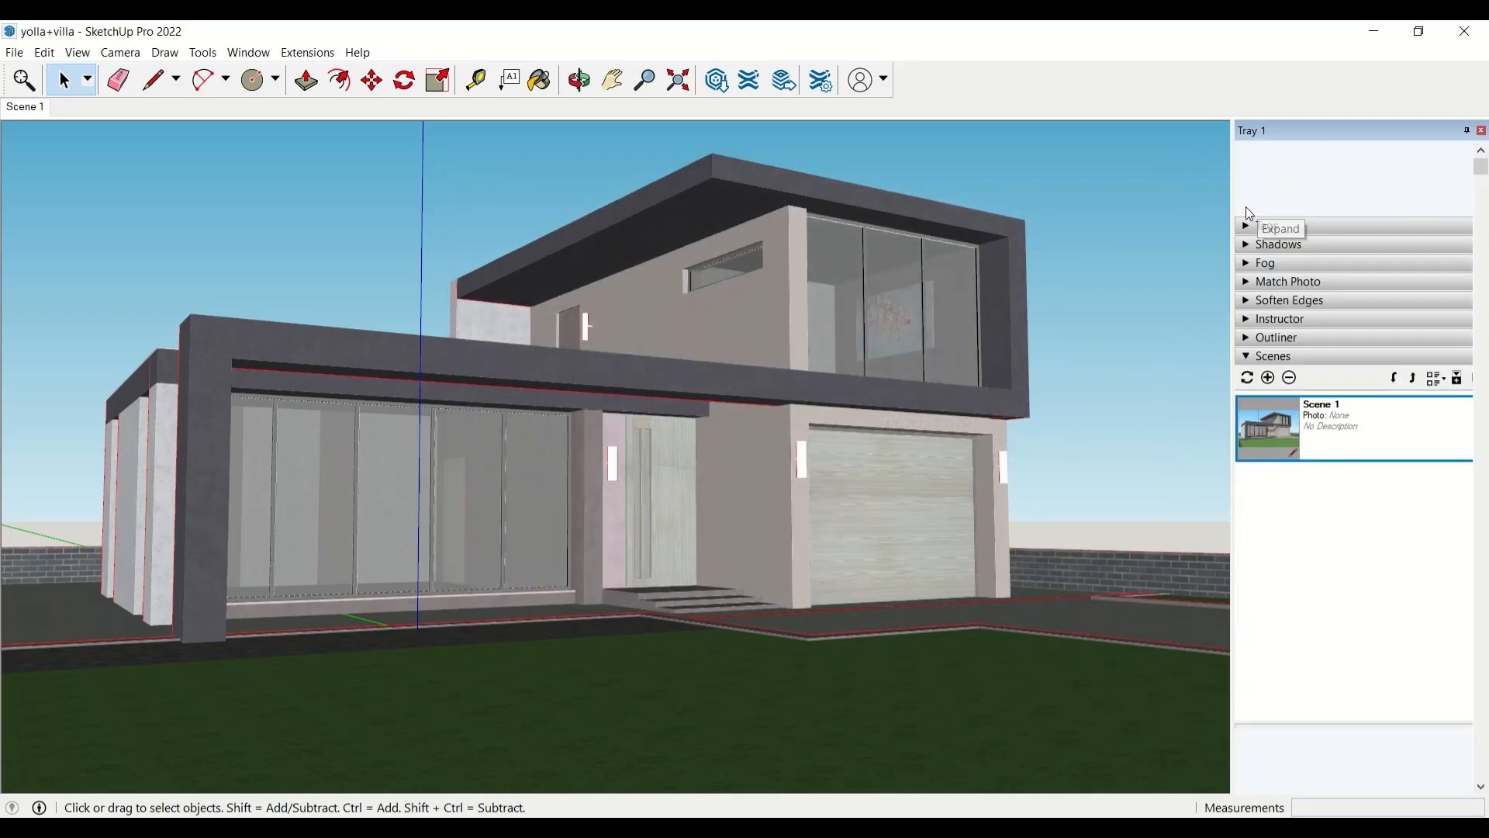
click(1256, 211)
click(1255, 304)
click(1265, 429)
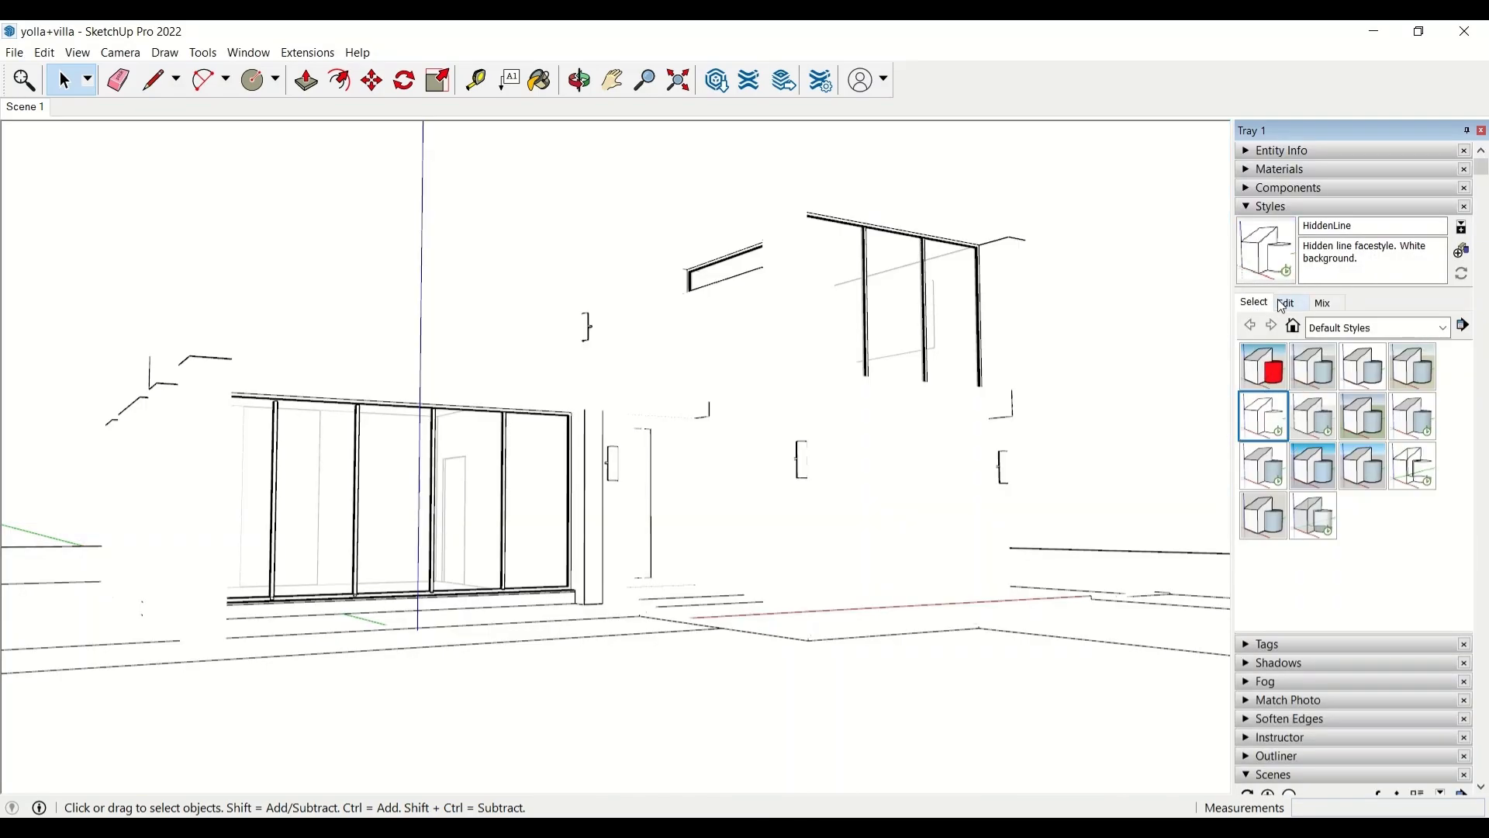
click(1285, 304)
click(1251, 358)
Turn on shadows and export the shadow-only view as a 2D PNG named yolla+villa-shadow.
click(1261, 209)
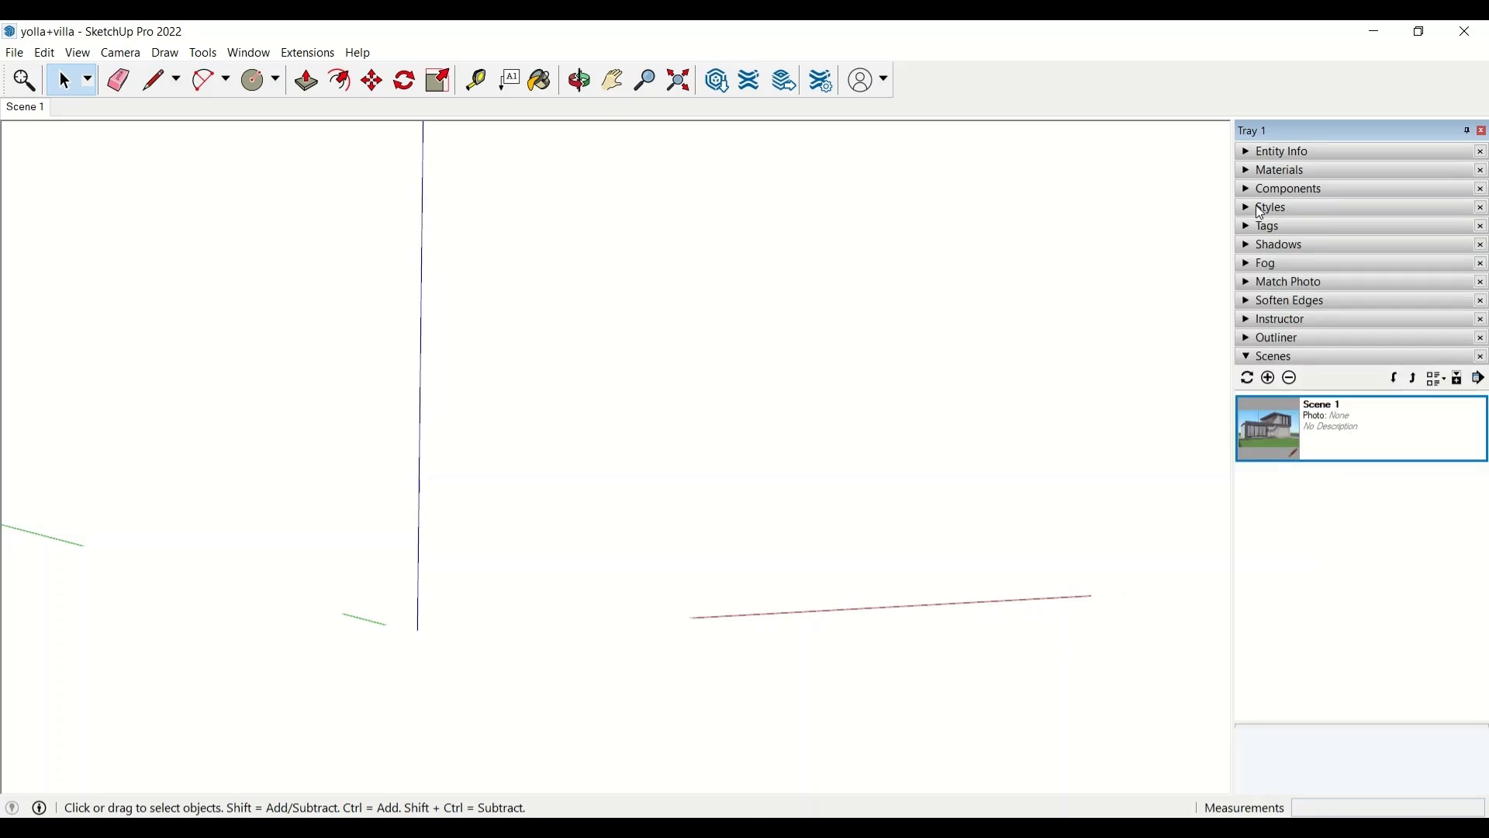
click(1248, 248)
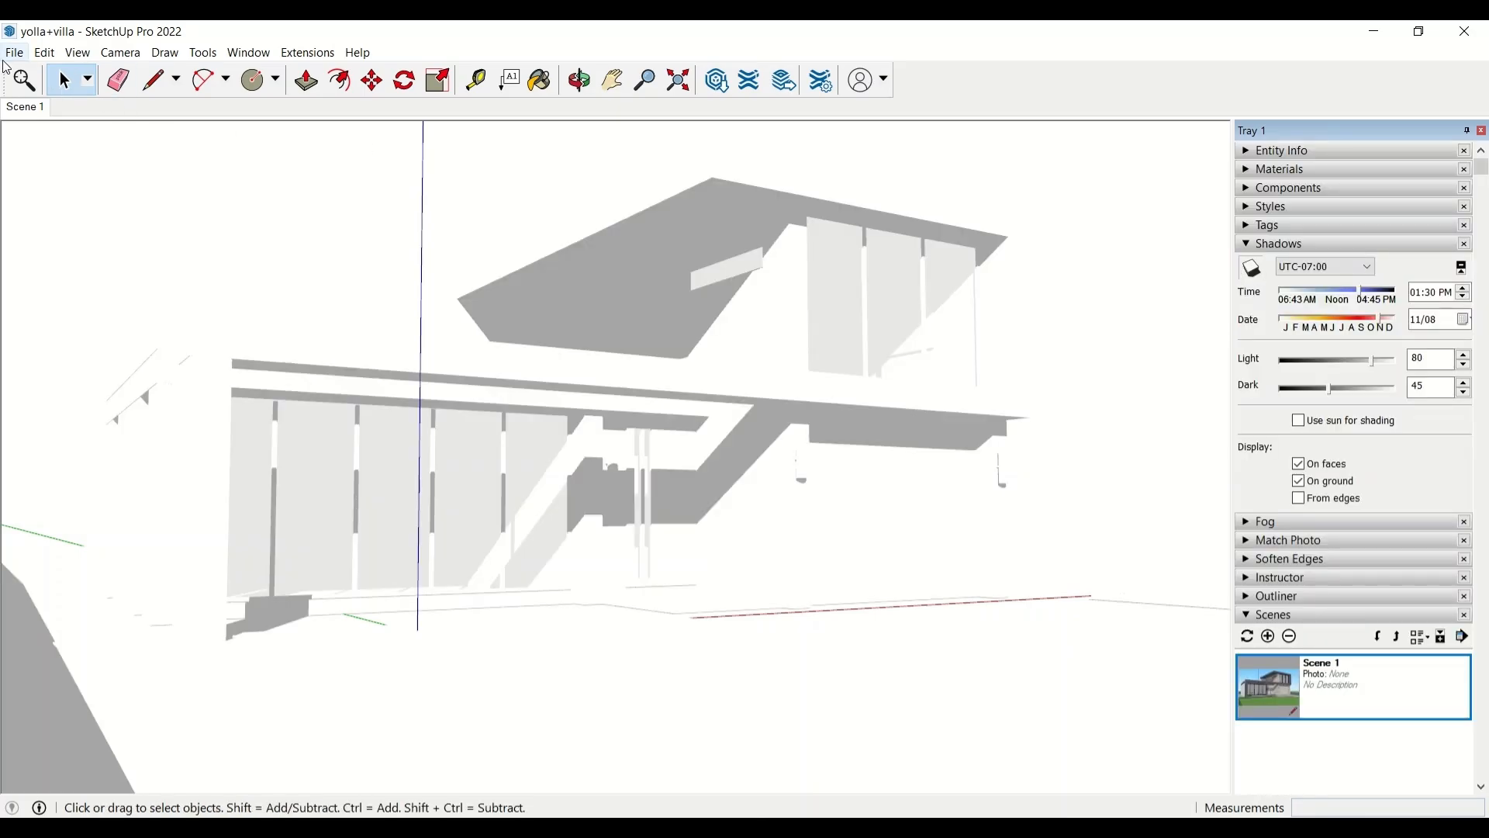
click(14, 53)
click(412, 377)
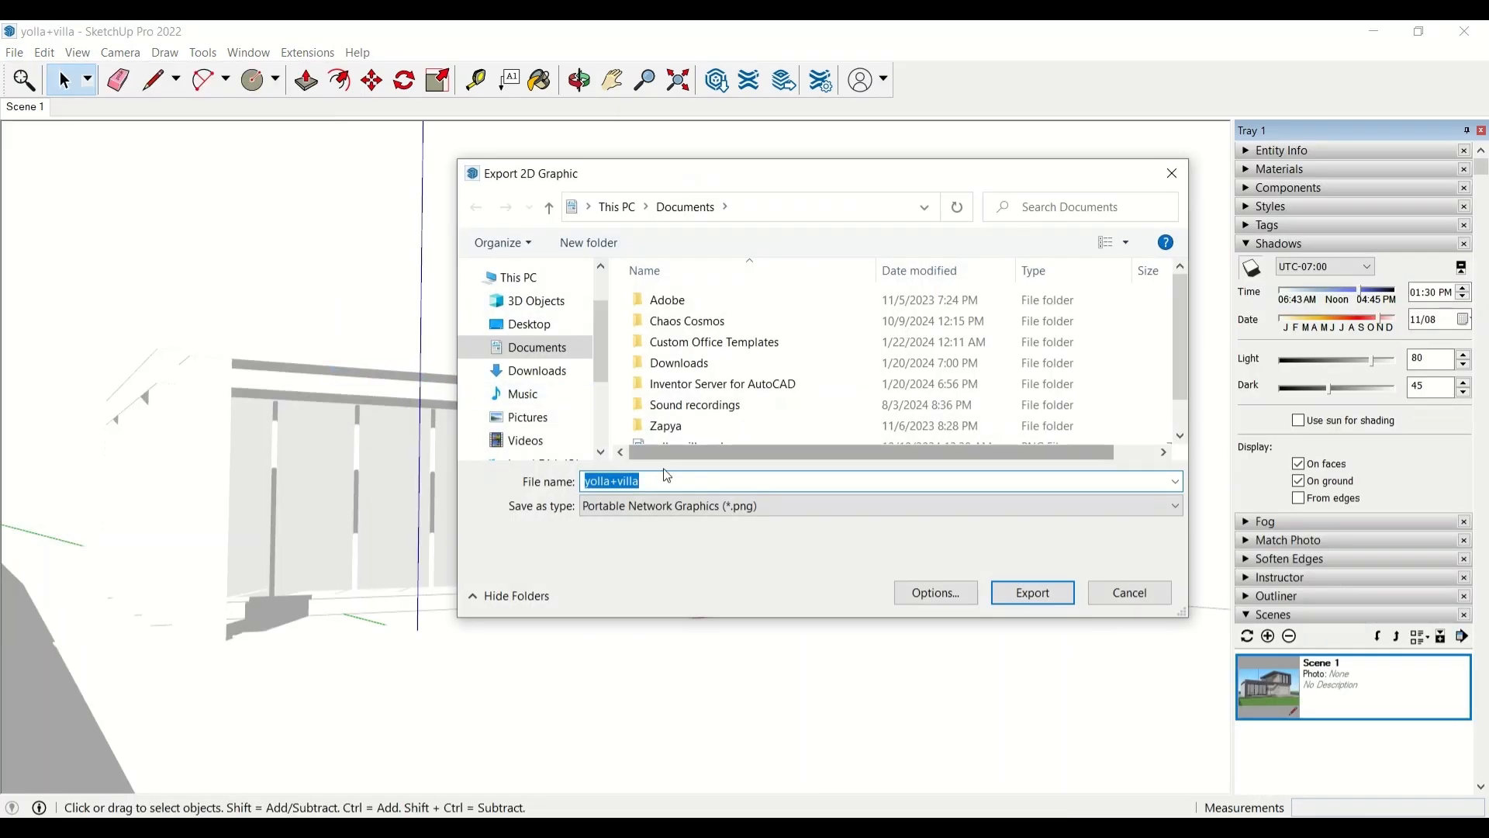
click(664, 479)
text(-shadow)
click(1014, 588)
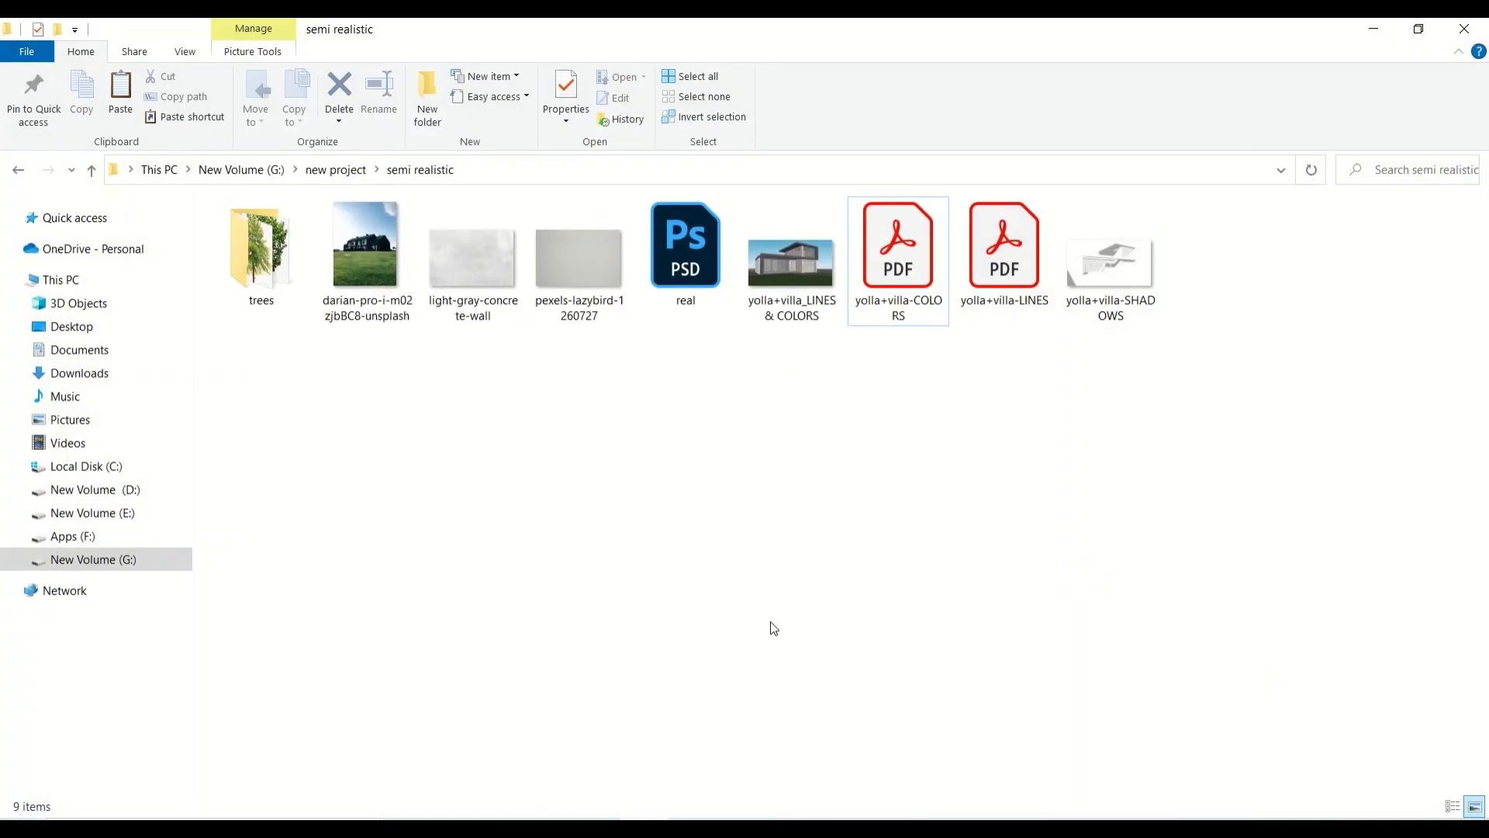
Place yolla+villa-COLORS.pdf from the semi realistic folder into the Photoshop artboard, aligned with its lower edge.
drag(898, 248, 593, 577)
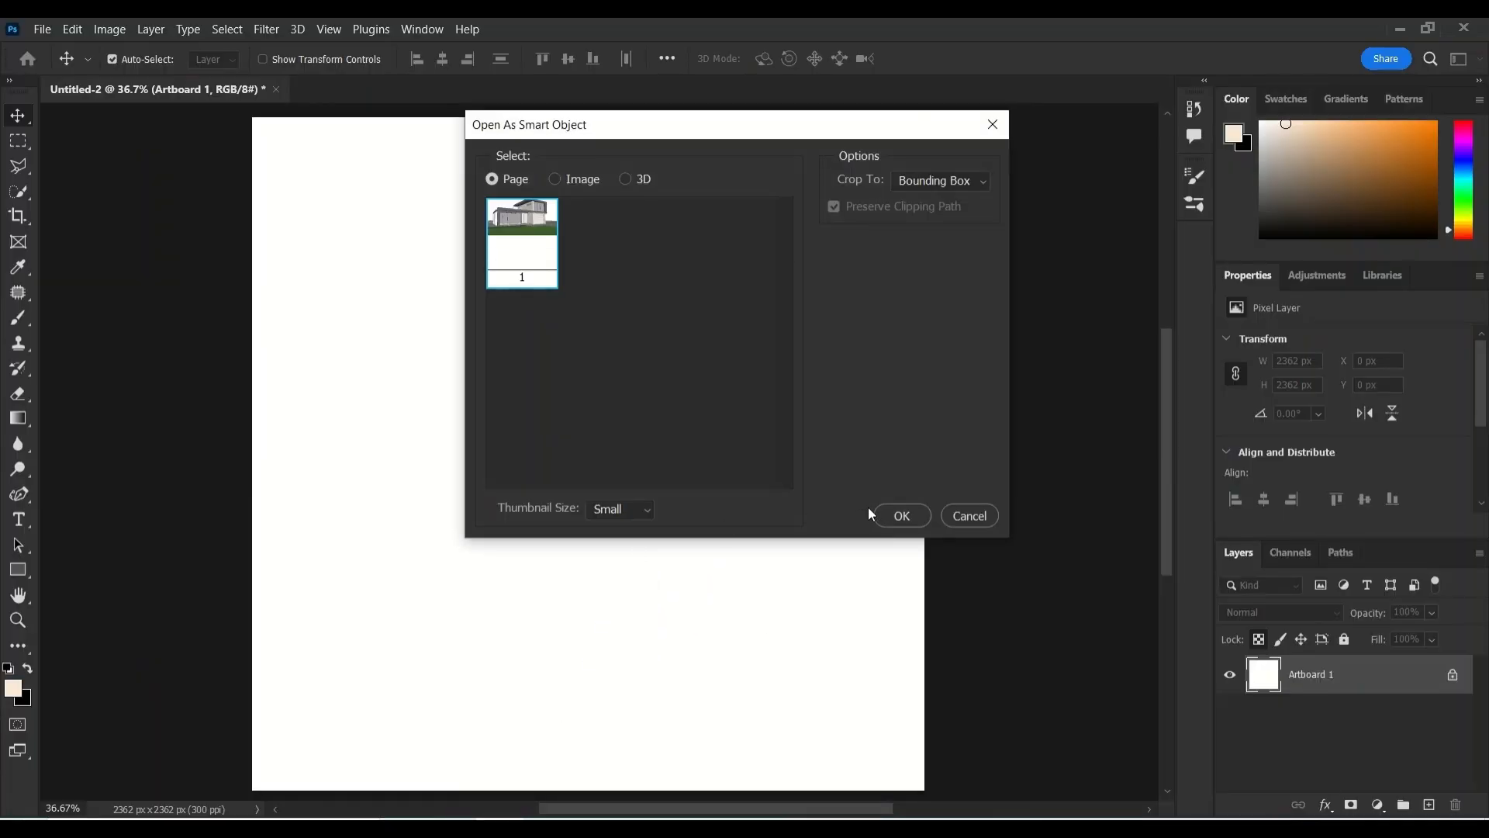
click(891, 508)
drag(642, 518, 645, 672)
key(Return)
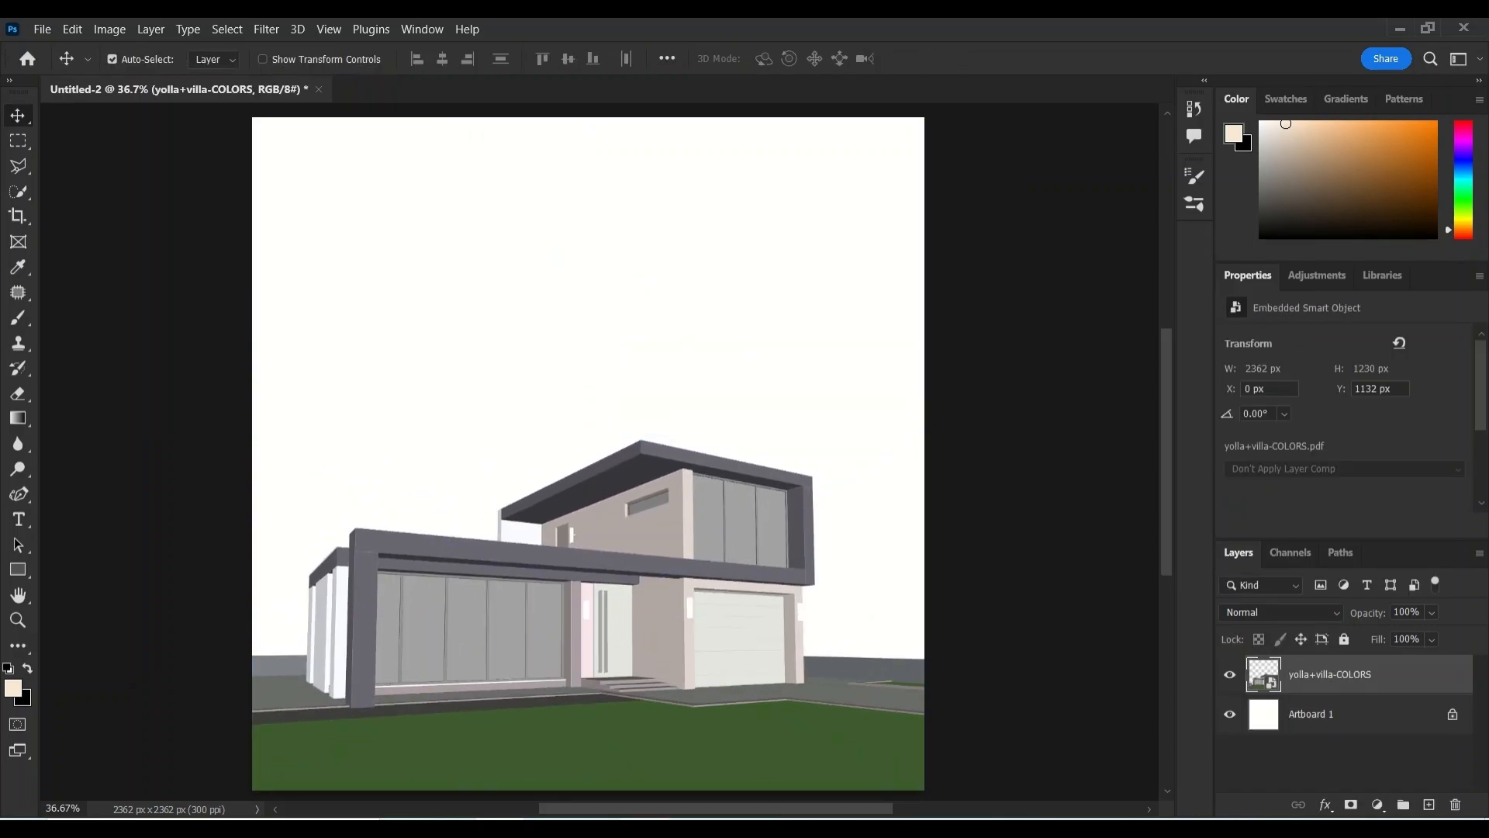
Place the light-gray-concrete-wall image from the folder over the villa, covering the whole building.
key(alt+Tab)
click(779, 592)
drag(473, 260, 518, 342)
drag(534, 745, 599, 696)
click(960, 59)
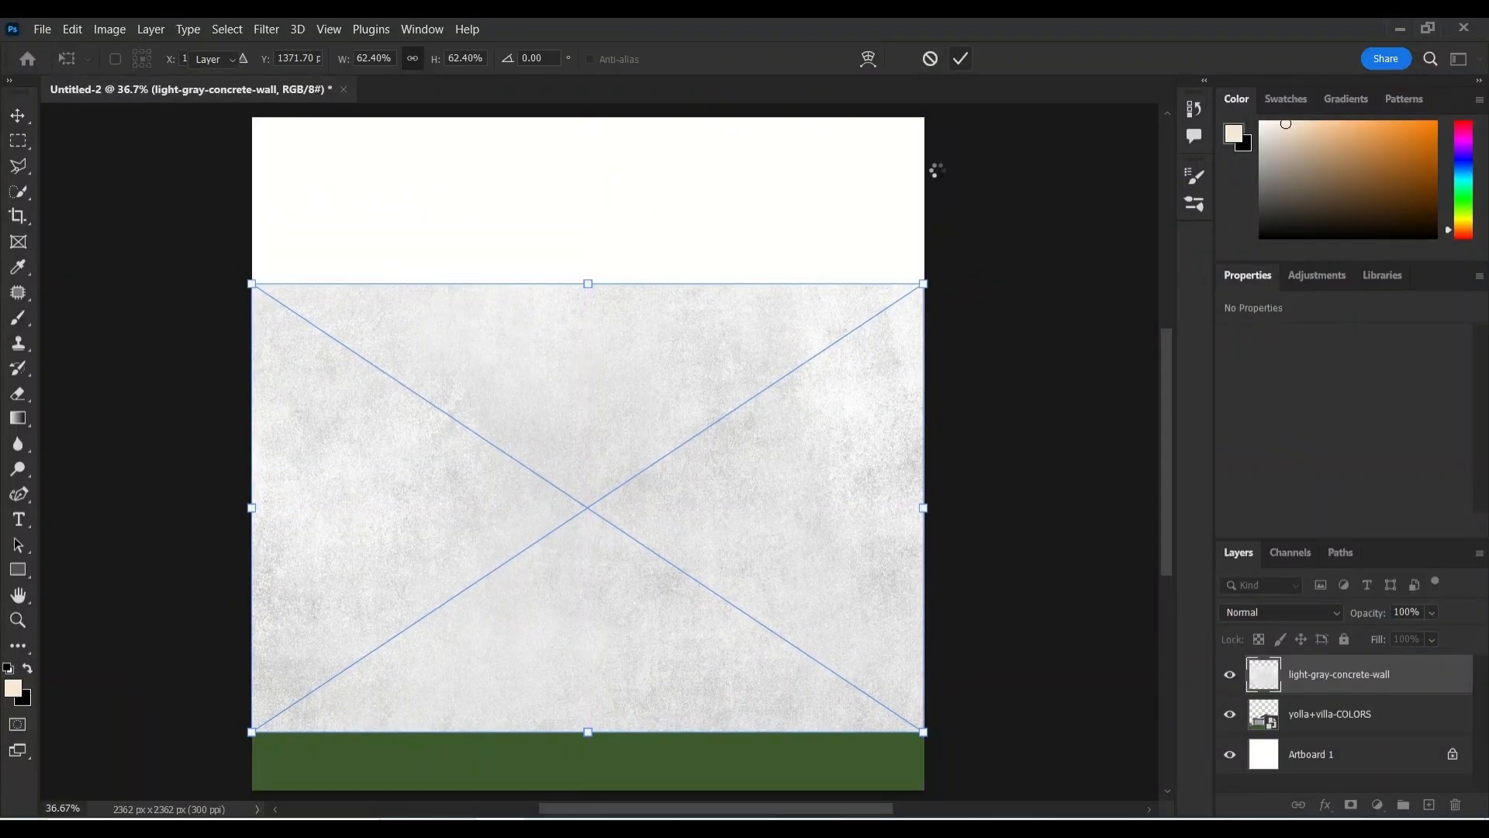
Clip the concrete texture to the yolla+villa-COLORS layer, set its blend mode to Linear Burn and compare its effect.
alt+click(1343, 692)
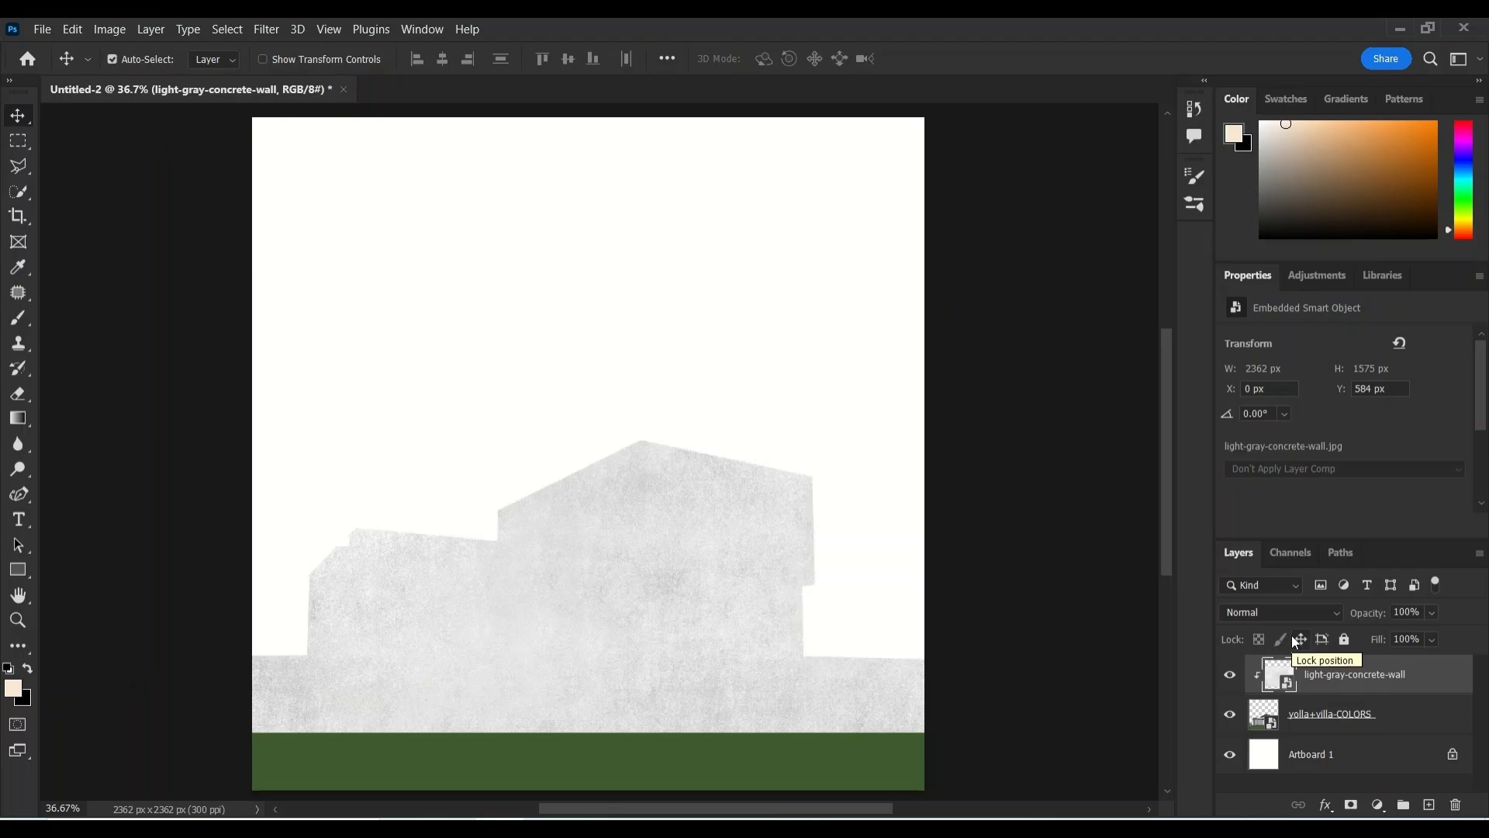
click(1278, 615)
click(1236, 426)
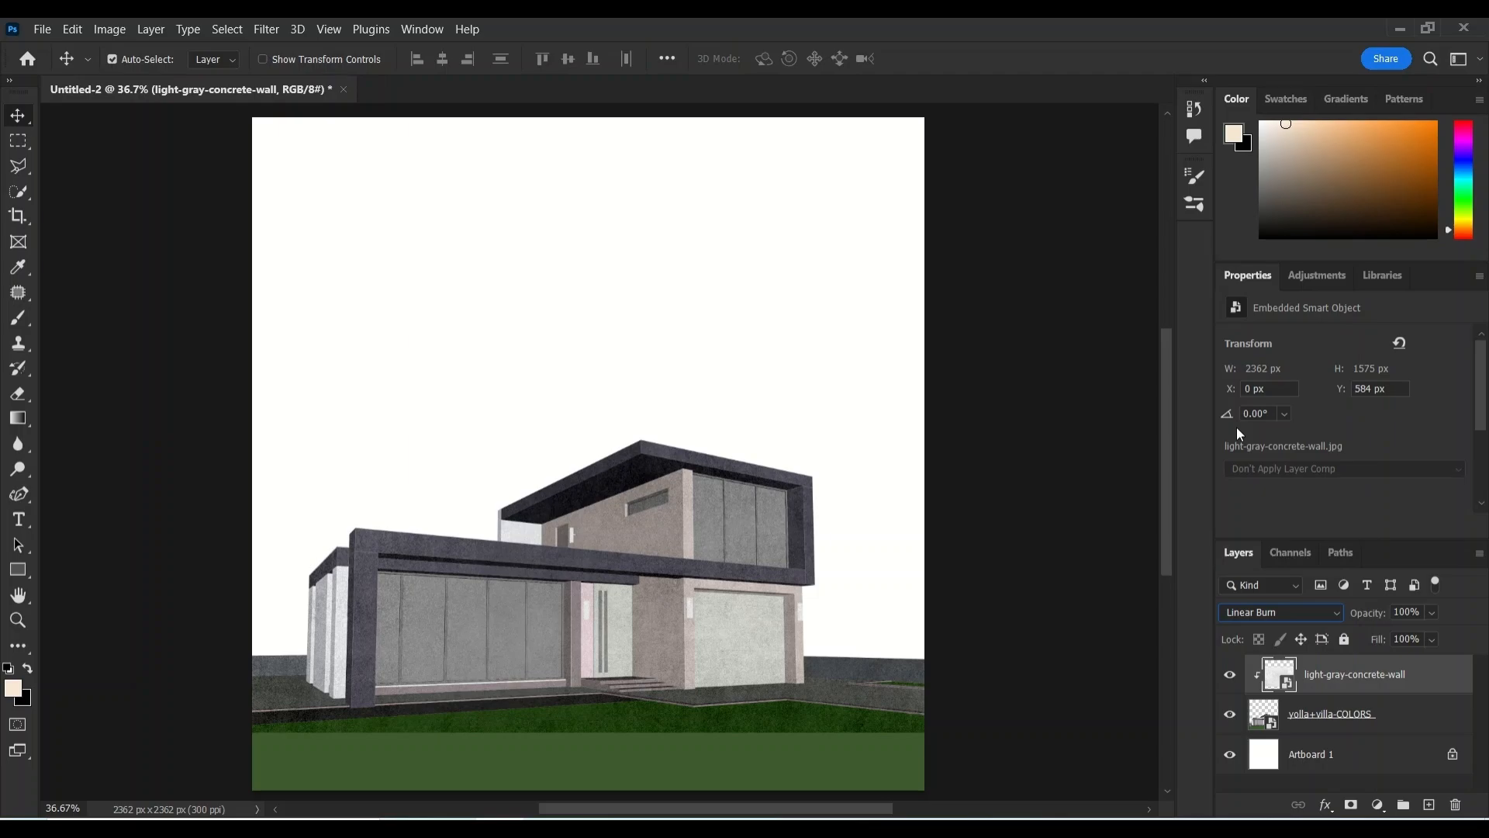
click(1231, 675)
click(1231, 676)
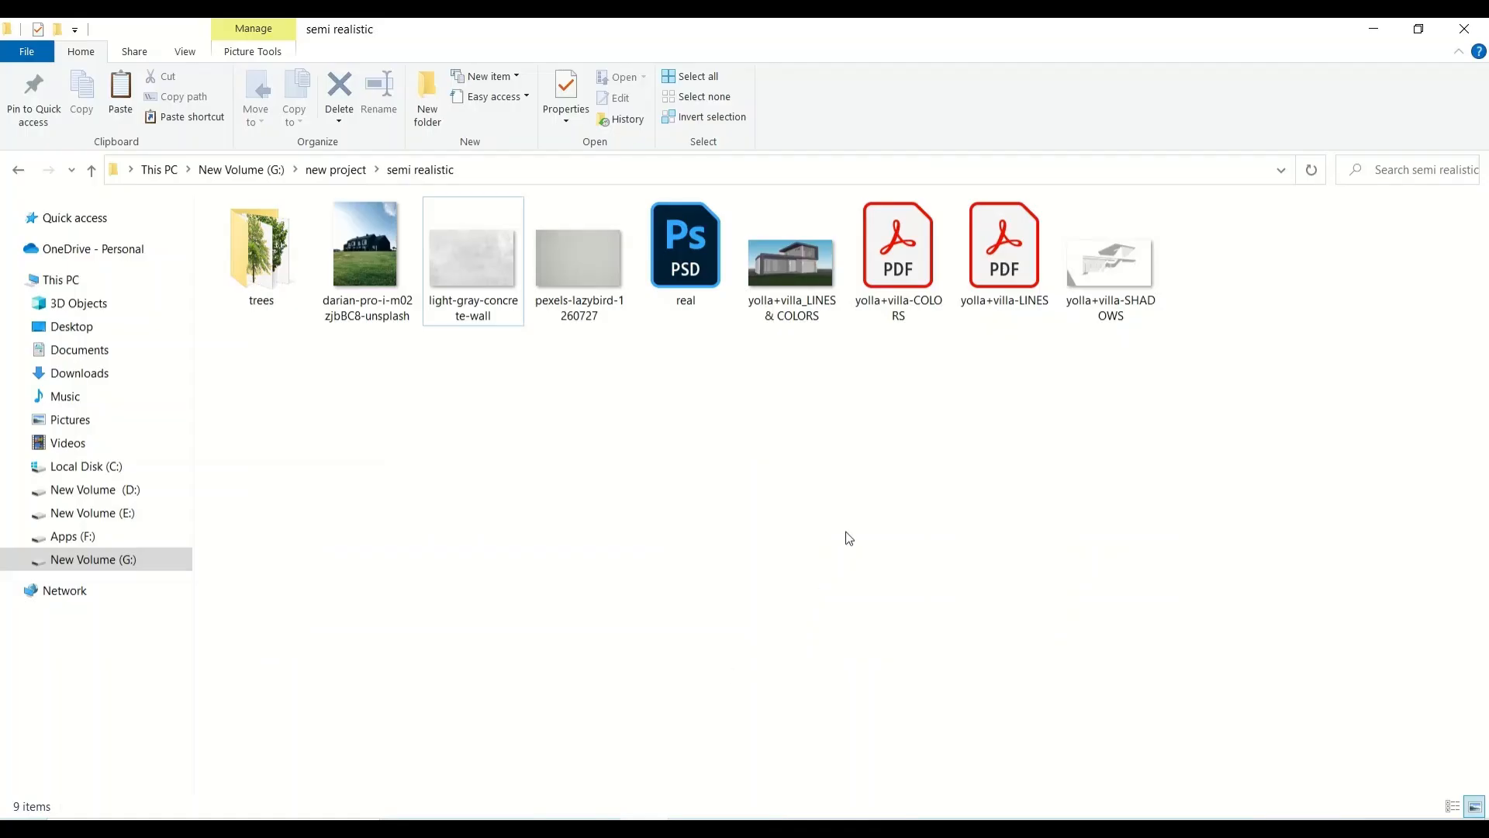
Place yolla+villa-LINES.pdf from the folder, align the linework with the coloured villa and compare with it hidden.
drag(1003, 248, 515, 789)
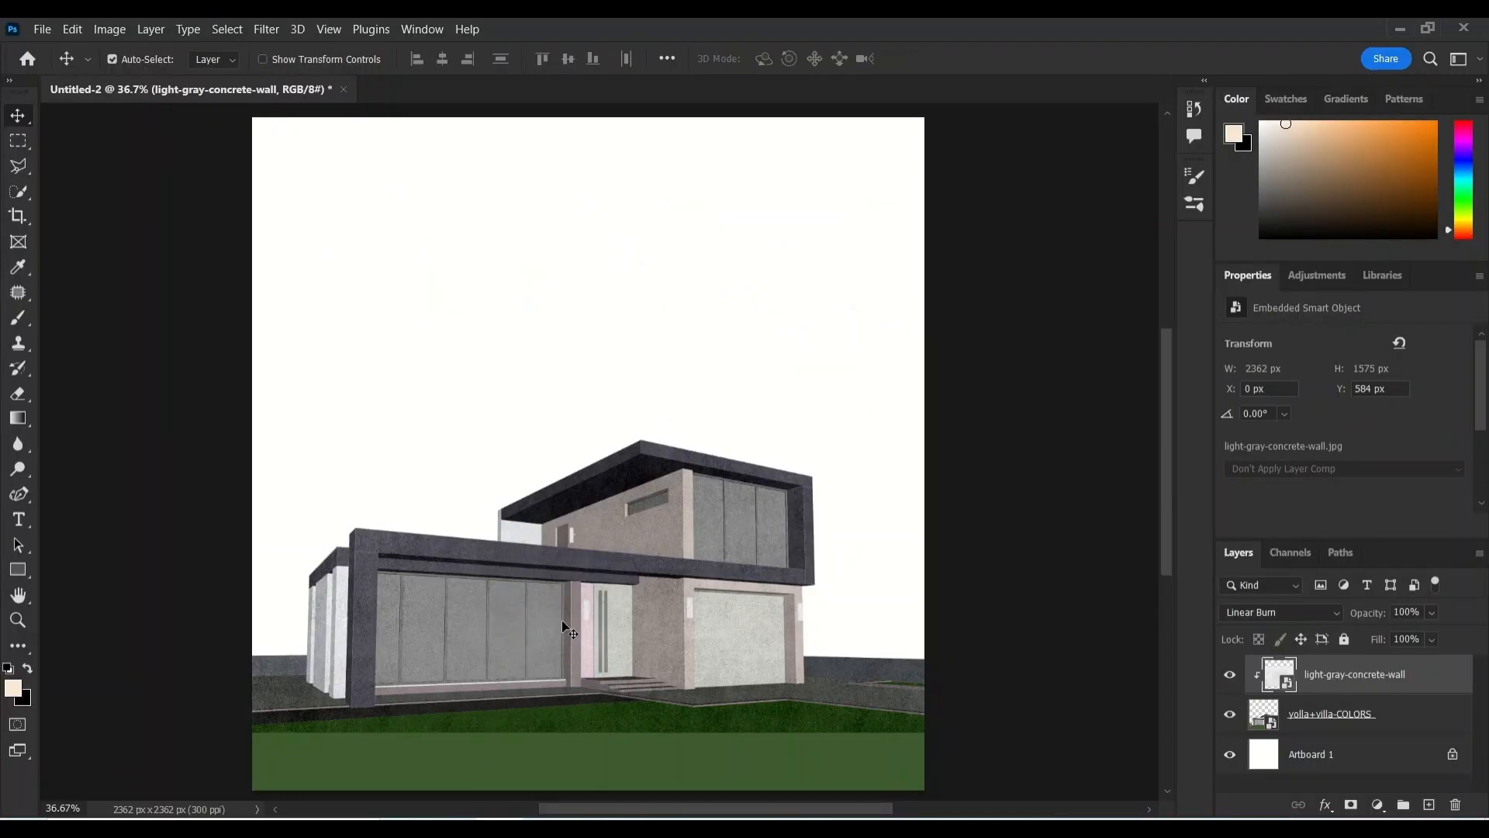
click(894, 516)
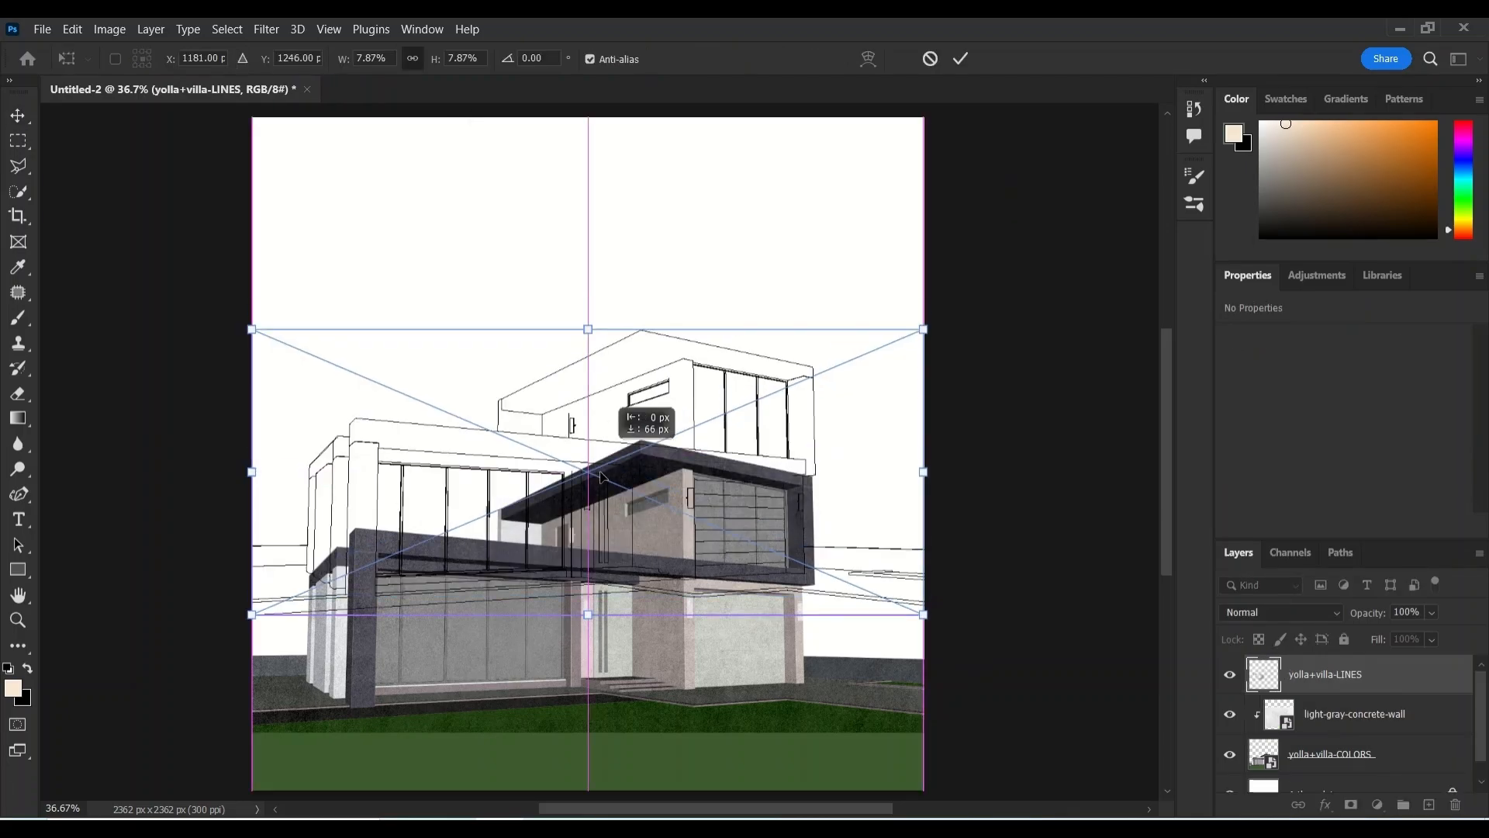
drag(600, 474, 598, 551)
key(Return)
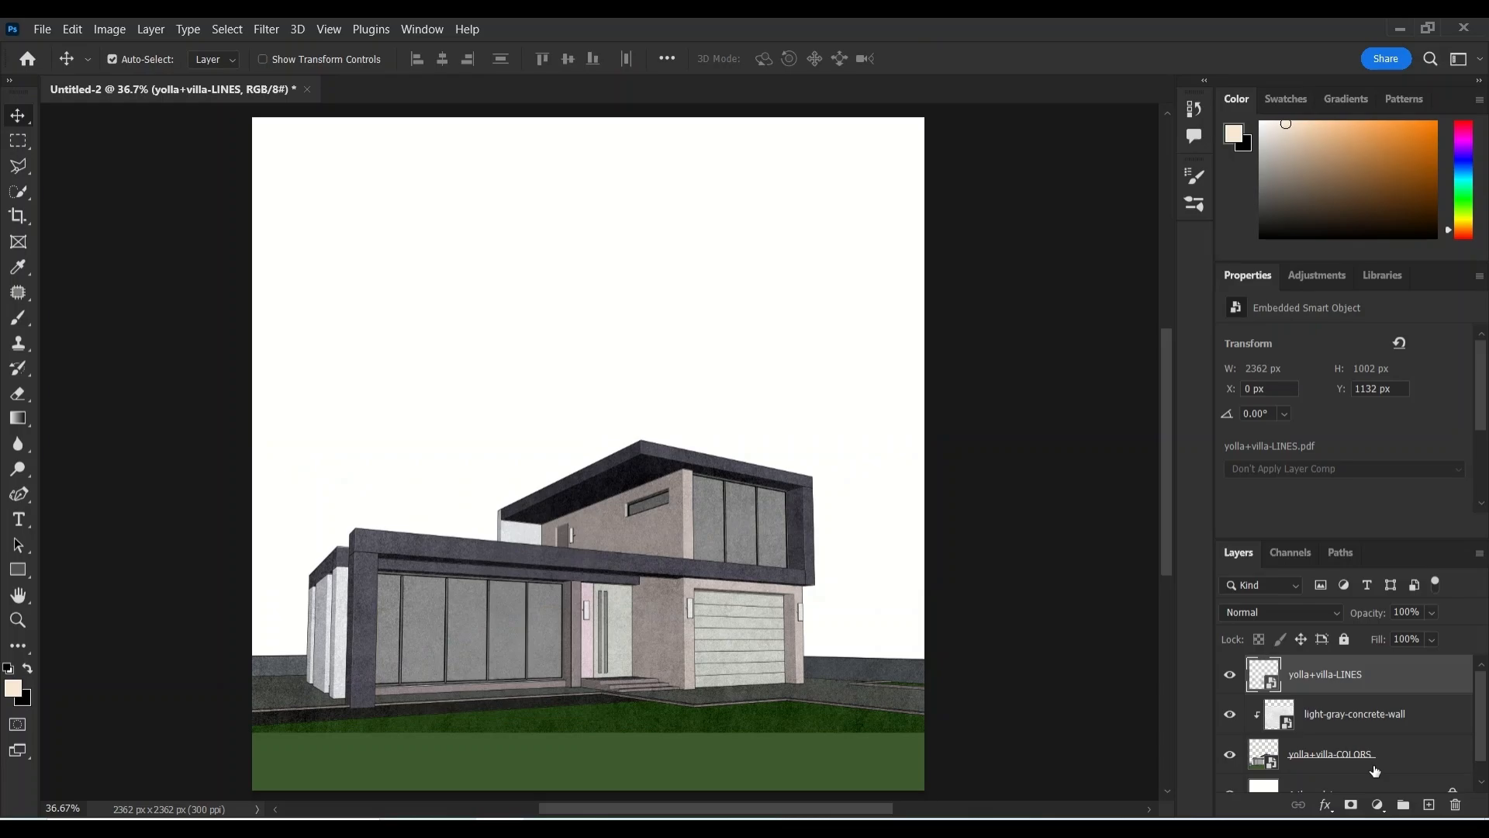
click(1228, 676)
click(1228, 676)
Set the yolla+villa-LINES layer's blend mode to Multiply and its opacity to 45%.
click(1258, 612)
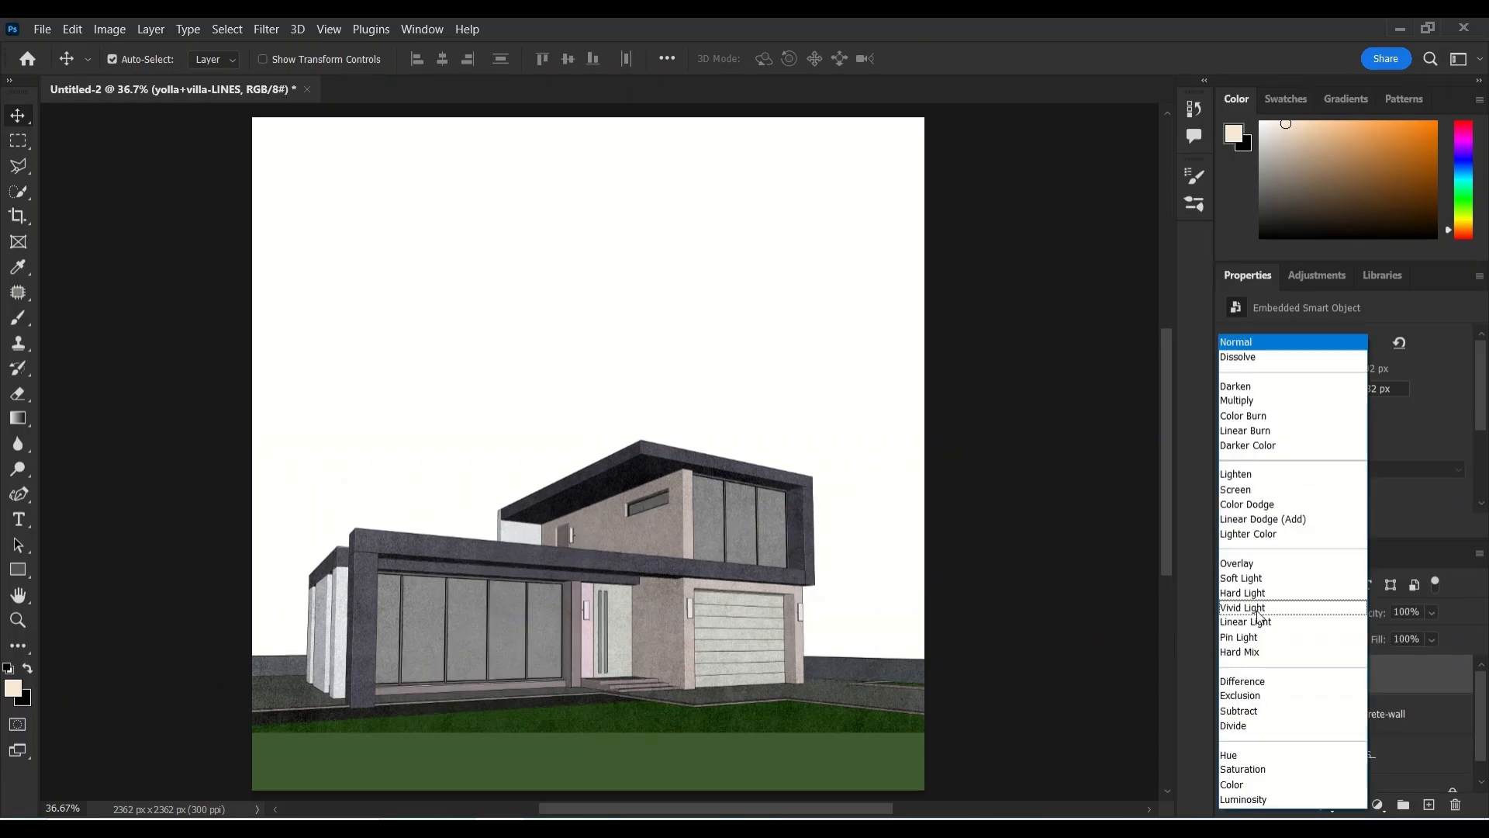
click(1241, 400)
drag(1400, 633, 1396, 634)
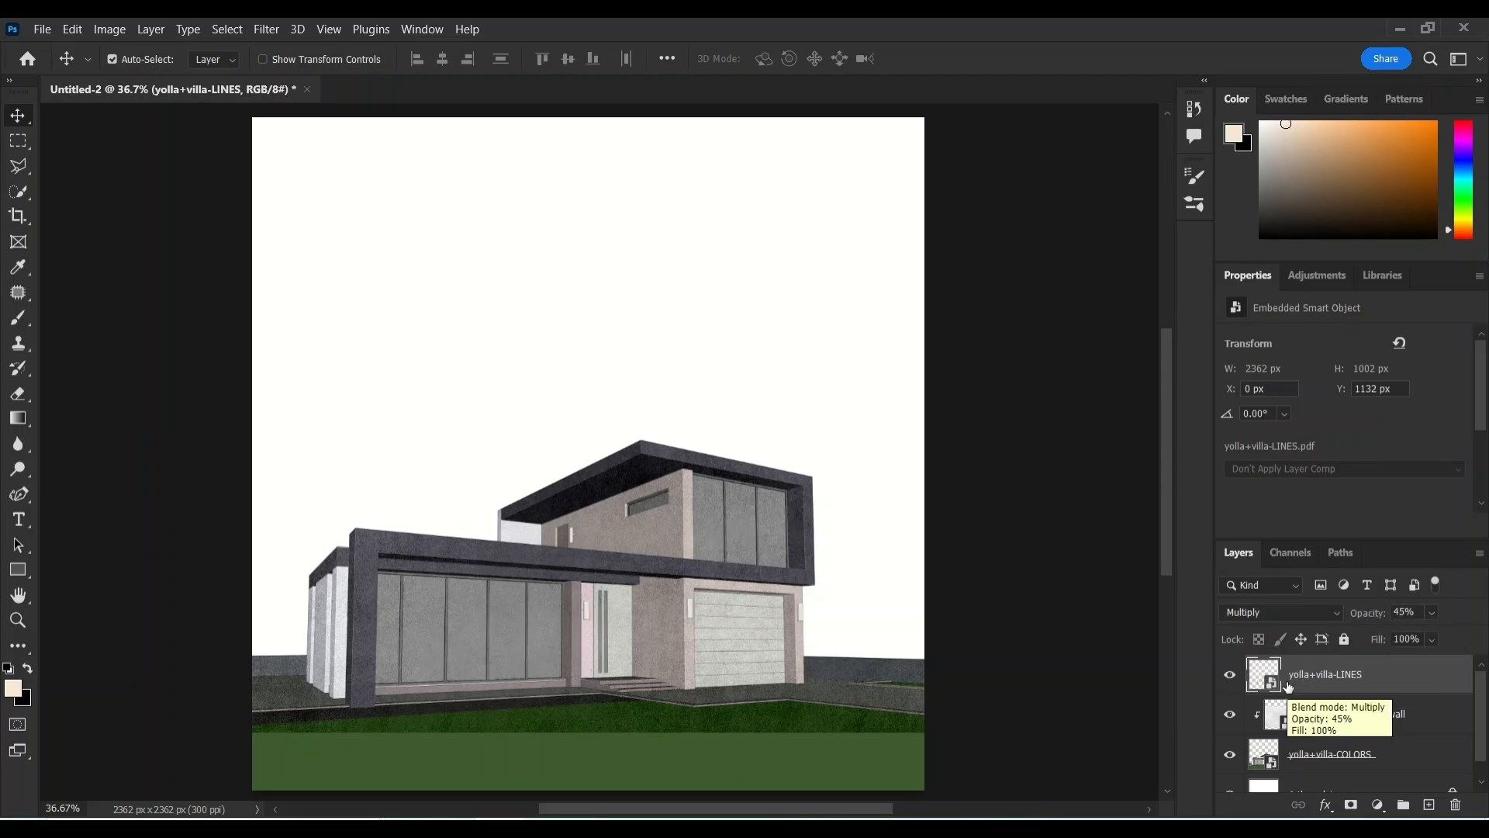
Place the yolla+villa_LINES & COLORS image from the folder and align it over the existing villa.
key(alt+Tab)
click(793, 299)
drag(790, 293, 614, 645)
mouse_move(655, 573)
mouse_down()
mouse_move(650, 714)
mouse_move(647, 671)
mouse_up()
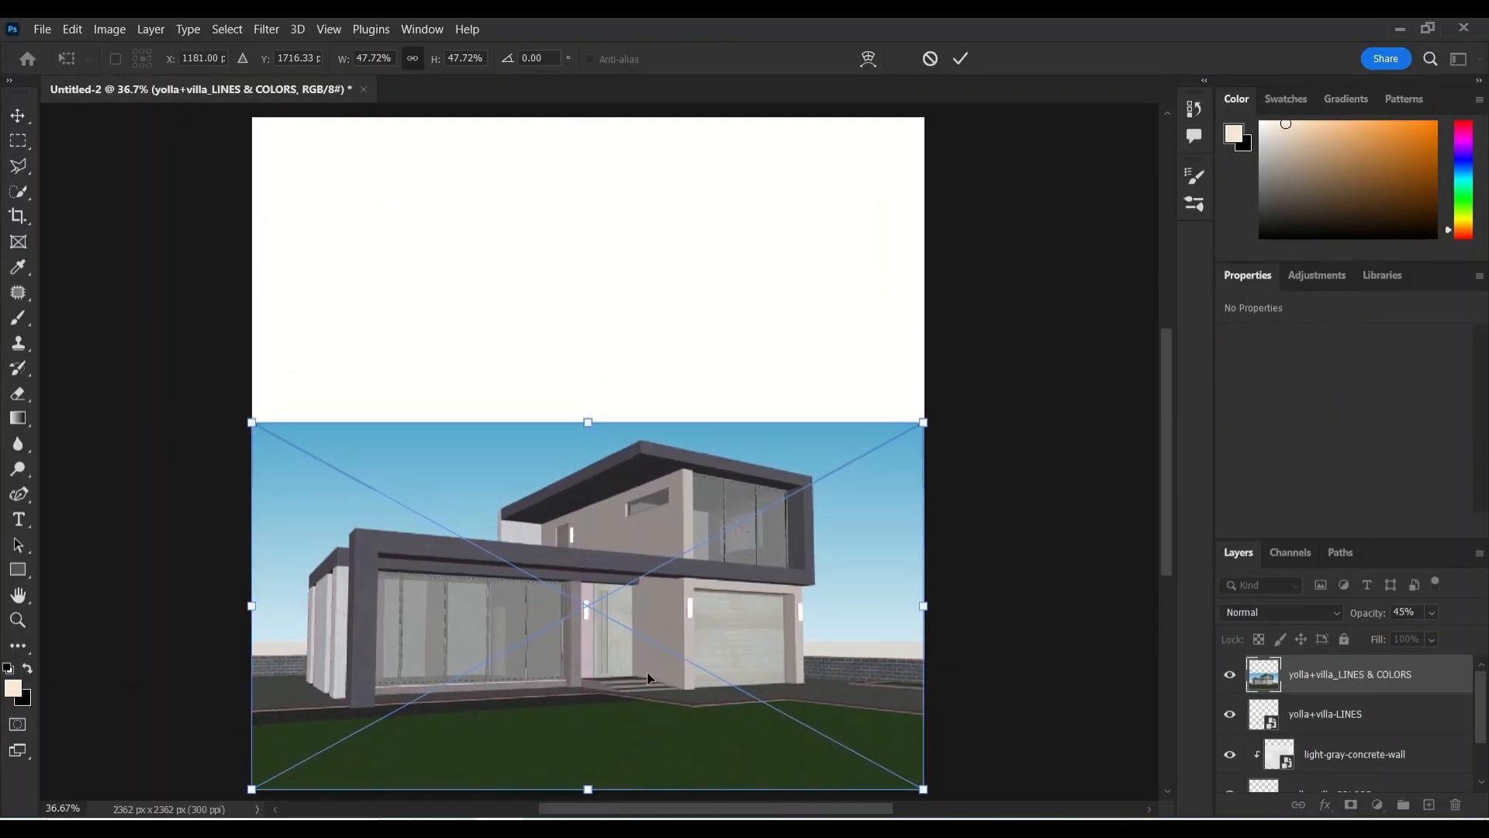
key(Return)
Select the upper-floor window and the large ground-floor glazing together with the Polygonal Lasso.
key(l)
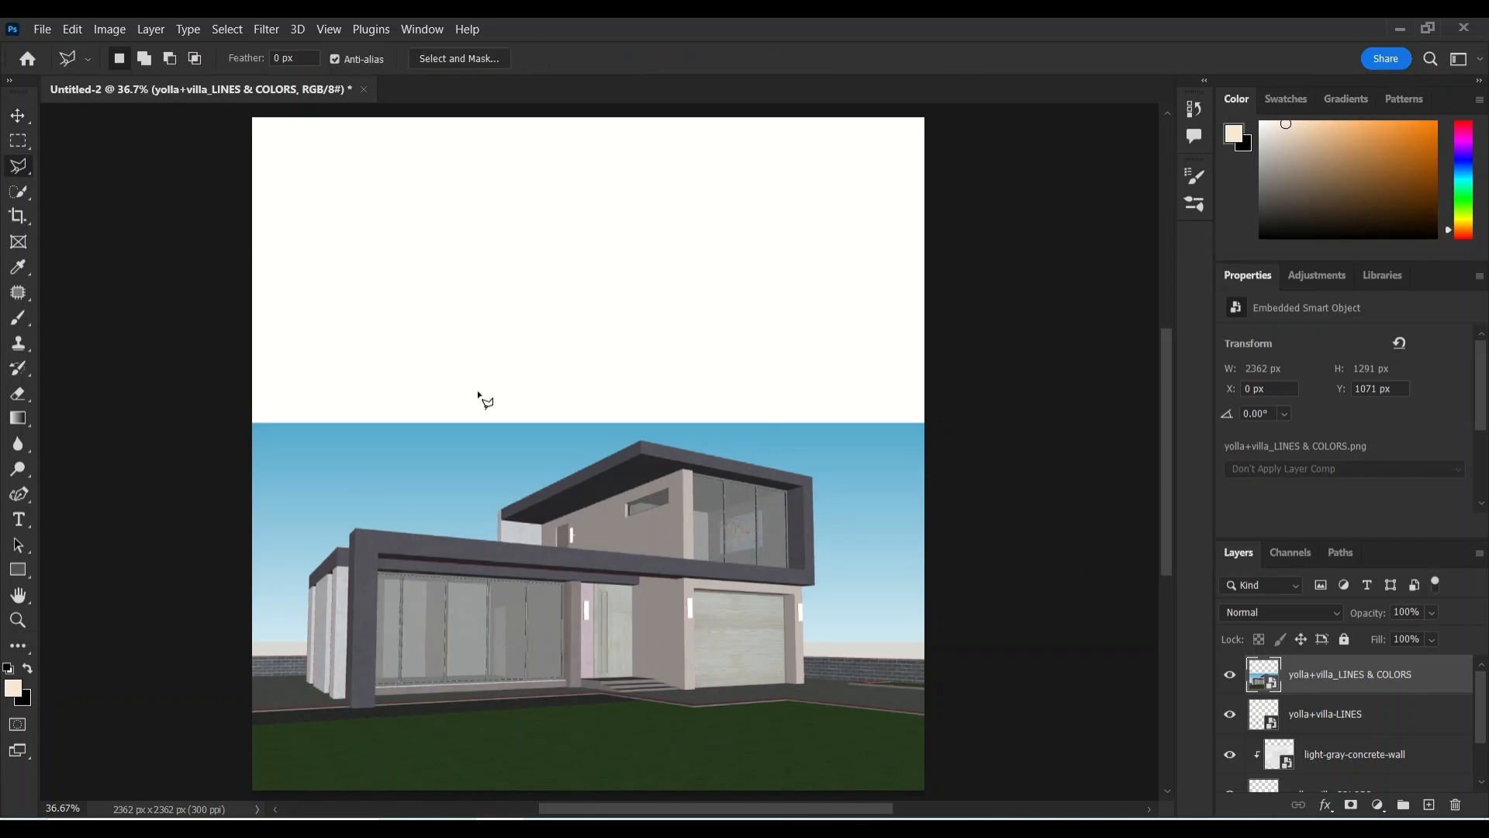
click(696, 562)
click(695, 475)
click(787, 490)
click(788, 567)
click(695, 560)
shift+click(379, 683)
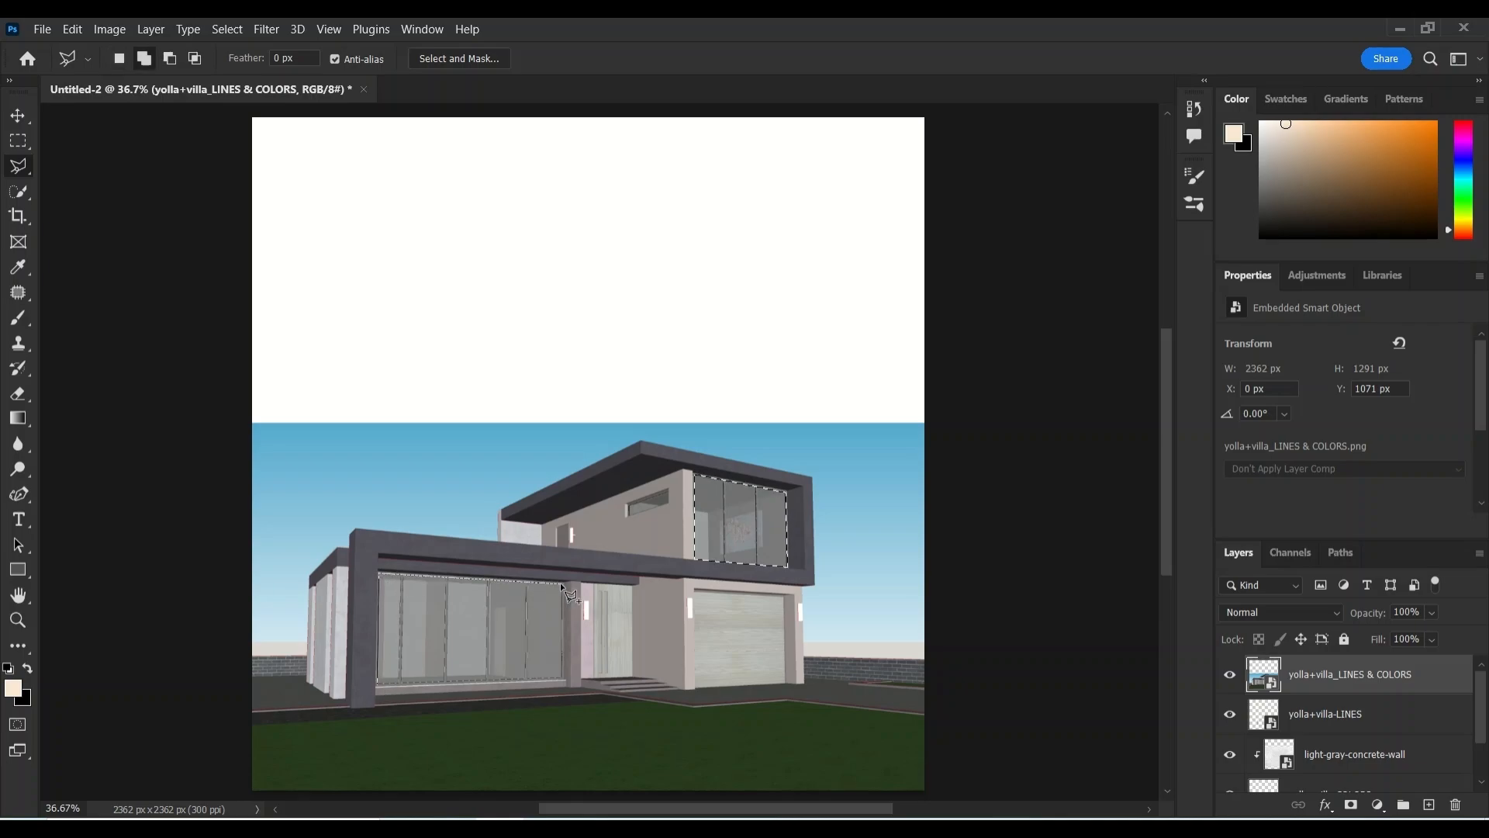
click(560, 583)
click(559, 679)
click(379, 683)
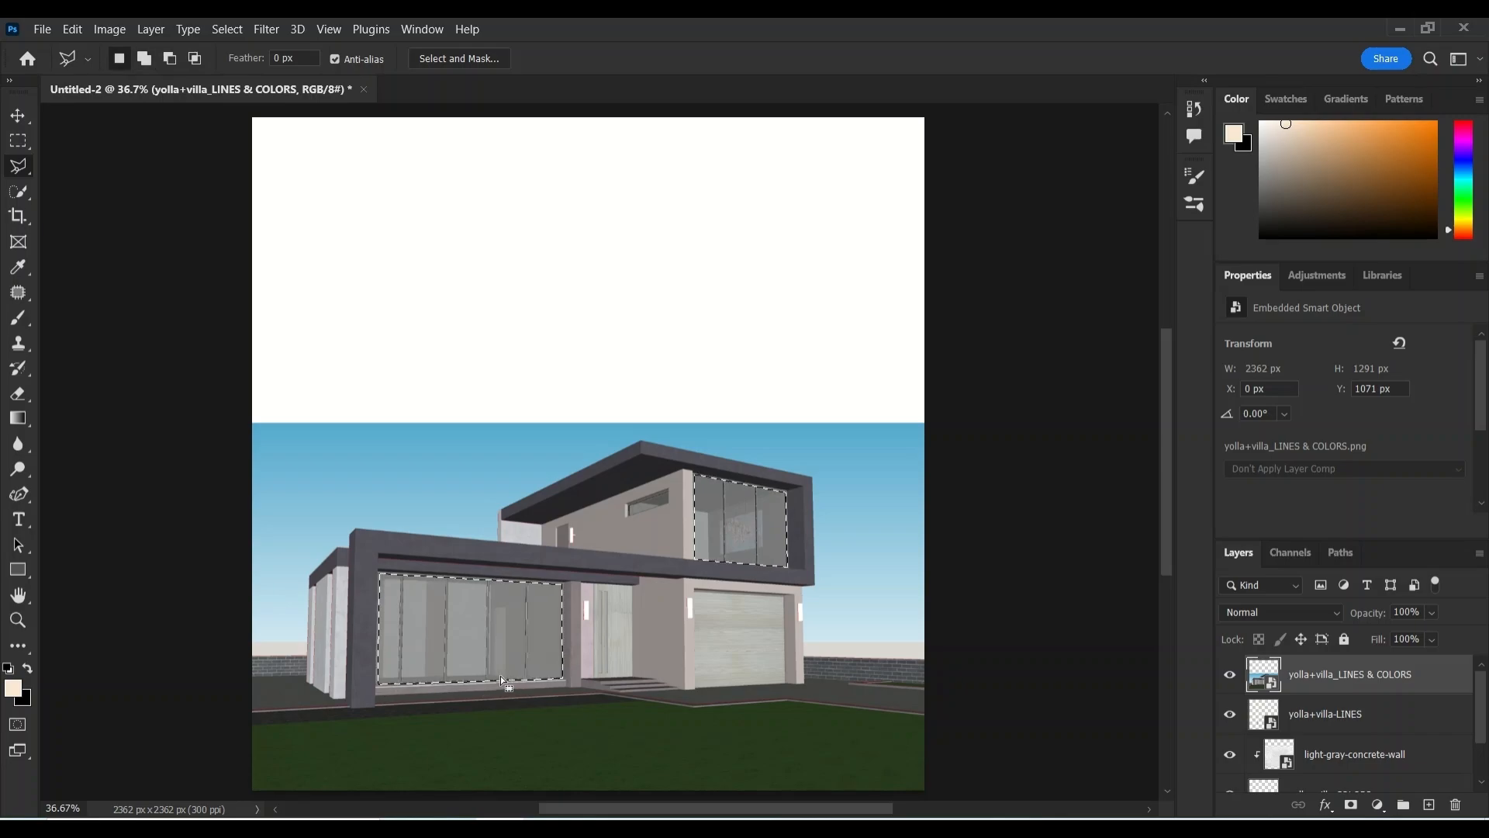
Mask the yolla+villa_LINES & COLORS layer to the selected glazing and compare the result with the layer hidden.
click(1350, 805)
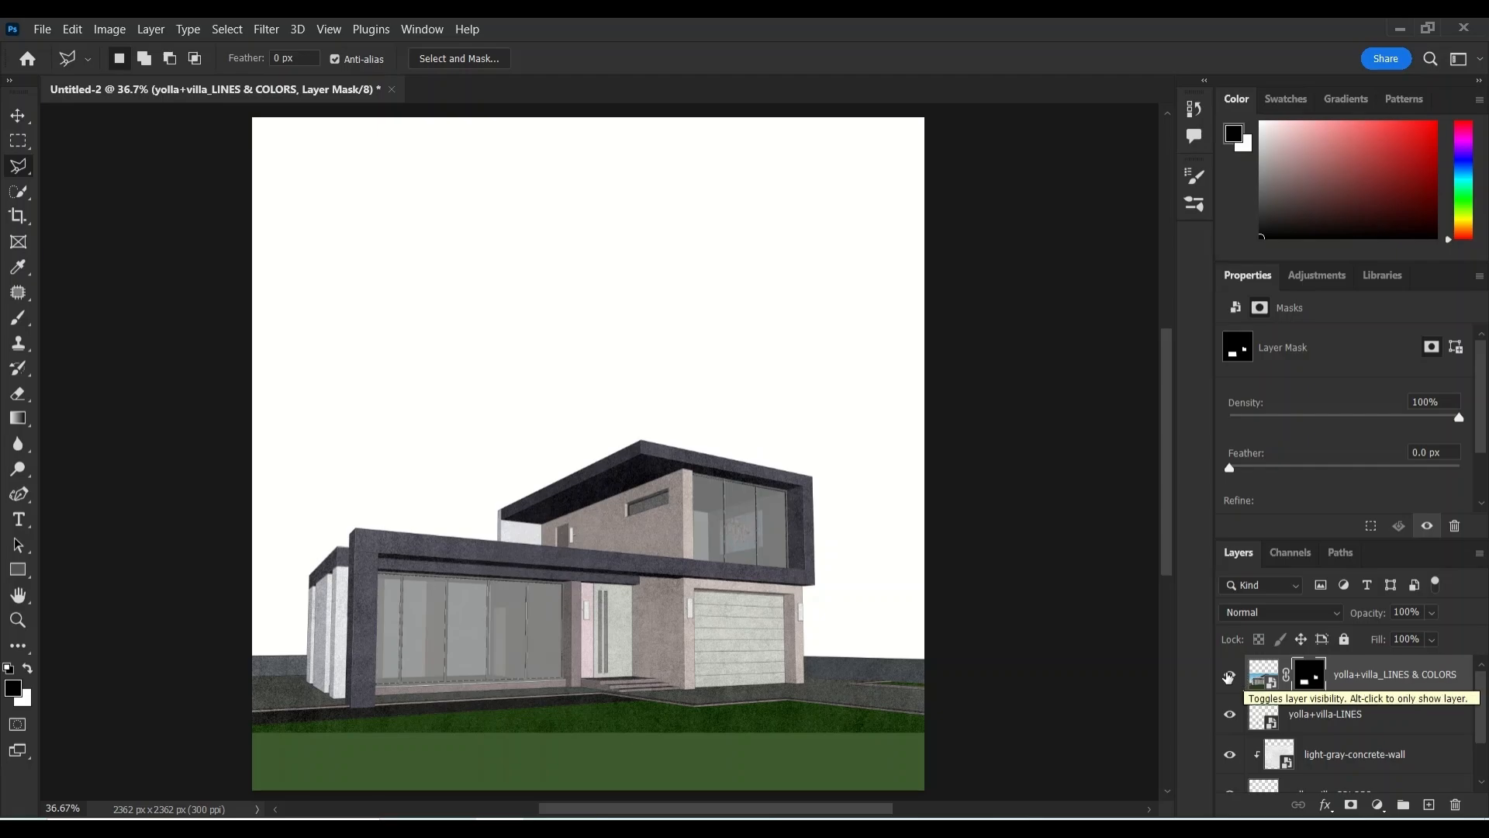
click(1228, 677)
click(1228, 678)
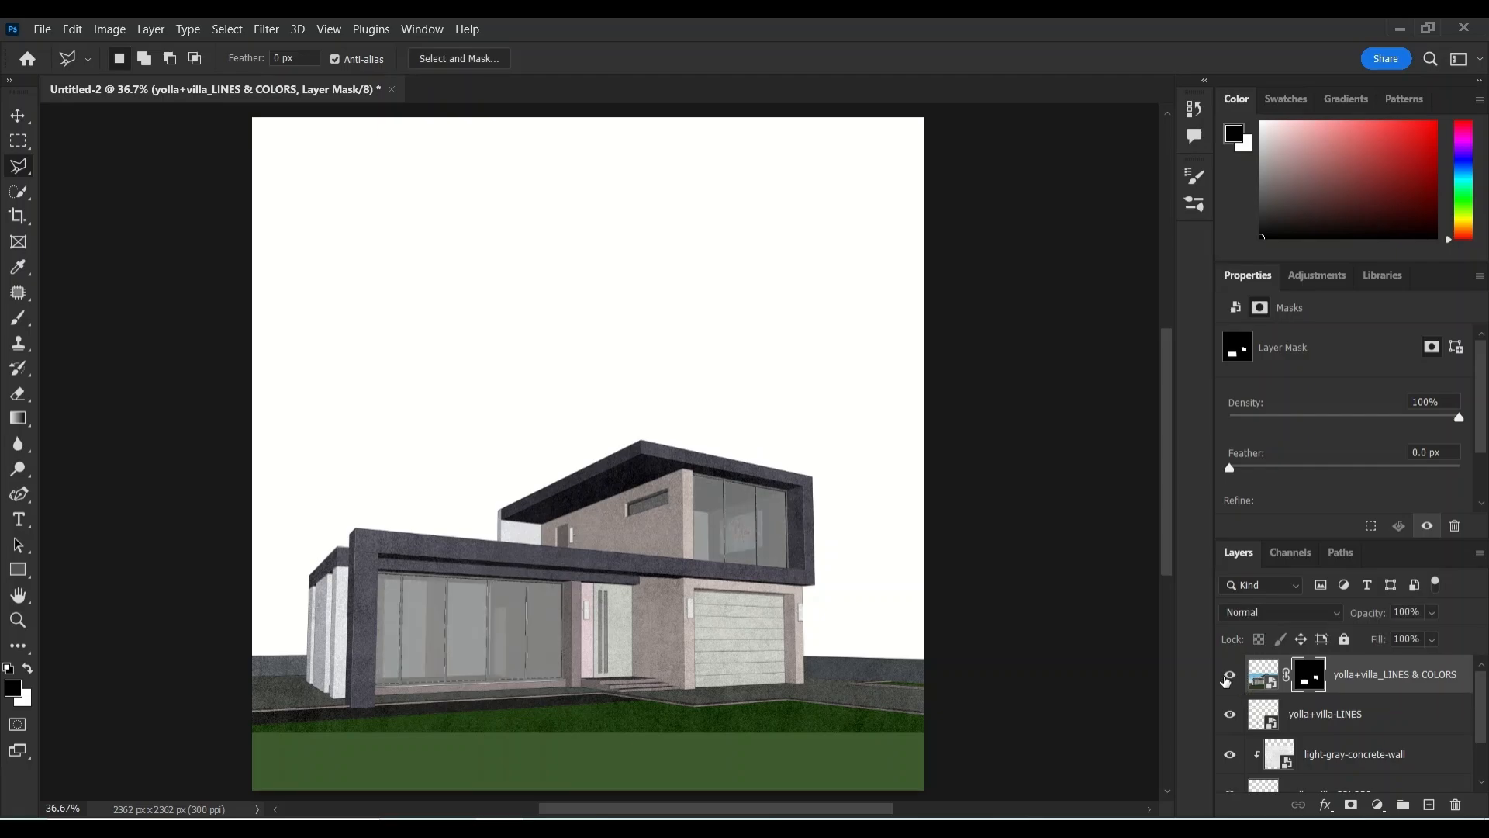
Set the masked yolla+villa_LINES & COLORS layer's blend mode to Vivid Light and compare the glazing with the layer hidden.
click(1255, 613)
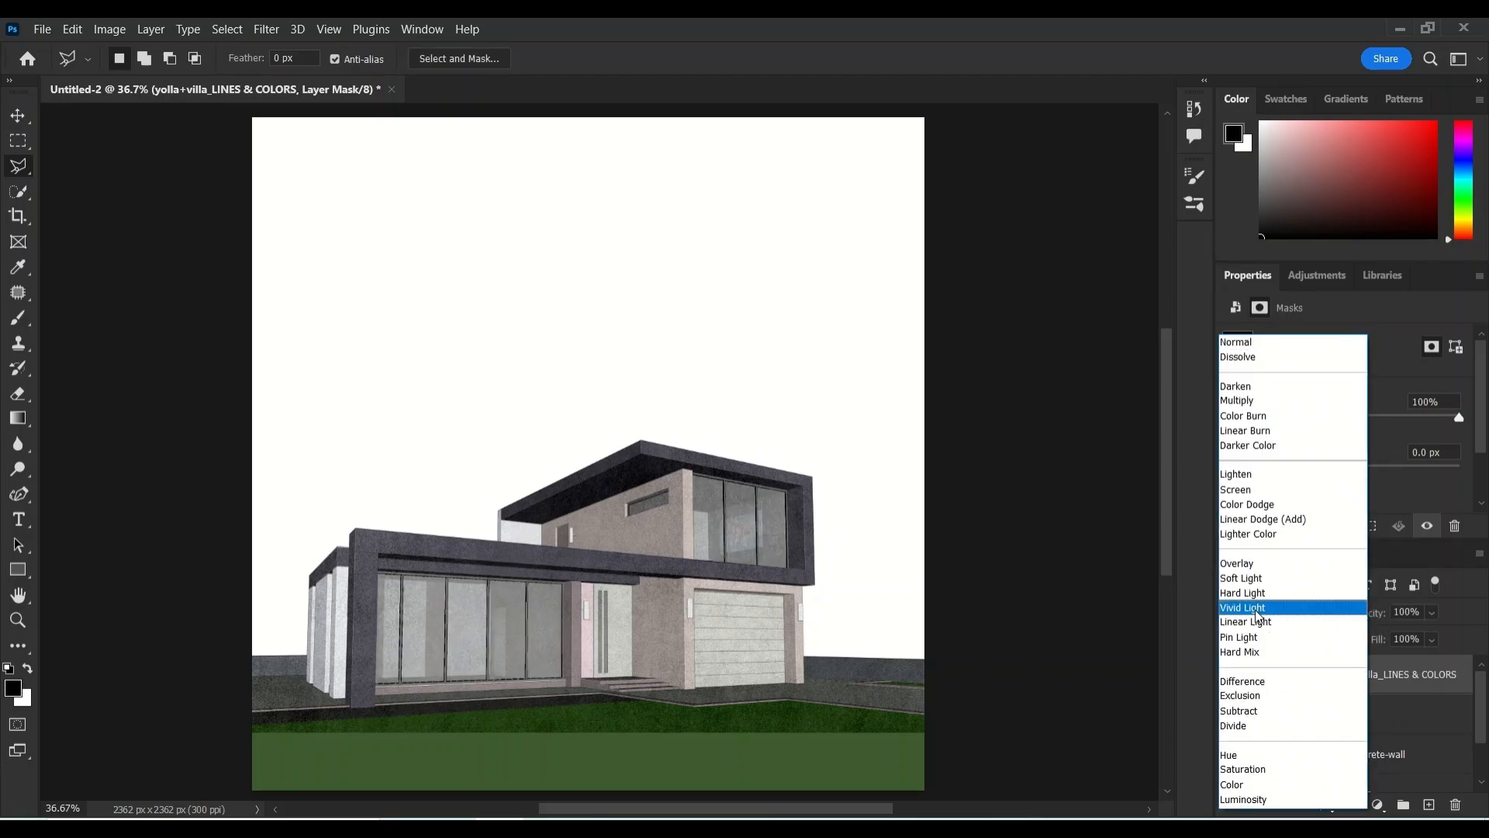
click(1258, 613)
click(1229, 680)
click(1229, 680)
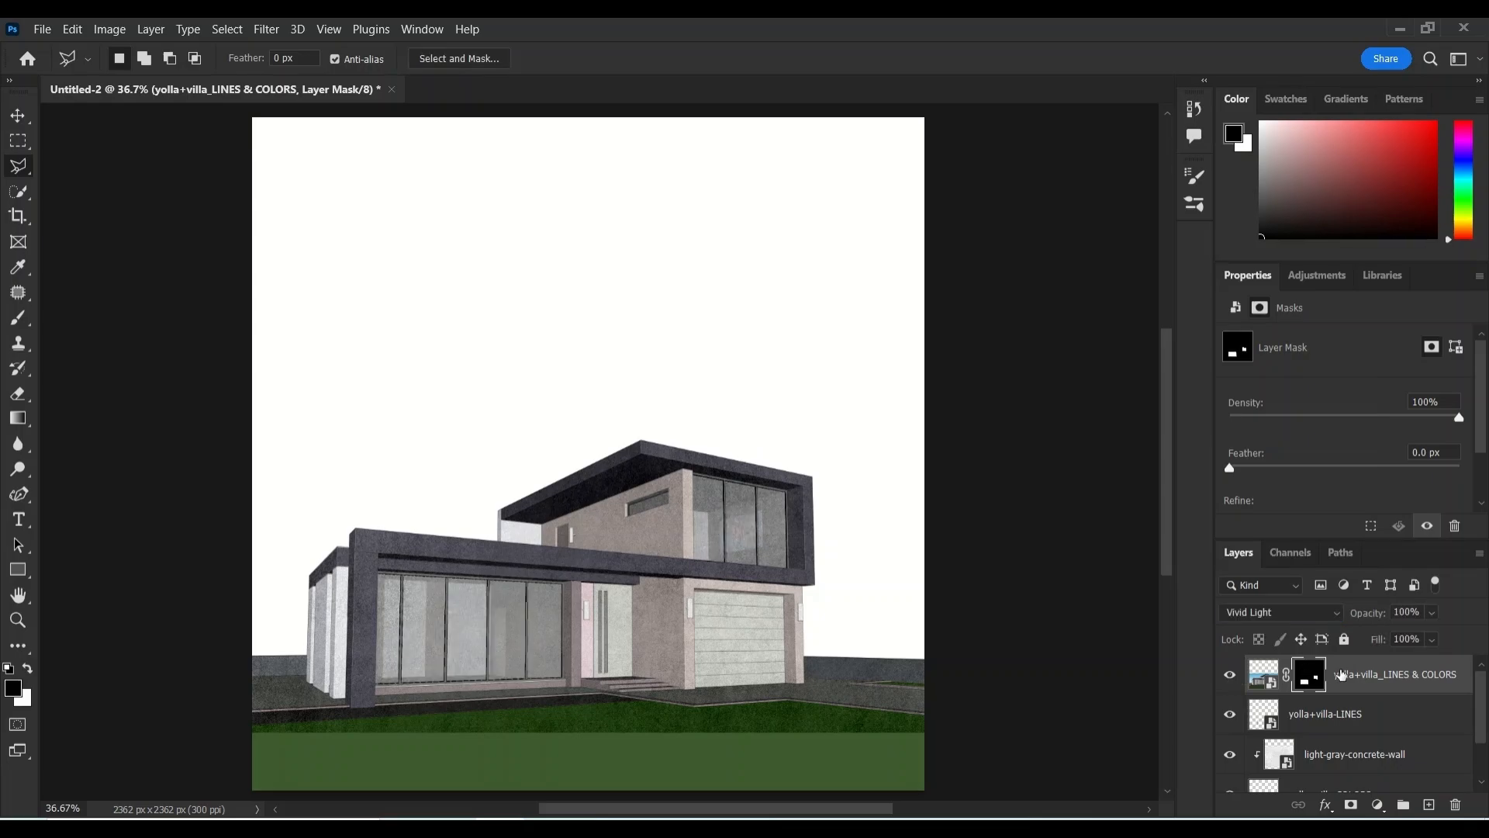
Group all the villa and concrete texture layers above Artboard 1 and name the group villa.
click(18, 122)
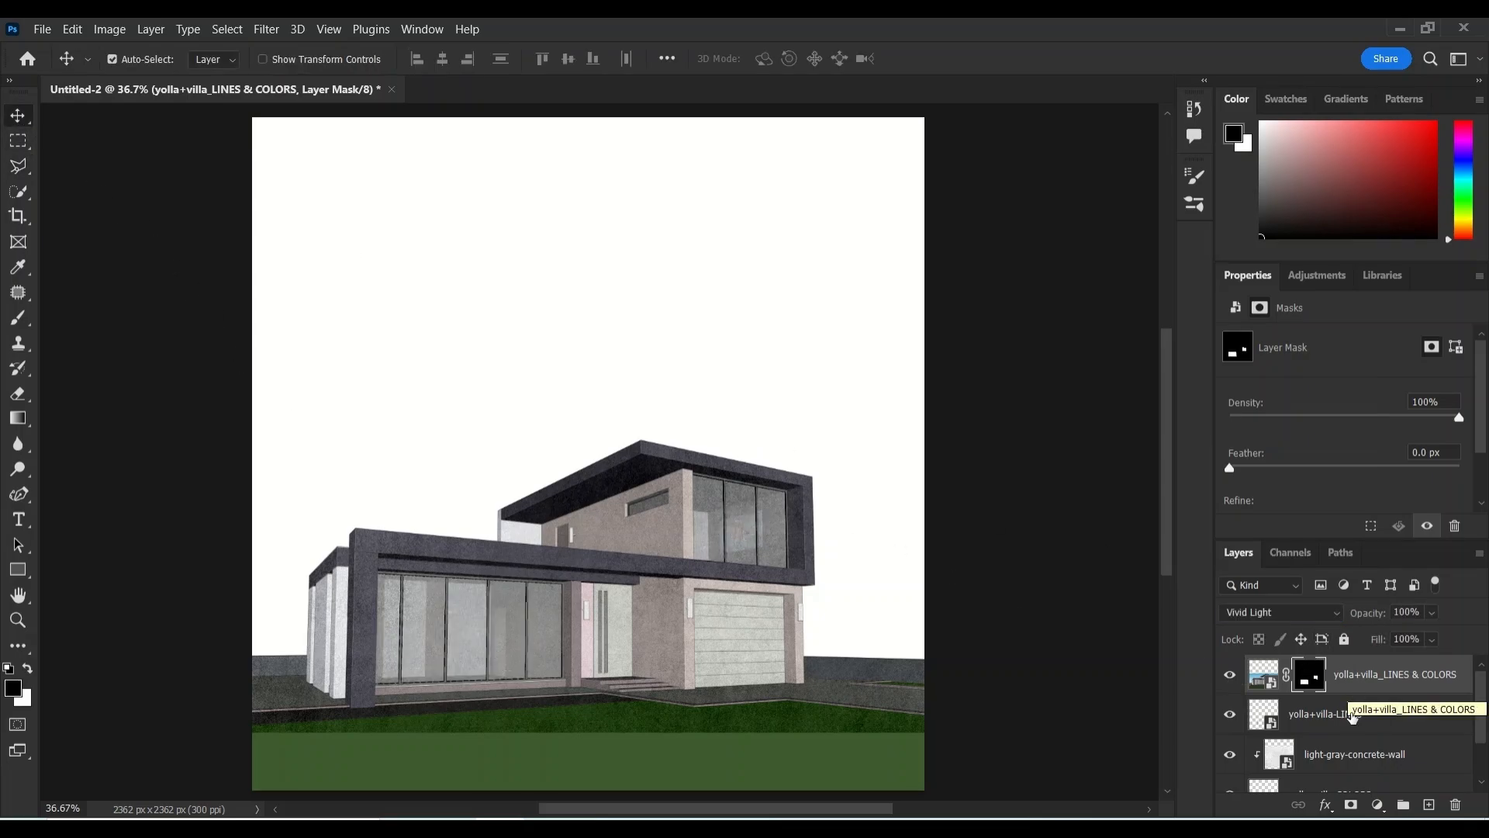
scroll(1350, 761, down, 1)
shift+click(1350, 759)
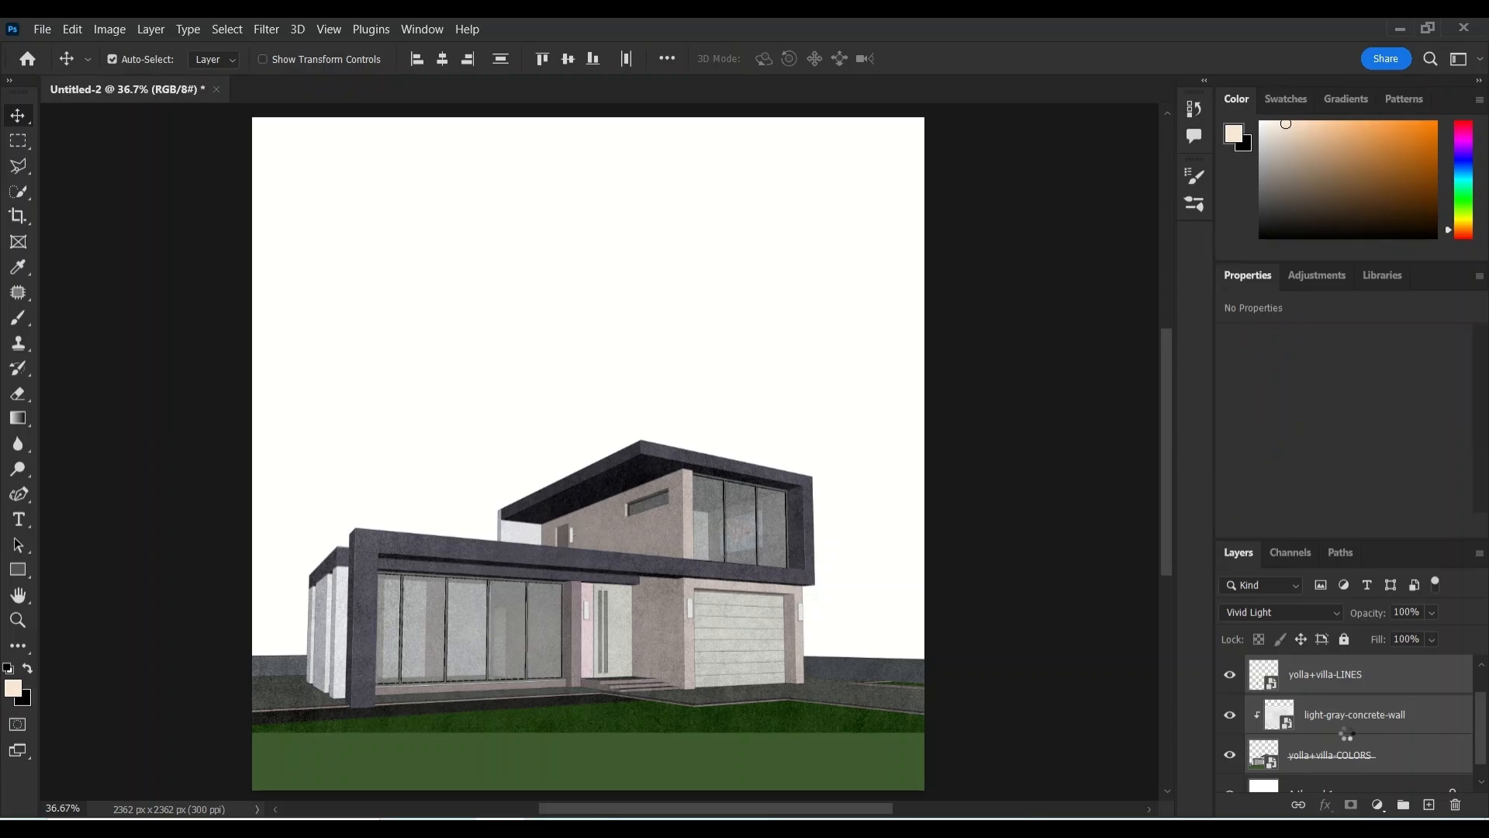
key(ctrl+g)
double_click(1310, 667)
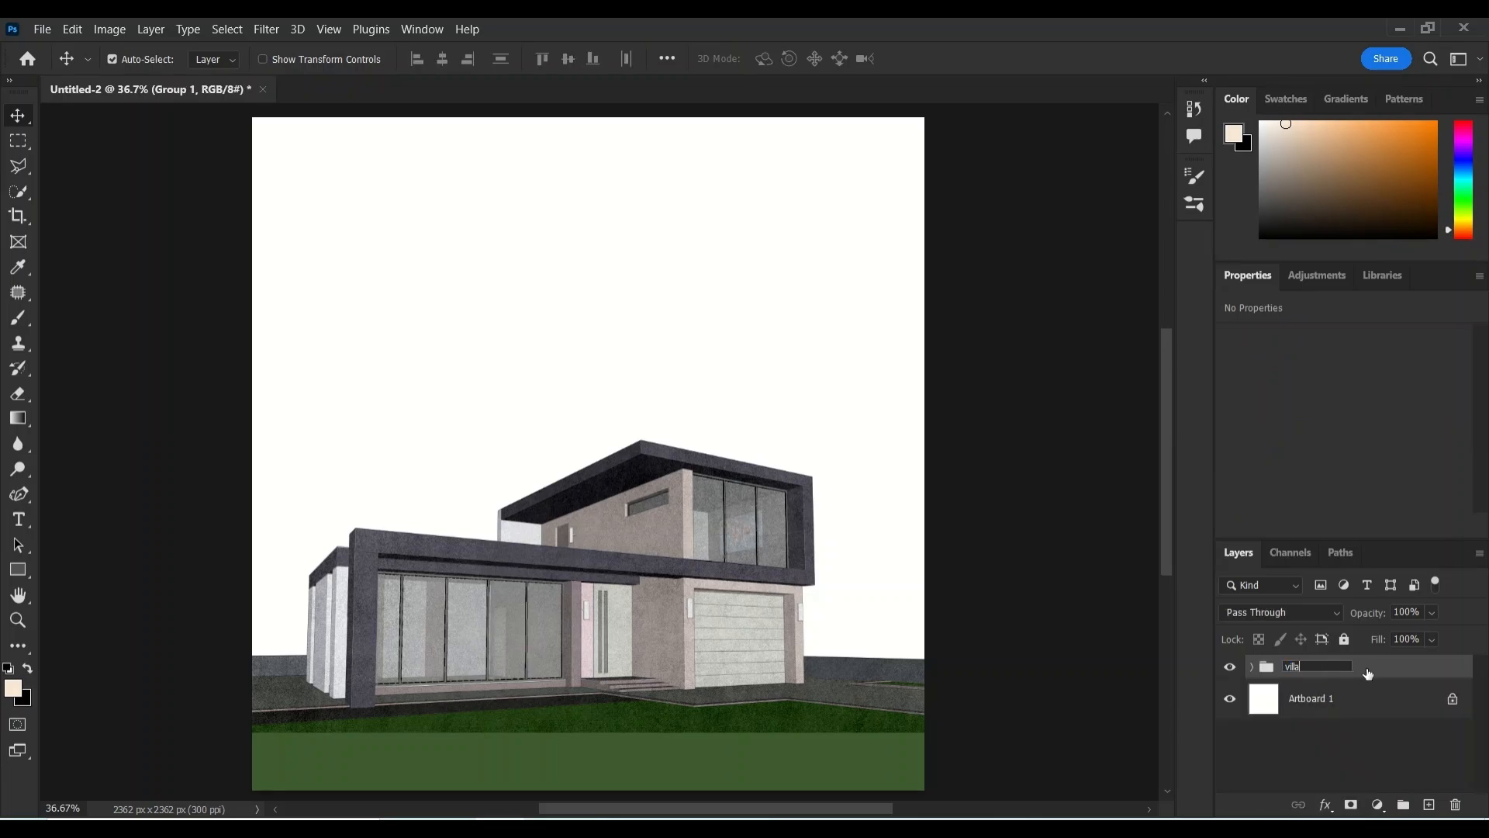
key(Return)
Add an Exposure adjustment above the villa group with exposure +0.25 and gamma correction 1.37, and compare before and after.
click(1378, 804)
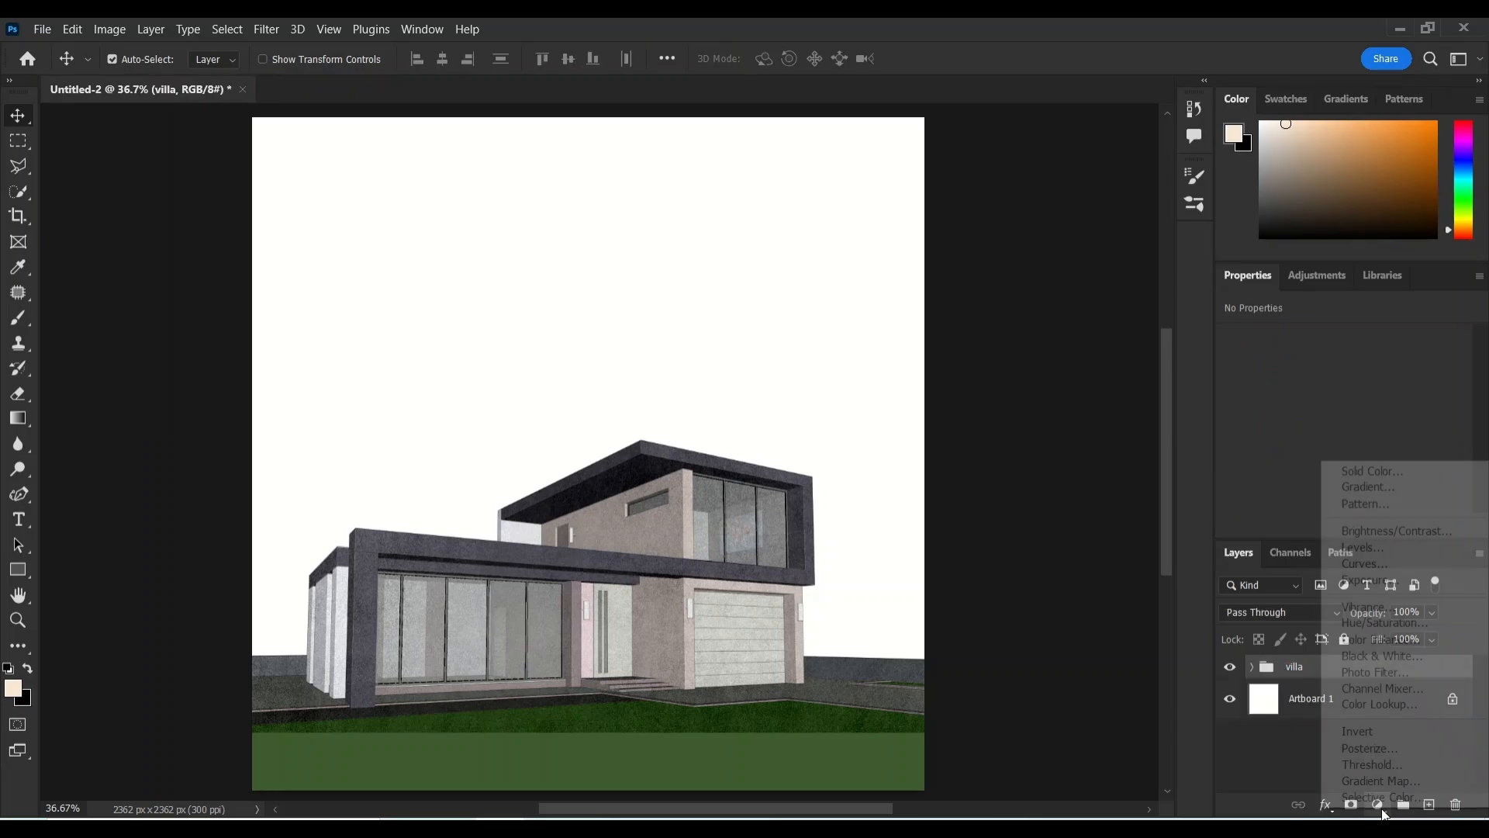
click(1377, 581)
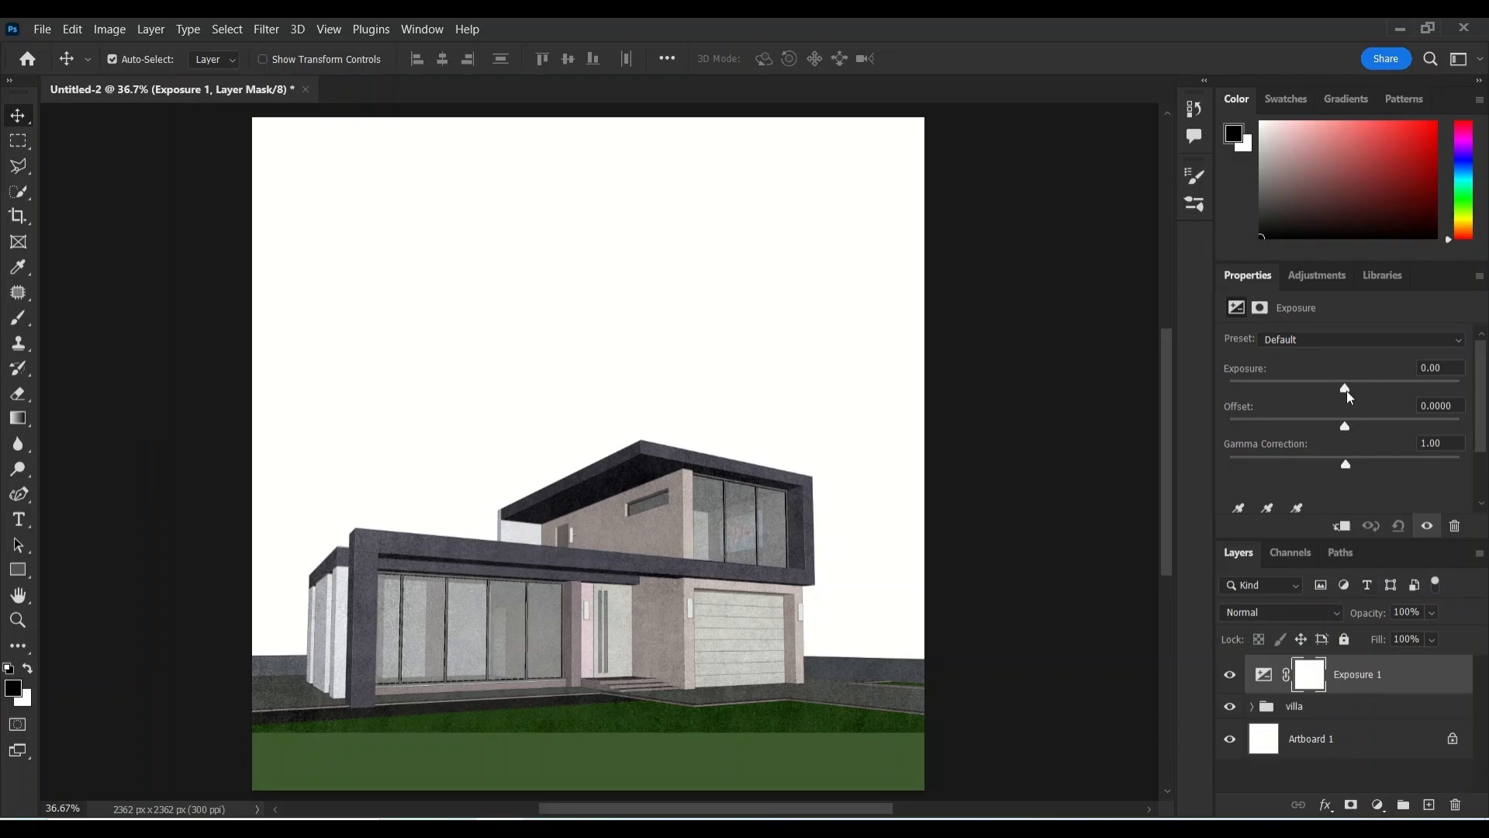
drag(1354, 395, 1350, 391)
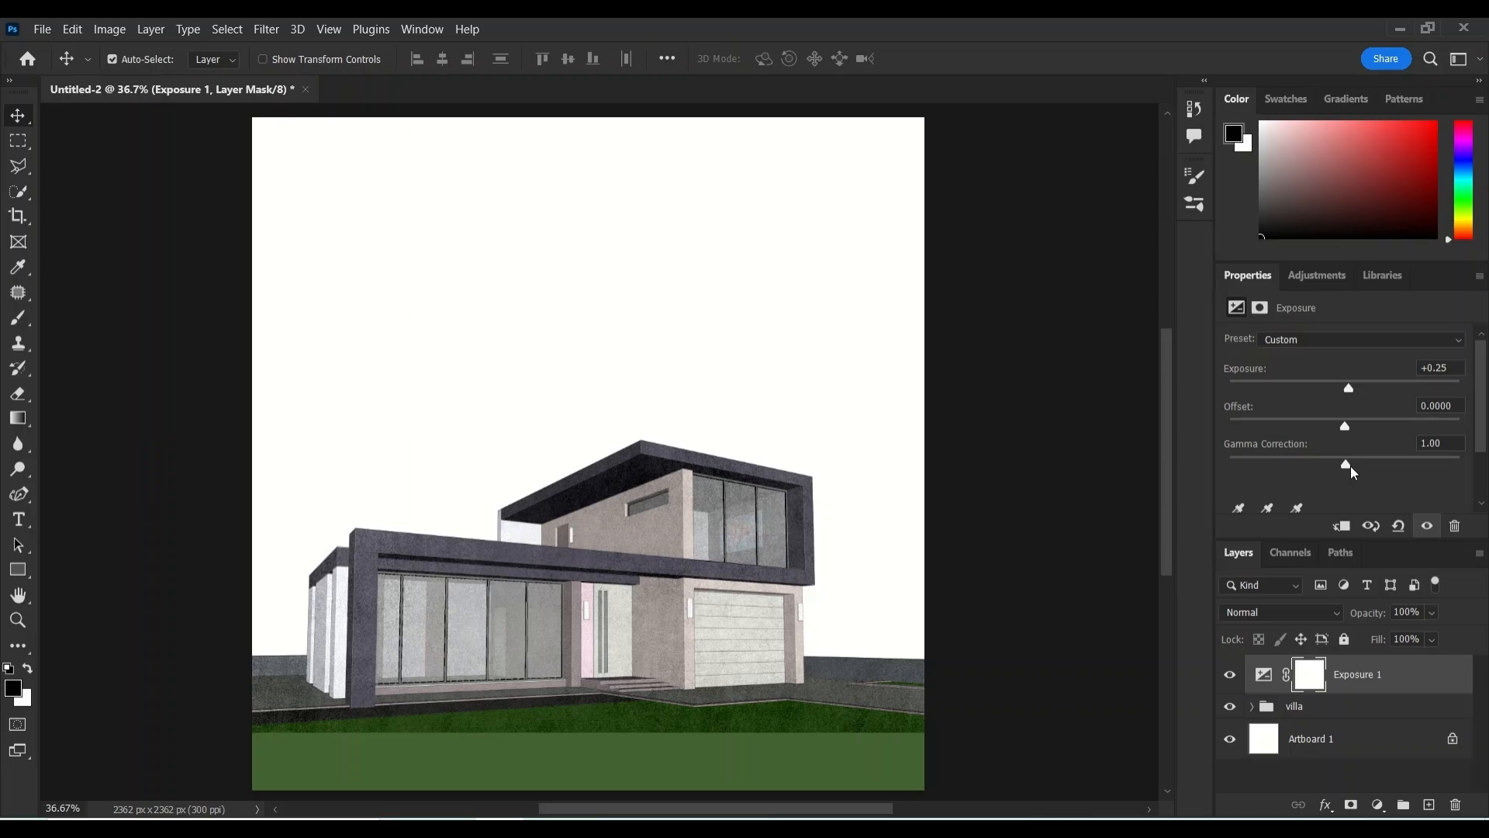
drag(1351, 466, 1324, 463)
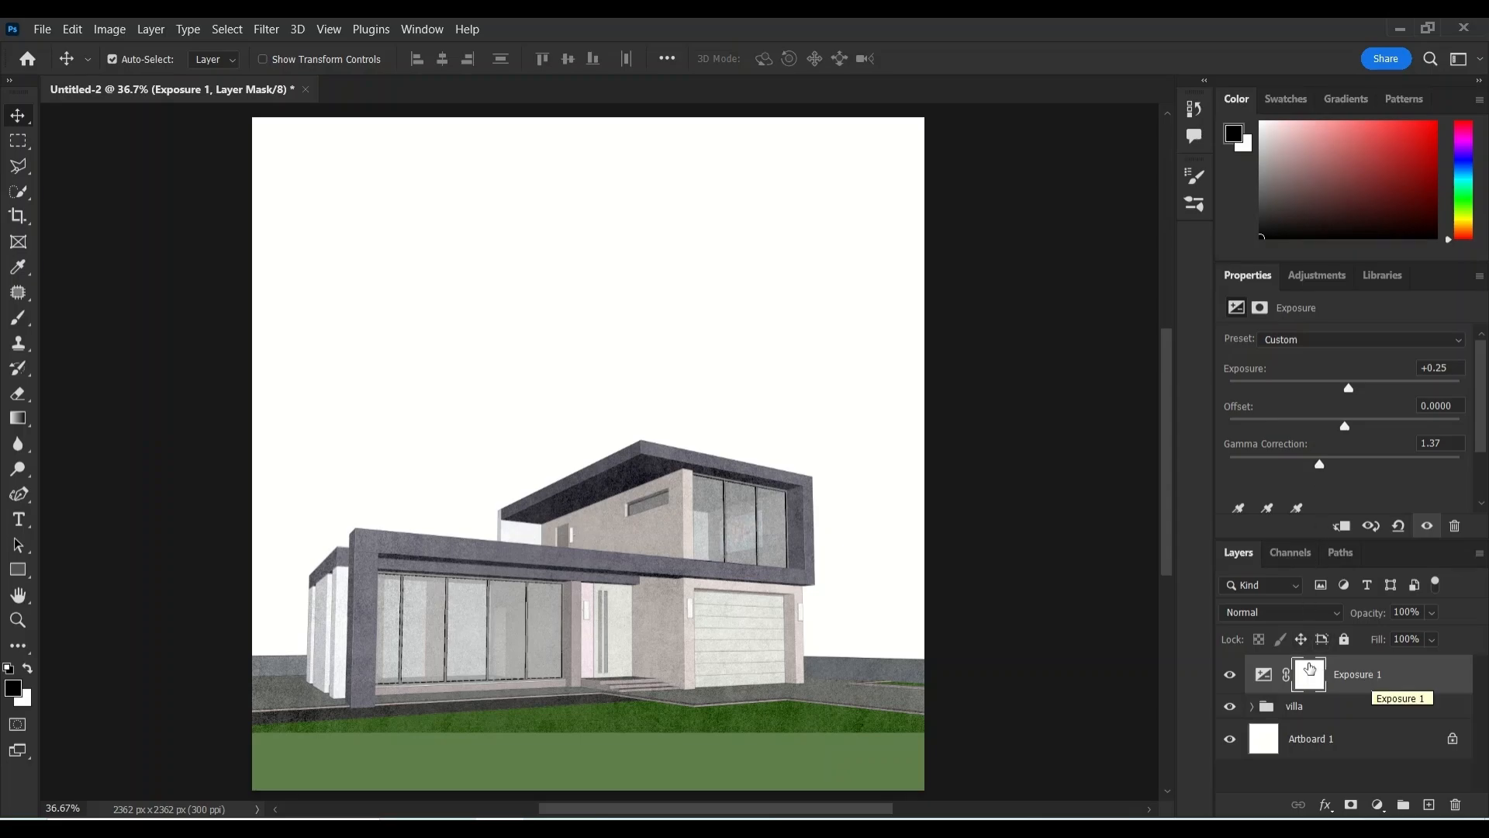
click(1228, 677)
click(1228, 676)
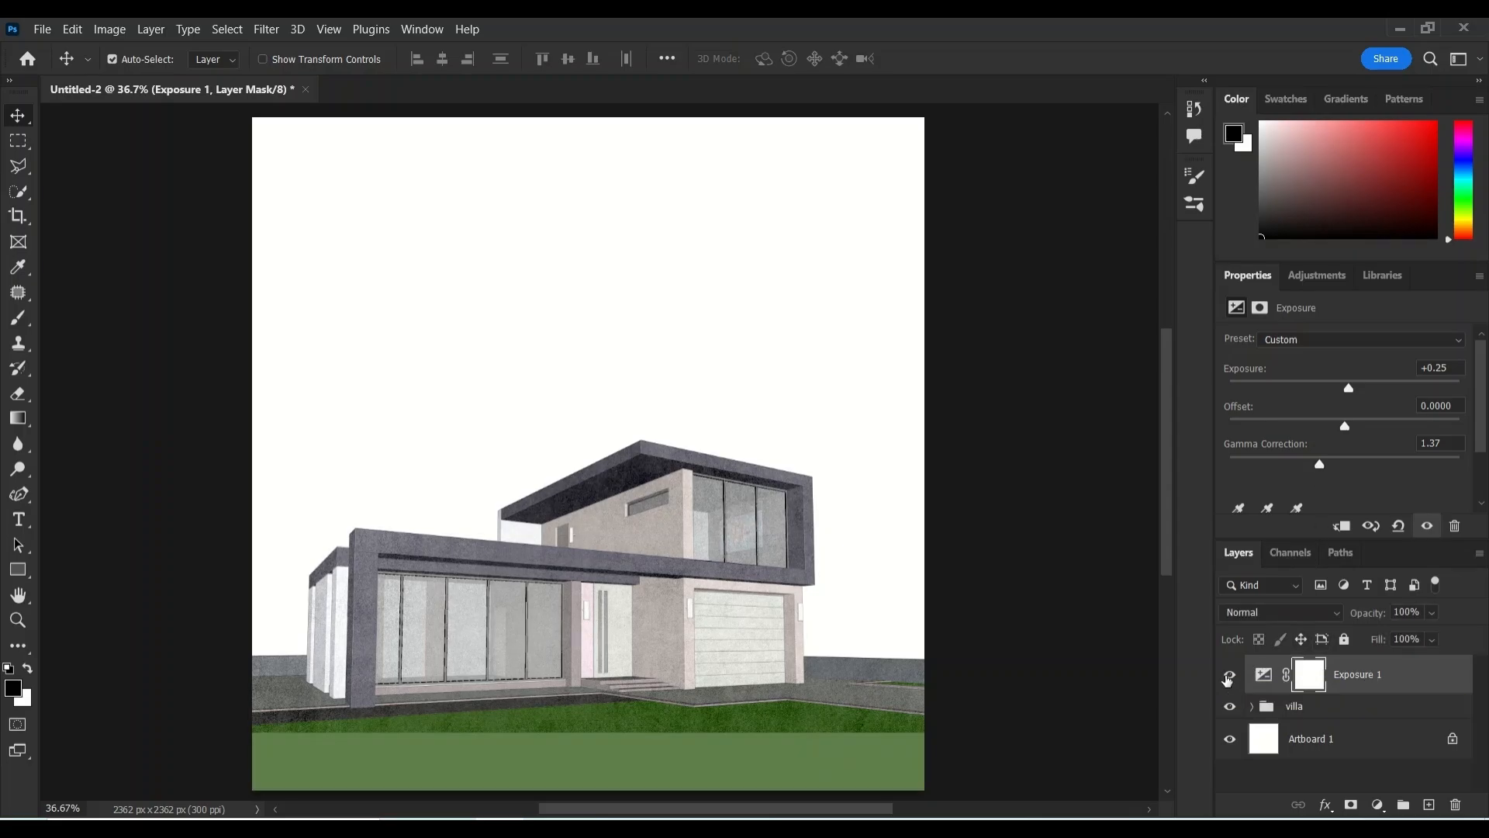
Select the blank area around the villa with the Magic Wand and fill it with white on a new layer.
key(w)
click(362, 217)
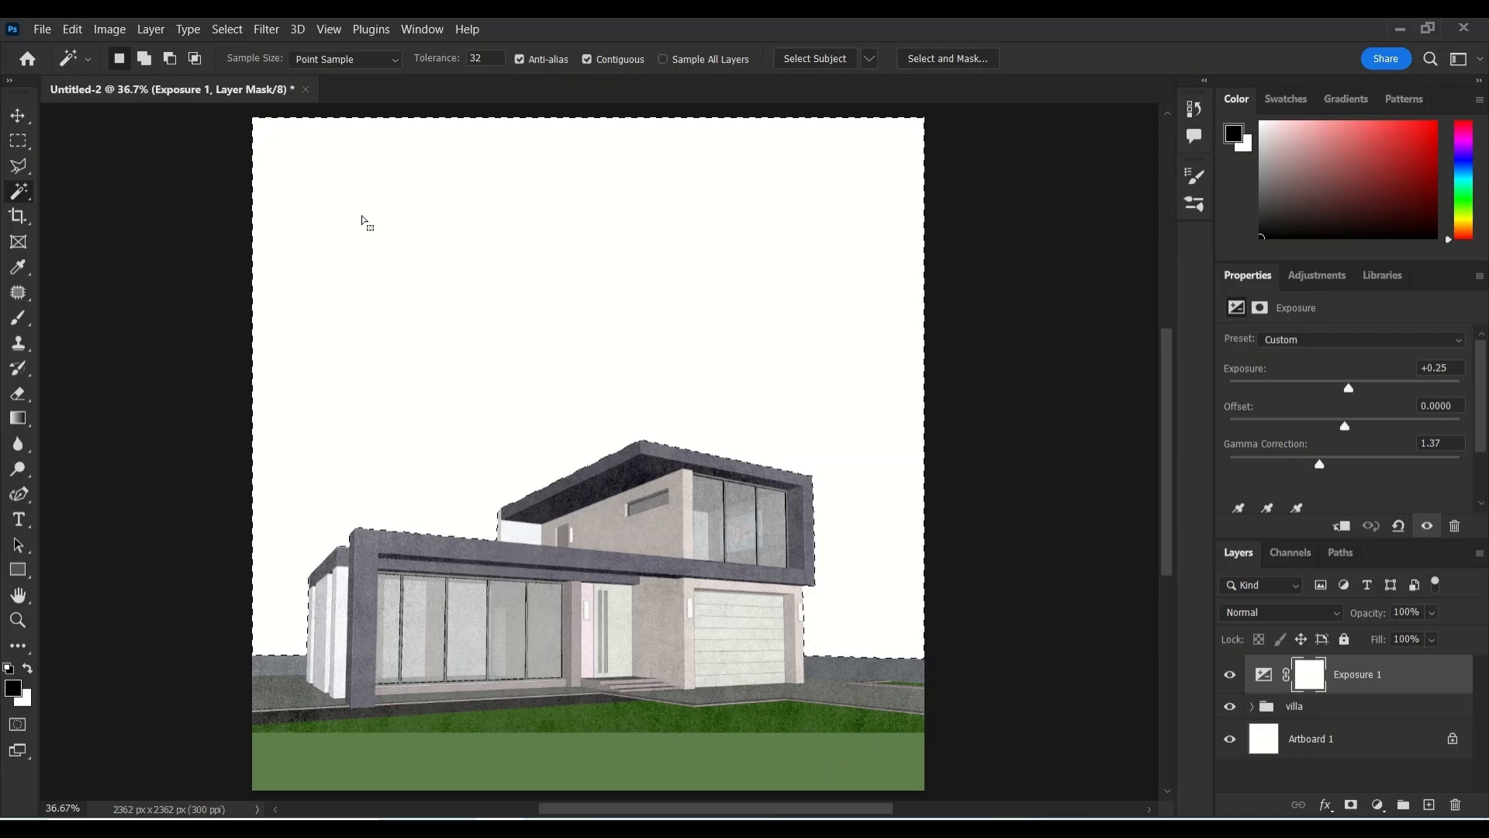
click(1428, 804)
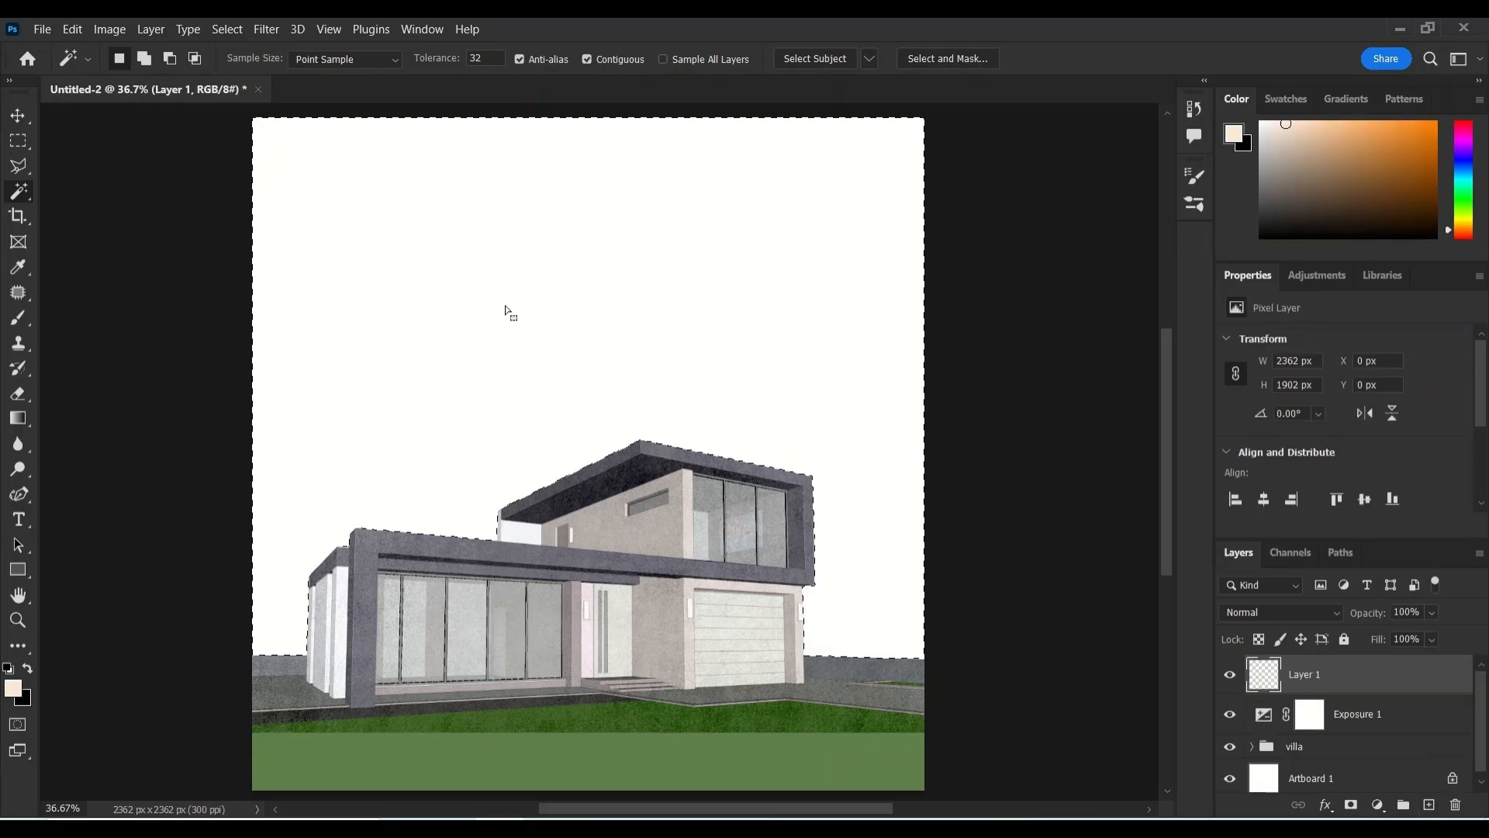
click(78, 29)
click(103, 318)
click(880, 203)
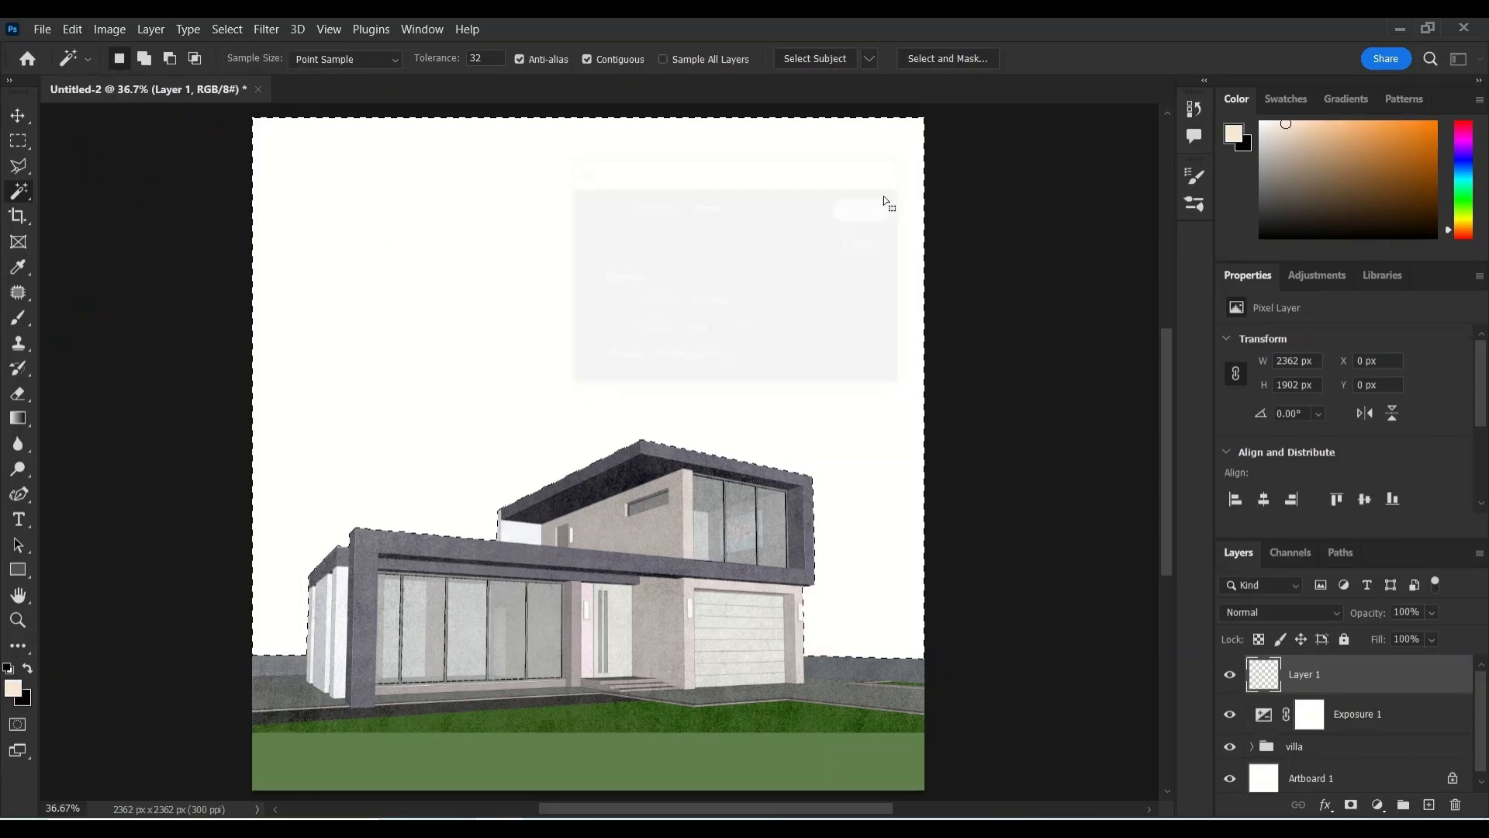
key(v)
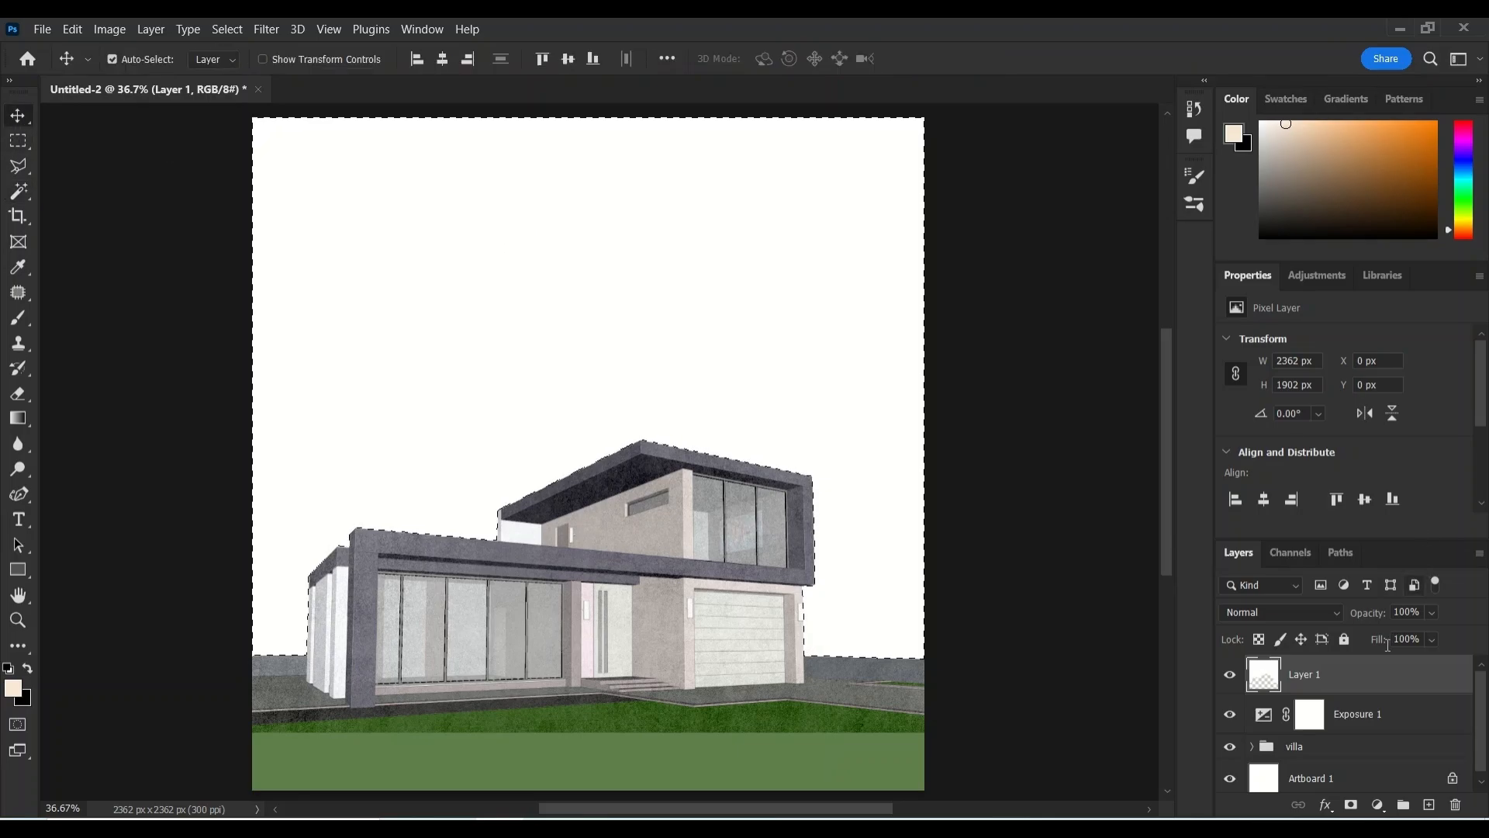
Rename the filled layer sky and clear the selection.
double_click(1320, 681)
text(sky)
key(Return)
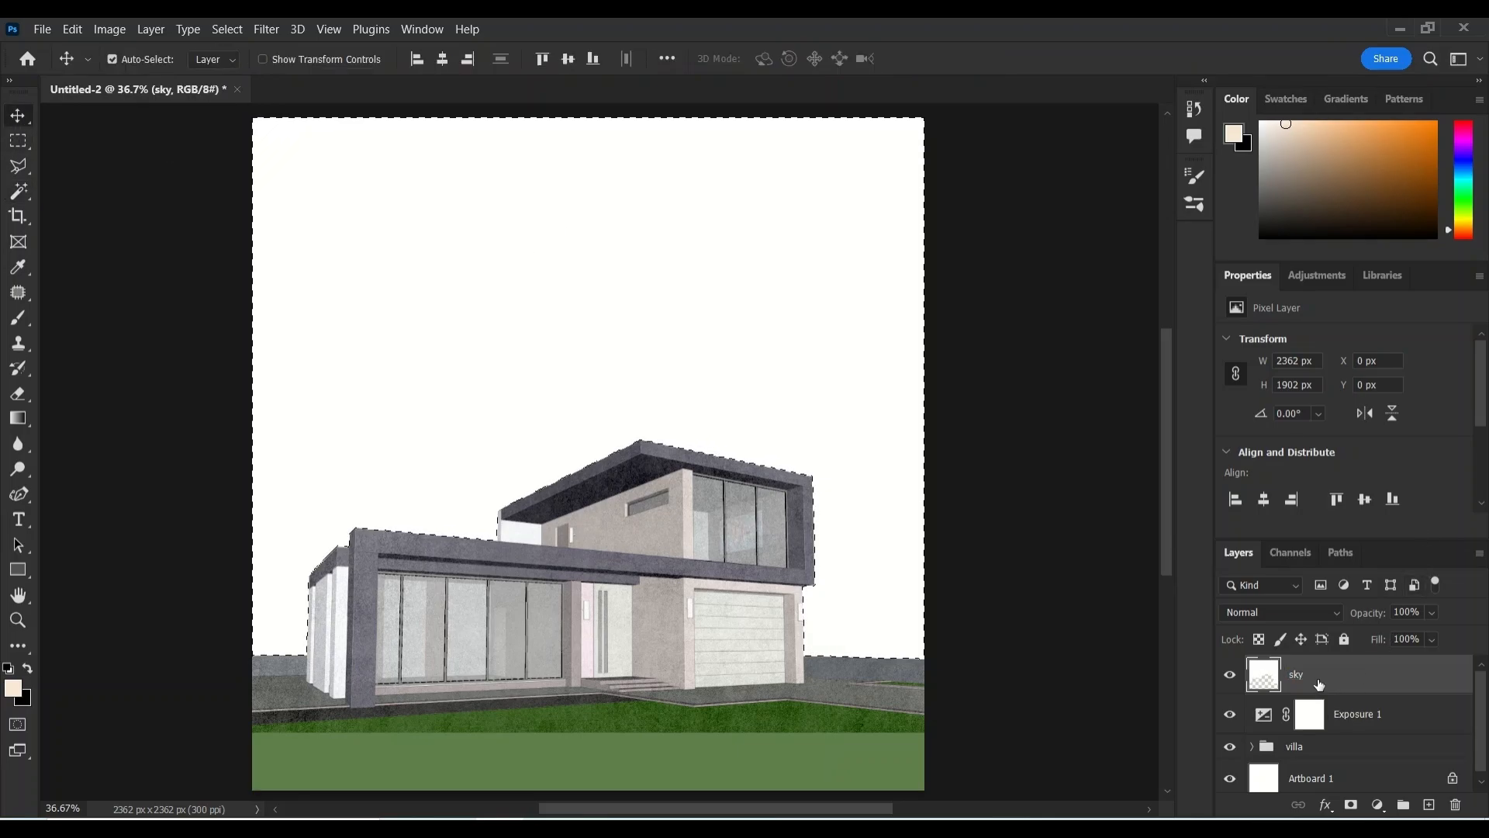
key(ctrl+d)
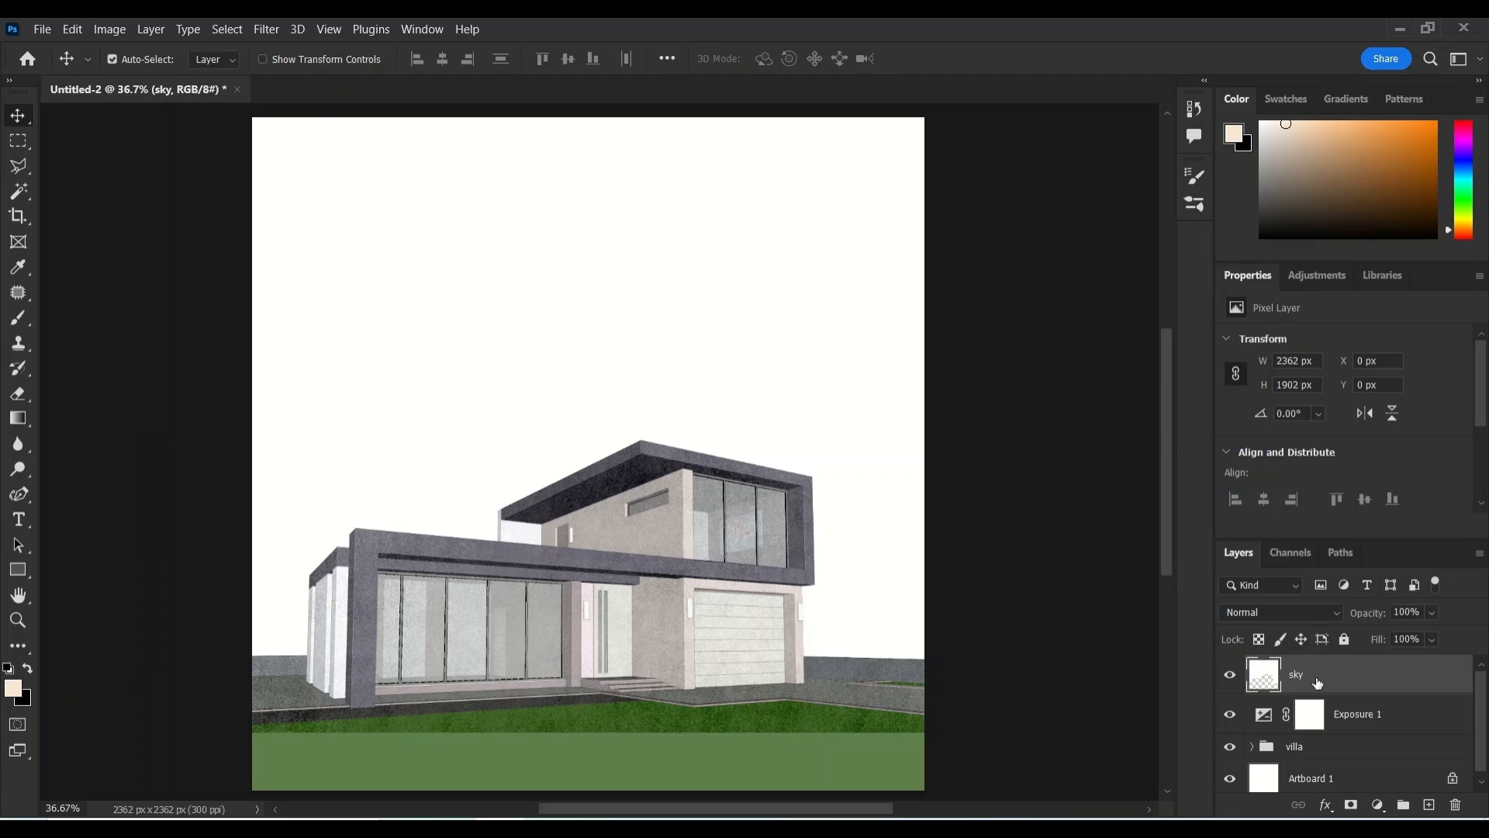
Add a pale warm-yellow Solid Color fill layer and clip it to the sky layer.
click(1378, 810)
click(1372, 468)
click(1244, 435)
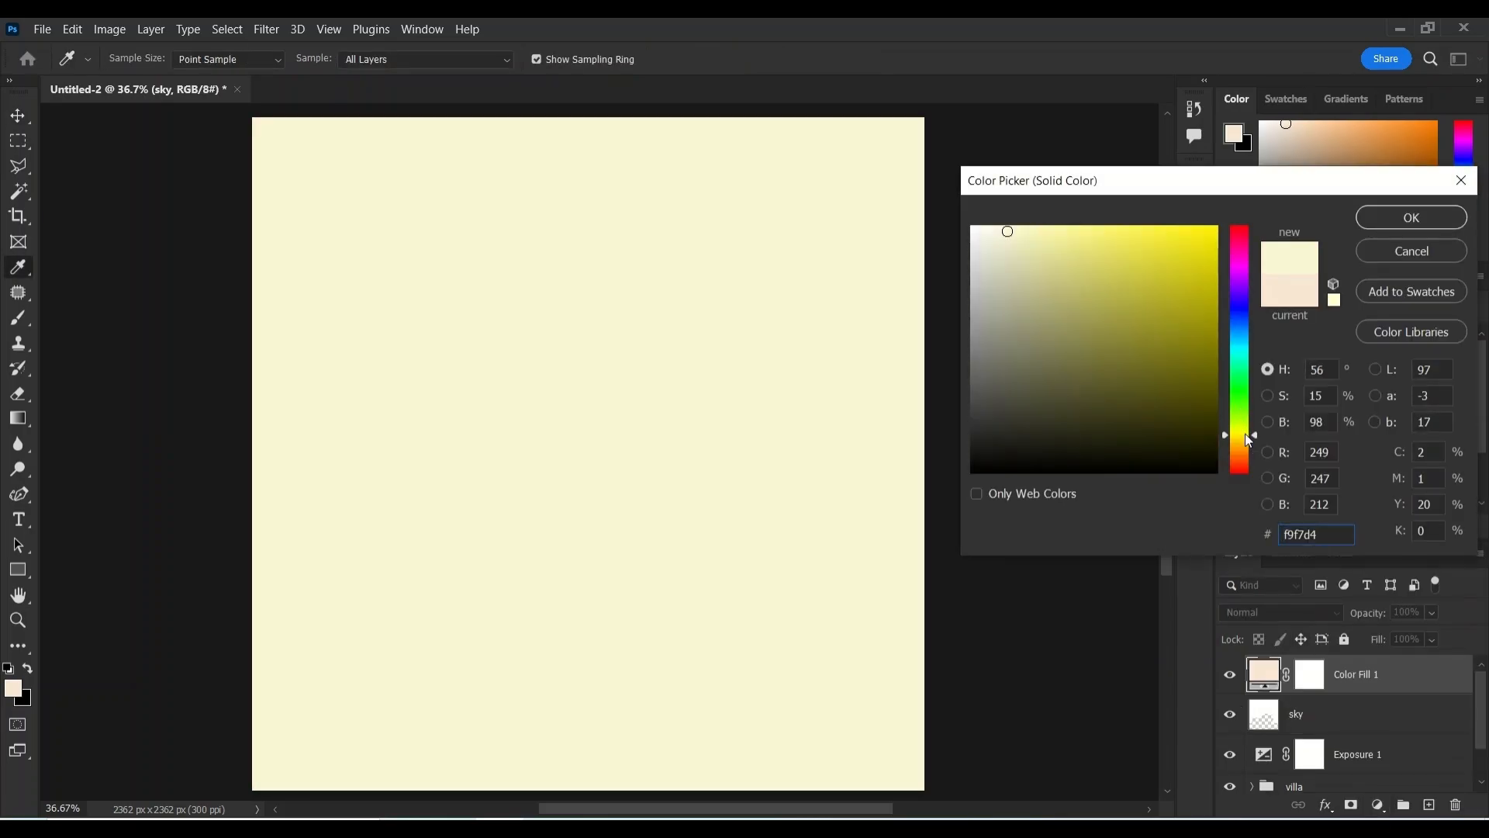
click(1043, 227)
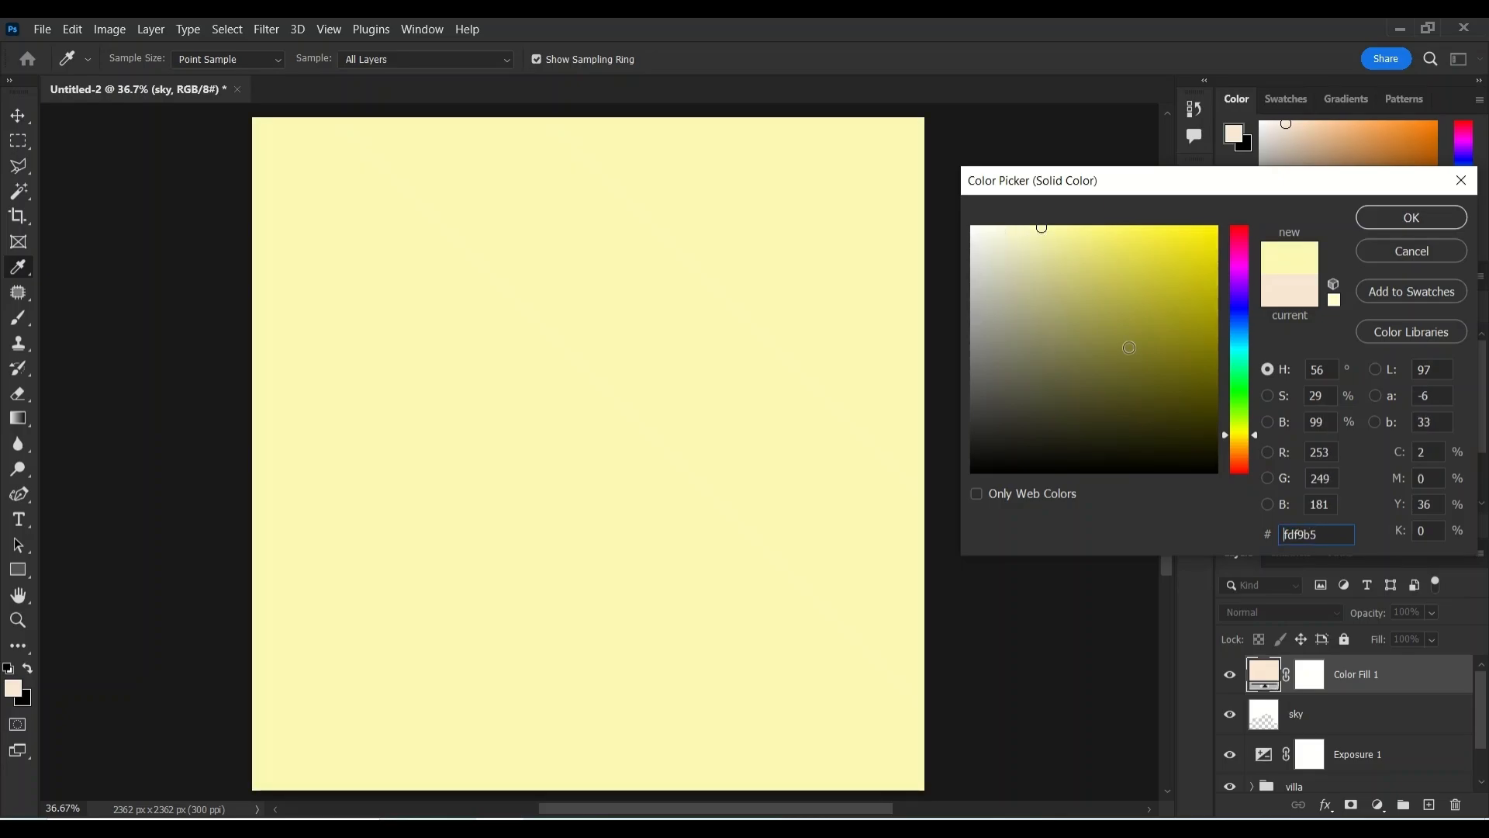
click(1243, 442)
click(1407, 218)
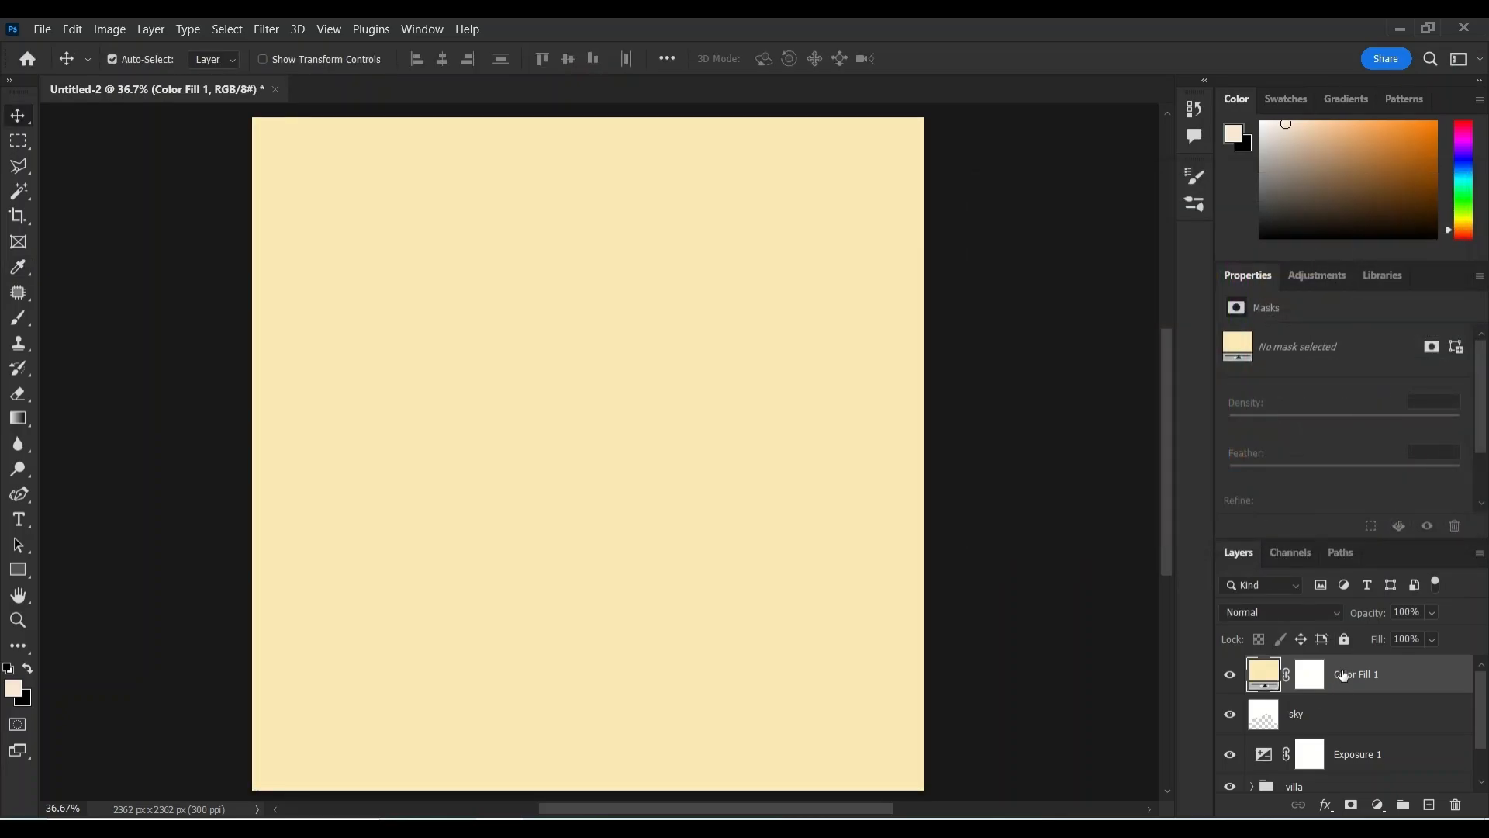
key(ctrl+alt+g)
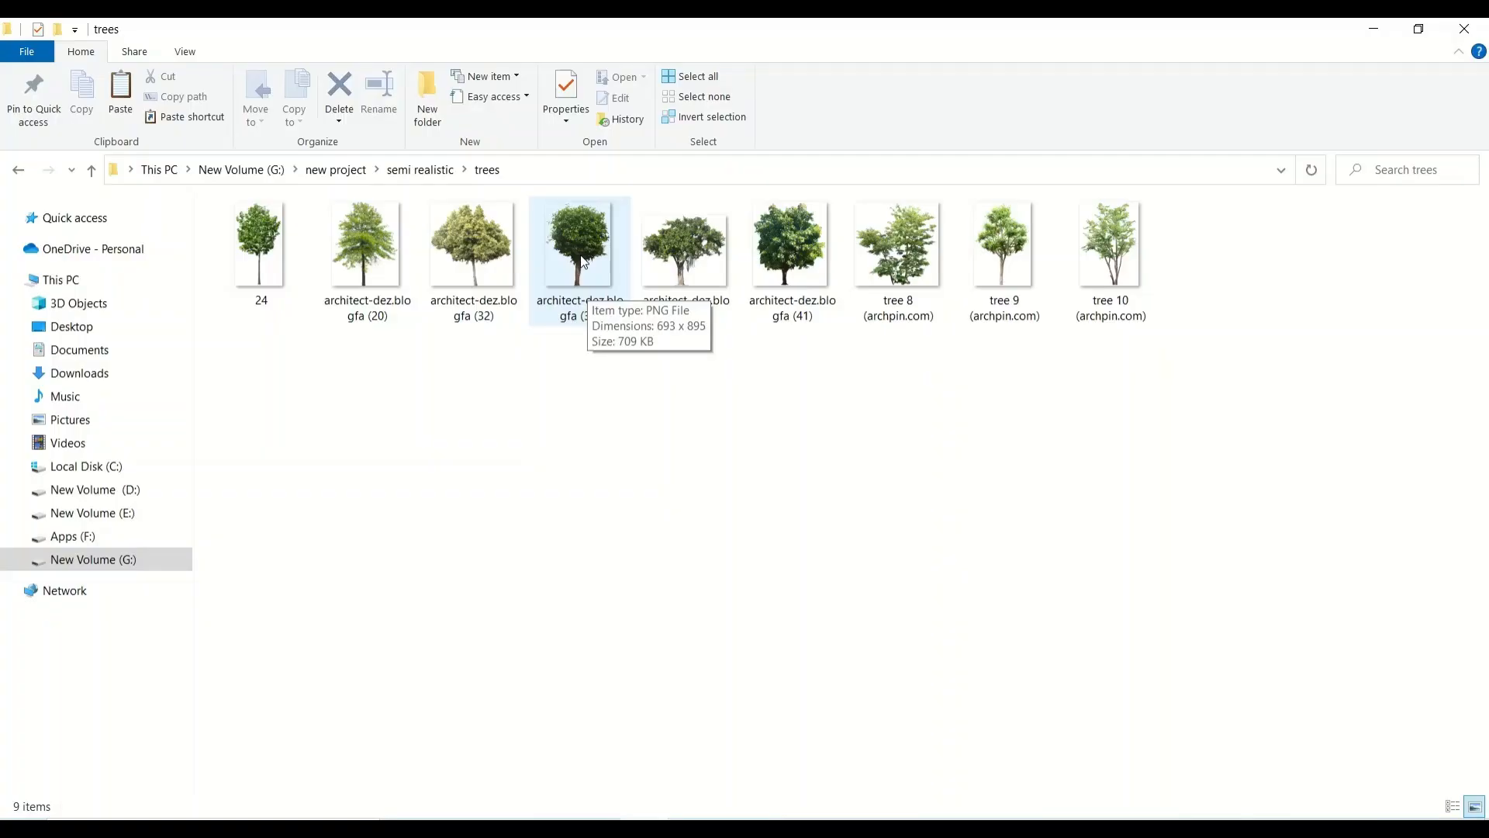
Place the architect-dez.blogfa (36) tree from the trees folder, enlarge it over the villa and clip it to the sky layer.
click(582, 257)
drag(671, 283, 530, 730)
drag(574, 504, 564, 549)
click(960, 58)
key(ctrl+alt+g)
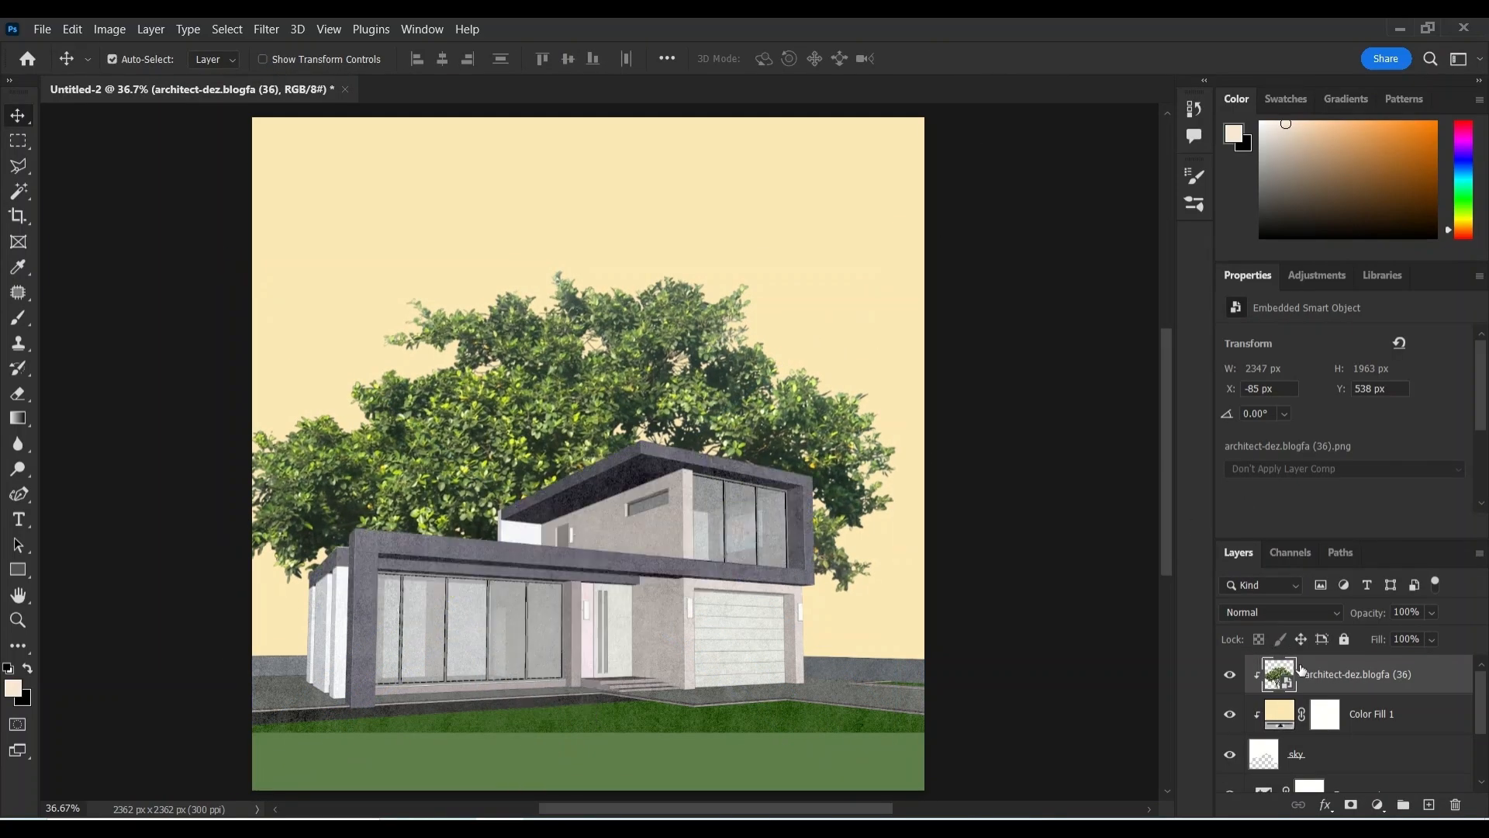
Scale the architect-dez.blogfa (36) tree down to about 1045 × 874 px and position it behind the single-storey wing.
key(ctrl+t)
drag(560, 266, 561, 530)
drag(551, 659, 506, 543)
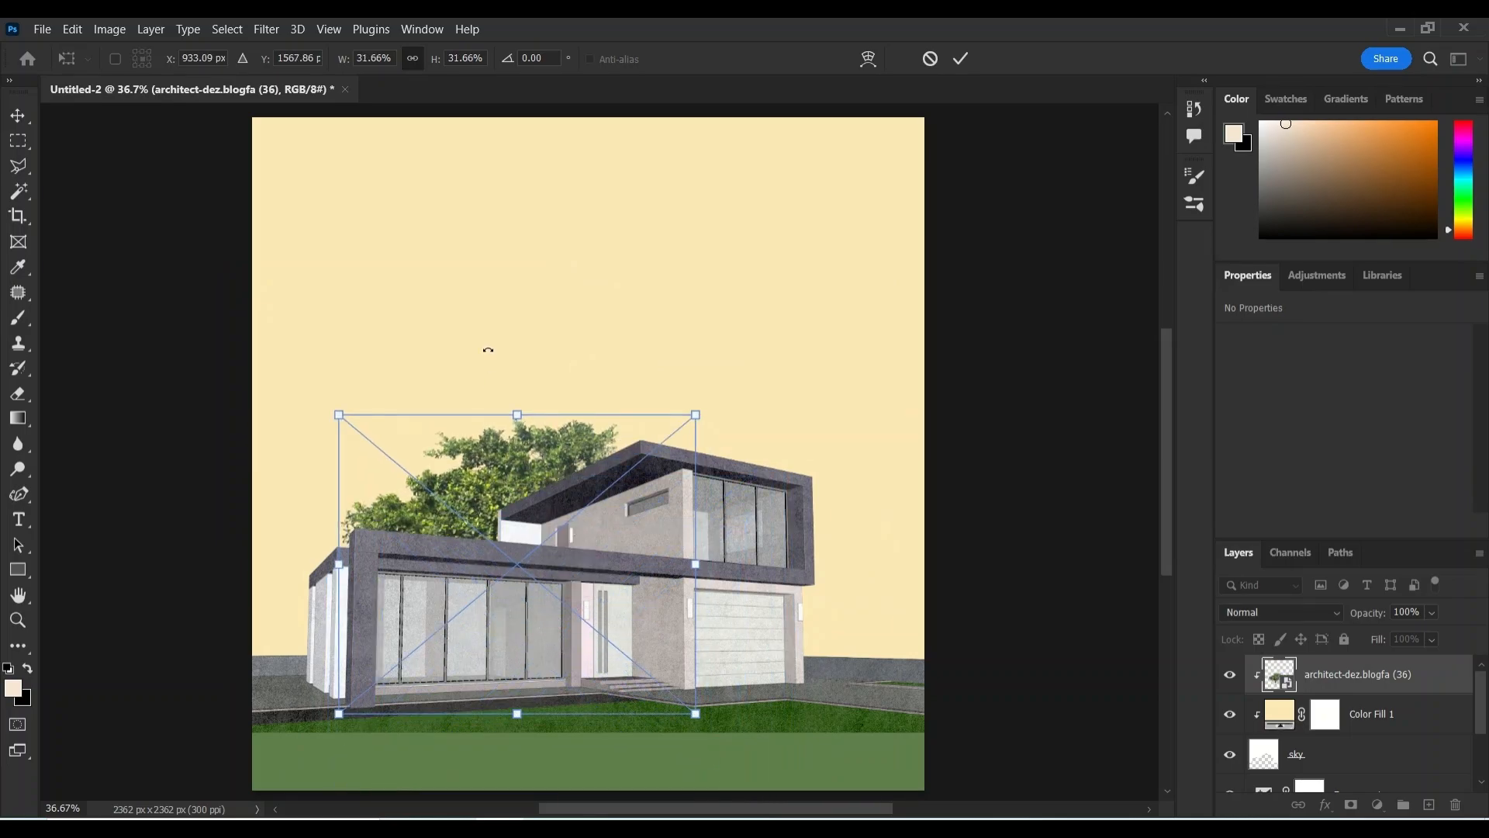
drag(517, 415, 518, 463)
key(Return)
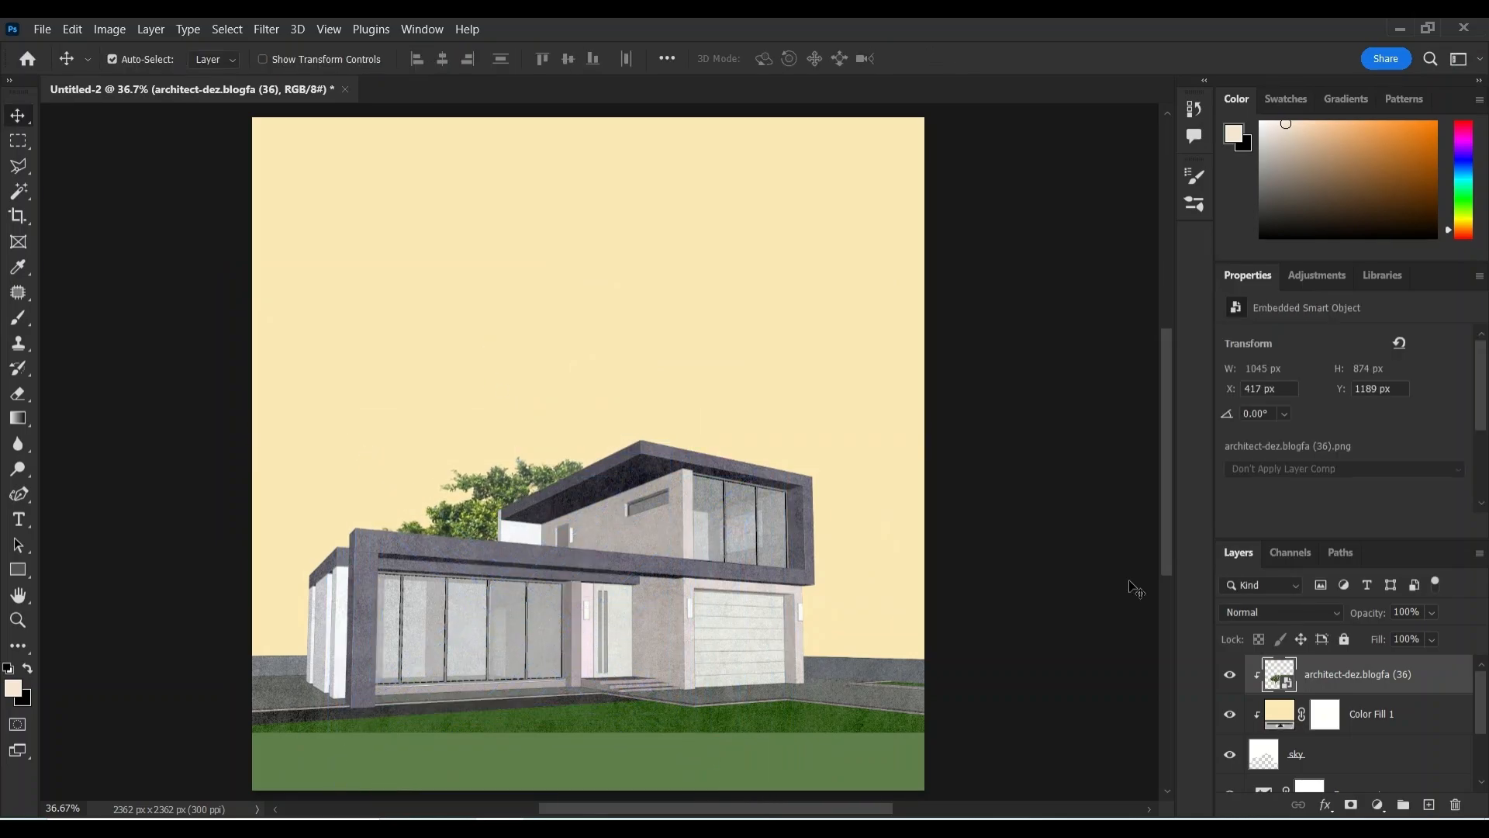
Place the architect-dez.blogfa (35) tree behind the garage side of the villa, clip it to the sky layer and shrink it.
key(alt+Tab)
click(790, 252)
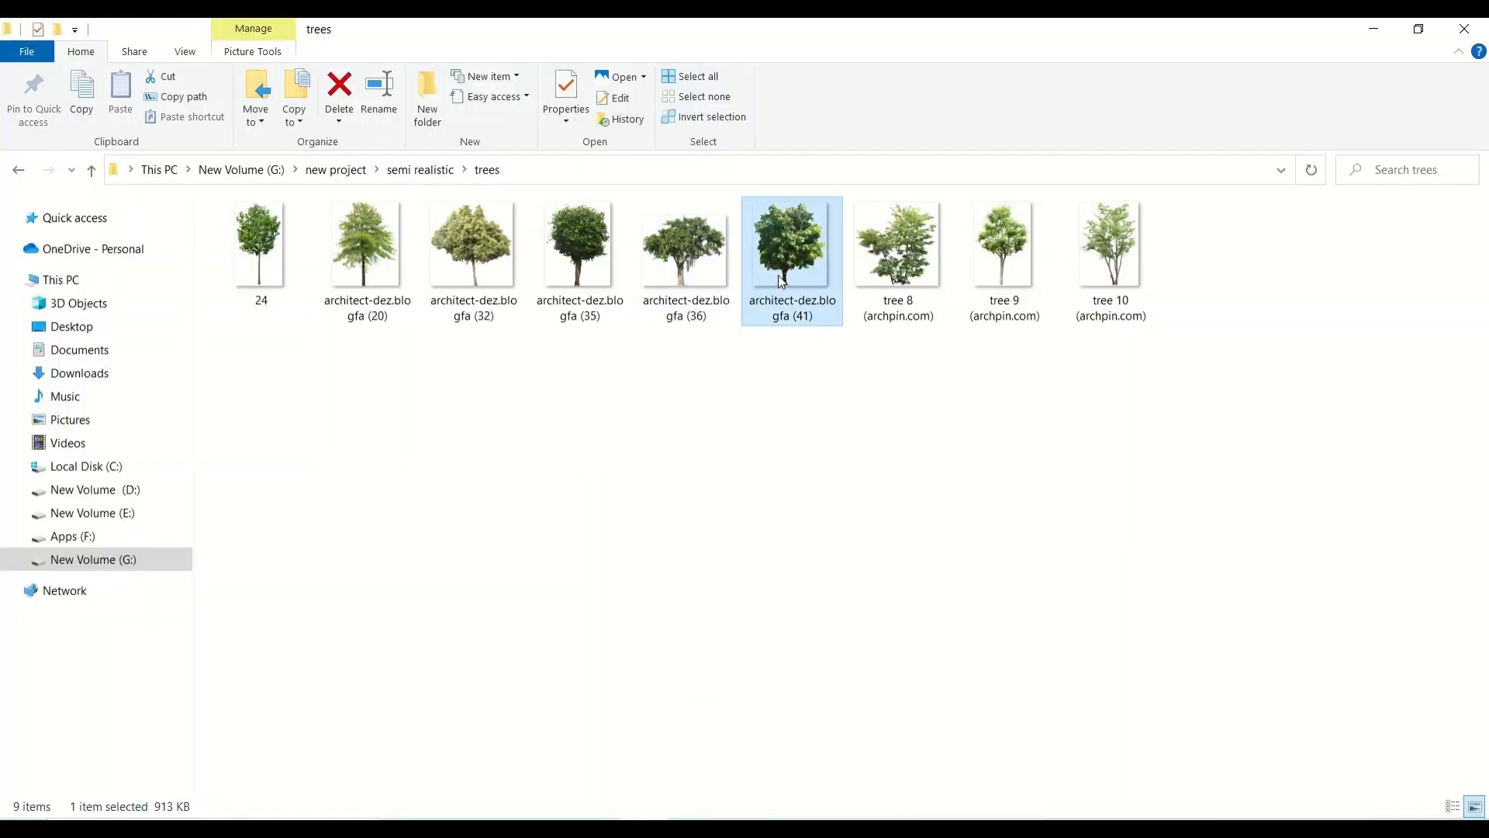
drag(580, 252, 779, 523)
key(Return)
key(ctrl+alt+g)
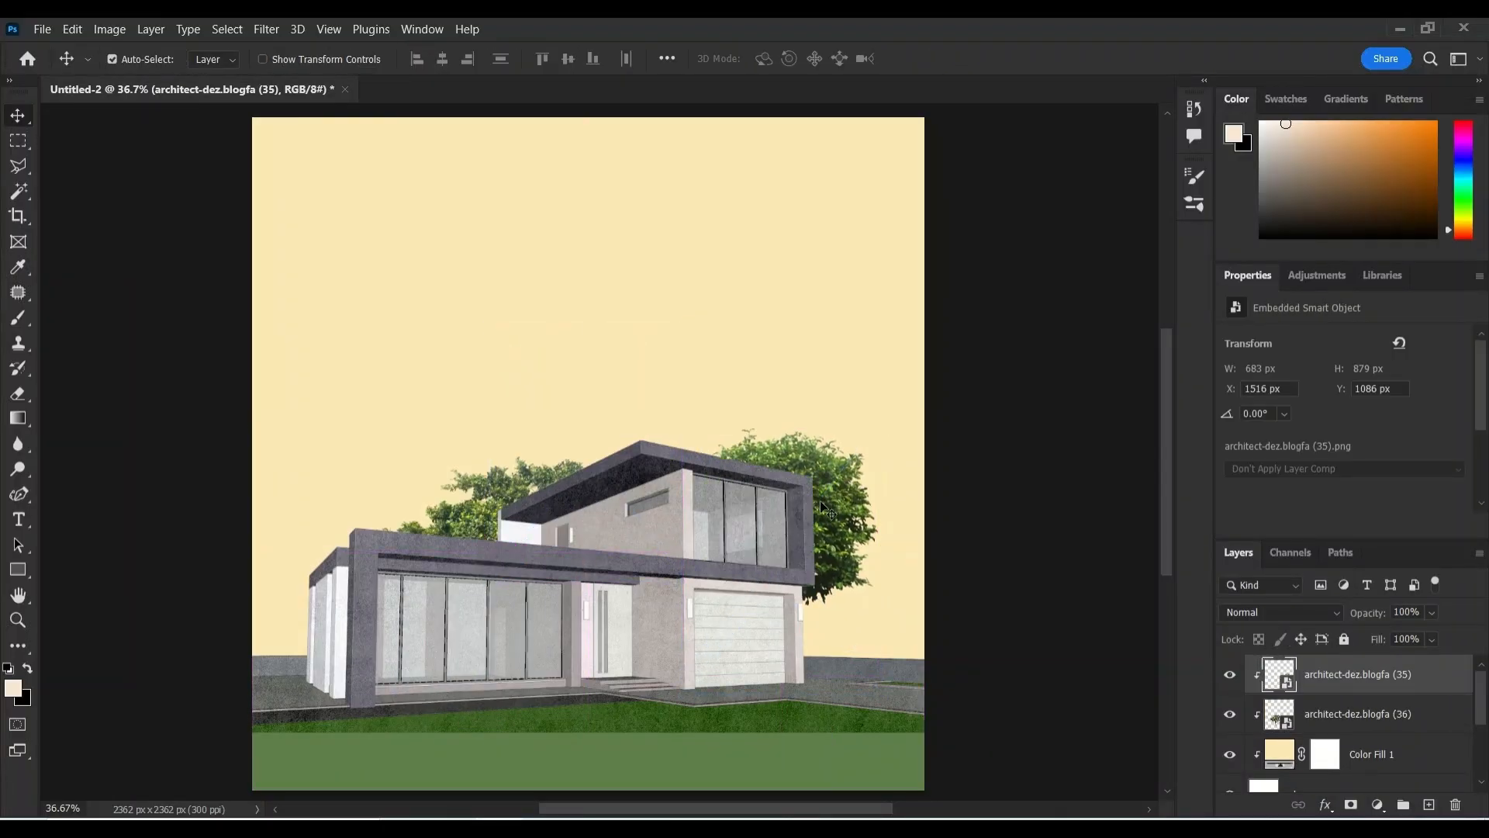
key(ctrl+t)
drag(780, 423, 780, 487)
key(Return)
Group the sky, colour fill and both tree layers and name the group BG.
scroll(1375, 735, down, 1)
shift+click(1349, 762)
key(ctrl+g)
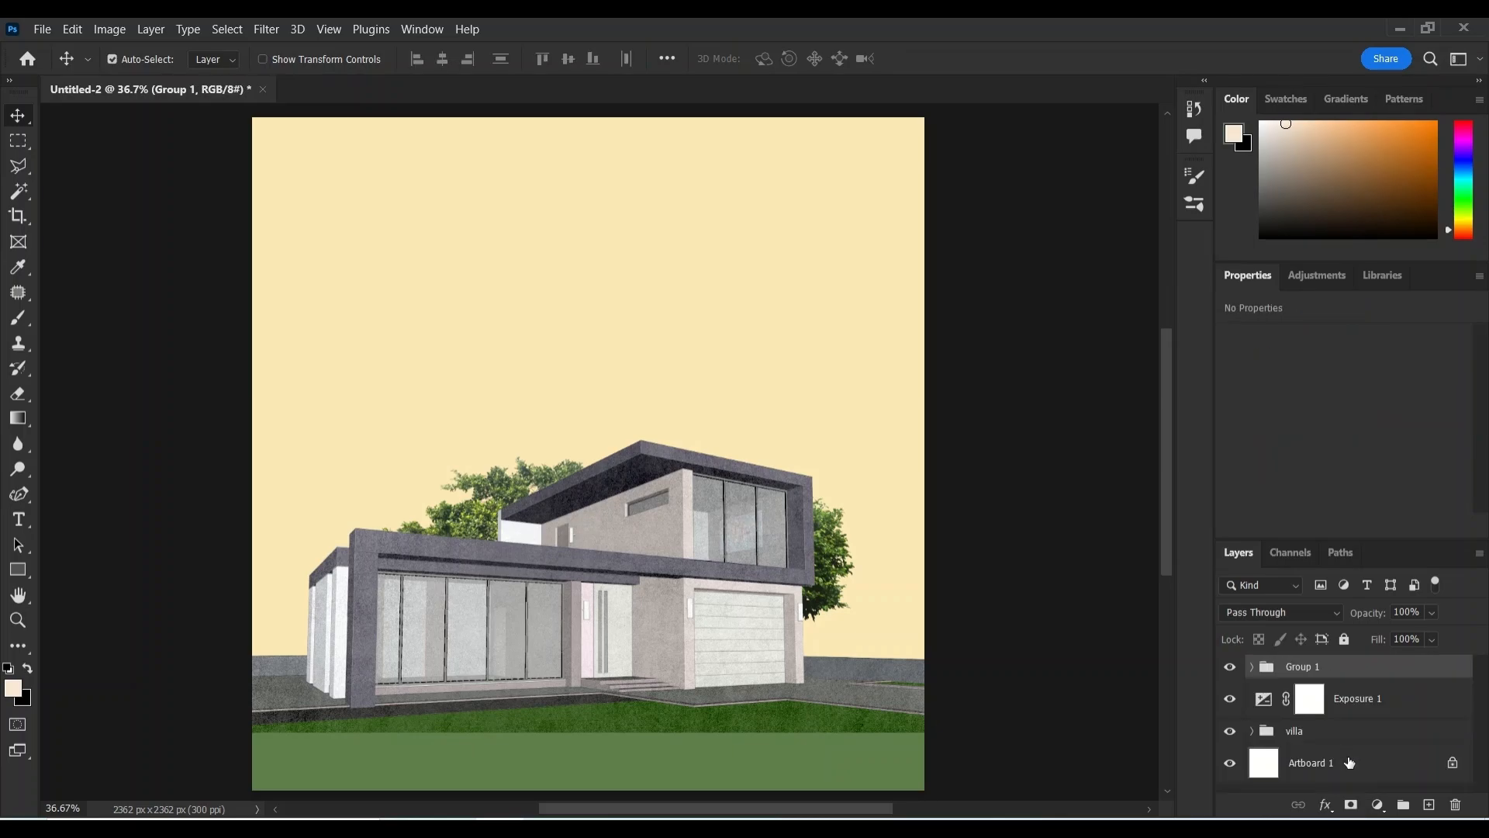
double_click(1303, 667)
text(BG)
key(Return)
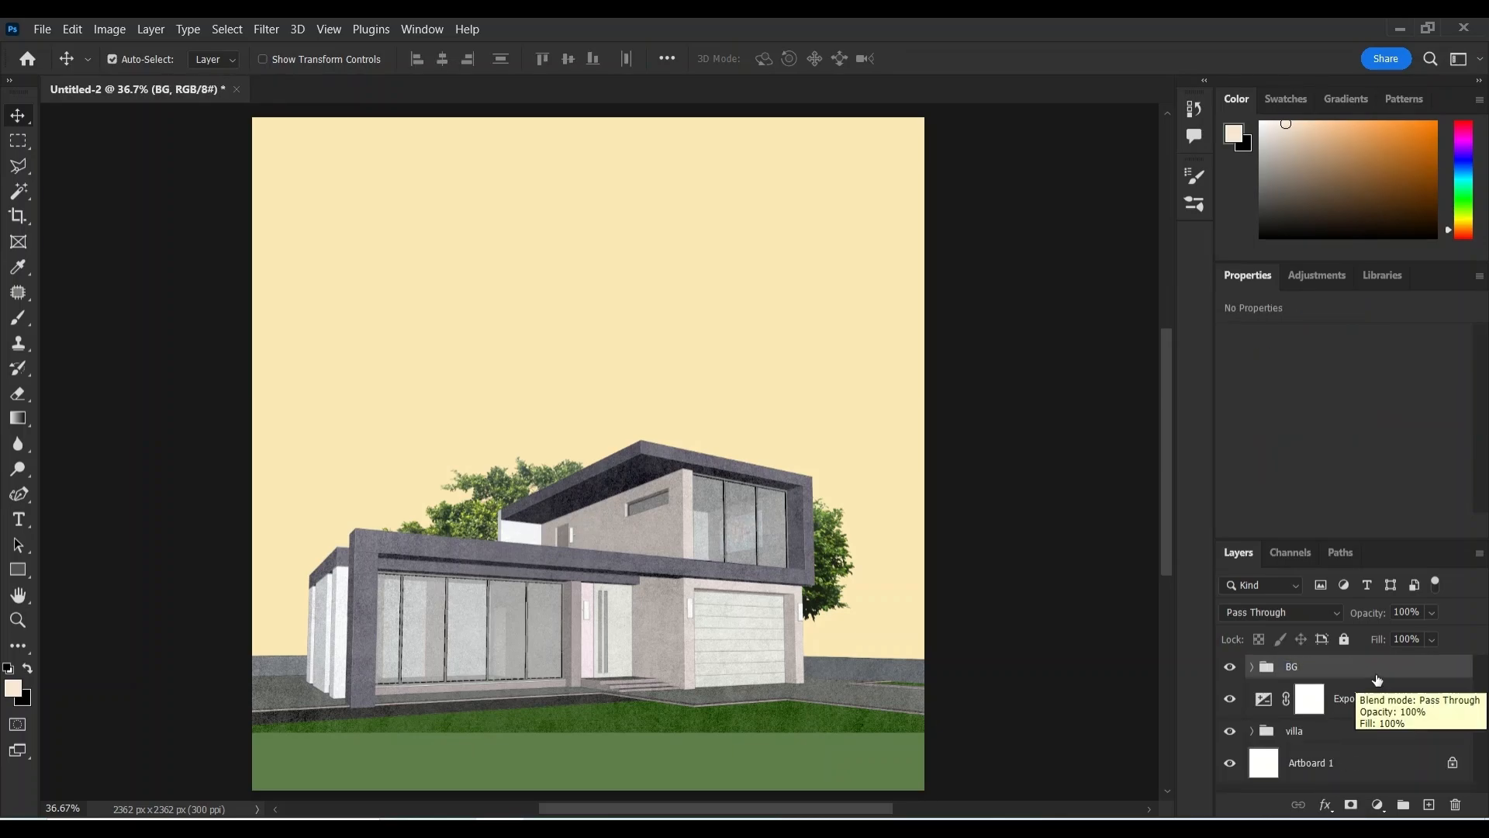
Select the green lawn on the yolla+villa-COLORS layer inside the villa group with the Magic Wand.
right_click(17, 203)
click(53, 228)
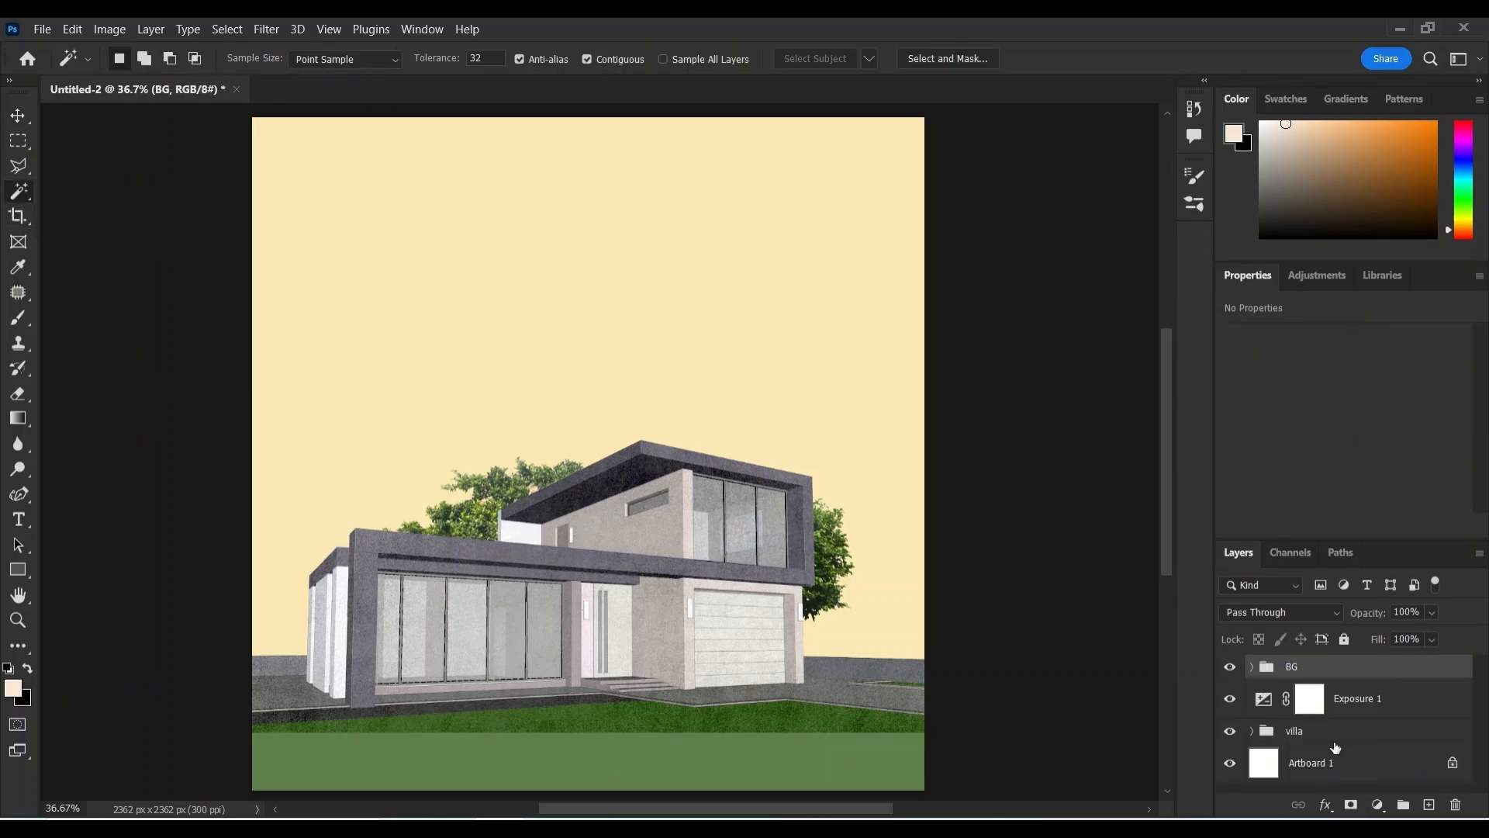
click(1348, 732)
click(1251, 730)
scroll(1351, 735, down, 3)
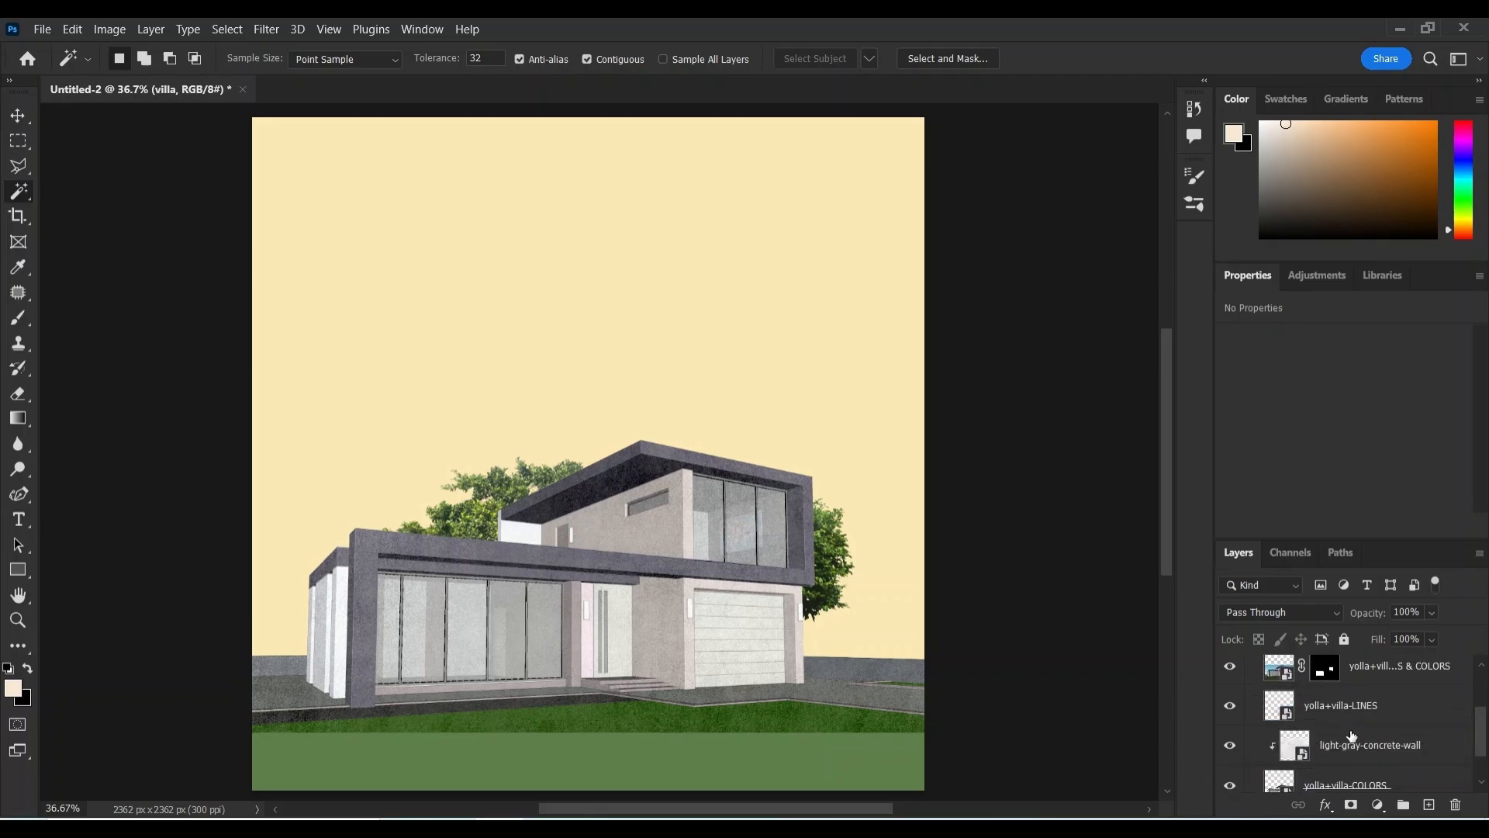
click(1351, 735)
click(619, 737)
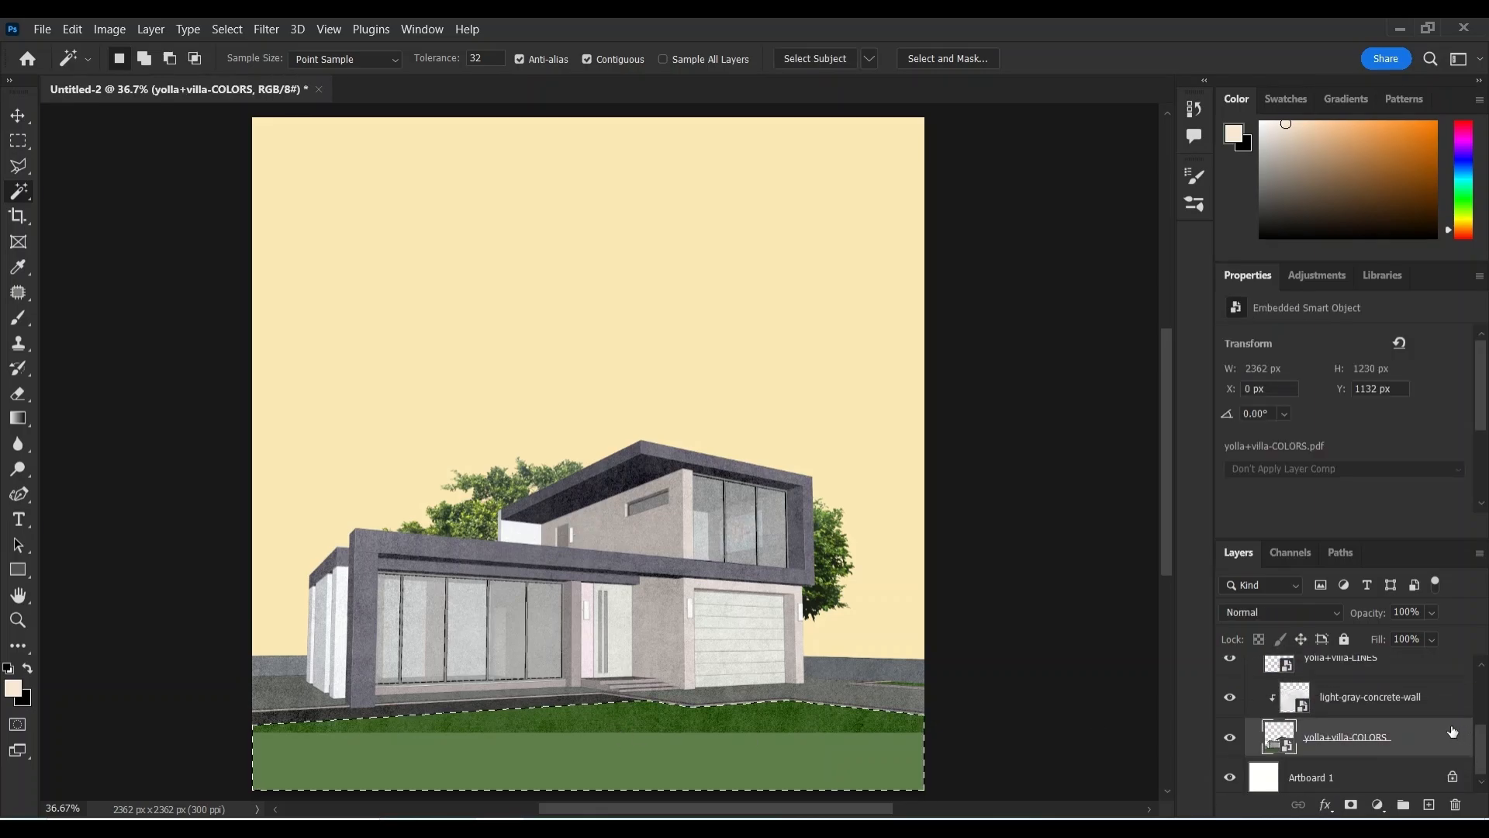
Copy the selected lawn to a new layer, move it above the BG group and rename it grass.
key(ctrl+j)
drag(1328, 760, 1318, 664)
double_click(1304, 673)
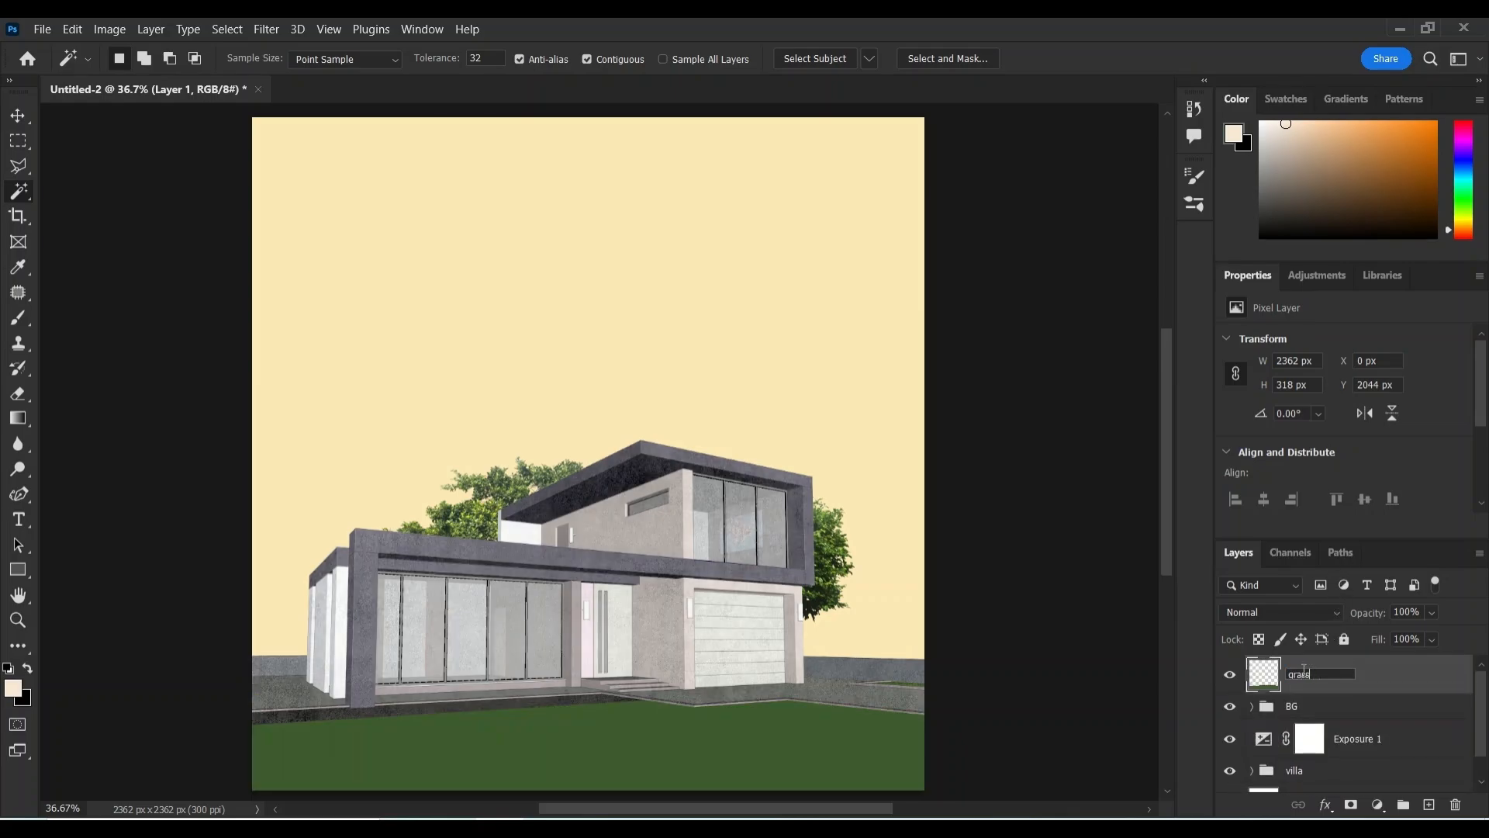
key(Return)
Place the Unsplash house-and-lawn photo, scale it to the full canvas width over the lawn and clip it to the grass layer.
key(alt+Tab)
drag(366, 255, 543, 750)
drag(770, 545, 745, 696)
drag(816, 606, 923, 605)
drag(310, 605, 252, 605)
key(Return)
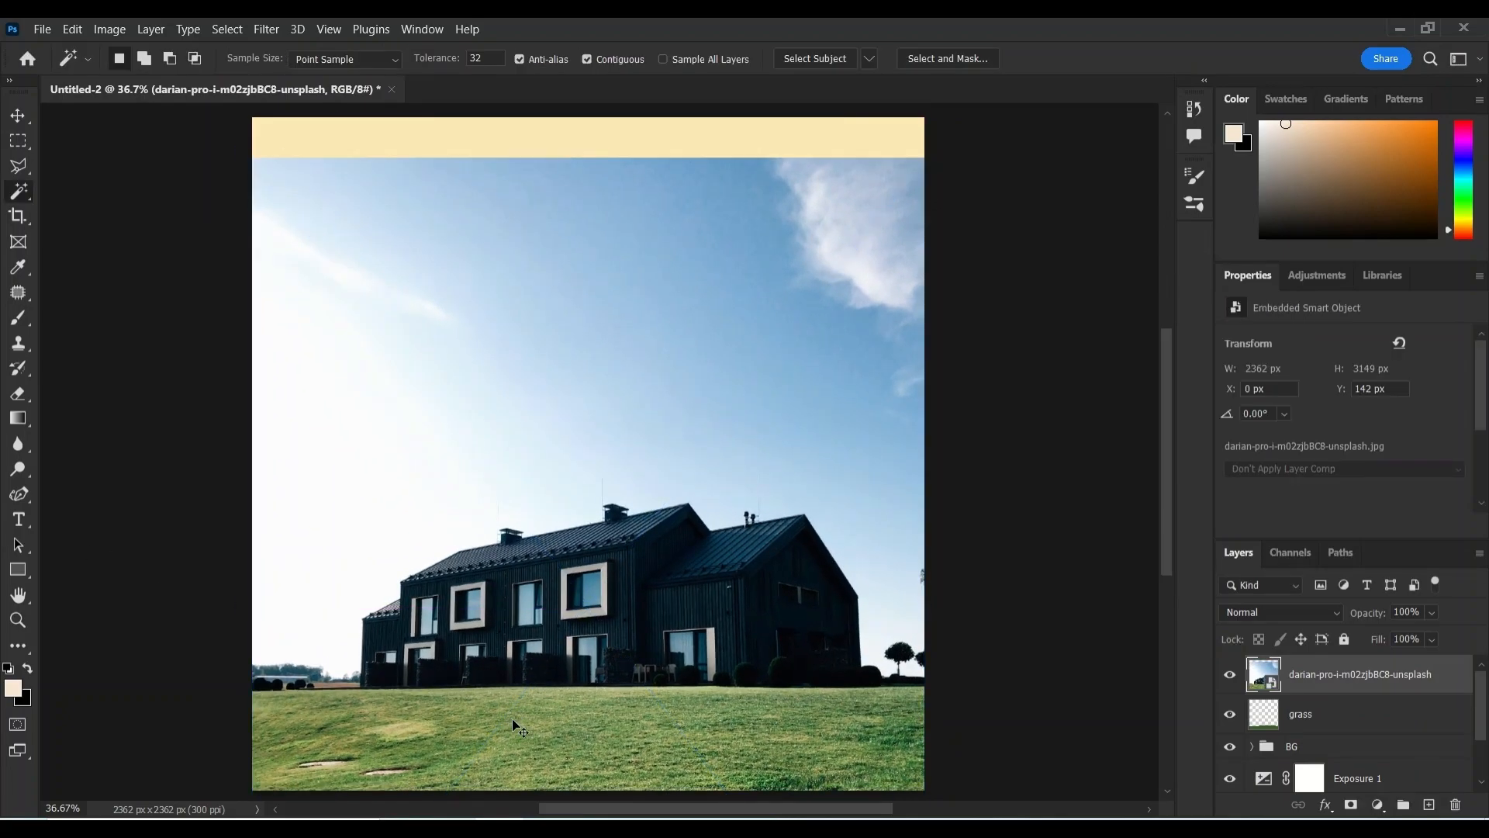
key(ctrl+alt+g)
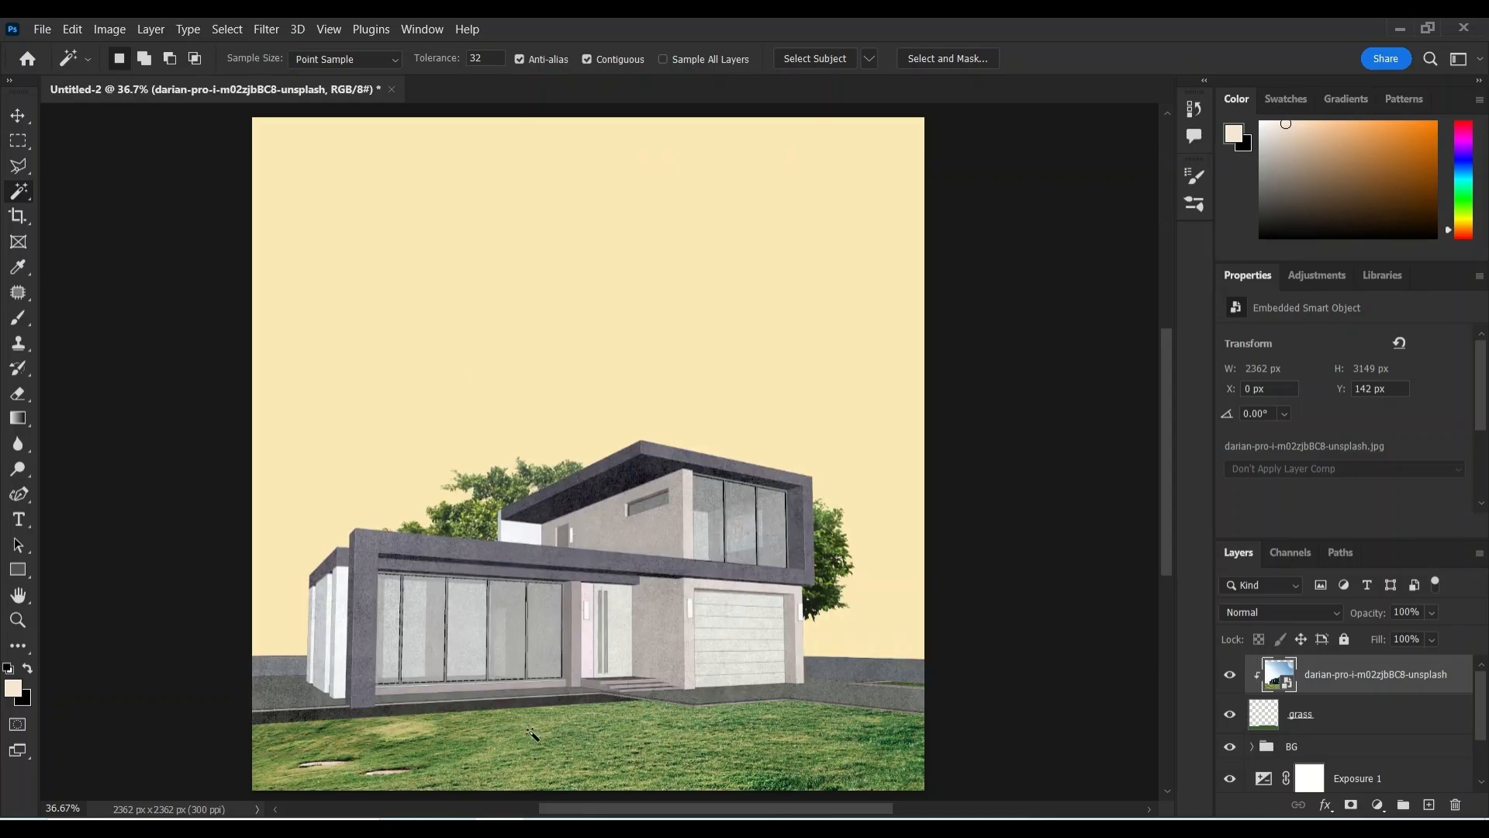
Flip the clipped lawn photo horizontally and move it up so its grass fills the lawn area.
key(v)
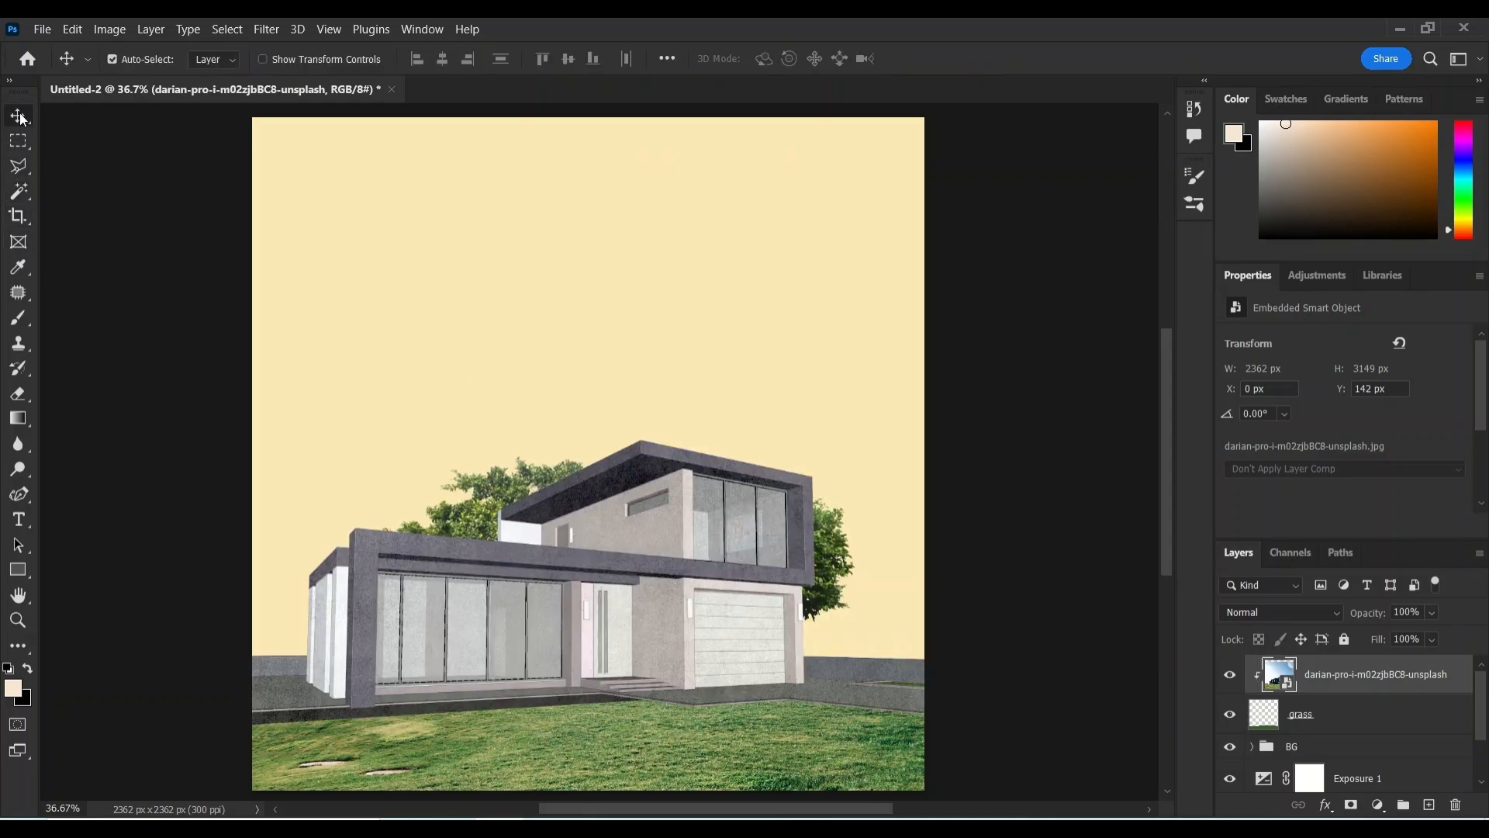
key(ctrl+y)
key(ctrl+t)
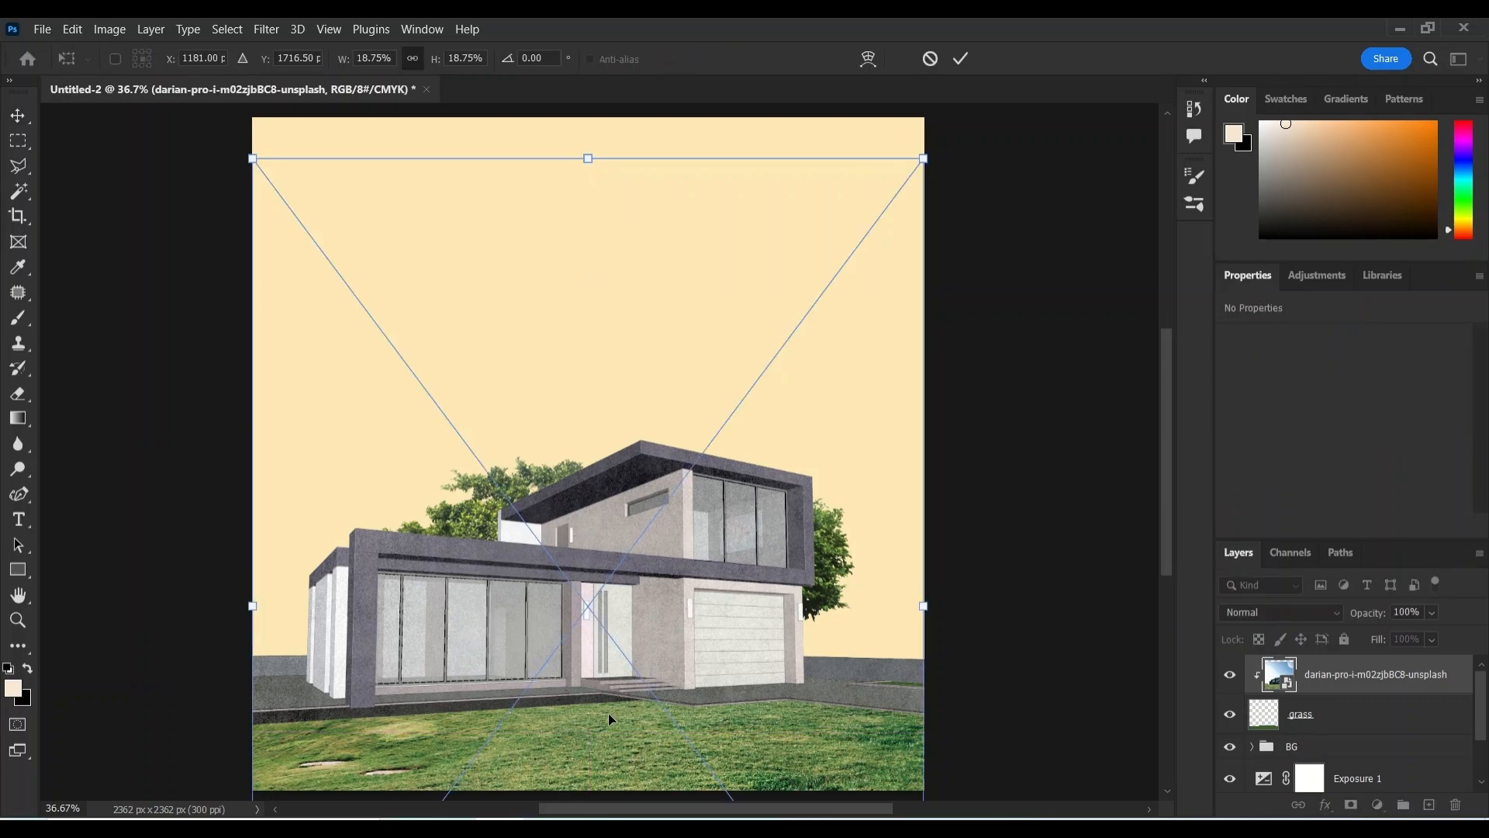
right_click(608, 713)
click(628, 688)
drag(585, 739, 585, 681)
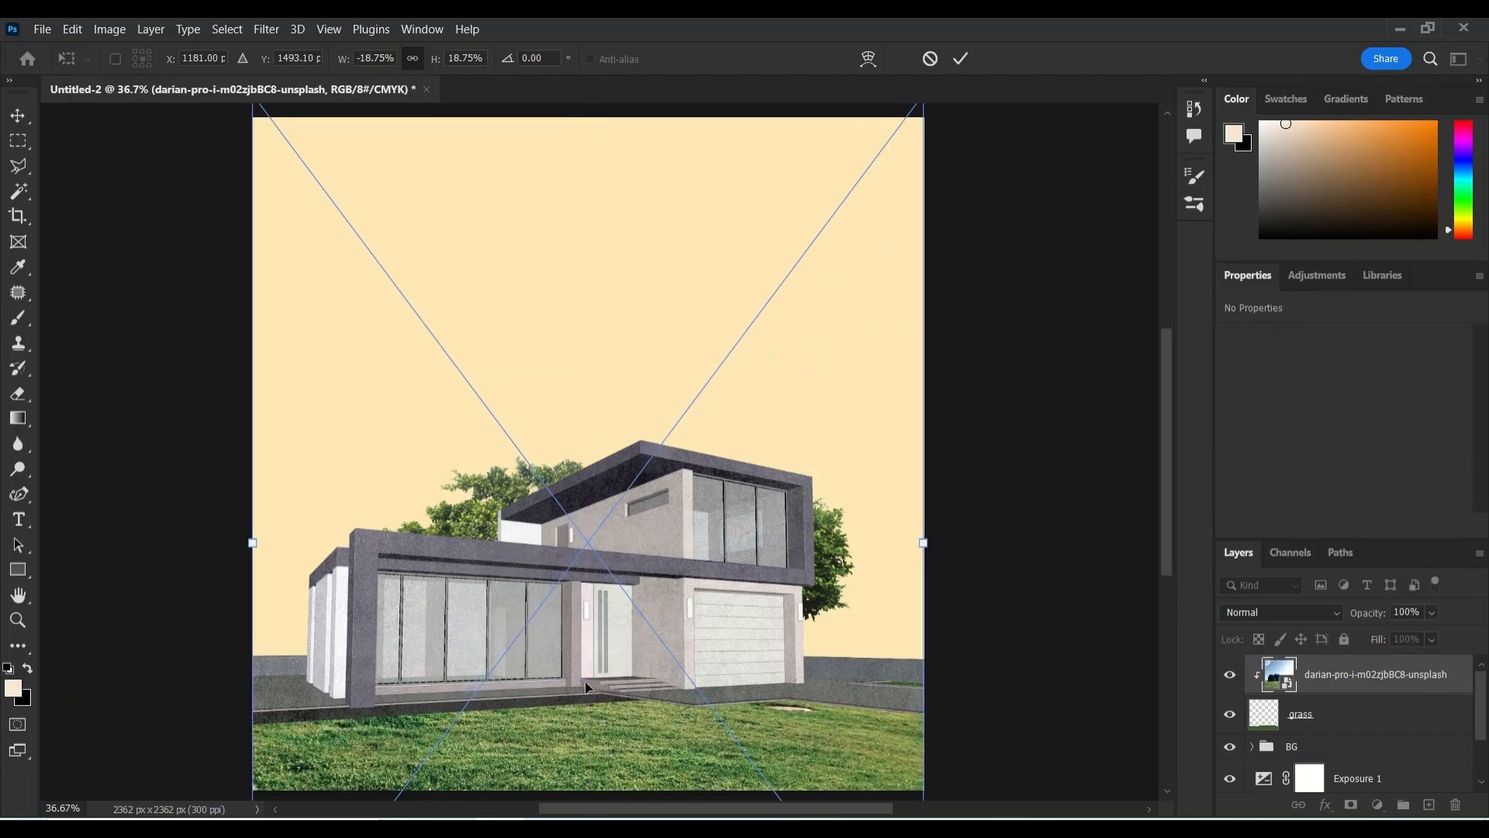
key(Return)
click(1006, 654)
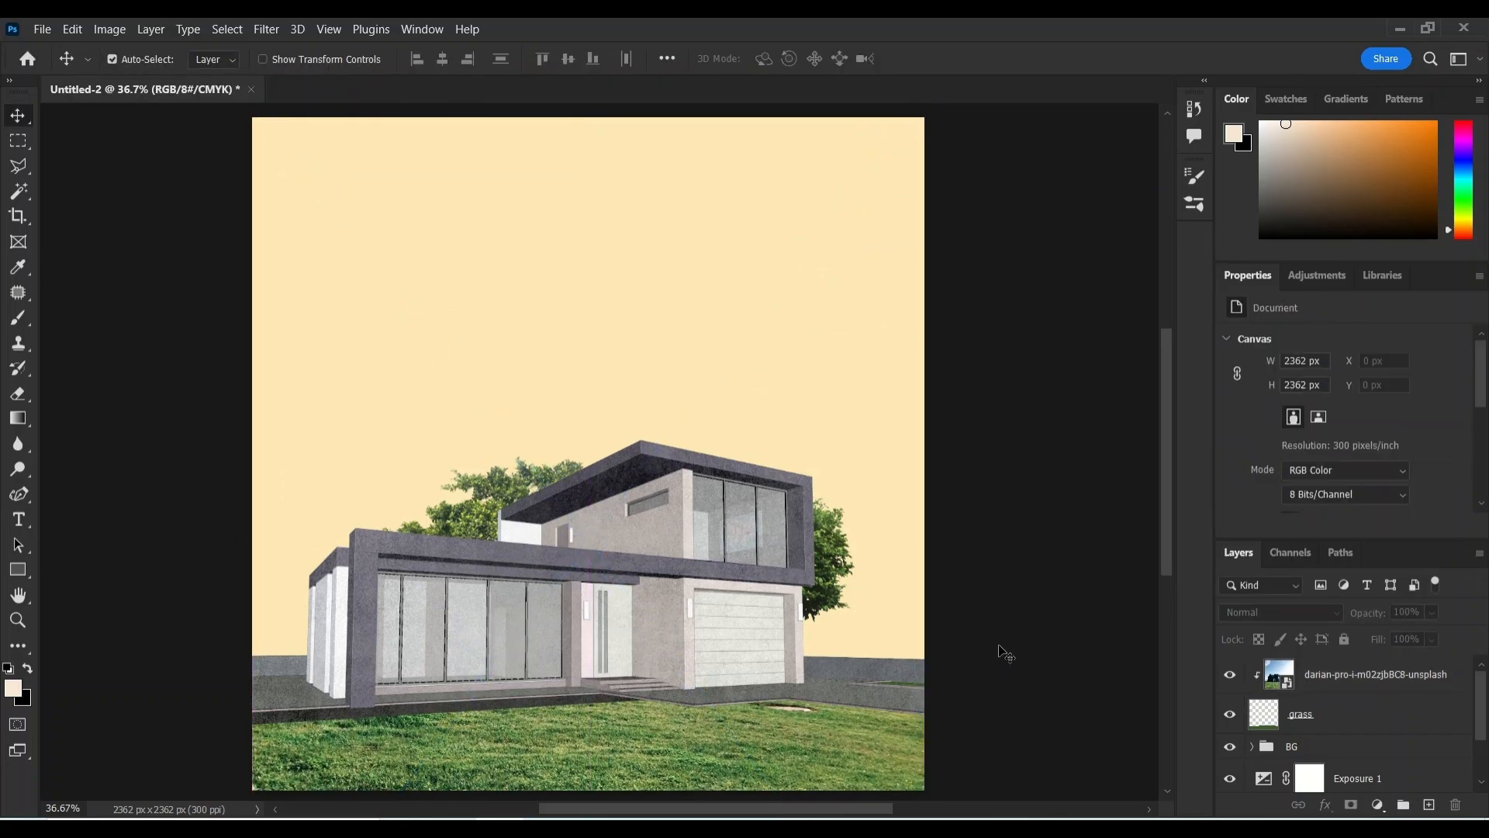
Group the clipped lawn photo with the grass layer and name the group grass.
click(1355, 675)
shift+click(1318, 714)
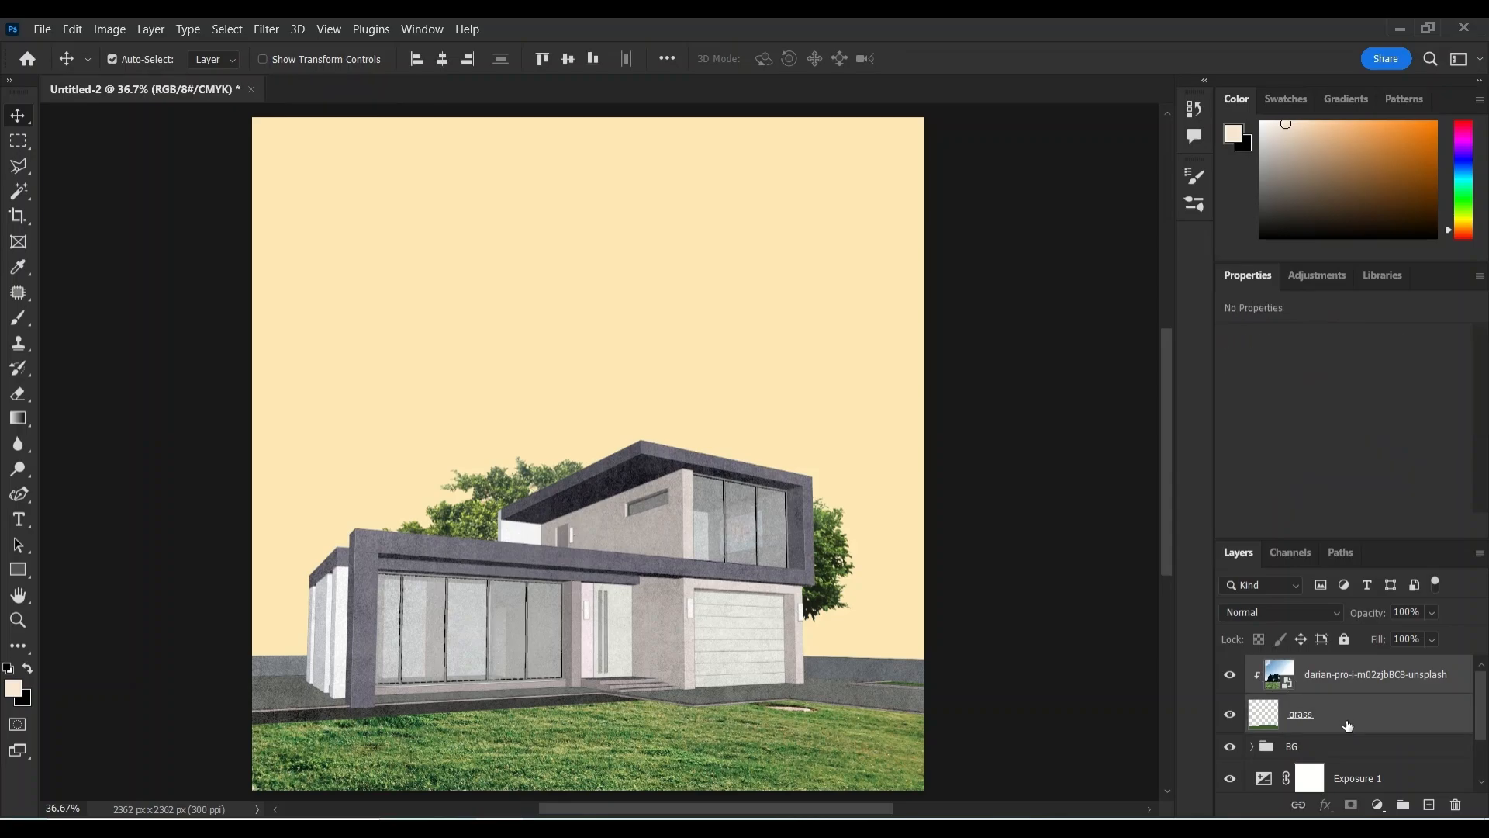
key(ctrl+g)
double_click(1315, 668)
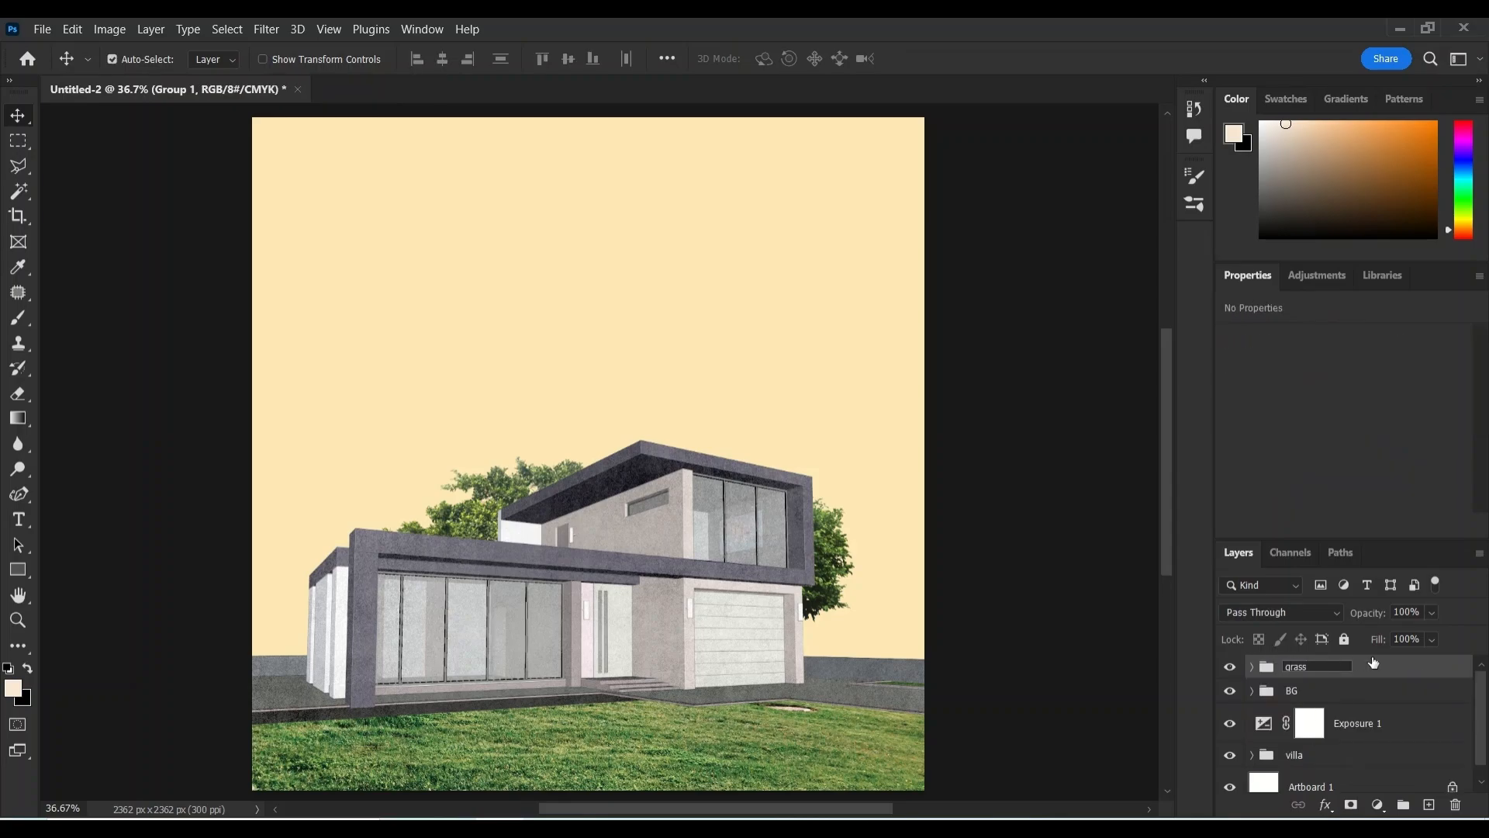
key(Return)
Place the architect-dez.blogfa (32) tree image, scaled to about 767 × 776 px, beside the garage at the canvas's right edge.
key(alt+Tab)
drag(462, 279, 353, 656)
drag(588, 117, 590, 569)
drag(578, 659, 912, 614)
click(960, 59)
Place the architect-dez.blogfa (41) tree image at about 22% scale beside the villa, half beyond the canvas's left edge.
key(alt+Tab)
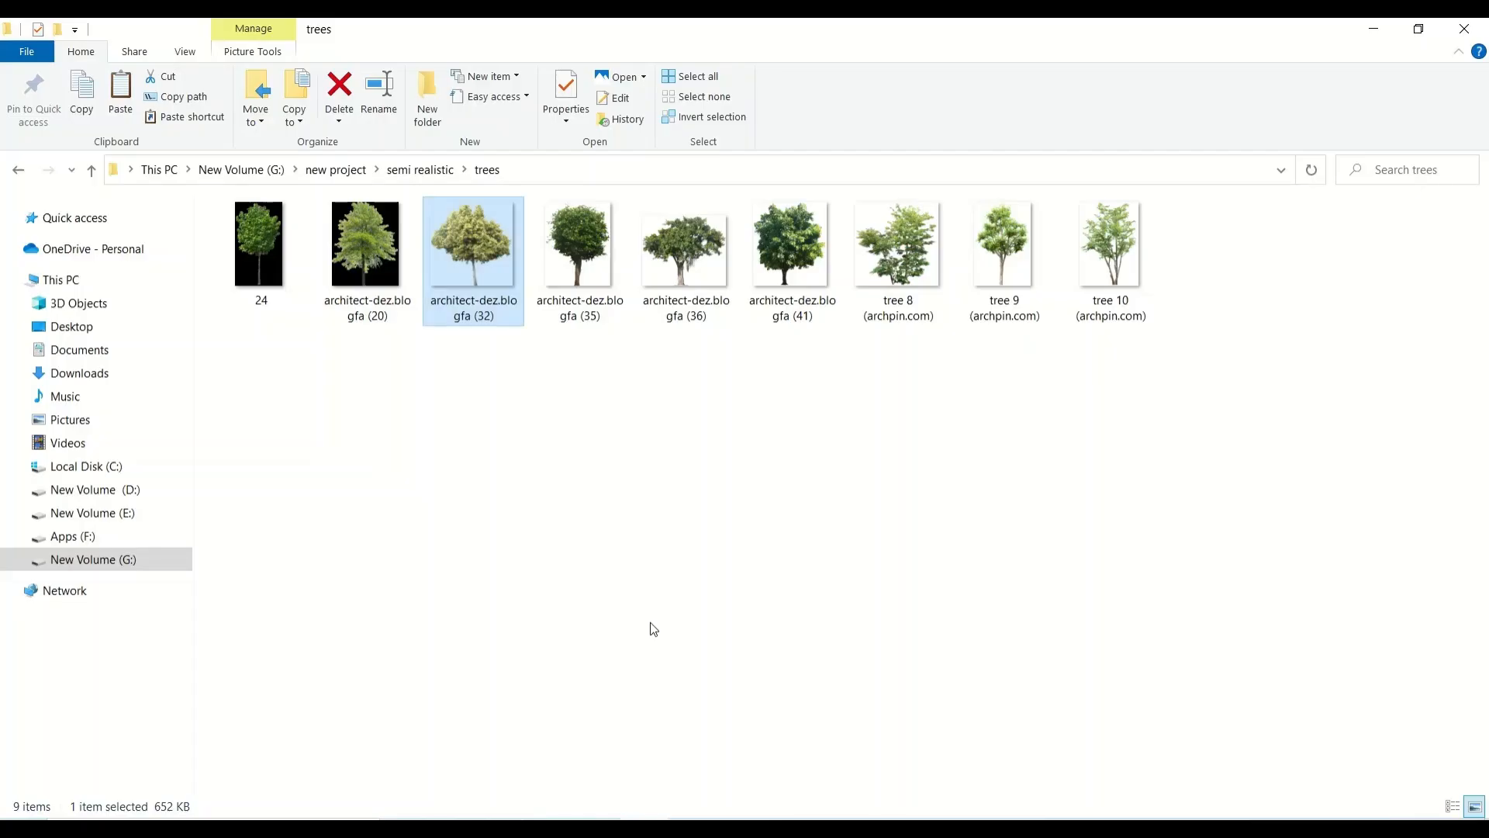
click(650, 622)
drag(791, 248, 260, 566)
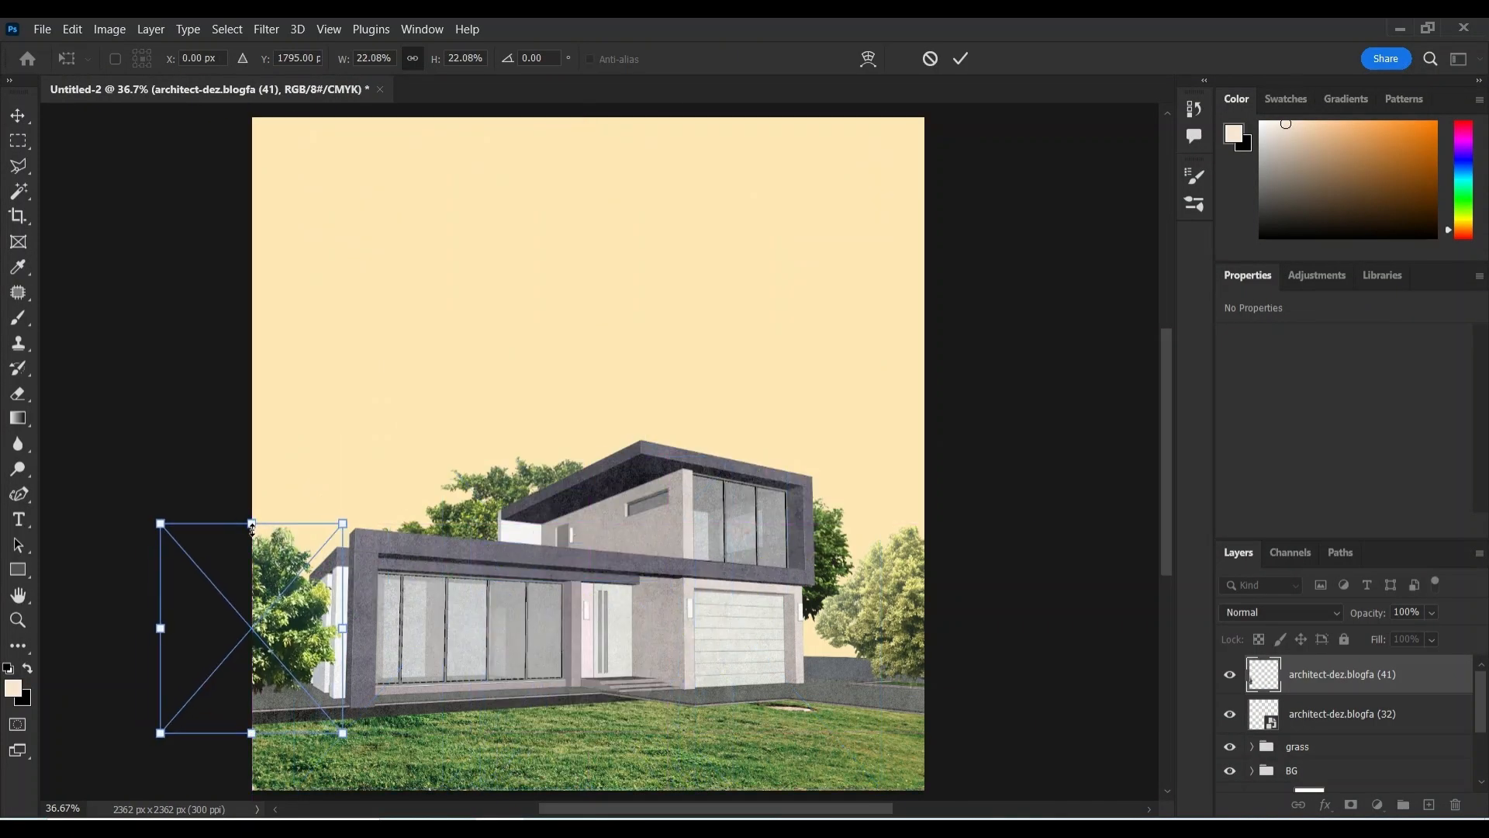
click(961, 59)
Place the architect-dez.blogfa (36) tree image above the (32) layer, about 1144 × 958 px, peeking in at the sky's left edge.
click(883, 614)
click(634, 815)
drag(685, 253, 447, 515)
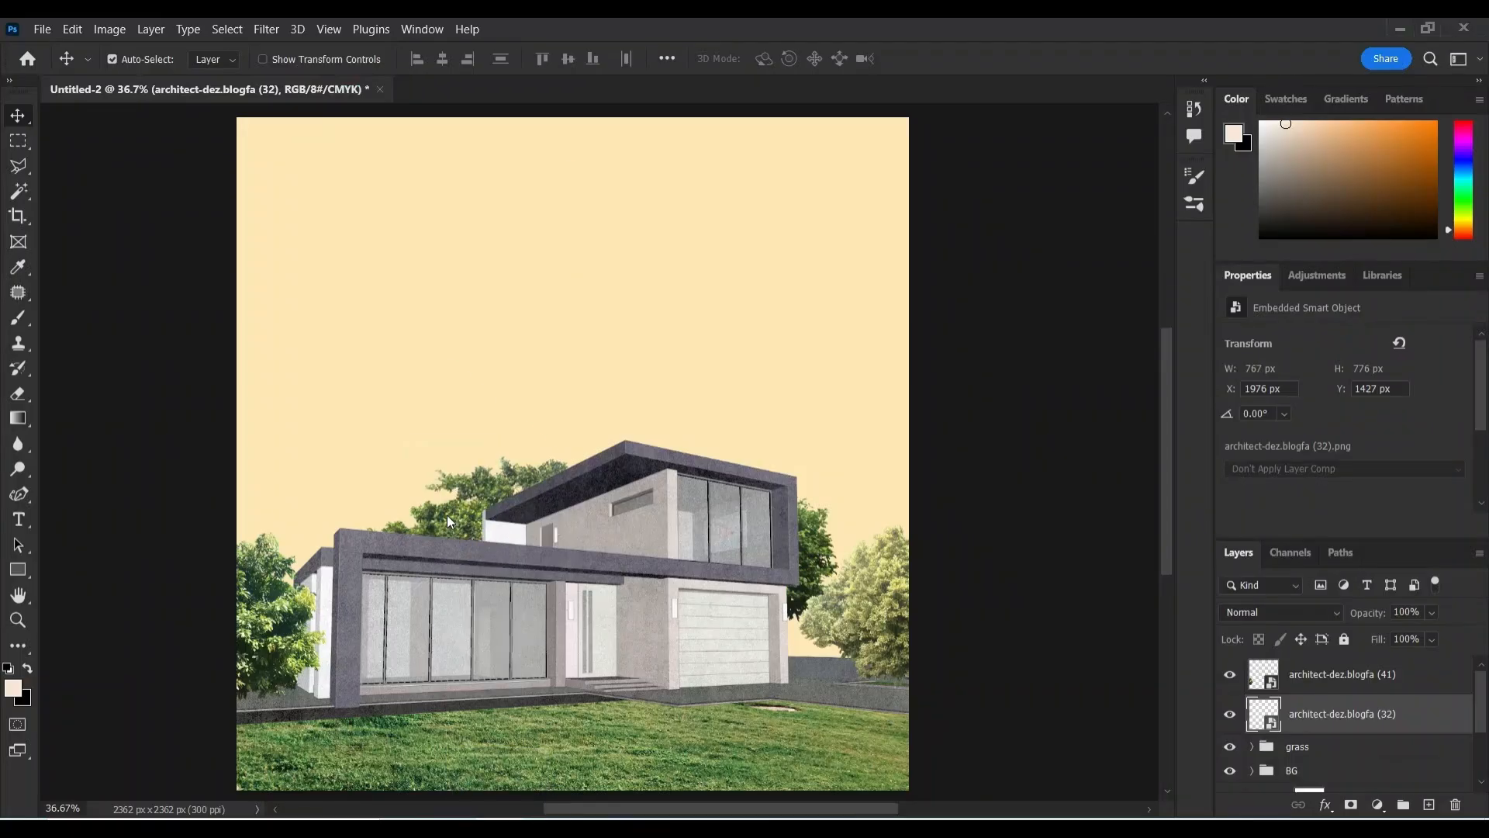
drag(572, 174, 577, 488)
drag(659, 563, 256, 362)
drag(321, 408, 253, 339)
click(960, 59)
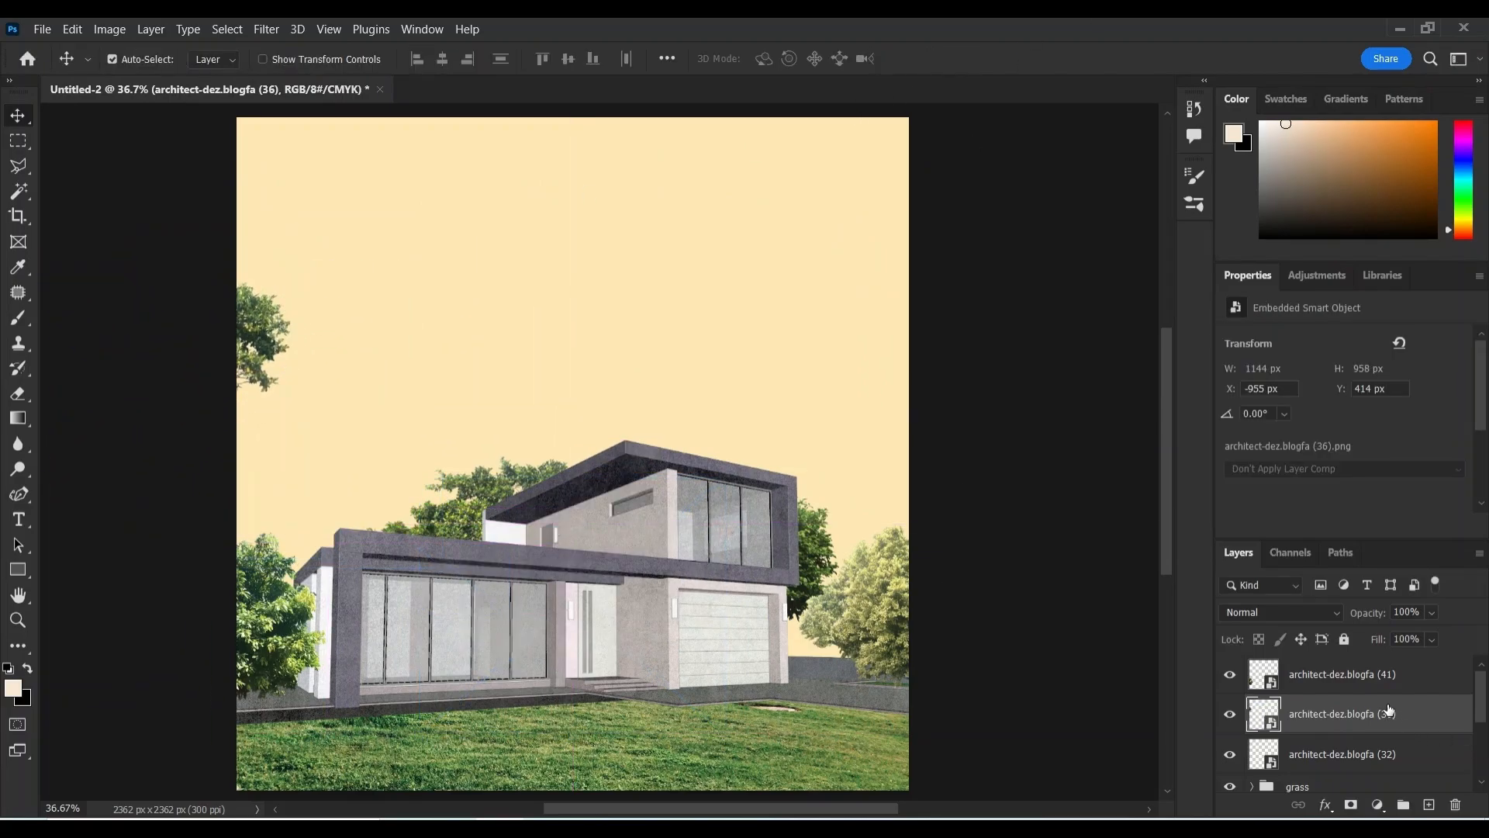
Group the three placed tree layers and name the group trees.
click(1376, 743)
shift+click(1363, 679)
key(ctrl+g)
double_click(1306, 666)
text(trees)
key(Return)
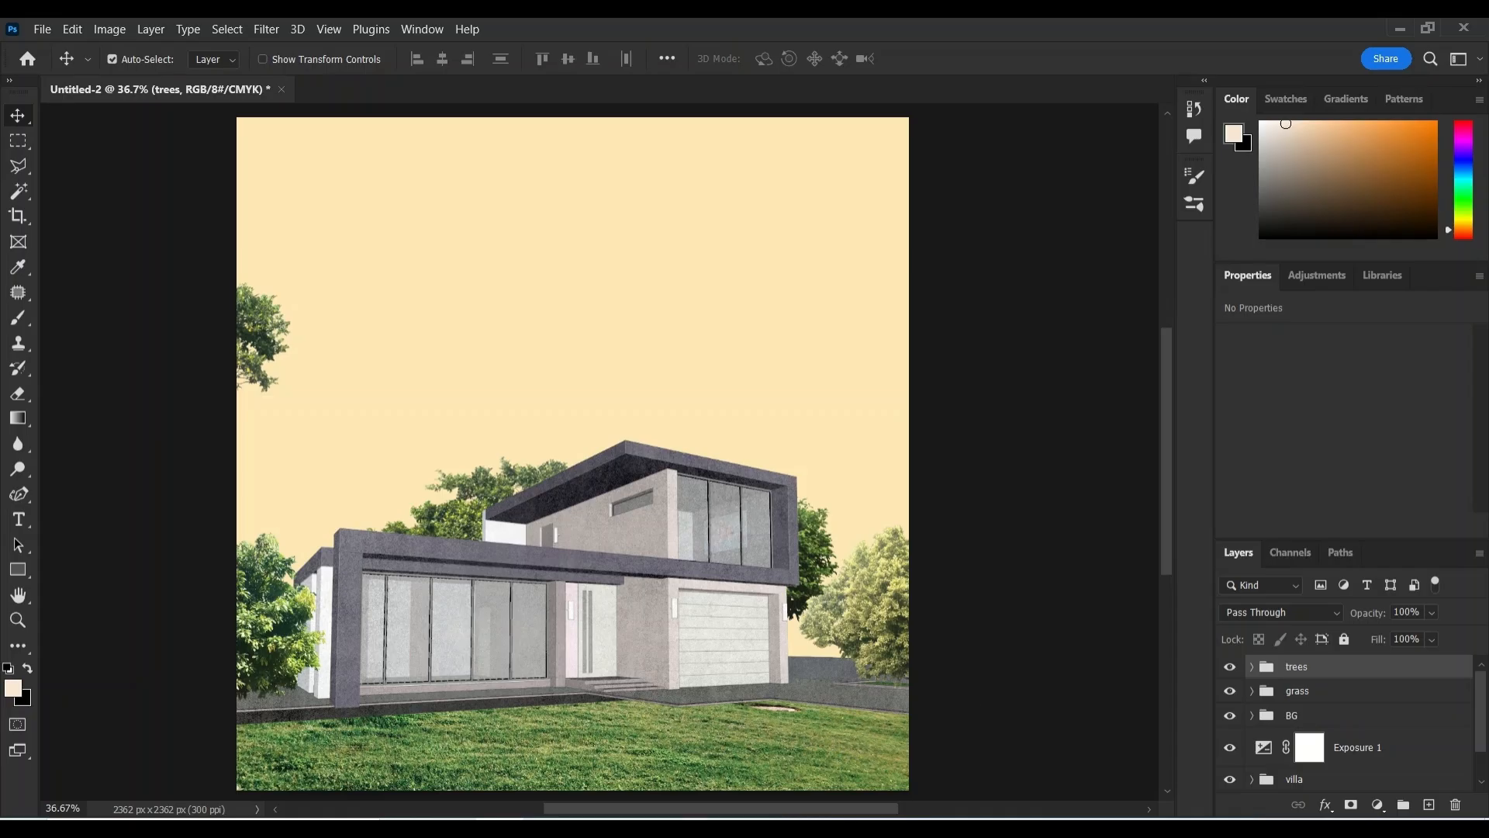
Place the Woman-with-Striped-Bag cutout and scale it down to stand on the lawn in front of the garage.
click(1252, 691)
click(635, 814)
drag(1047, 355, 589, 309)
drag(573, 117, 655, 642)
drag(652, 604, 659, 691)
click(960, 59)
Place the yolla+villa-SHADOWS export above all layers and move it down to align with the villa at the canvas bottom.
click(639, 815)
drag(1109, 264, 551, 586)
drag(576, 537, 582, 694)
key(Return)
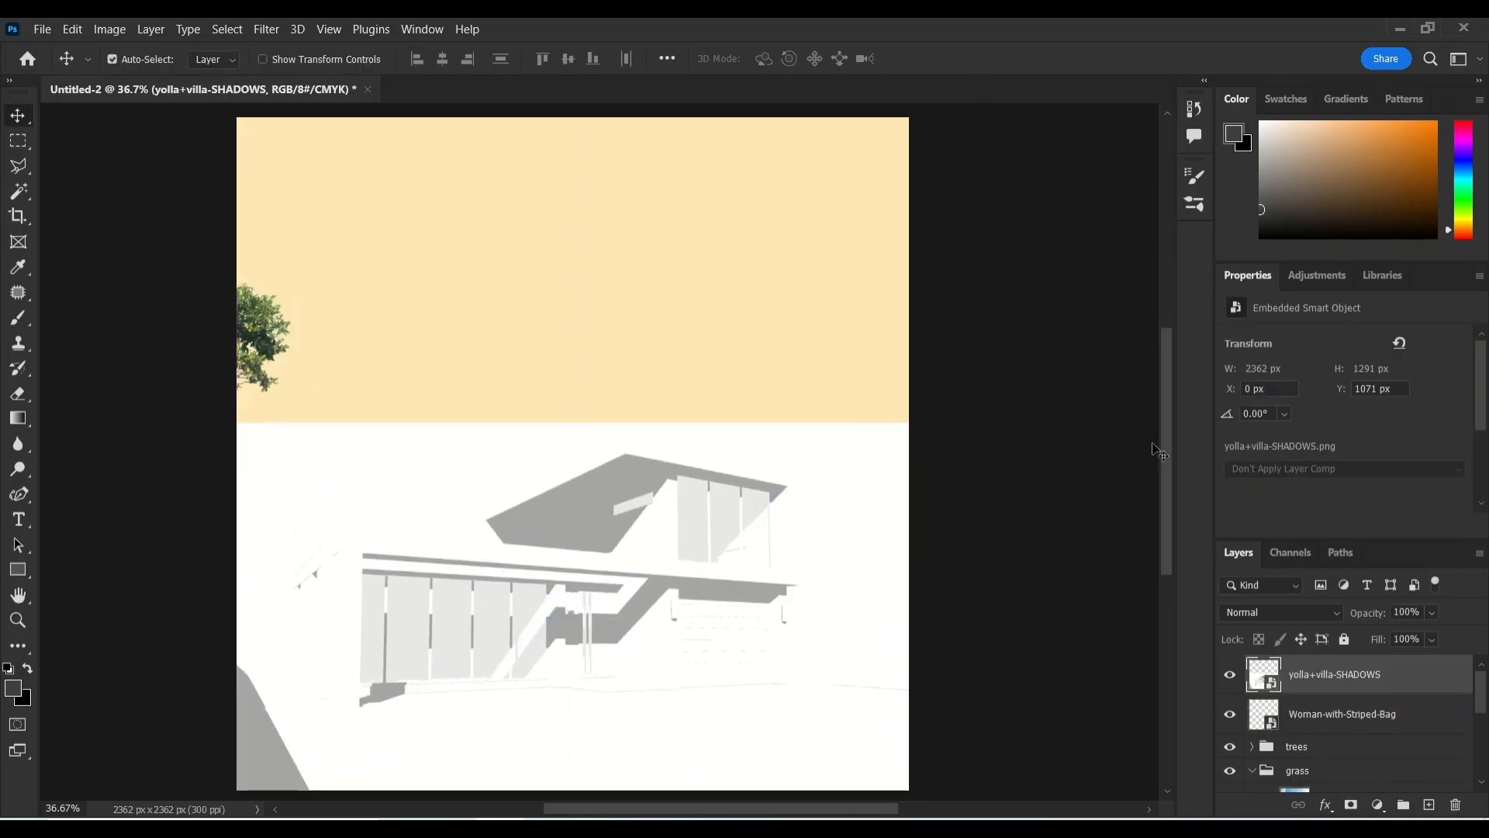
Set the yolla+villa-SHADOWS layer to Linear Burn blending with 66% opacity.
click(1281, 613)
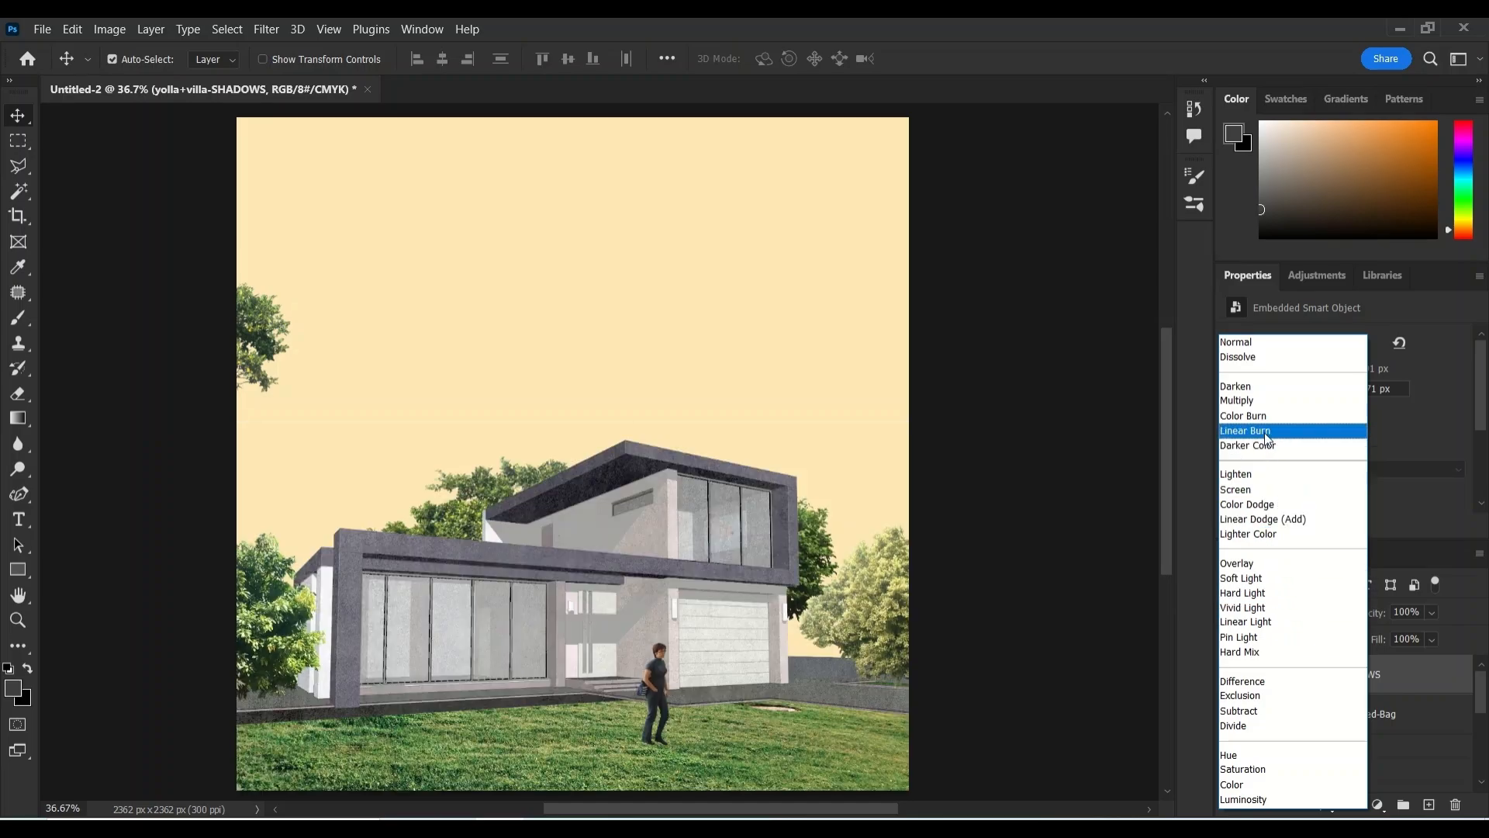
click(1266, 432)
click(1422, 636)
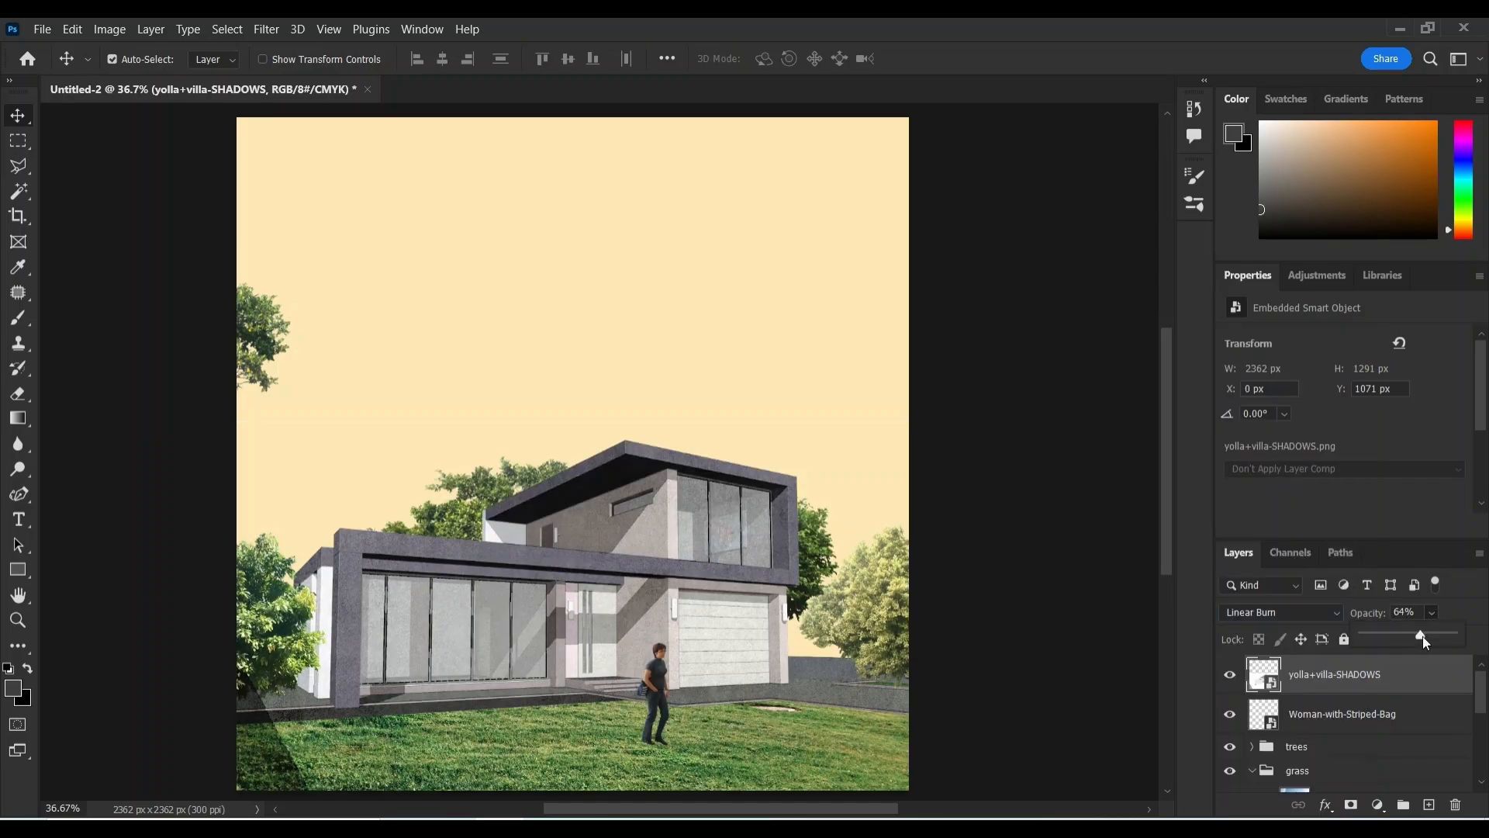
click(1388, 687)
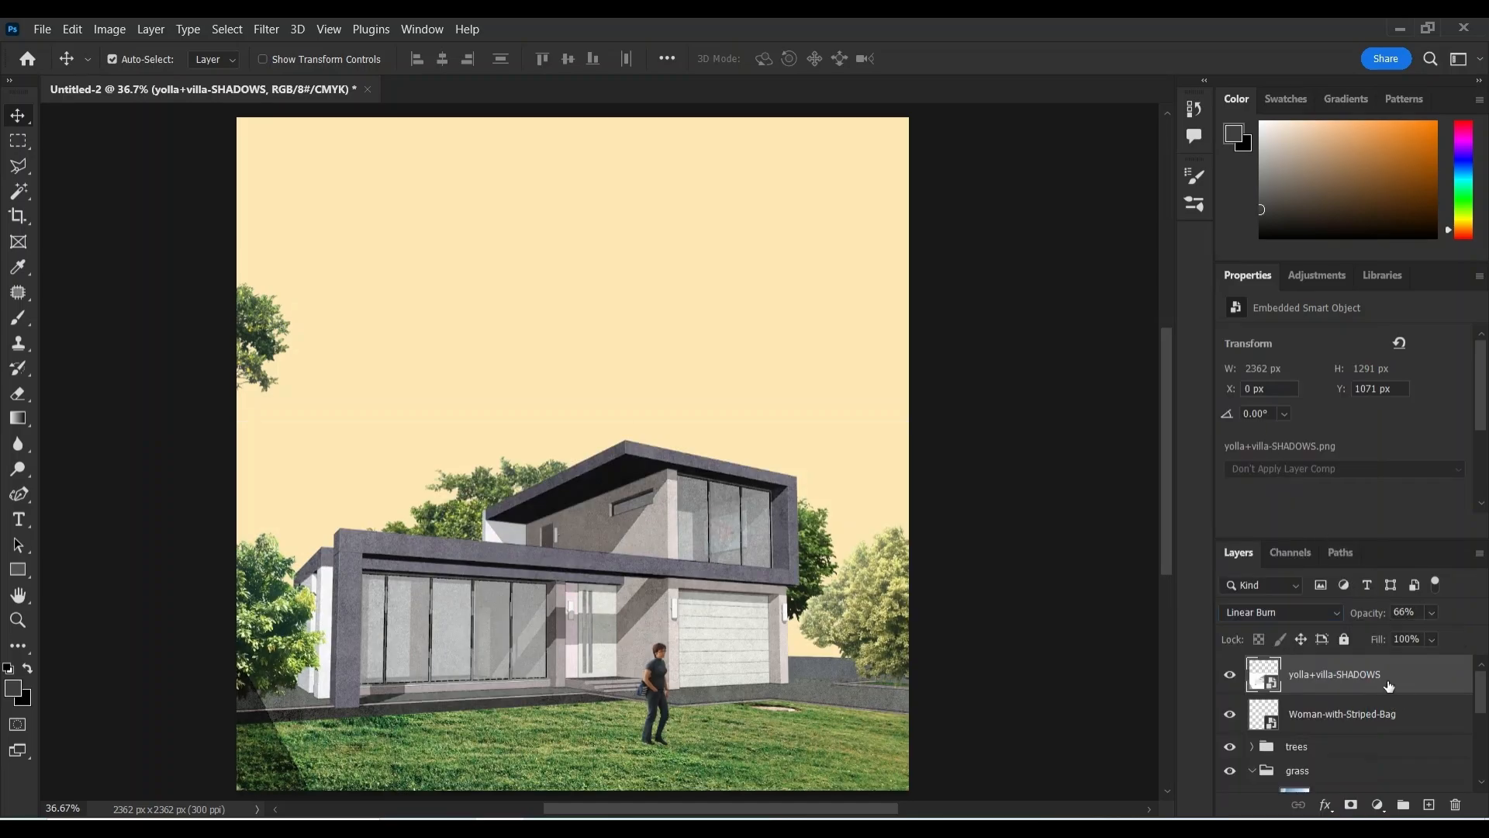